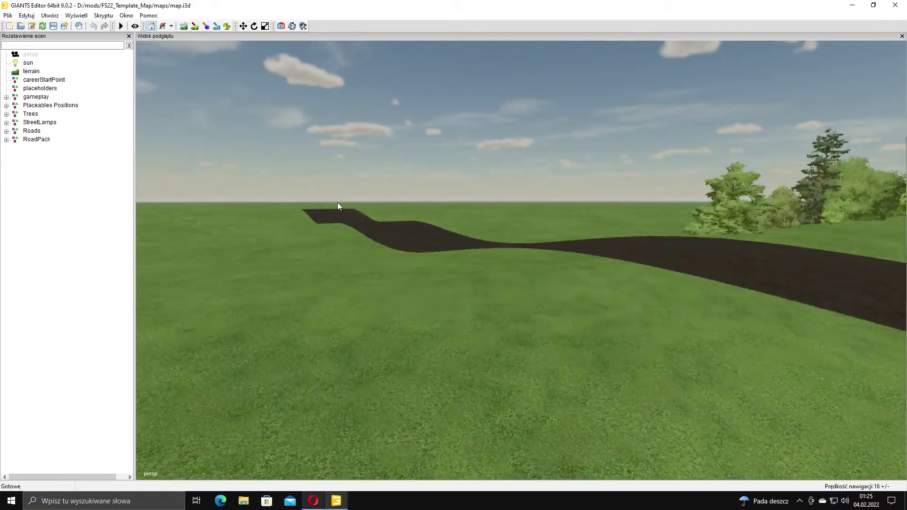
Explore the map in first-person view, examining the road, ploughed fields, trees and surrounding grassland.
{"action": "middle_click_drag", "start_coordinate": [581, 238], "coordinate": [515, 227], "text": "alt"}
{"action": "left_click_drag", "start_coordinate": [514, 226], "coordinate": [575, 241], "text": "alt"}
{"action": "middle_click_drag", "start_coordinate": [575, 241], "coordinate": [534, 279], "text": "alt"}
{"action": "right_click_drag", "start_coordinate": [535, 282], "coordinate": [292, 86]}
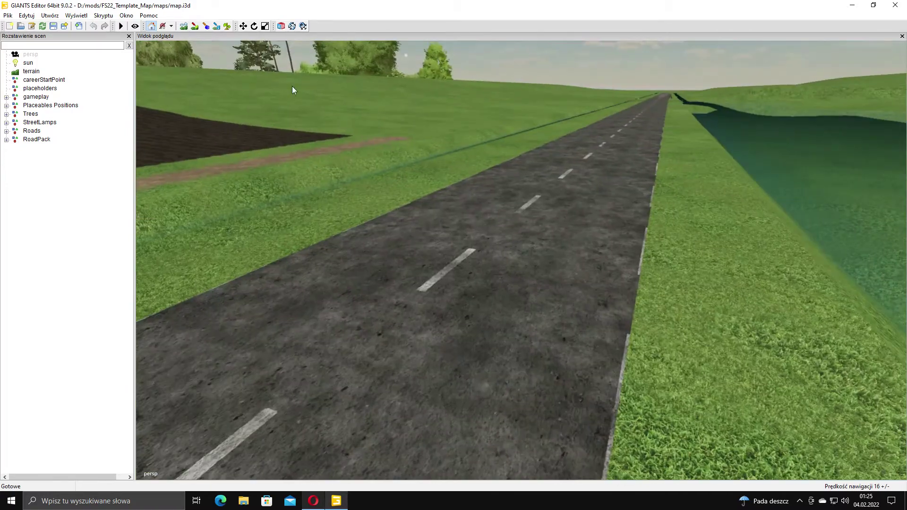
{"action": "left_click", "coordinate": [144, 26]}
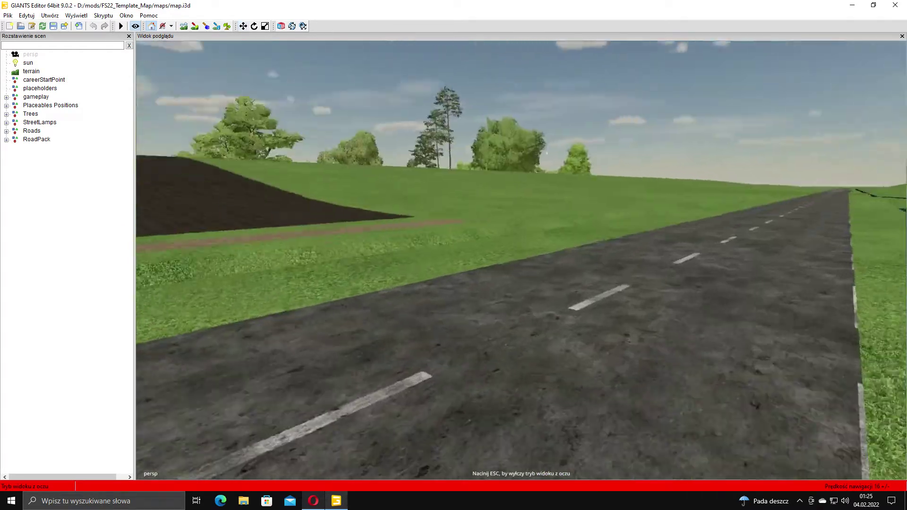
{"action": "key", "text": "w"}
{"action": "key", "text": "w"}
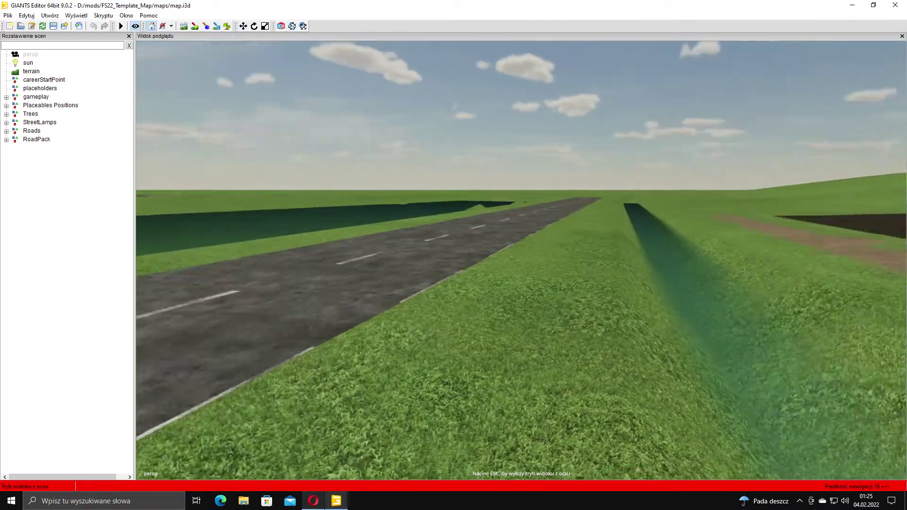
{"action": "key", "text": "s"}
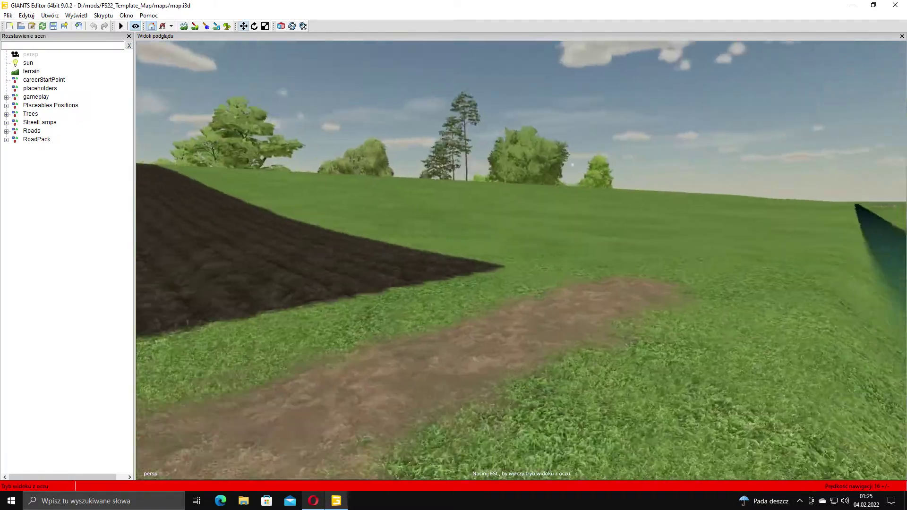
{"action": "key", "text": "w"}
{"action": "key", "text": "w"}
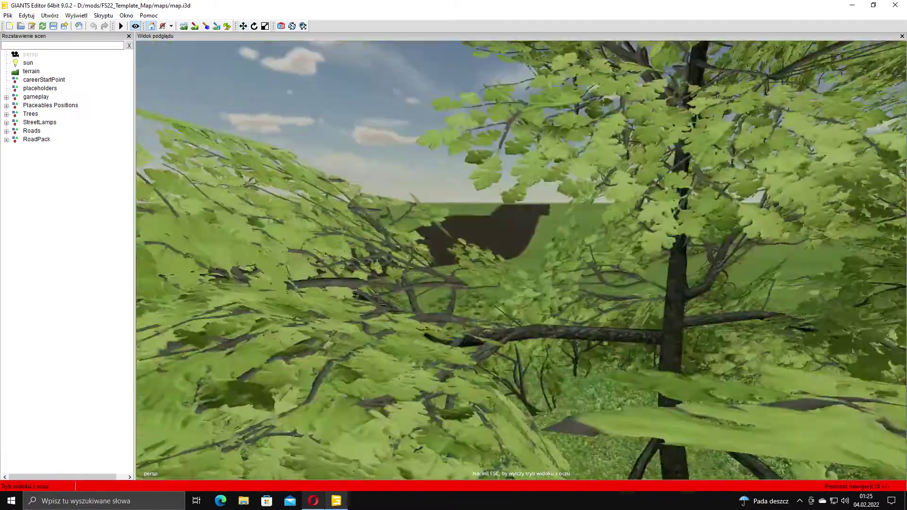
{"action": "key", "text": "w"}
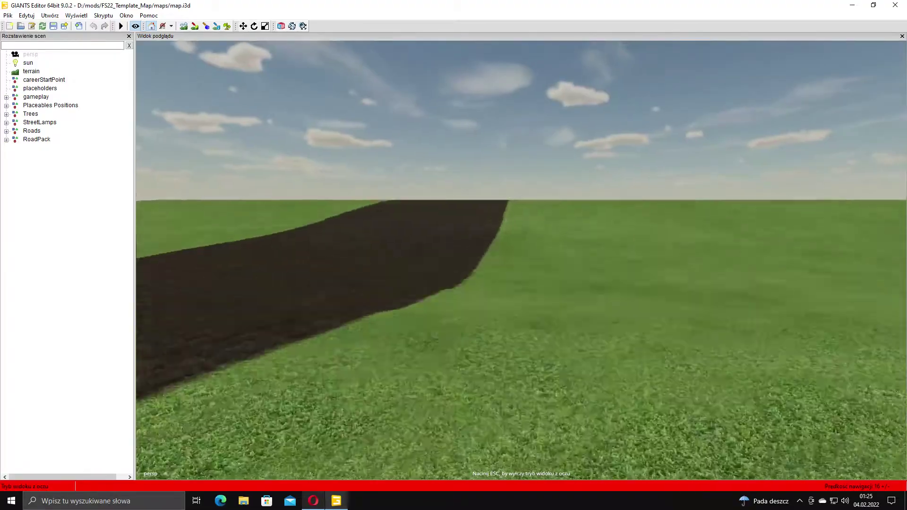
{"action": "key", "text": "w"}
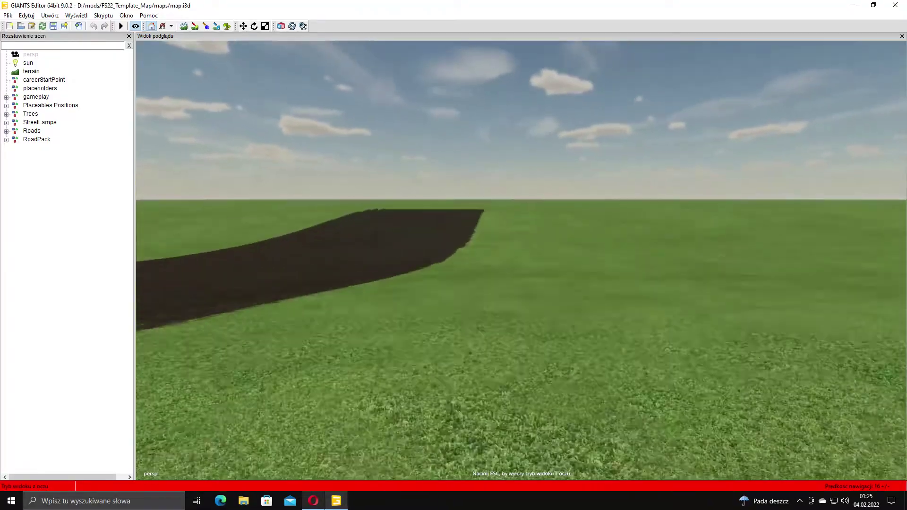
{"action": "key", "text": "w"}
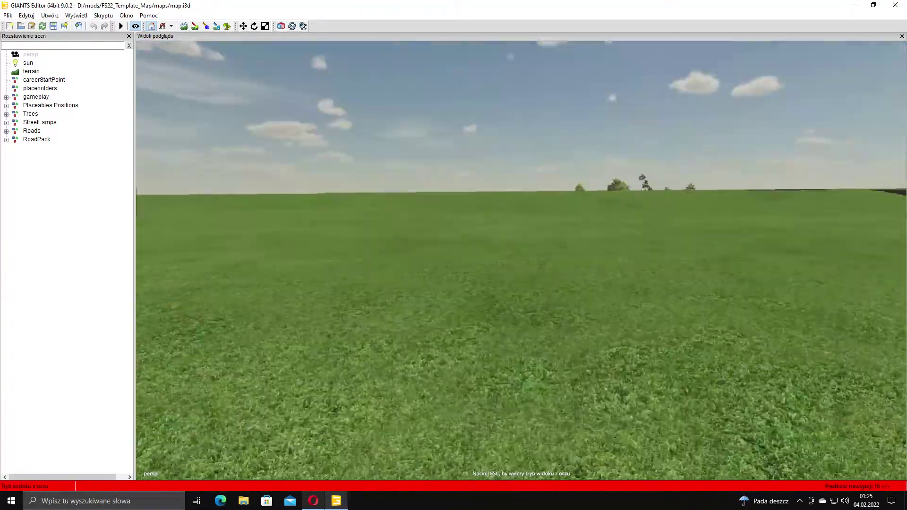
{"action": "key", "text": "w"}
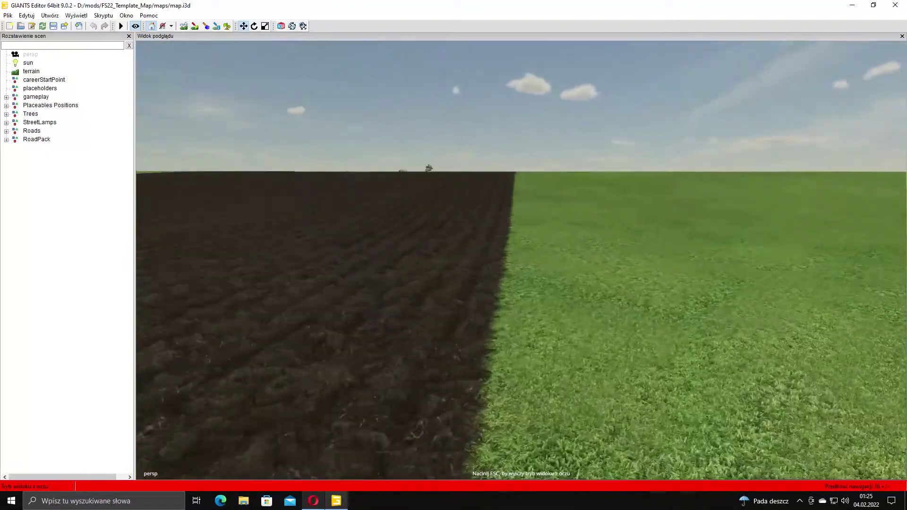
{"action": "key", "text": "w"}
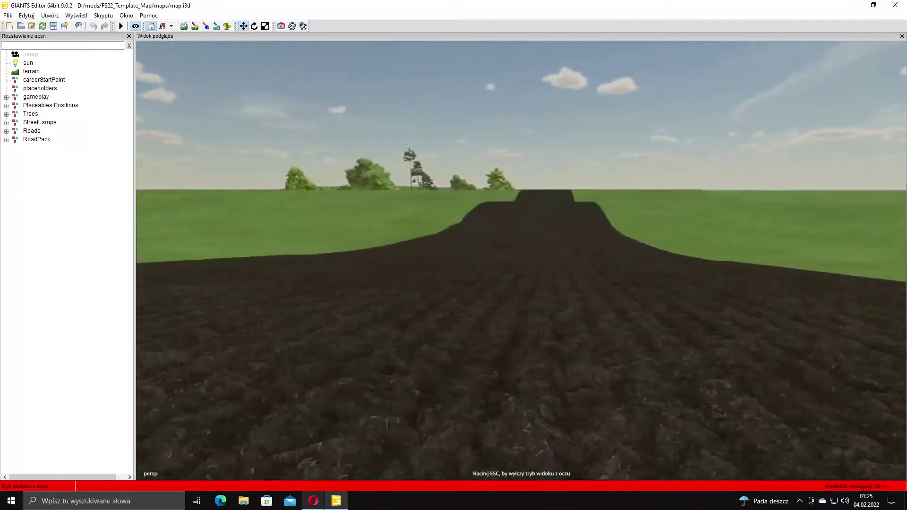
{"action": "key", "text": "w"}
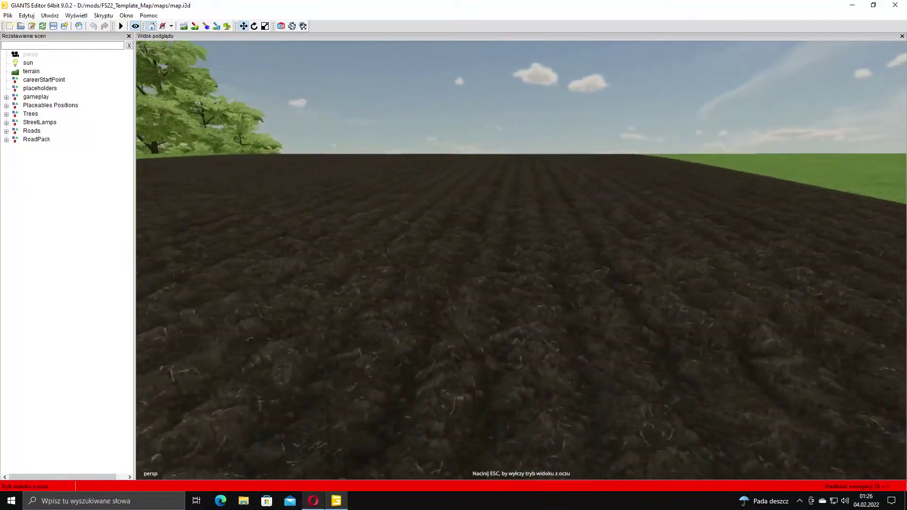
{"action": "key", "text": "w"}
{"action": "key", "text": "space"}
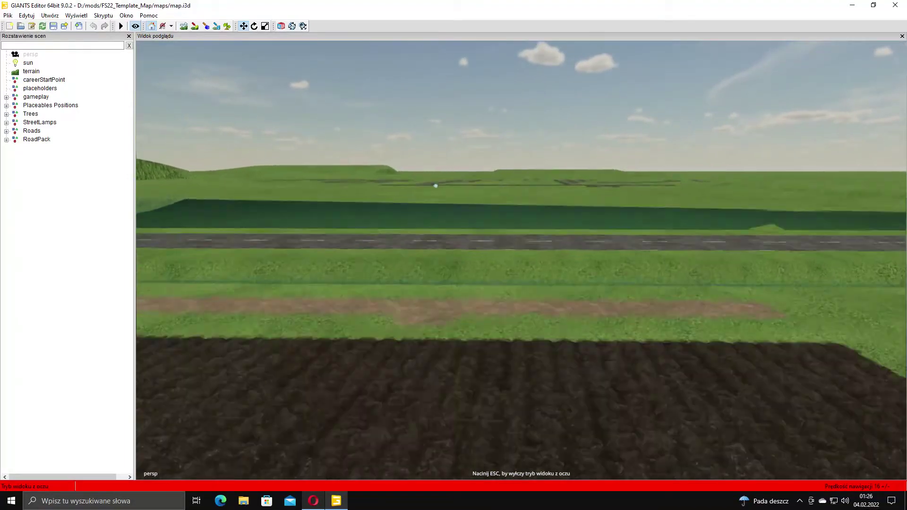
{"action": "key", "text": "Escape"}
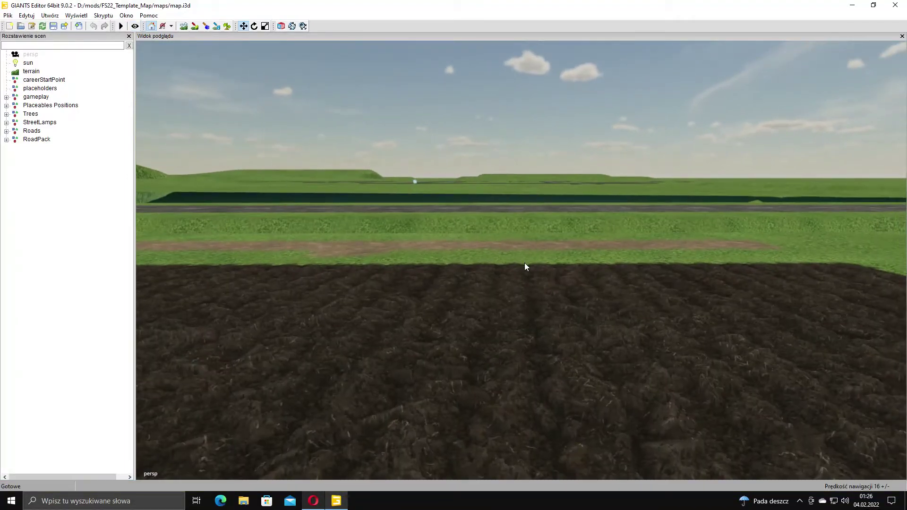
Create a spline and place it on the grass just beyond the ditch running alongside the road.
{"action": "left_click_drag", "start_coordinate": [524, 263], "coordinate": [262, 277], "text": "alt"}
{"action": "right_click_drag", "start_coordinate": [263, 281], "coordinate": [100, 276]}
{"action": "key", "text": "w"}
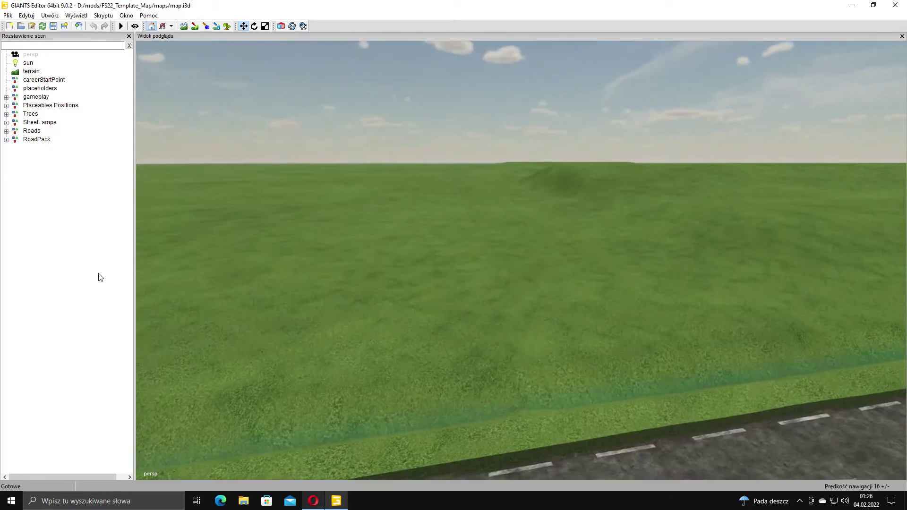
{"action": "left_click", "coordinate": [51, 17]}
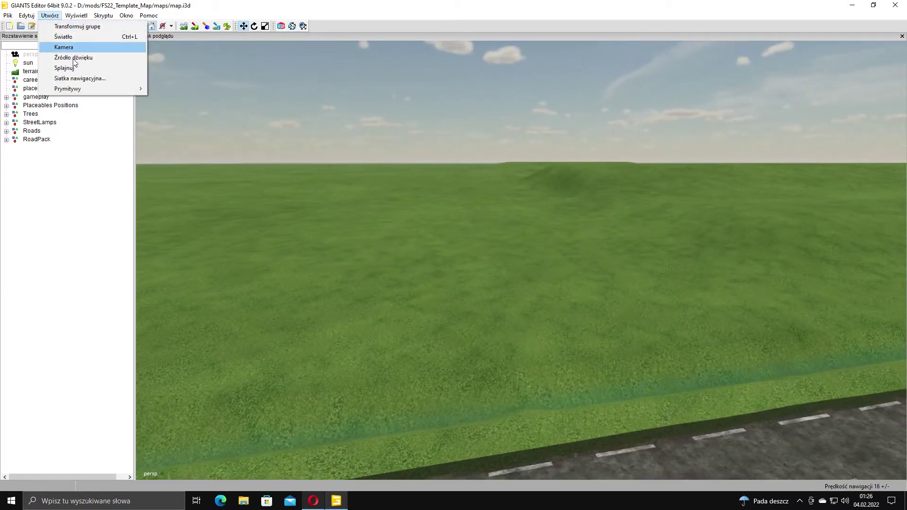
{"action": "left_click", "coordinate": [79, 68]}
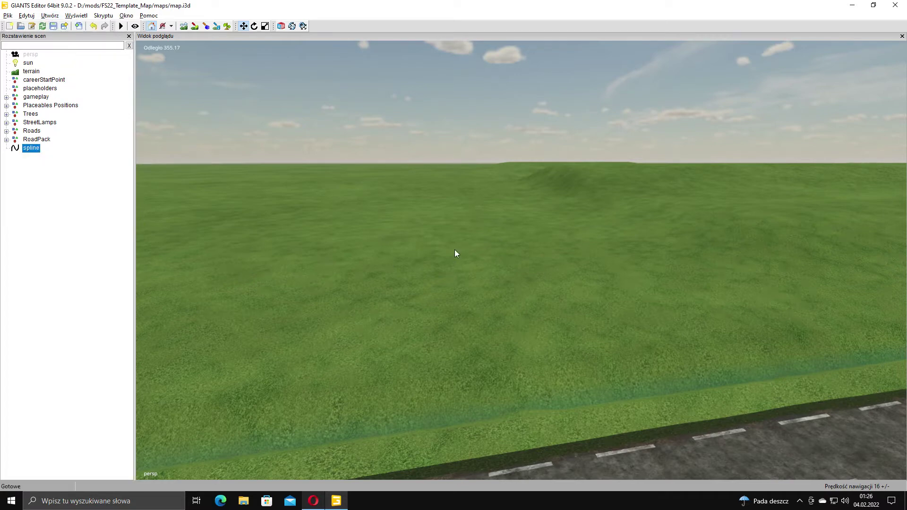
{"action": "right_click_drag", "start_coordinate": [454, 250], "coordinate": [417, 255]}
{"action": "key", "text": "w"}
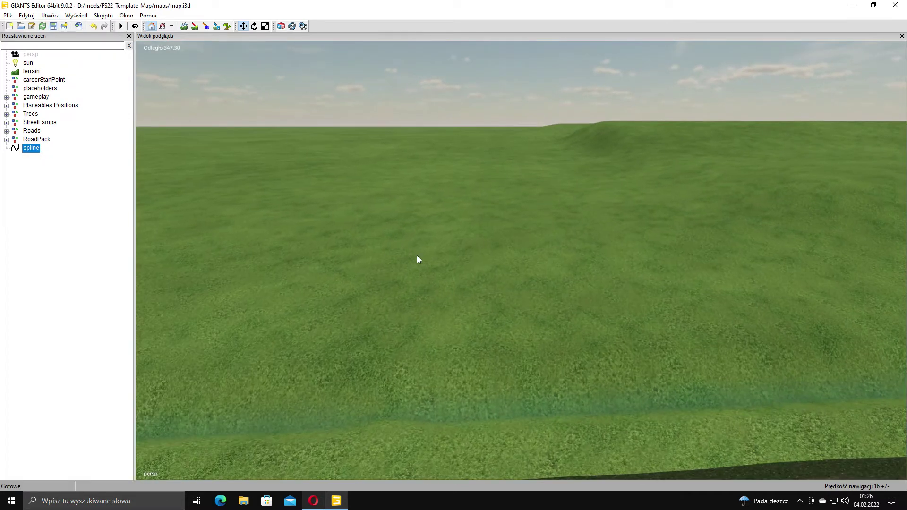
{"action": "key", "text": "ctrl+b"}
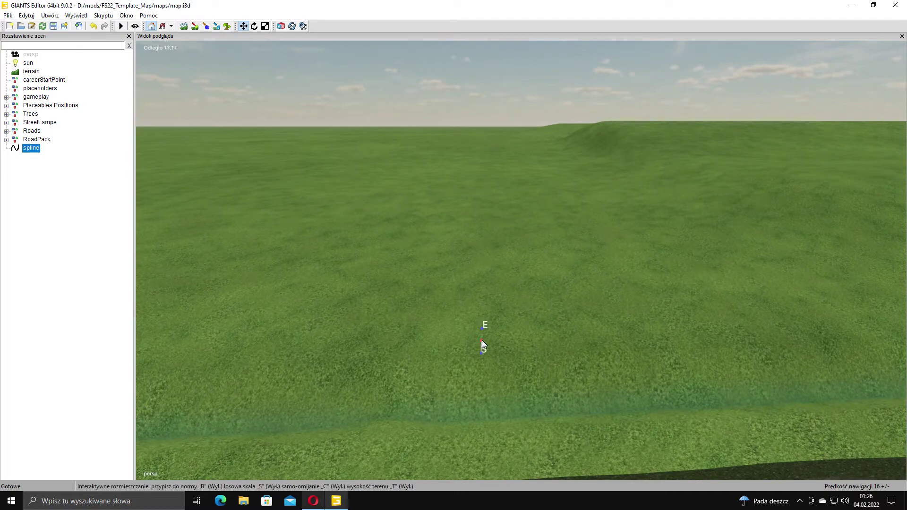
{"action": "left_click", "coordinate": [482, 341]}
Select the control point at the end (E) of the new spline beside the ditch.
{"action": "key", "text": "d"}
{"action": "right_click_drag", "start_coordinate": [543, 314], "coordinate": [404, 261]}
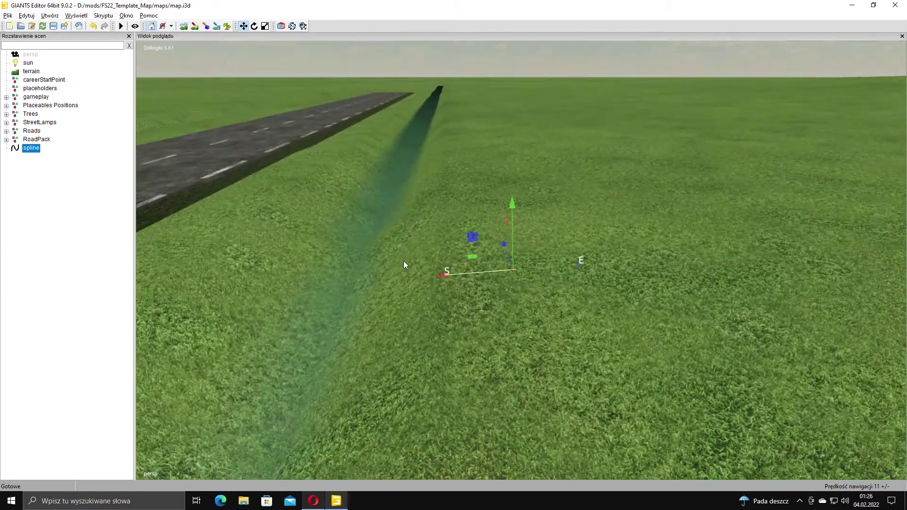
{"action": "scroll", "coordinate": [450, 279], "scroll_direction": "up", "scroll_amount": 2}
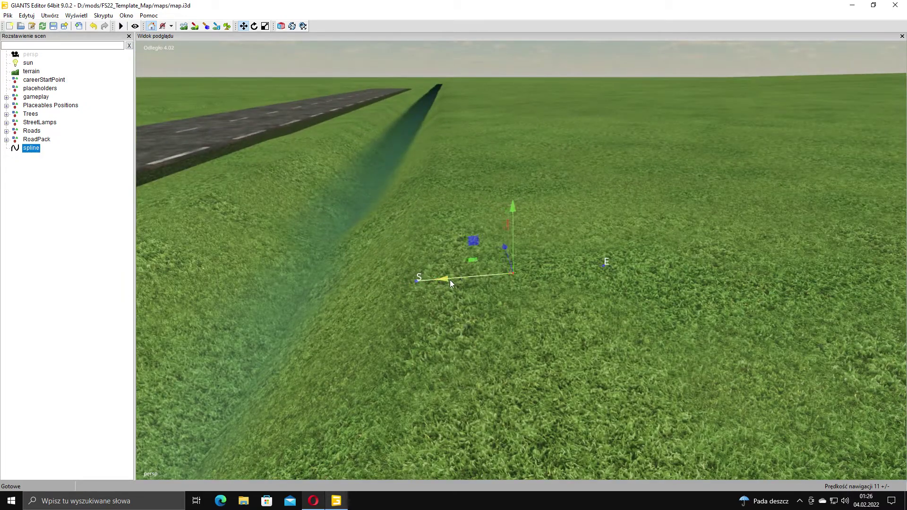
{"action": "right_click_drag", "start_coordinate": [449, 279], "coordinate": [528, 295]}
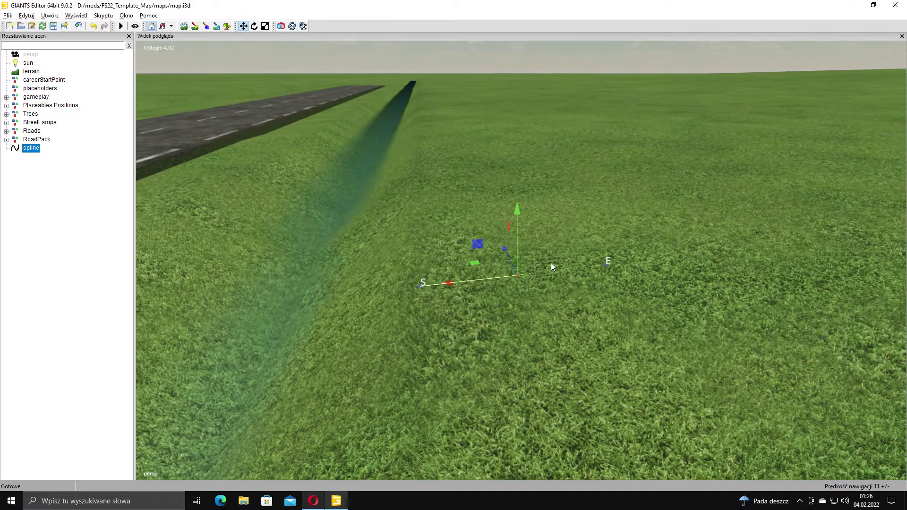
{"action": "left_click_drag", "start_coordinate": [655, 234], "coordinate": [594, 268]}
{"action": "left_click", "coordinate": [565, 273]}
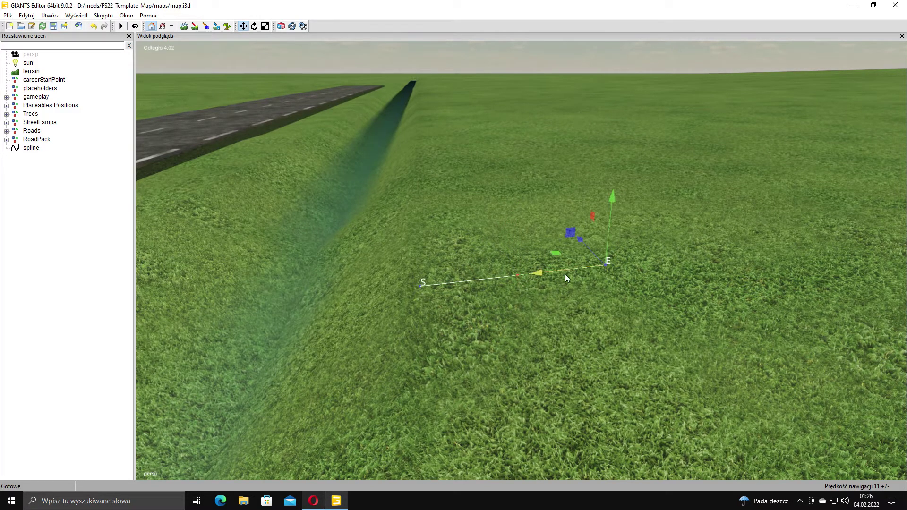
{"action": "scroll", "coordinate": [564, 271], "scroll_direction": "up", "scroll_amount": 1}
{"action": "left_click_drag", "start_coordinate": [625, 240], "coordinate": [601, 191]}
{"action": "scroll", "coordinate": [637, 218], "scroll_direction": "down", "scroll_amount": 2}
{"action": "middle_click_drag", "start_coordinate": [637, 218], "coordinate": [472, 311], "text": "alt"}
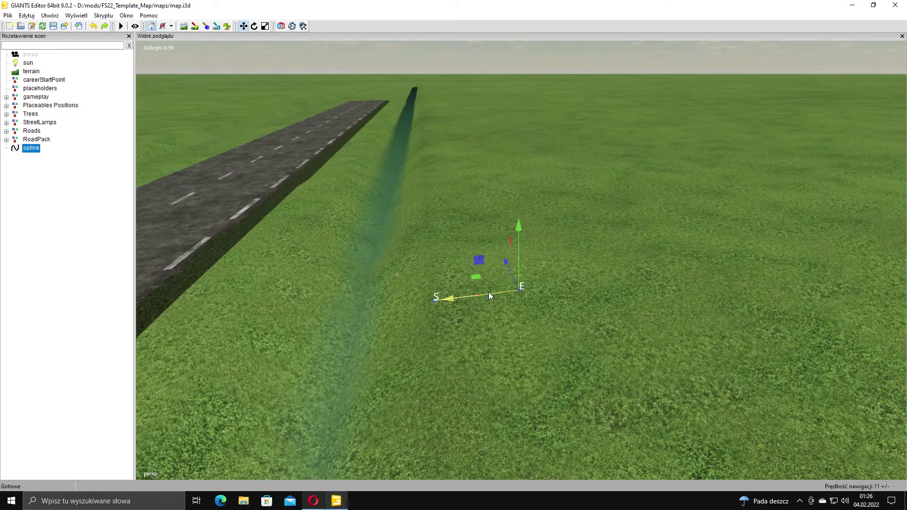
{"action": "scroll", "coordinate": [520, 280], "scroll_direction": "up", "scroll_amount": 3}
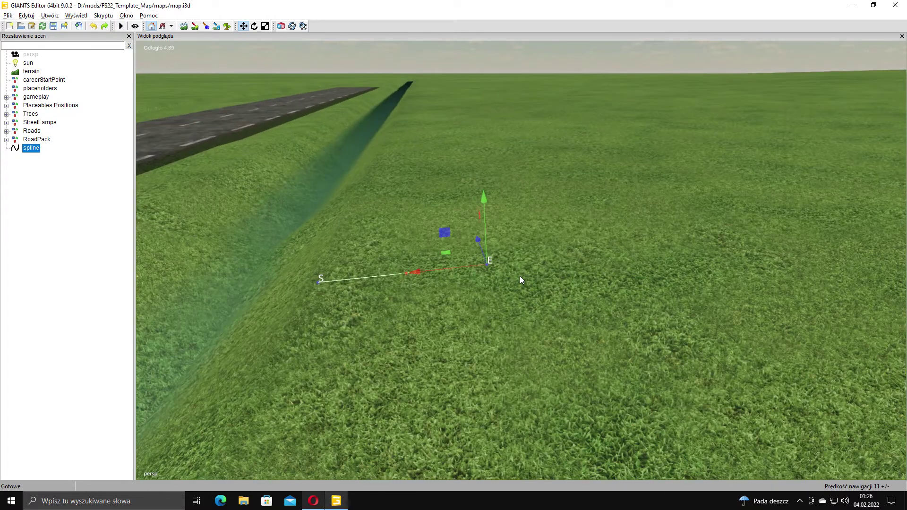
Extend the spline with a new end point farther away from the road and raise it to the grass surface.
{"action": "left_click_drag", "start_coordinate": [488, 267], "coordinate": [766, 217]}
{"action": "scroll", "coordinate": [545, 264], "scroll_direction": "down", "scroll_amount": 1}
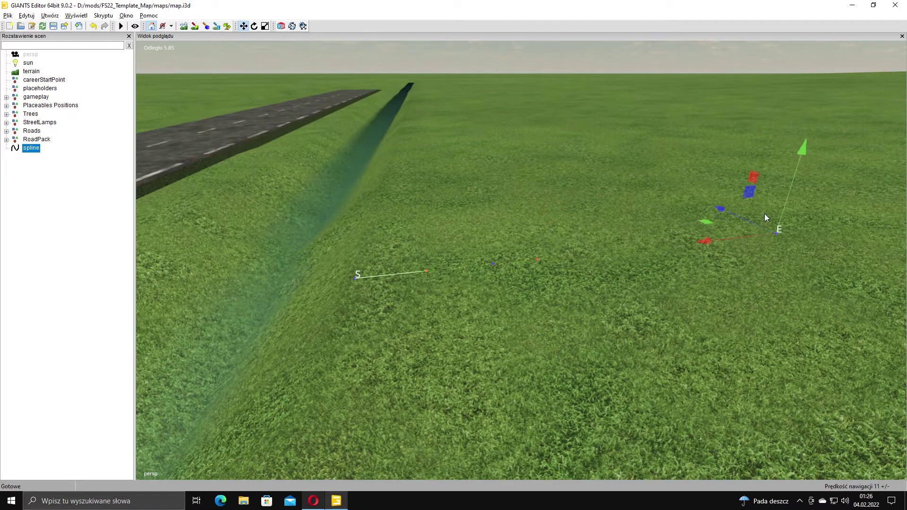
{"action": "middle_click_drag", "start_coordinate": [764, 214], "coordinate": [586, 253], "text": "alt"}
{"action": "middle_click_drag", "start_coordinate": [510, 276], "coordinate": [555, 261], "text": "alt"}
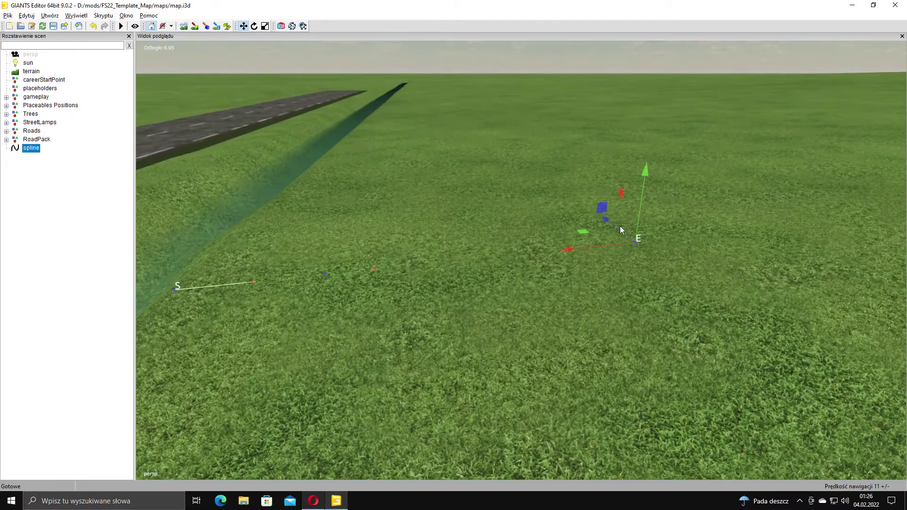
{"action": "left_click_drag", "start_coordinate": [640, 227], "coordinate": [646, 162]}
{"action": "scroll", "coordinate": [644, 170], "scroll_direction": "down", "scroll_amount": 1}
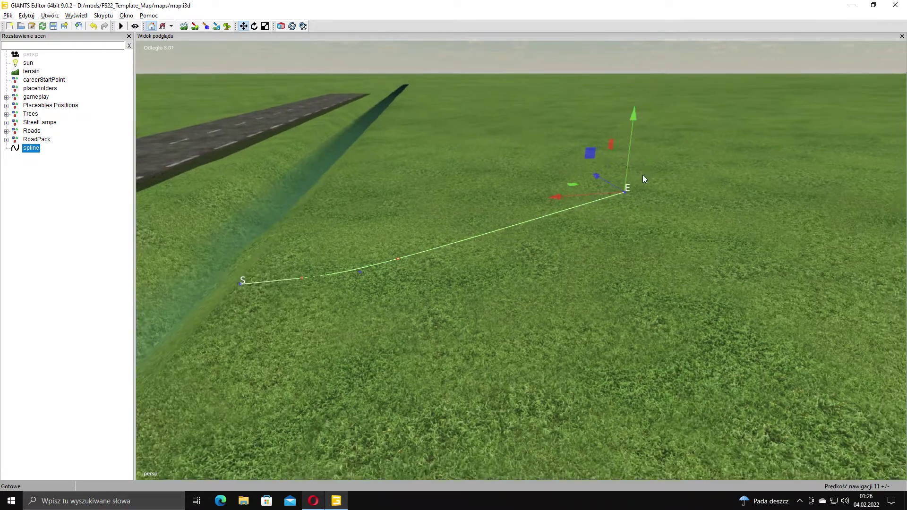
{"action": "middle_click_drag", "start_coordinate": [645, 178], "coordinate": [596, 249]}
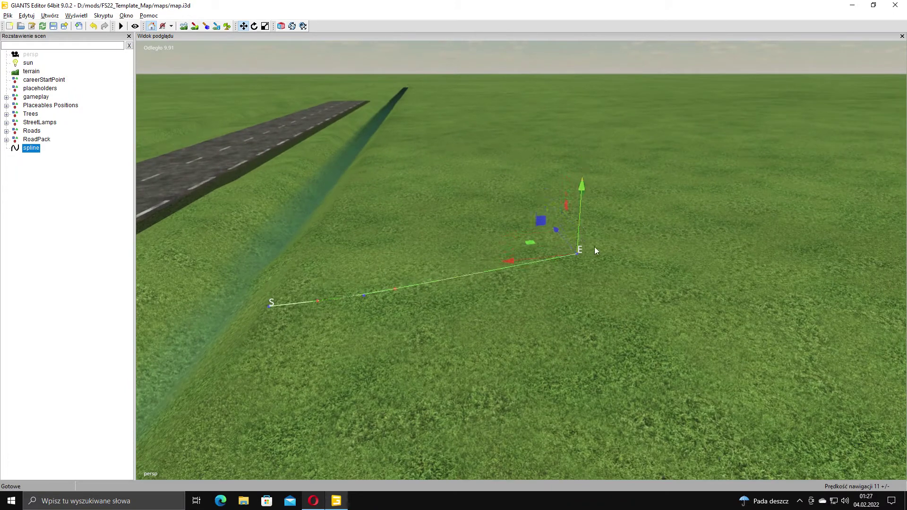
Insert another point at the spline's end, pull it farther across the grass and raise it to terrain height.
{"action": "key", "text": "alt"}
{"action": "mouse_move", "coordinate": [559, 256]}
{"action": "left_mouse_down"}
{"action": "mouse_move", "coordinate": [624, 250]}
{"action": "mouse_move", "coordinate": [559, 252]}
{"action": "left_mouse_up"}
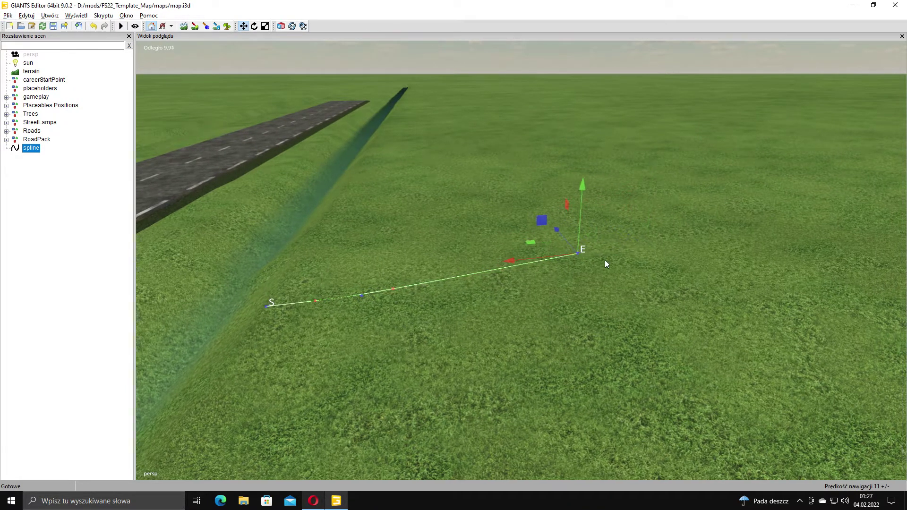
{"action": "middle_click_drag", "start_coordinate": [605, 260], "coordinate": [602, 251], "text": "alt"}
{"action": "key", "text": "Insert"}
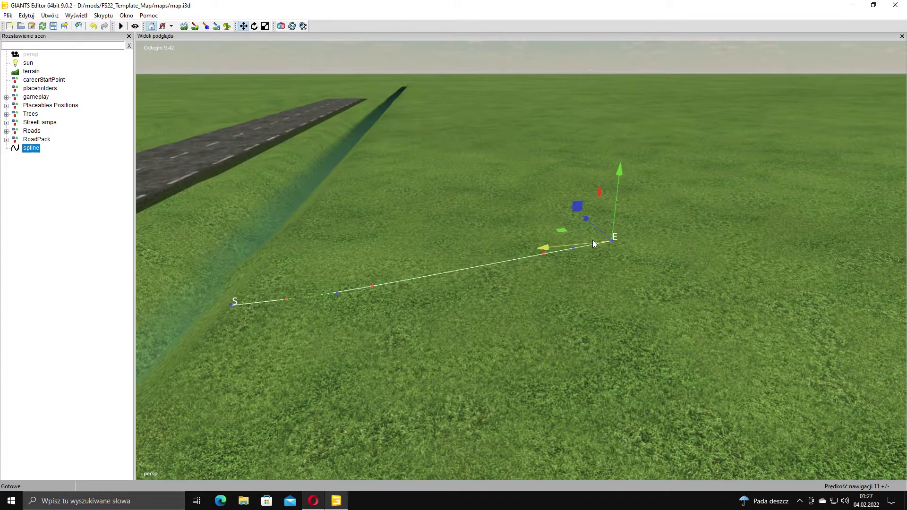
{"action": "left_click_drag", "start_coordinate": [598, 247], "coordinate": [703, 186]}
{"action": "scroll", "coordinate": [702, 207], "scroll_direction": "down", "scroll_amount": 1}
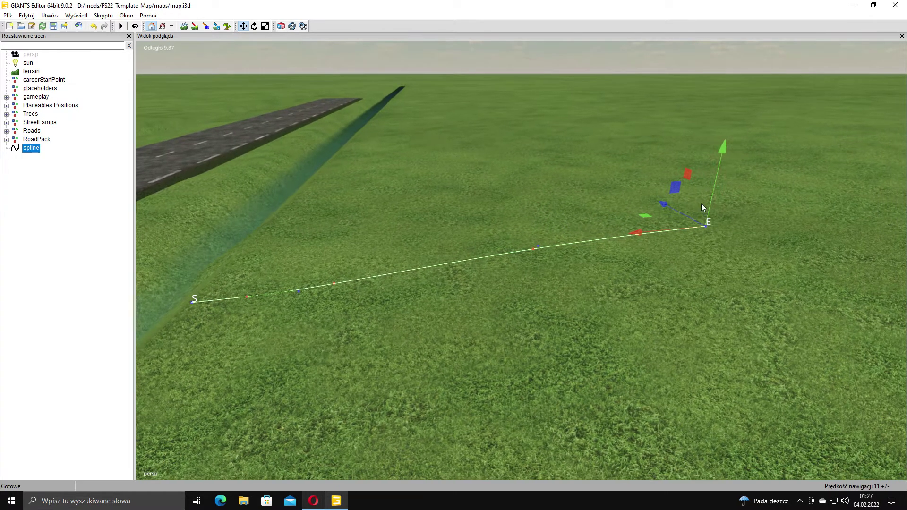
{"action": "scroll", "coordinate": [702, 207], "scroll_direction": "down", "scroll_amount": 1}
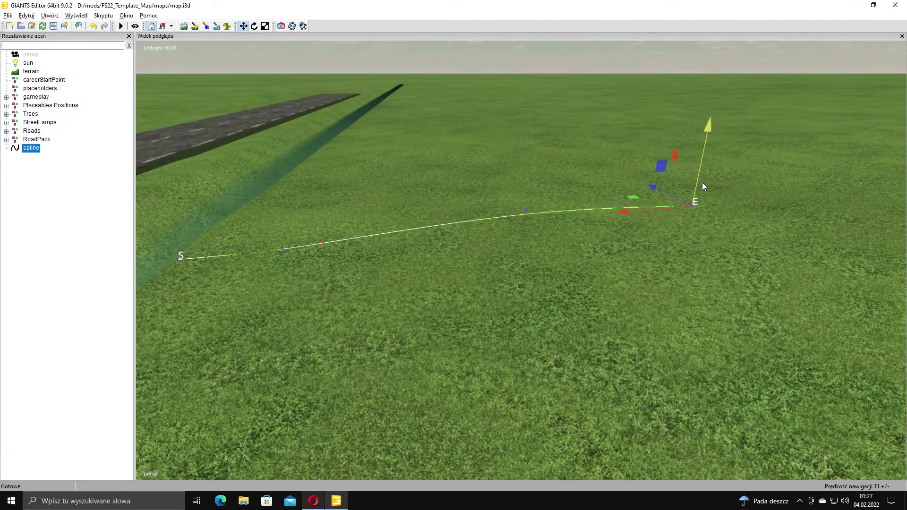
Adjust the height of the spline's point just before the last segment and reselect the end point.
{"action": "scroll", "coordinate": [668, 191], "scroll_direction": "up", "scroll_amount": 4}
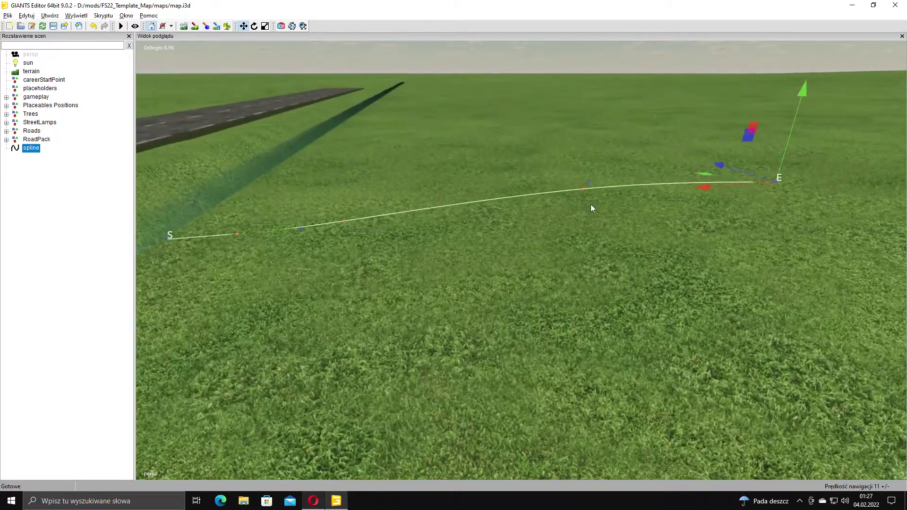
{"action": "left_click", "coordinate": [583, 177]}
{"action": "mouse_move", "coordinate": [582, 164]}
{"action": "left_mouse_down"}
{"action": "mouse_move", "coordinate": [585, 192]}
{"action": "mouse_move", "coordinate": [586, 175]}
{"action": "left_mouse_up"}
{"action": "scroll", "coordinate": [656, 201], "scroll_direction": "down", "scroll_amount": 2}
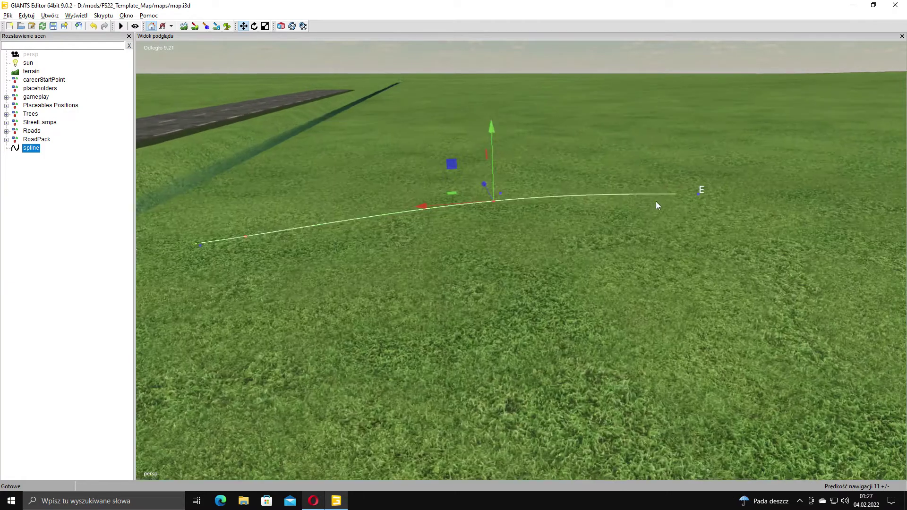
{"action": "left_click", "coordinate": [696, 195]}
{"action": "scroll", "coordinate": [722, 202], "scroll_direction": "down", "scroll_amount": 3}
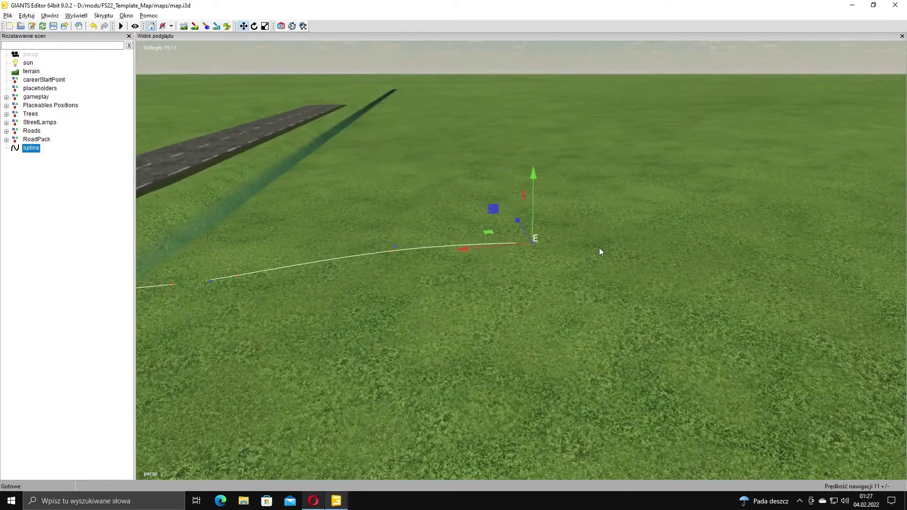
Pull the spline's end point farther across the grass, away from the road, and raise it to the terrain surface.
{"action": "left_click_drag", "start_coordinate": [525, 245], "coordinate": [841, 190]}
{"action": "scroll", "coordinate": [803, 192], "scroll_direction": "down", "scroll_amount": 2}
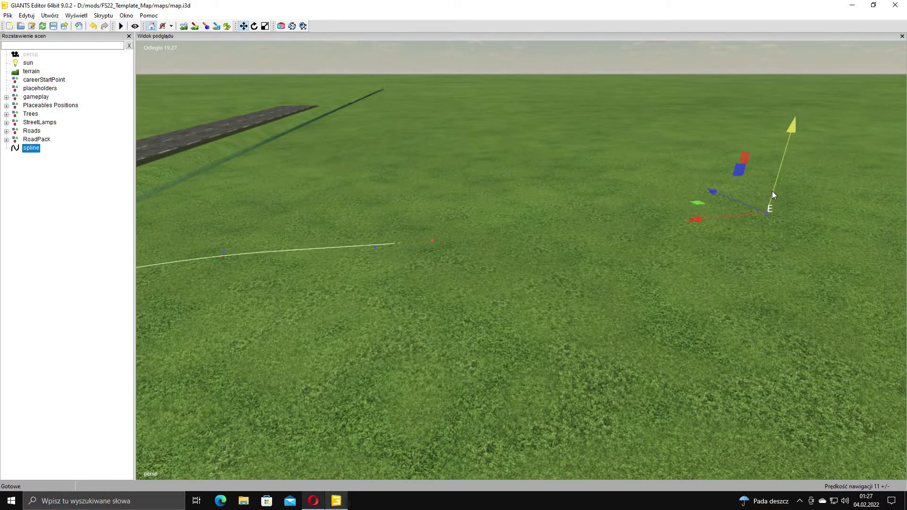
{"action": "left_click_drag", "start_coordinate": [772, 183], "coordinate": [781, 166]}
{"action": "middle_click_drag", "start_coordinate": [727, 182], "coordinate": [475, 195], "text": "alt"}
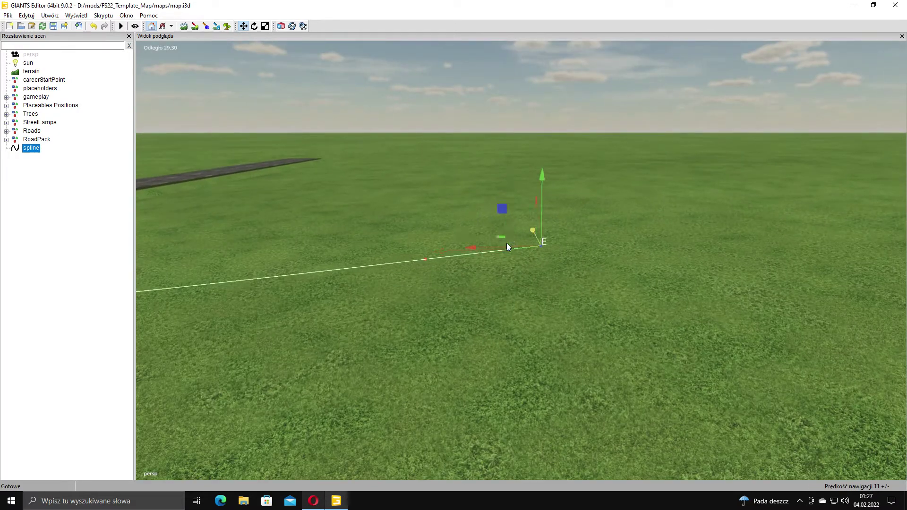
Extend the spline with another long segment over the grassland and lower its end point to ground height.
{"action": "left_click_drag", "start_coordinate": [513, 245], "coordinate": [899, 175]}
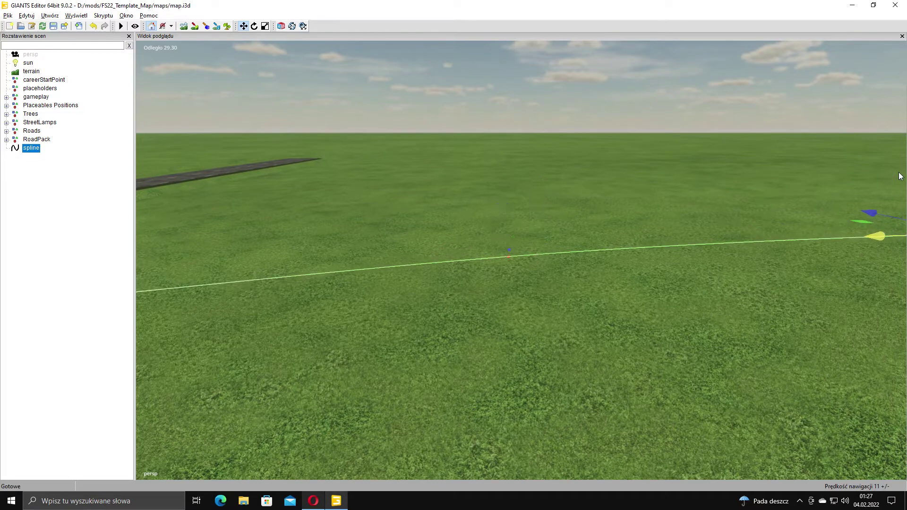
{"action": "middle_click_drag", "start_coordinate": [899, 175], "coordinate": [754, 172], "text": "alt"}
{"action": "left_click_drag", "start_coordinate": [597, 205], "coordinate": [600, 224]}
Select the point near the end of the spline and raise it above the grass.
{"action": "right_click_drag", "start_coordinate": [600, 224], "coordinate": [466, 209]}
{"action": "left_click_drag", "start_coordinate": [466, 209], "coordinate": [548, 226], "text": "alt"}
{"action": "left_click", "coordinate": [448, 228]}
{"action": "left_click_drag", "start_coordinate": [449, 229], "coordinate": [446, 195]}
{"action": "right_click_drag", "start_coordinate": [446, 195], "coordinate": [555, 255]}
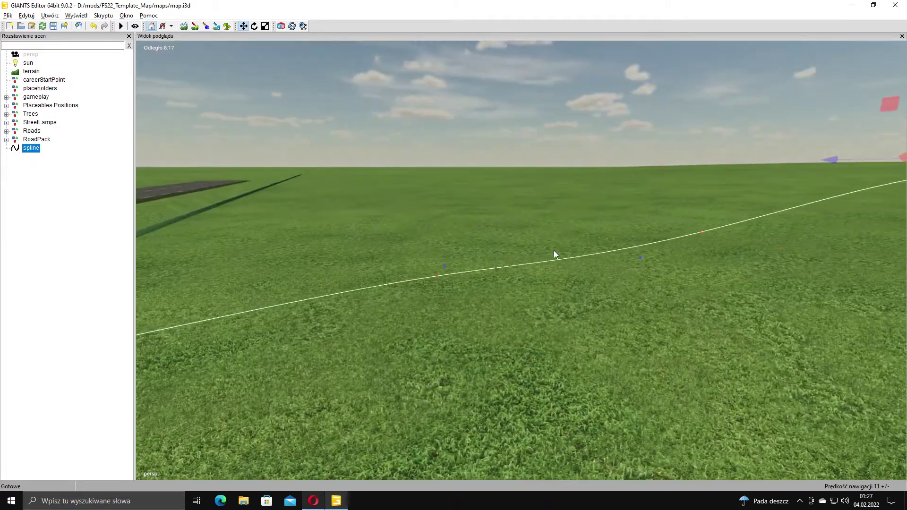
Adjust the height of the control point in the curve's dip and of the preceding spline point.
{"action": "left_click", "coordinate": [642, 258]}
{"action": "mouse_move", "coordinate": [642, 257]}
{"action": "left_mouse_down"}
{"action": "mouse_move", "coordinate": [642, 231]}
{"action": "mouse_move", "coordinate": [646, 254]}
{"action": "left_mouse_up"}
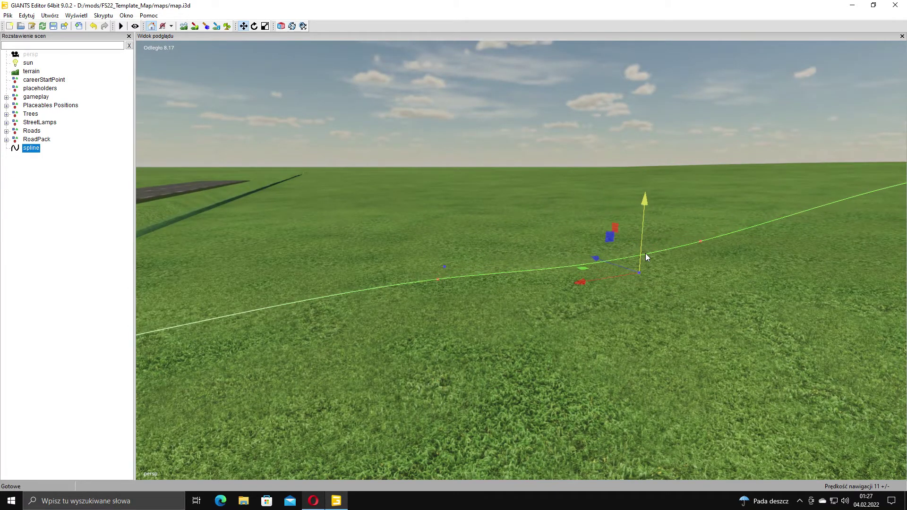
{"action": "right_click_drag", "start_coordinate": [672, 245], "coordinate": [581, 259]}
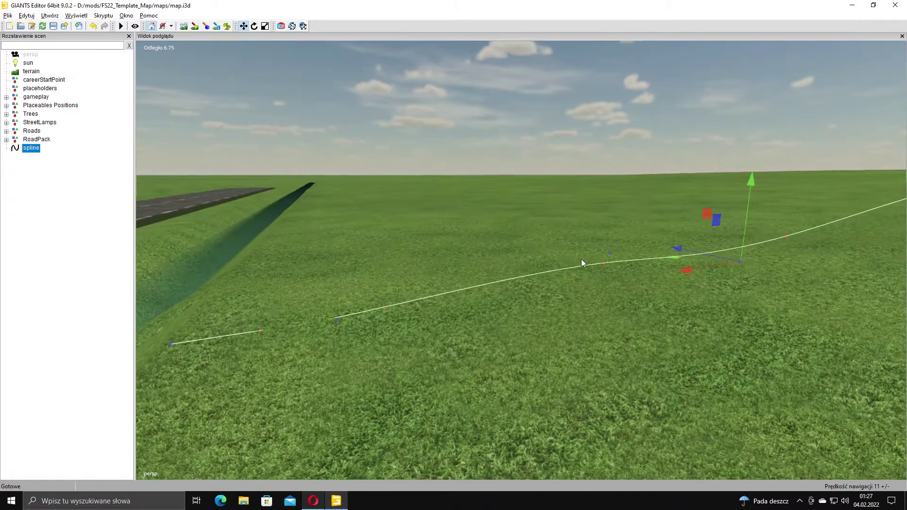
{"action": "left_click", "coordinate": [607, 262]}
{"action": "left_click_drag", "start_coordinate": [590, 265], "coordinate": [552, 240]}
Select the spline's end point (E), insert a new point there and pull it farther across the grass.
{"action": "right_click_drag", "start_coordinate": [553, 240], "coordinate": [646, 228]}
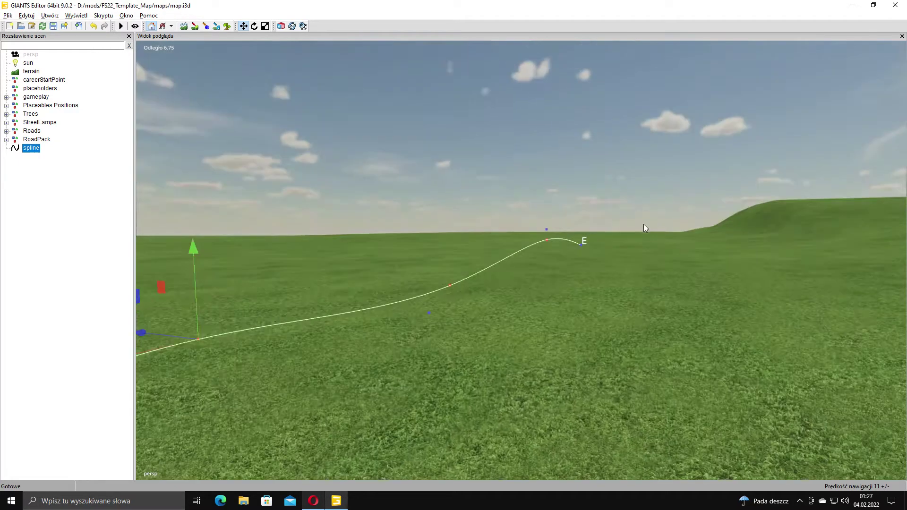
{"action": "middle_click_drag", "start_coordinate": [644, 224], "coordinate": [631, 246], "text": "alt"}
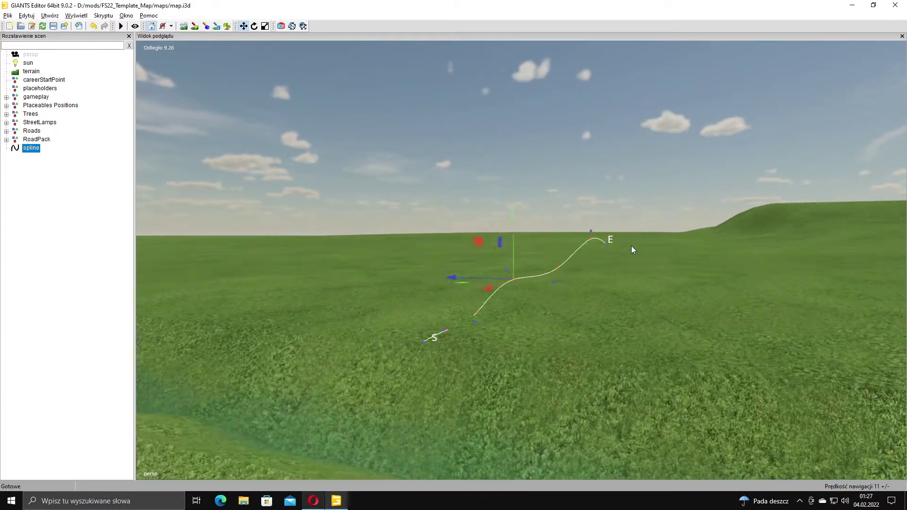
{"action": "scroll", "coordinate": [634, 242], "scroll_direction": "up", "scroll_amount": 3}
{"action": "left_click_drag", "start_coordinate": [637, 236], "coordinate": [556, 263], "text": "alt"}
{"action": "scroll", "coordinate": [626, 257], "scroll_direction": "up", "scroll_amount": 4}
{"action": "middle_click_drag", "start_coordinate": [626, 257], "coordinate": [549, 267], "text": "alt"}
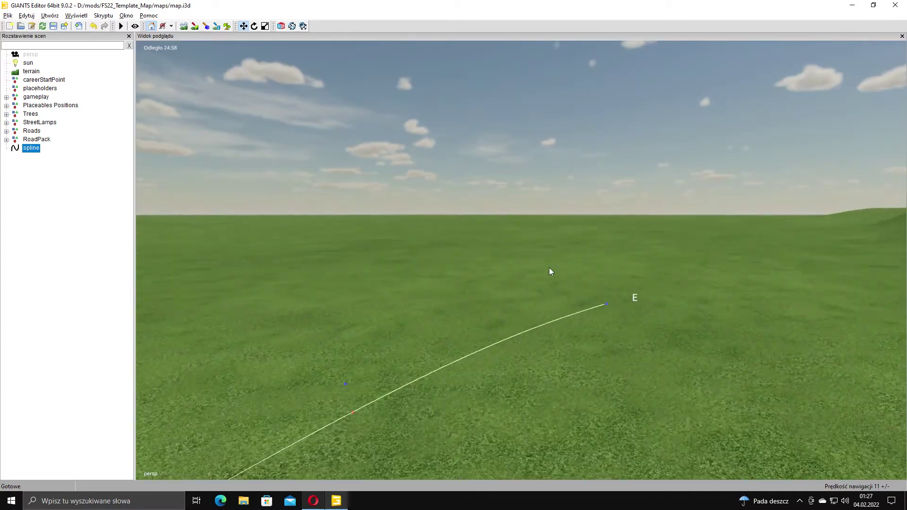
{"action": "scroll", "coordinate": [549, 267], "scroll_direction": "up", "scroll_amount": 3}
{"action": "mouse_move", "coordinate": [549, 267]}
{"action": "left_mouse_down", "text": "alt"}
{"action": "mouse_move", "coordinate": [559, 272]}
{"action": "mouse_move", "coordinate": [544, 283]}
{"action": "left_mouse_up", "text": "alt"}
{"action": "scroll", "coordinate": [560, 271], "scroll_direction": "up", "scroll_amount": 2}
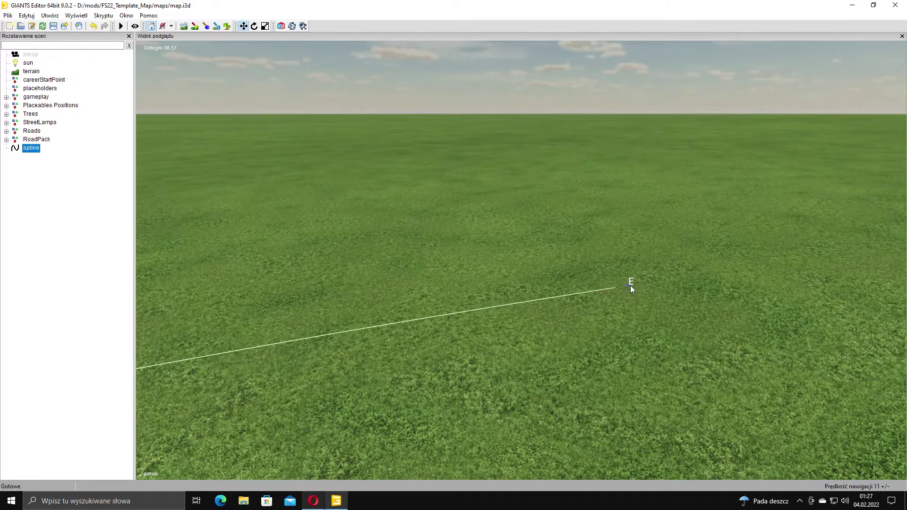
{"action": "left_click", "coordinate": [630, 286]}
{"action": "middle_click_drag", "start_coordinate": [634, 284], "coordinate": [605, 284], "text": "alt"}
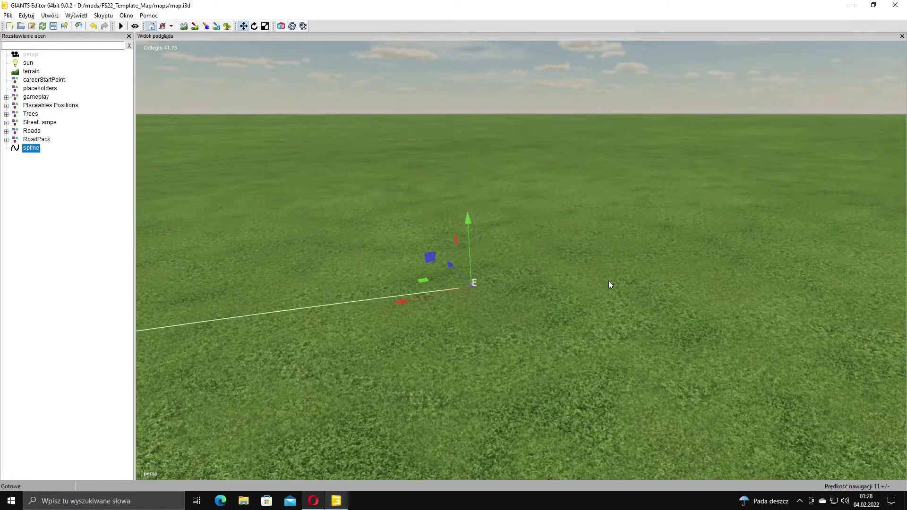
{"action": "key", "text": "Insert"}
{"action": "left_click_drag", "start_coordinate": [452, 292], "coordinate": [788, 195]}
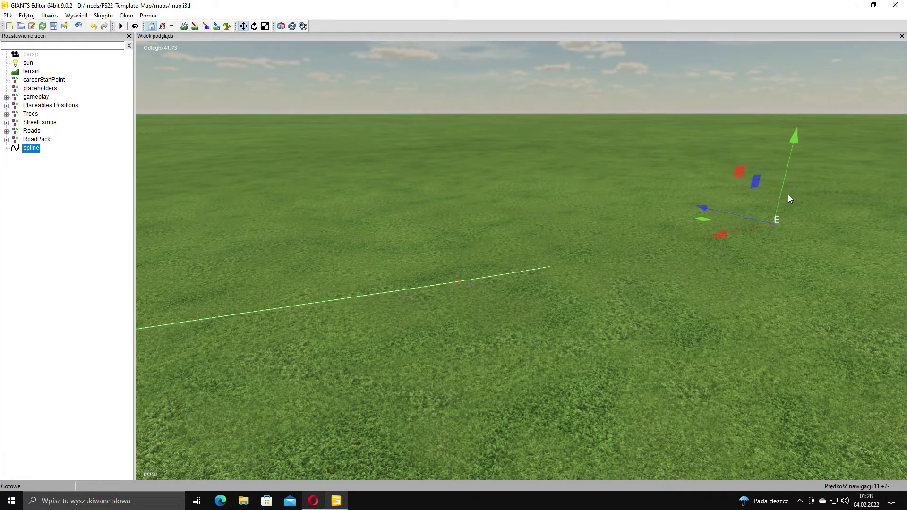
Insert one more point at the spline's end and pull it farther out over the grassland.
{"action": "middle_click_drag", "start_coordinate": [788, 195], "coordinate": [643, 235], "text": "alt"}
{"action": "key", "text": "Insert"}
{"action": "left_click_drag", "start_coordinate": [513, 275], "coordinate": [808, 169]}
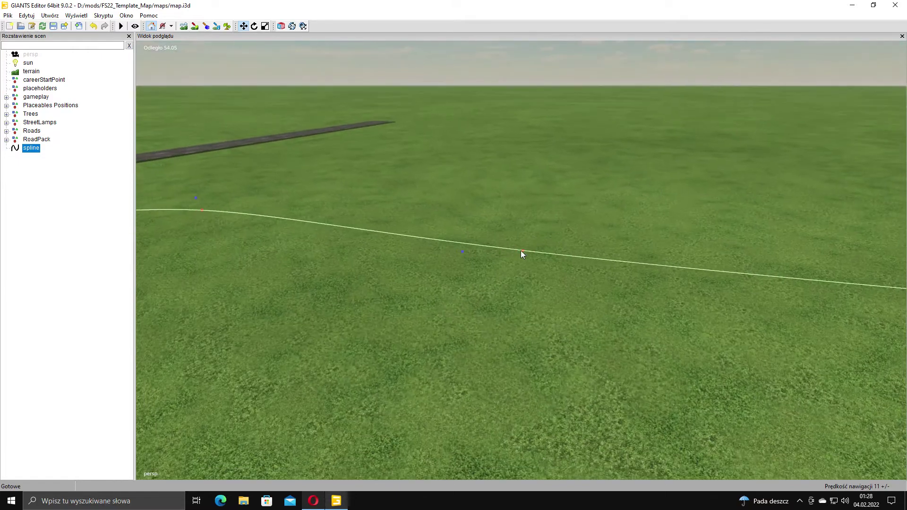
Adjust the height of the spline point before the last segment and of the end point (E).
{"action": "left_click", "coordinate": [522, 254]}
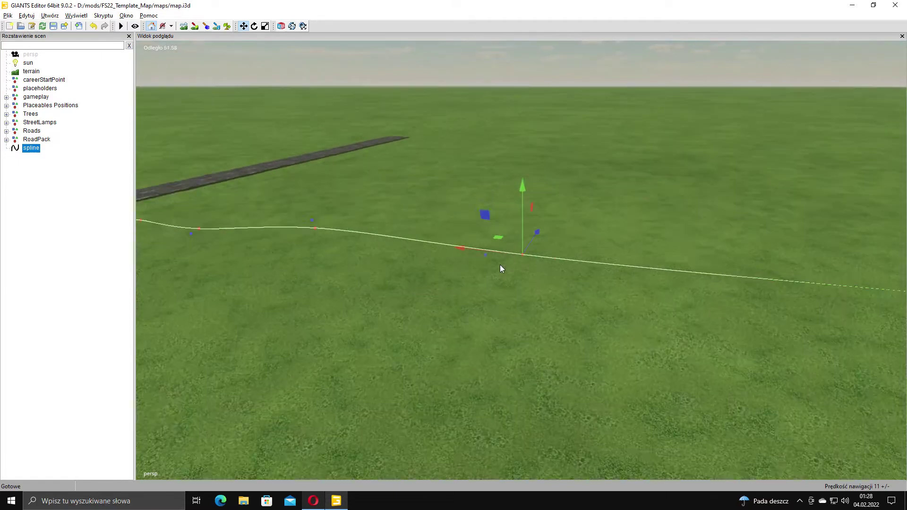
{"action": "middle_click_drag", "start_coordinate": [499, 265], "coordinate": [577, 237], "text": "alt"}
{"action": "scroll", "coordinate": [576, 237], "scroll_direction": "down", "scroll_amount": 1}
{"action": "left_click_drag", "start_coordinate": [560, 218], "coordinate": [514, 223]}
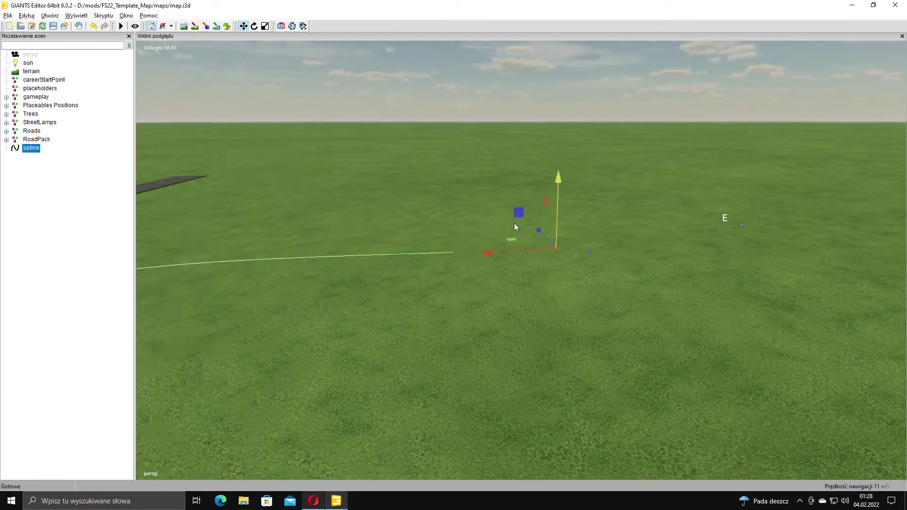
{"action": "right_click_drag", "start_coordinate": [515, 223], "coordinate": [680, 239]}
{"action": "left_click", "coordinate": [743, 210]}
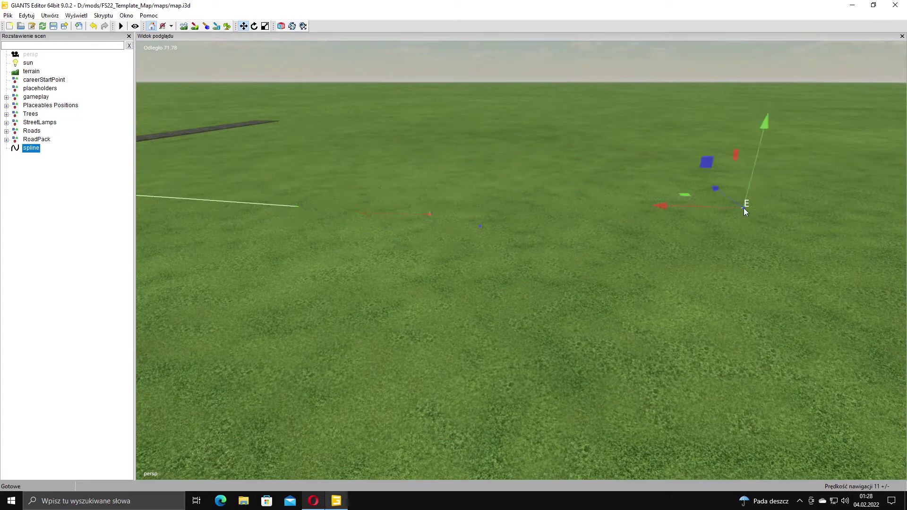
{"action": "left_click_drag", "start_coordinate": [746, 193], "coordinate": [743, 196]}
Undo the last edit at the far end of the spline.
{"action": "key", "text": "d"}
{"action": "right_click_drag", "start_coordinate": [712, 211], "coordinate": [713, 212]}
{"action": "key", "text": "w"}
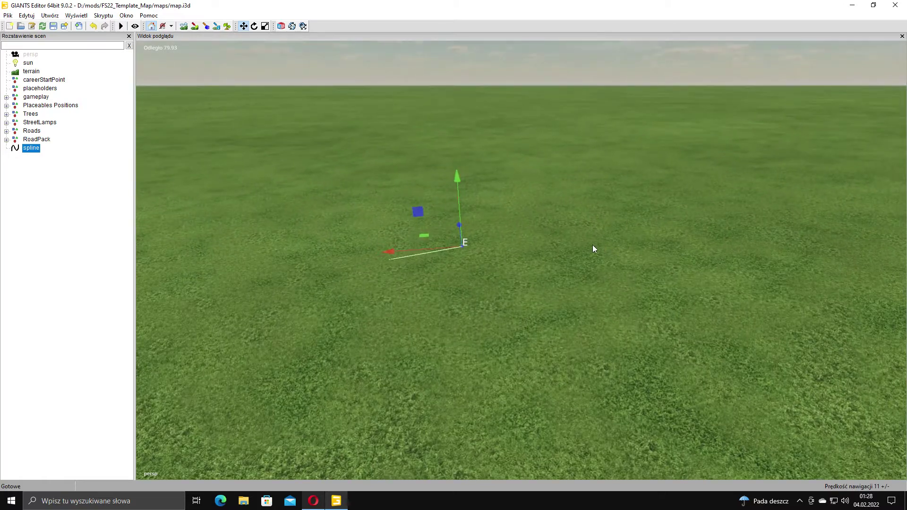
{"action": "left_click", "coordinate": [458, 243]}
{"action": "right_click_drag", "start_coordinate": [461, 243], "coordinate": [510, 249]}
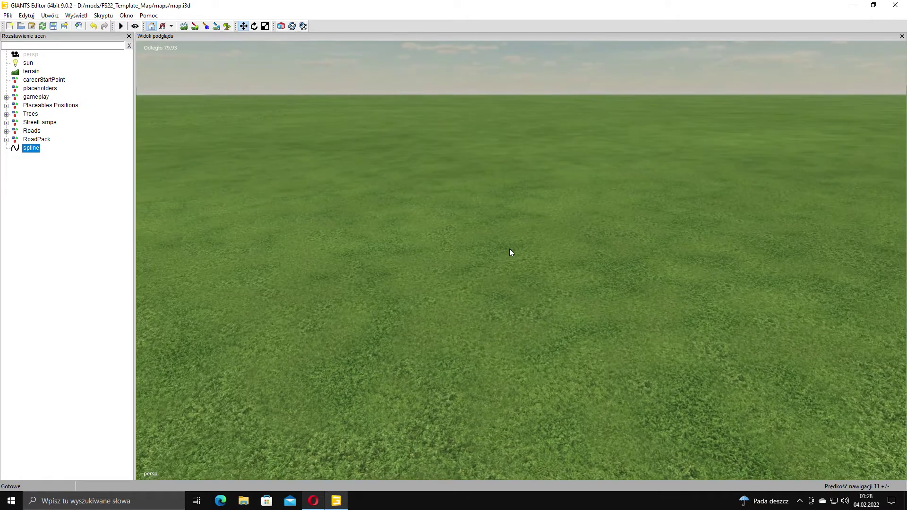
{"action": "left_click_drag", "start_coordinate": [509, 252], "coordinate": [551, 254], "text": "alt"}
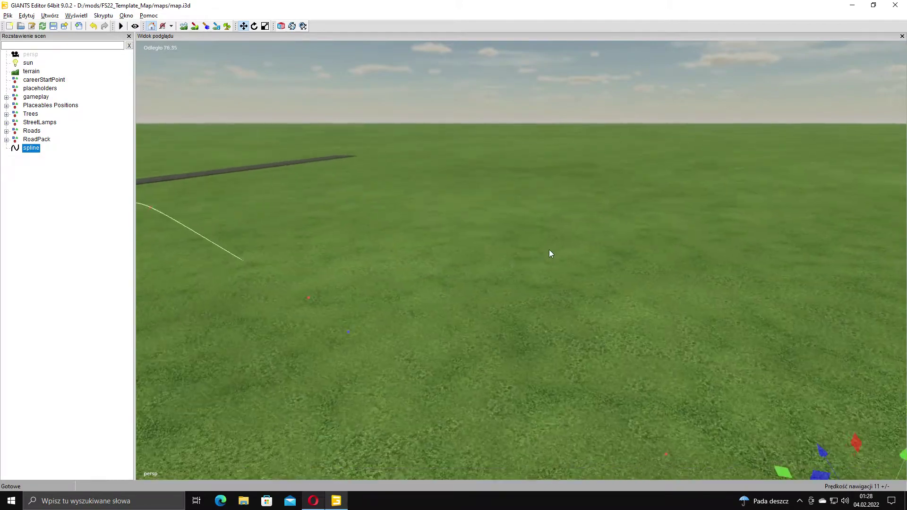
{"action": "key", "text": "a"}
{"action": "right_click_drag", "start_coordinate": [548, 251], "coordinate": [381, 265]}
{"action": "key", "text": "d"}
{"action": "key", "text": "ctrl+z"}
{"action": "key", "text": "s"}
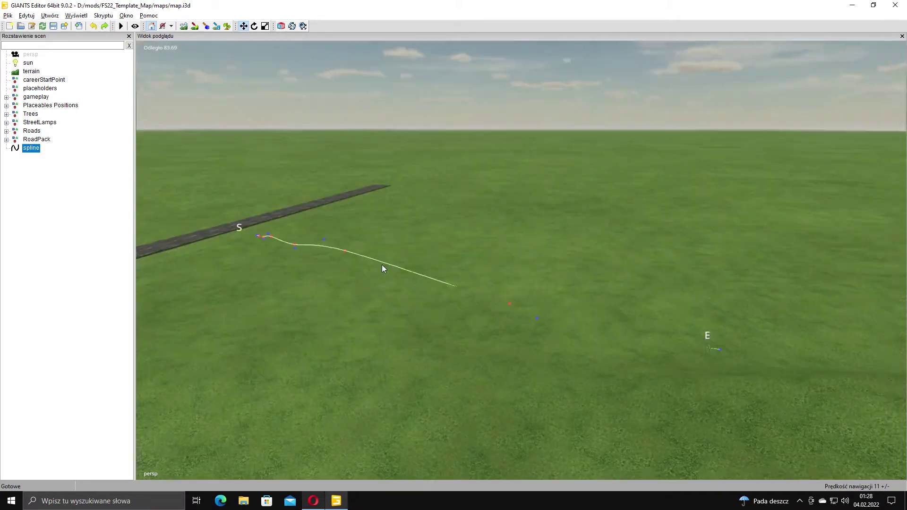
{"action": "left_click_drag", "start_coordinate": [383, 268], "coordinate": [681, 260], "text": "alt"}
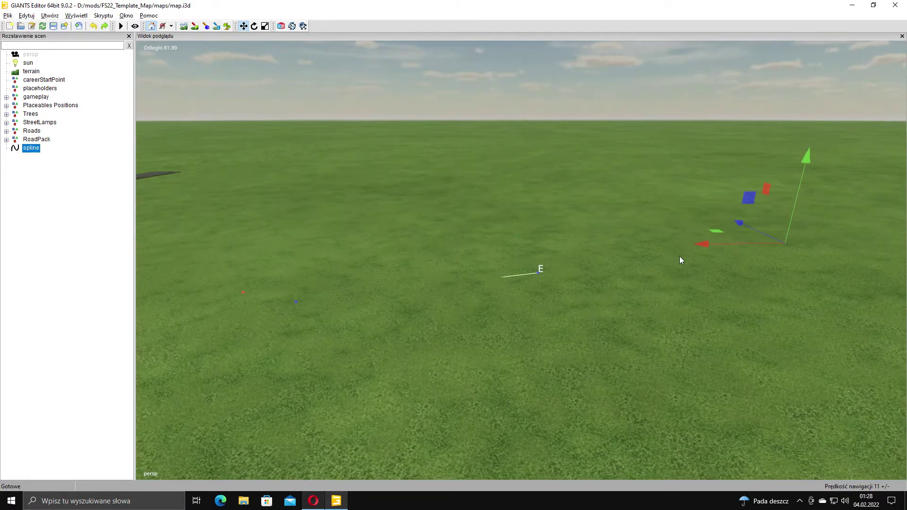
Reselect the end point (E), raise it to the grass surface and insert a new end point.
{"action": "left_click", "coordinate": [537, 274]}
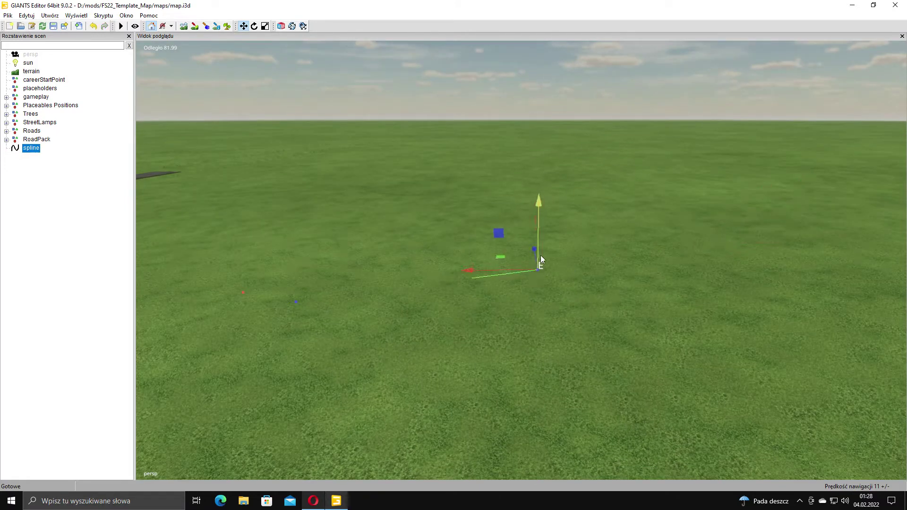
{"action": "right_click_drag", "start_coordinate": [549, 256], "coordinate": [589, 244], "text": "alt"}
{"action": "key", "text": "Insert"}
{"action": "middle_click_drag", "start_coordinate": [588, 244], "coordinate": [564, 257], "text": "alt"}
{"action": "left_click_drag", "start_coordinate": [566, 261], "coordinate": [667, 285], "text": "alt"}
{"action": "right_click_drag", "start_coordinate": [623, 269], "coordinate": [552, 297]}
Insert a further end point, pull it well away from the previous points and raise it to terrain height.
{"action": "key", "text": "Insert"}
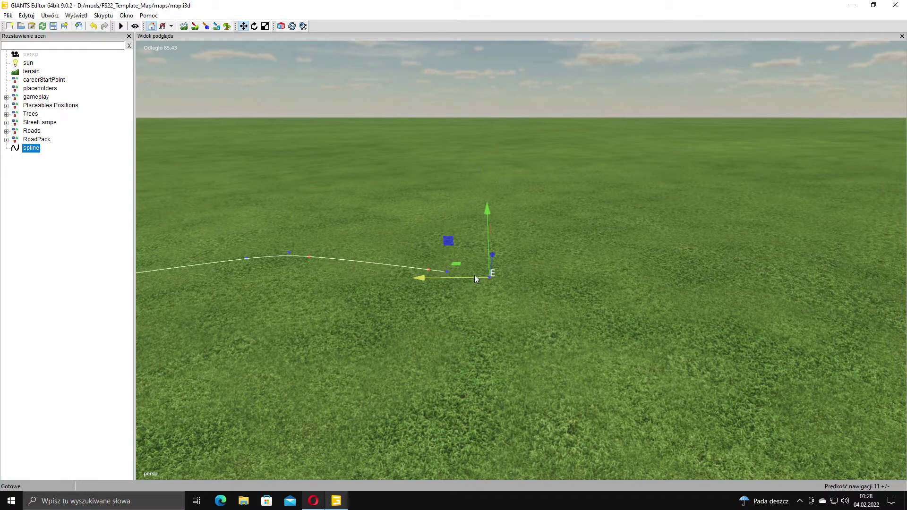
{"action": "left_click_drag", "start_coordinate": [488, 261], "coordinate": [536, 241]}
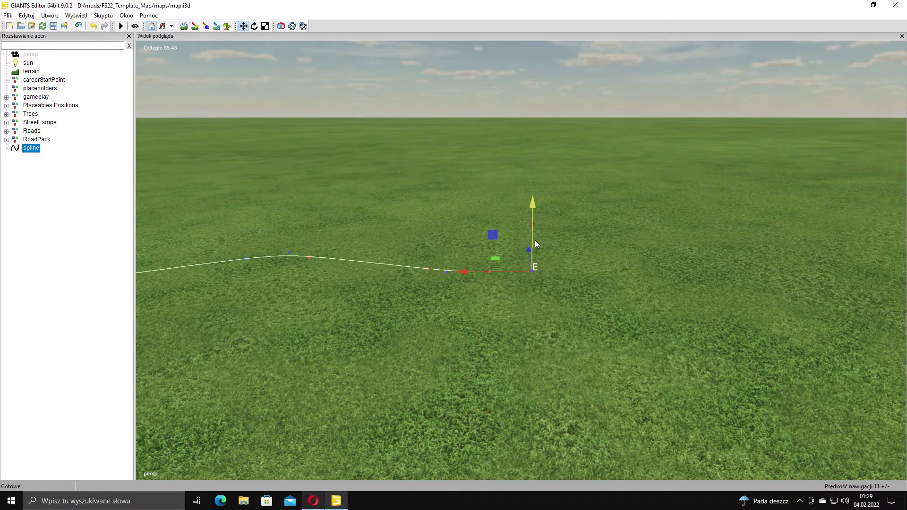
{"action": "scroll", "coordinate": [543, 247], "scroll_direction": "down", "scroll_amount": 1}
{"action": "left_click_drag", "start_coordinate": [472, 265], "coordinate": [865, 263]}
{"action": "middle_click_drag", "start_coordinate": [864, 263], "coordinate": [732, 259]}
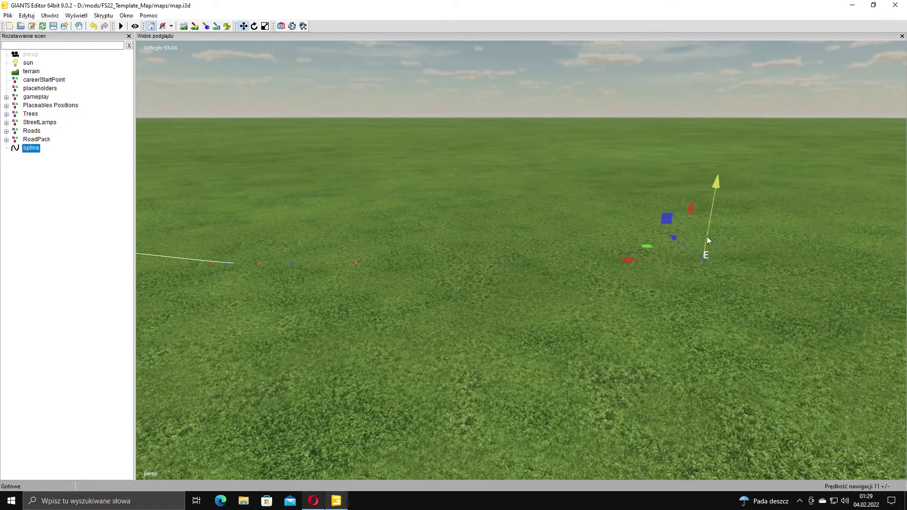
{"action": "left_click_drag", "start_coordinate": [708, 239], "coordinate": [713, 226]}
Extend the spline's end once more across the grass and adjust the end point's height to the ground.
{"action": "middle_click_drag", "start_coordinate": [712, 226], "coordinate": [622, 257], "text": "alt"}
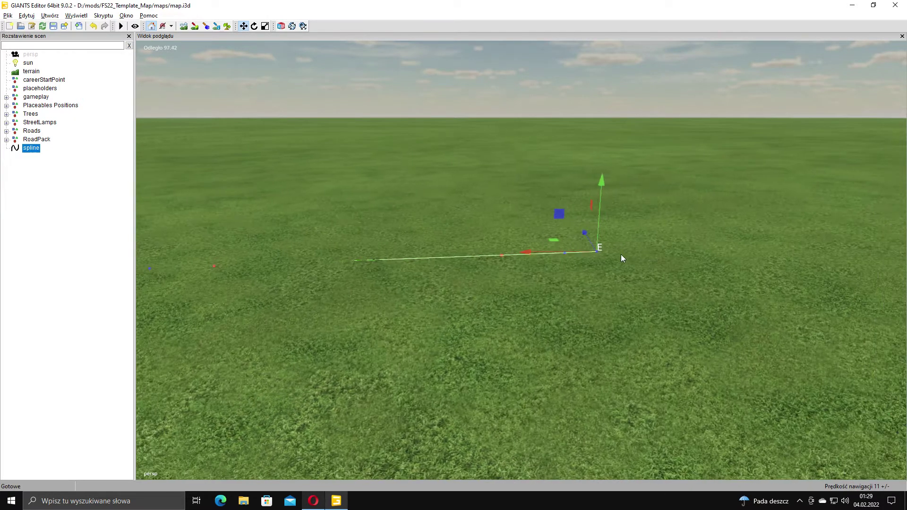
{"action": "left_click_drag", "start_coordinate": [537, 254], "coordinate": [703, 249]}
{"action": "middle_click_drag", "start_coordinate": [752, 237], "coordinate": [678, 233], "text": "alt"}
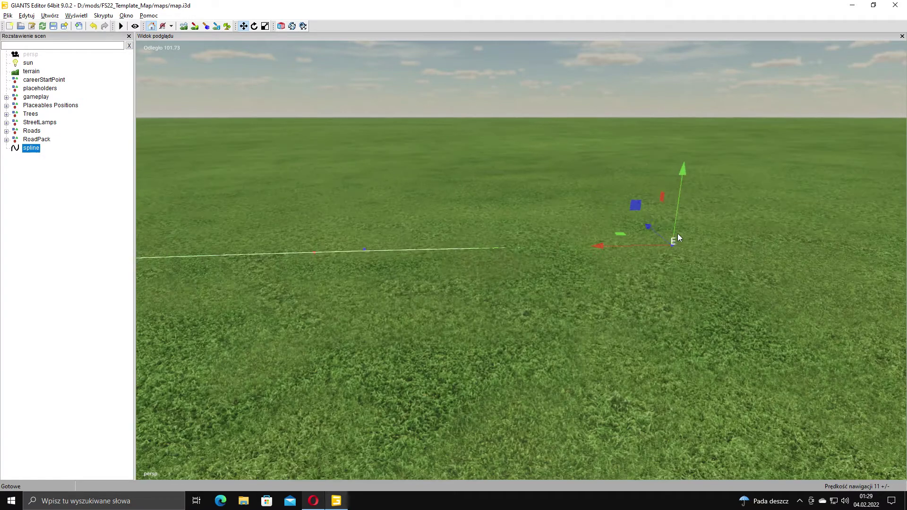
{"action": "left_click_drag", "start_coordinate": [678, 211], "coordinate": [679, 238]}
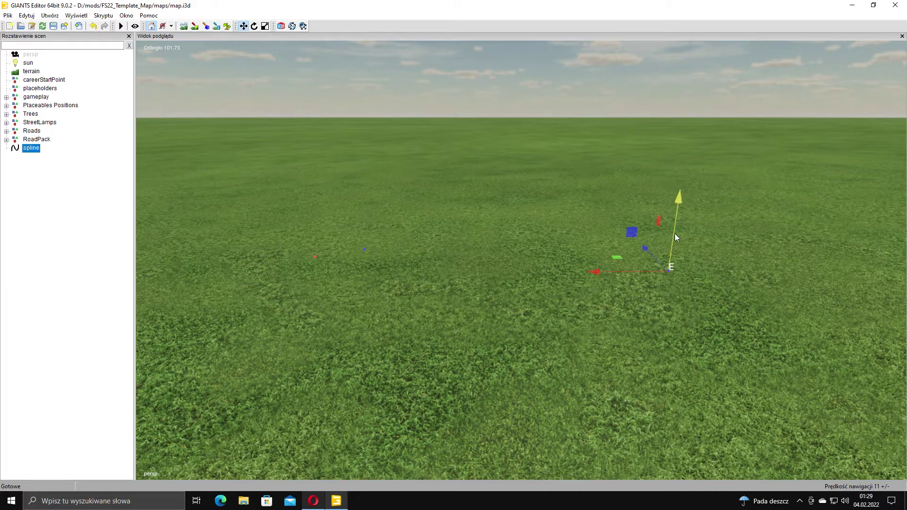
{"action": "key", "text": "ctrl+b"}
{"action": "left_click", "coordinate": [670, 249]}
Show the spline's attributes and set the end control point's Z translation to 0.
{"action": "left_click_drag", "start_coordinate": [671, 249], "coordinate": [530, 263], "text": "alt"}
{"action": "right_click_drag", "start_coordinate": [530, 262], "coordinate": [474, 249]}
{"action": "left_click", "coordinate": [127, 15]}
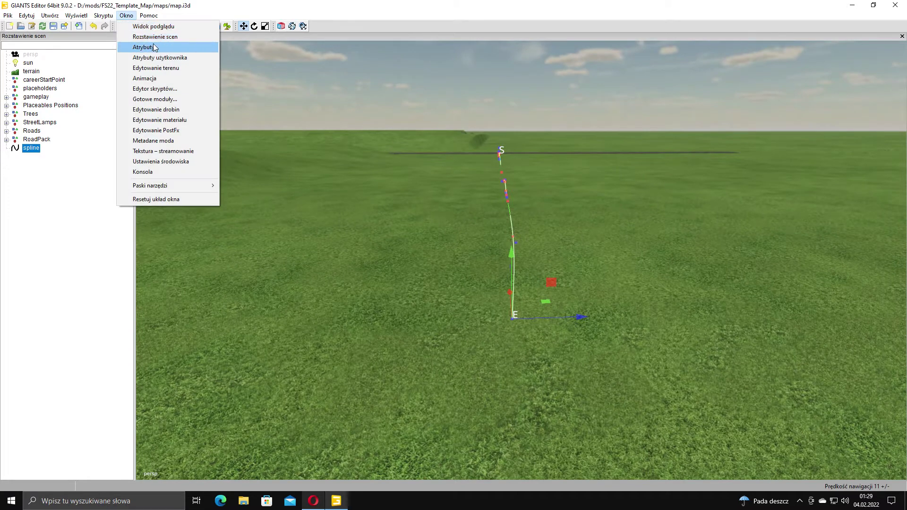
{"action": "left_click", "coordinate": [152, 48]}
{"action": "right_click_drag", "start_coordinate": [636, 209], "coordinate": [618, 231]}
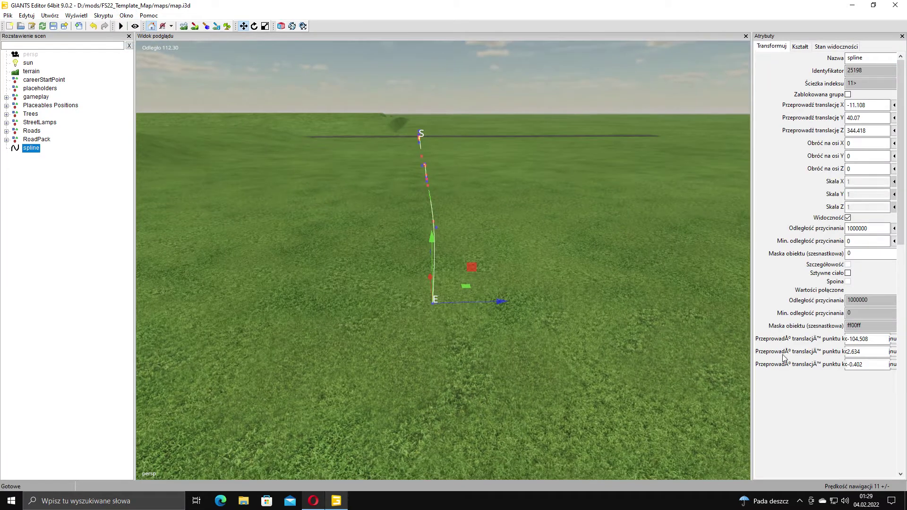
{"action": "key", "text": "BackSpace"}
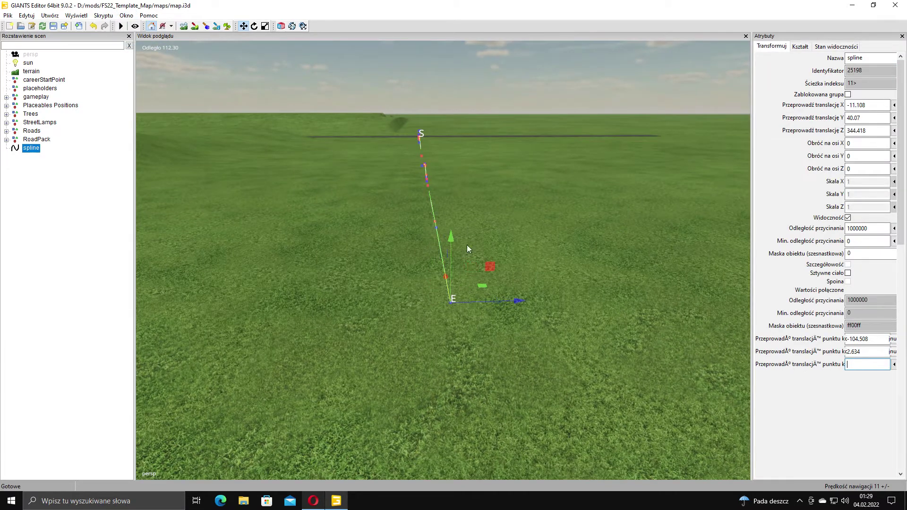
{"action": "scroll", "coordinate": [474, 240], "scroll_direction": "up", "scroll_amount": 8}
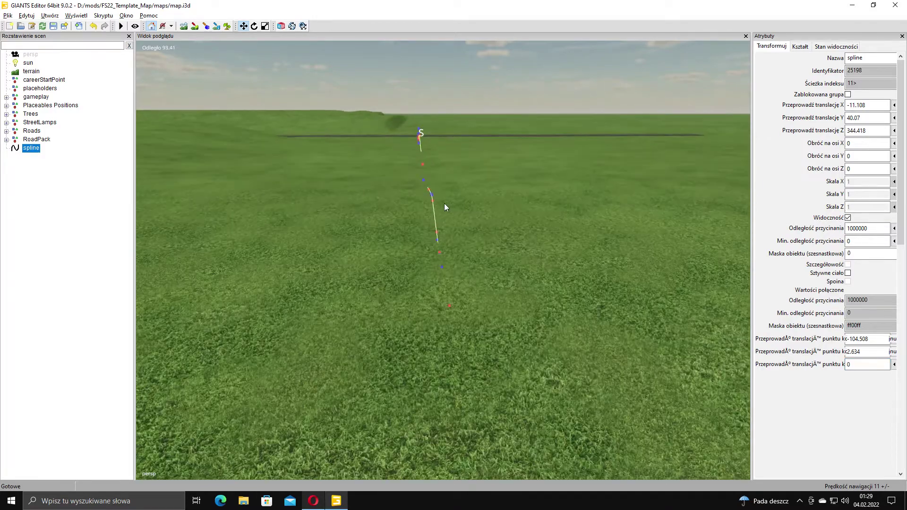
Select the edit point and control point at the spline's middle bend and set their Z translation to 0.
{"action": "left_click", "coordinate": [432, 200]}
{"action": "scroll", "coordinate": [434, 200], "scroll_direction": "up", "scroll_amount": 5}
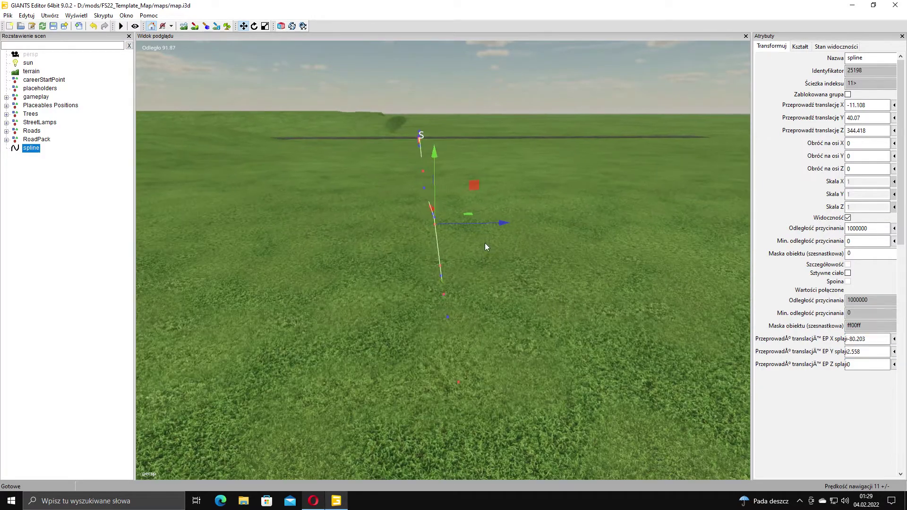
{"action": "middle_click_drag", "start_coordinate": [422, 224], "coordinate": [435, 228], "text": "alt"}
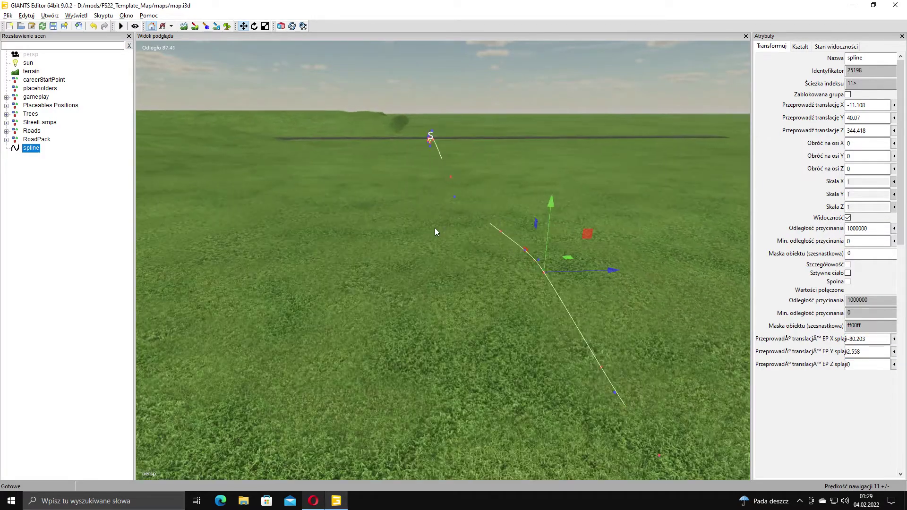
{"action": "left_click", "coordinate": [539, 260]}
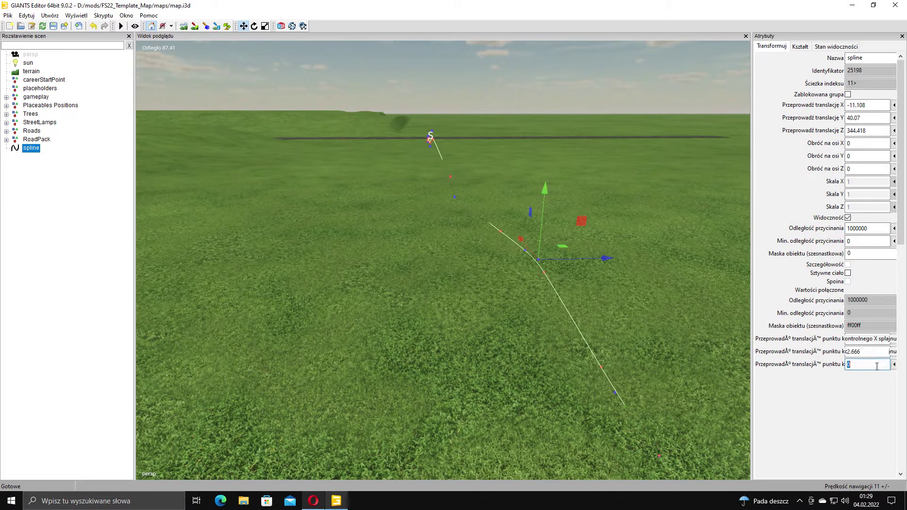
{"action": "left_click_drag", "start_coordinate": [356, 244], "coordinate": [521, 223], "text": "alt"}
{"action": "middle_click_drag", "start_coordinate": [522, 225], "coordinate": [635, 188]}
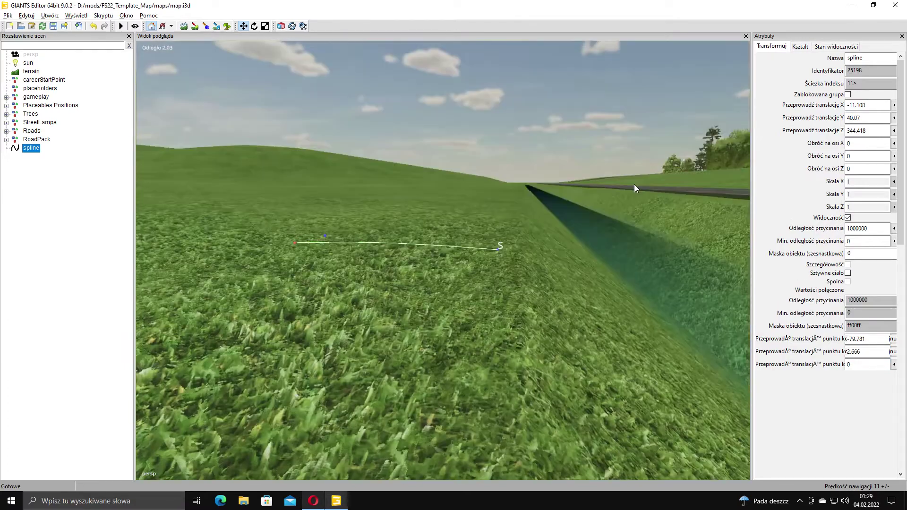
Adjust the start point (S) beside the ditch, keeping its control point's Z translation at 0.
{"action": "left_click", "coordinate": [497, 251]}
{"action": "left_click_drag", "start_coordinate": [496, 230], "coordinate": [501, 233]}
{"action": "middle_click_drag", "start_coordinate": [501, 233], "coordinate": [466, 229]}
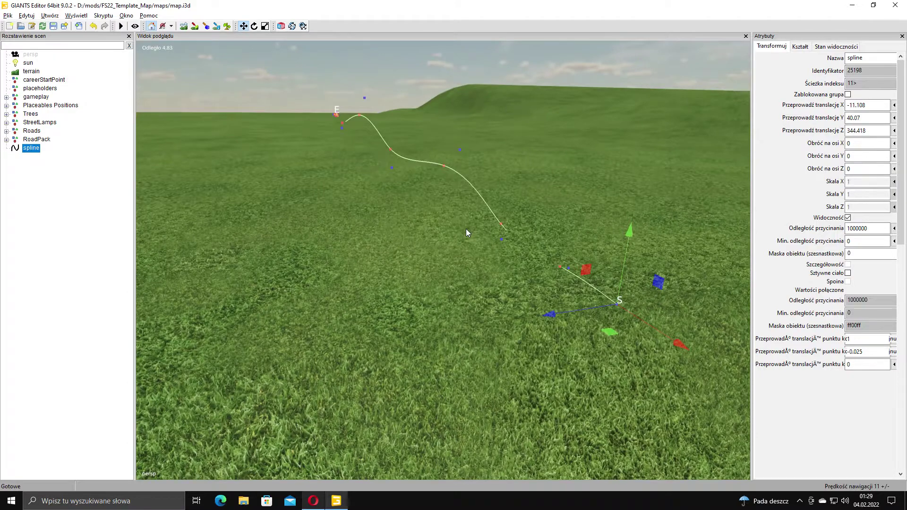
{"action": "left_click_drag", "start_coordinate": [466, 229], "coordinate": [460, 224], "text": "alt"}
{"action": "middle_click_drag", "start_coordinate": [460, 223], "coordinate": [409, 216], "text": "alt"}
Reselect the whole spline, duplicate it and shift the copy along Z to about 346.38.
{"action": "left_click", "coordinate": [108, 187]}
{"action": "left_click", "coordinate": [31, 148]}
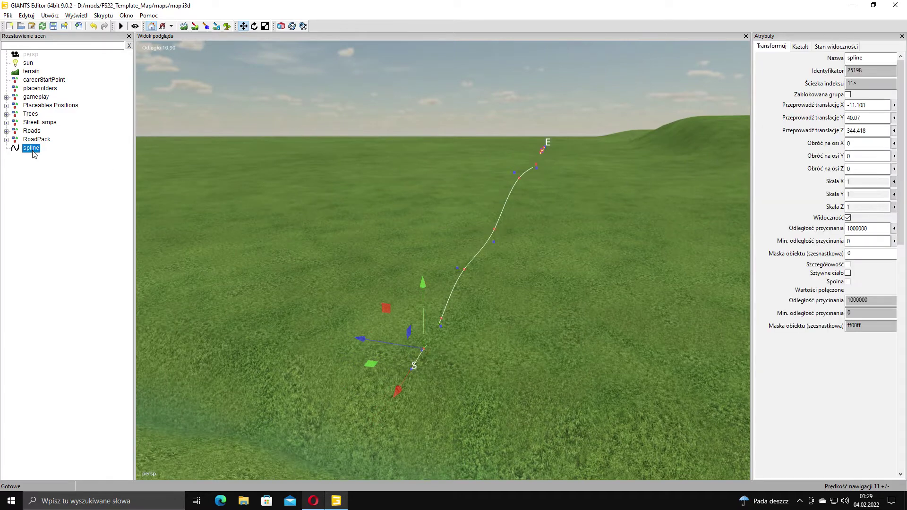
{"action": "middle_click_drag", "start_coordinate": [293, 203], "coordinate": [381, 259]}
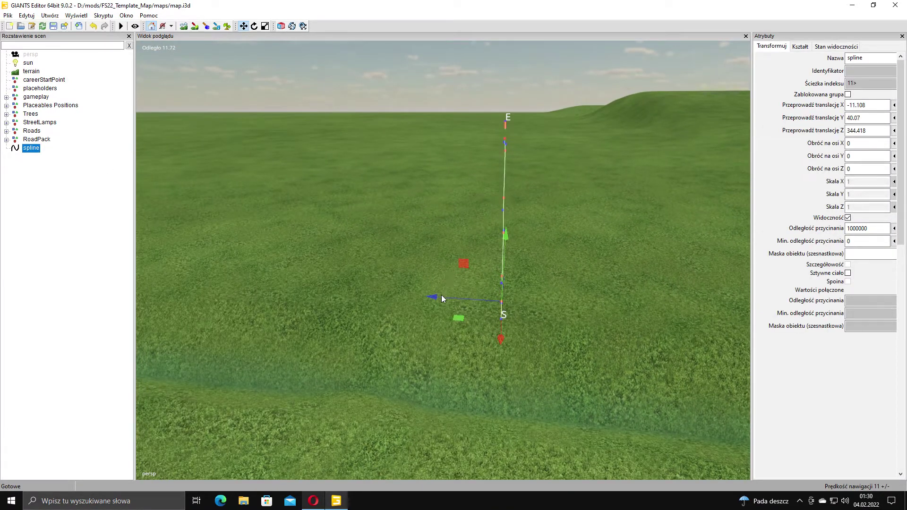
{"action": "middle_click_drag", "start_coordinate": [448, 299], "coordinate": [453, 297]}
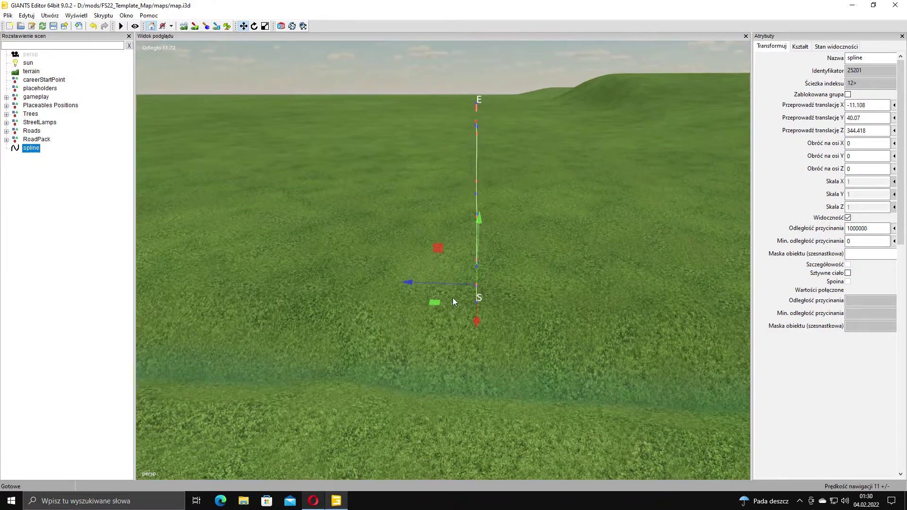
{"action": "key", "text": "ctrl+d"}
{"action": "left_click_drag", "start_coordinate": [458, 282], "coordinate": [397, 284]}
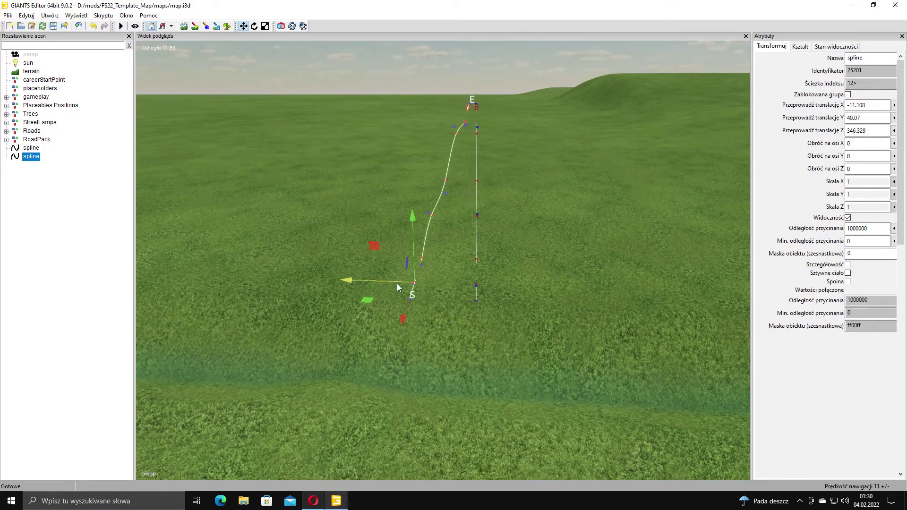
{"action": "middle_click_drag", "start_coordinate": [397, 283], "coordinate": [450, 228]}
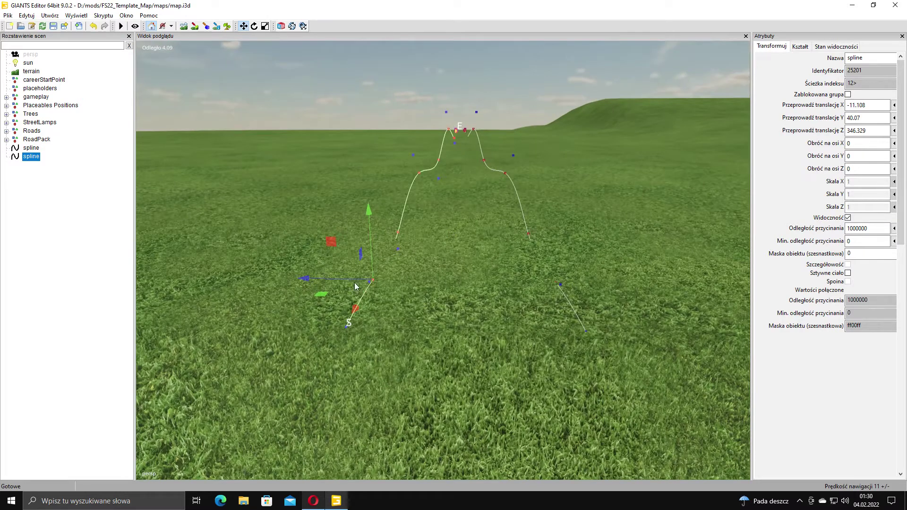
{"action": "mouse_move", "coordinate": [353, 279]}
{"action": "left_mouse_down"}
{"action": "mouse_move", "coordinate": [362, 279]}
{"action": "mouse_move", "coordinate": [349, 278]}
{"action": "left_mouse_up"}
{"action": "middle_click_drag", "start_coordinate": [350, 279], "coordinate": [356, 285], "text": "alt"}
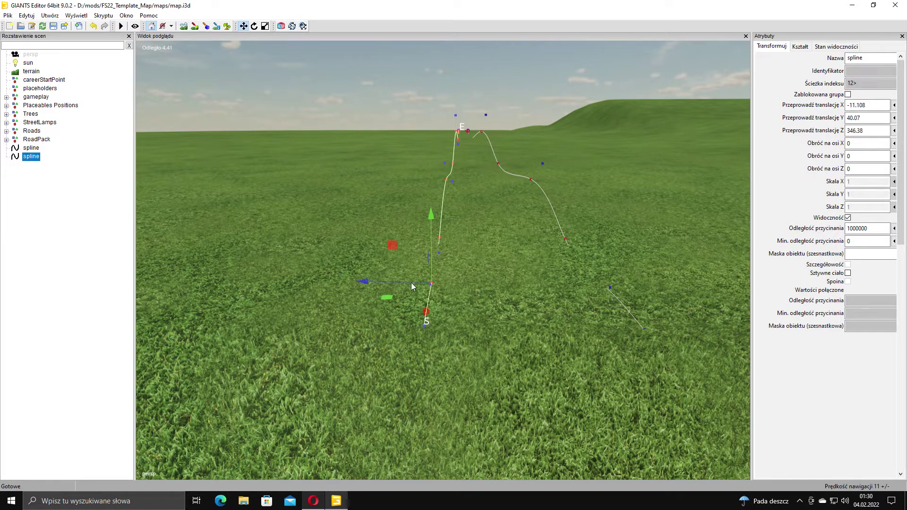
Duplicate the latest spline twice, offsetting the copies along Z to about 348.197 and 349.766.
{"action": "key", "text": "ctrl+d"}
{"action": "left_click_drag", "start_coordinate": [411, 283], "coordinate": [253, 287]}
{"action": "middle_click_drag", "start_coordinate": [253, 286], "coordinate": [329, 303], "text": "alt"}
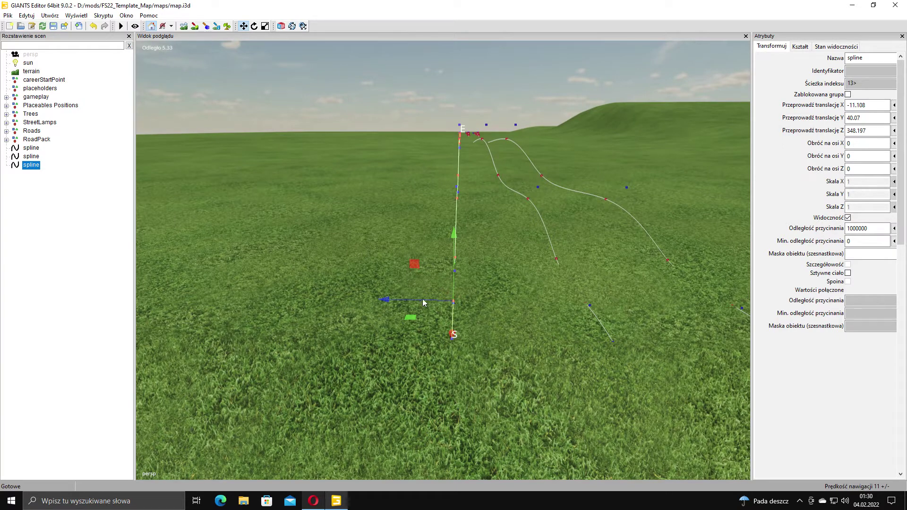
{"action": "key", "text": "ctrl+d"}
{"action": "left_click_drag", "start_coordinate": [423, 300], "coordinate": [314, 304]}
{"action": "middle_click_drag", "start_coordinate": [313, 304], "coordinate": [336, 307], "text": "alt"}
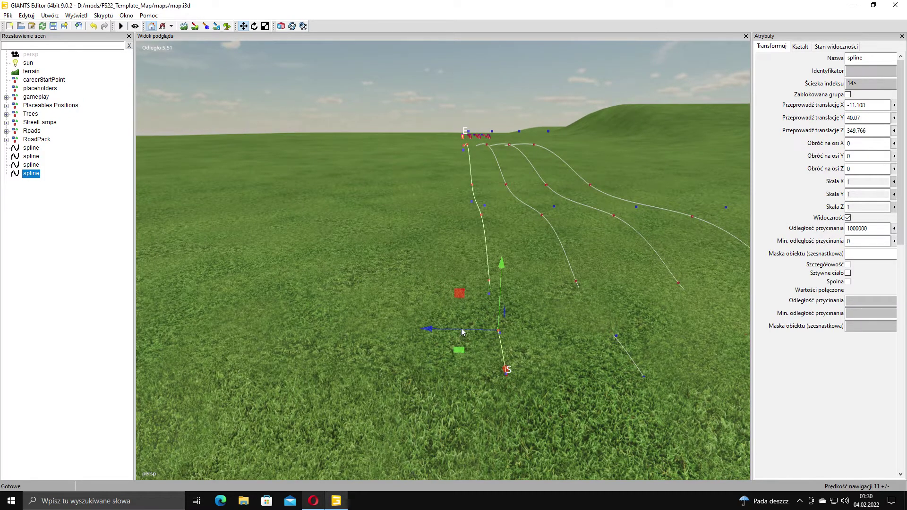
Add two more duplicates of the spline, offset along Z to about 351.139 and 352.583.
{"action": "key", "text": "ctrl+d"}
{"action": "left_click_drag", "start_coordinate": [464, 328], "coordinate": [370, 331]}
{"action": "middle_click_drag", "start_coordinate": [369, 330], "coordinate": [391, 331]}
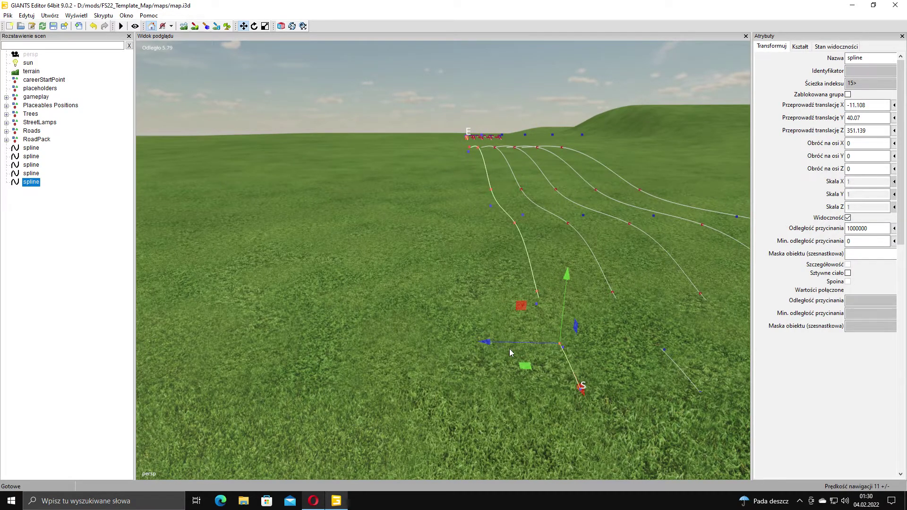
{"action": "key", "text": "ctrl+d"}
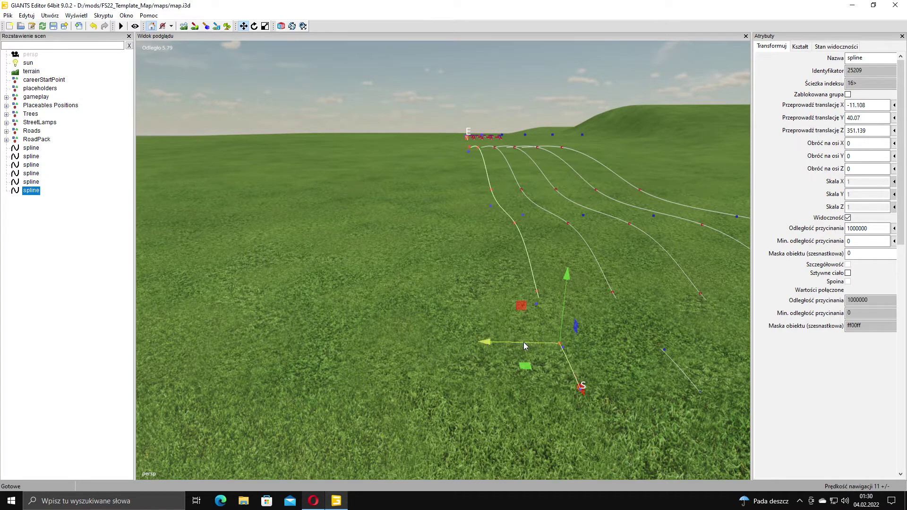
{"action": "left_click_drag", "start_coordinate": [525, 346], "coordinate": [427, 349]}
{"action": "middle_click_drag", "start_coordinate": [427, 344], "coordinate": [436, 344], "text": "alt"}
Duplicate the spline twice more, placing the copies at Z of about 354.003 and 356.014, and clear the selection.
{"action": "key", "text": "ctrl+d"}
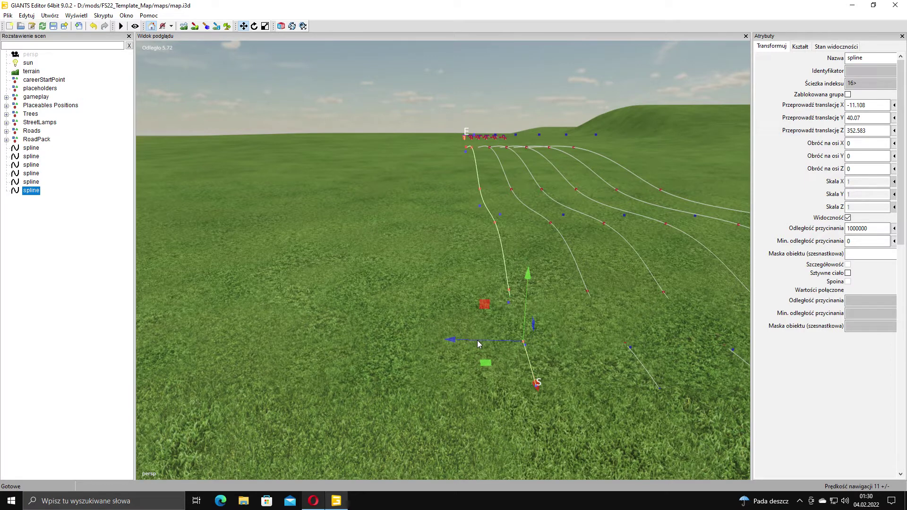
{"action": "key", "text": "ctrl+d"}
{"action": "left_click_drag", "start_coordinate": [482, 340], "coordinate": [386, 346]}
{"action": "middle_click_drag", "start_coordinate": [386, 346], "coordinate": [420, 346], "text": "alt"}
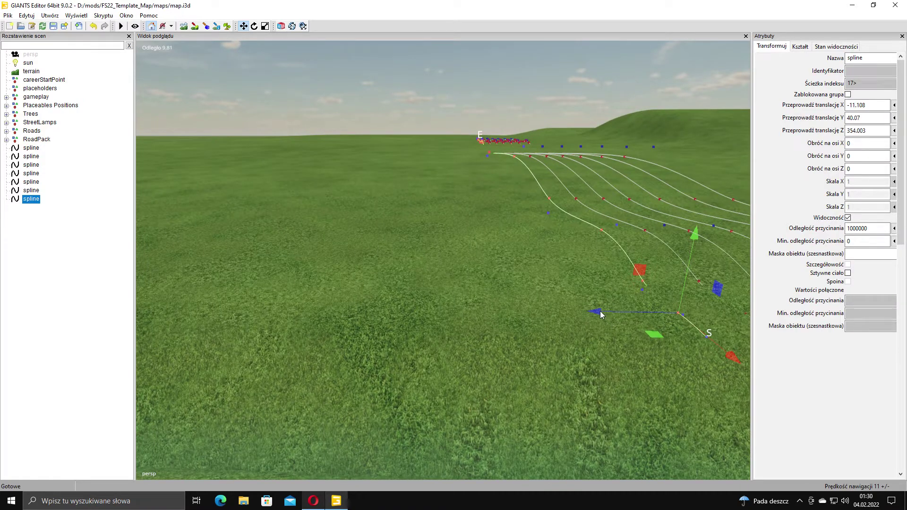
{"action": "key", "text": "ctrl+d"}
{"action": "left_click_drag", "start_coordinate": [600, 315], "coordinate": [519, 323]}
{"action": "middle_click_drag", "start_coordinate": [519, 323], "coordinate": [436, 303]}
{"action": "left_click", "coordinate": [109, 231]}
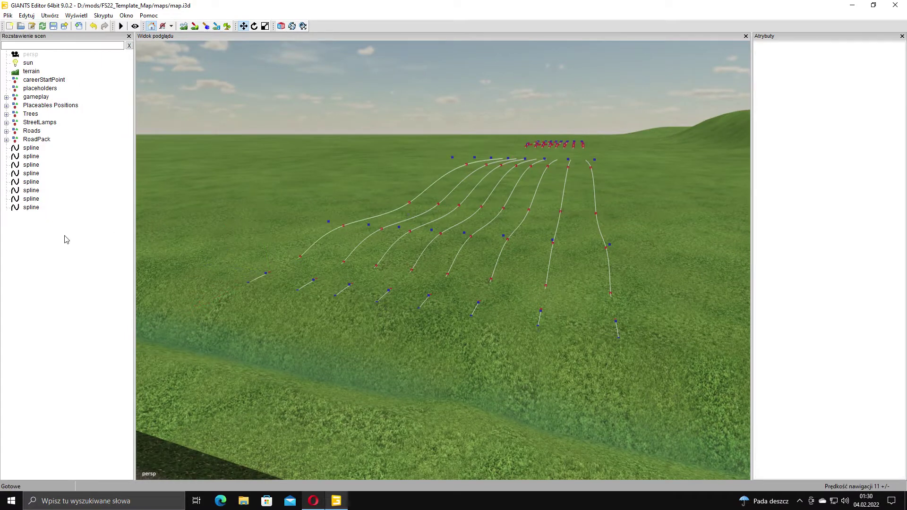
Parent the seven duplicated splines under the original spline in the scene tree and expand it.
{"action": "left_click", "coordinate": [30, 156]}
{"action": "left_click", "coordinate": [37, 208]}
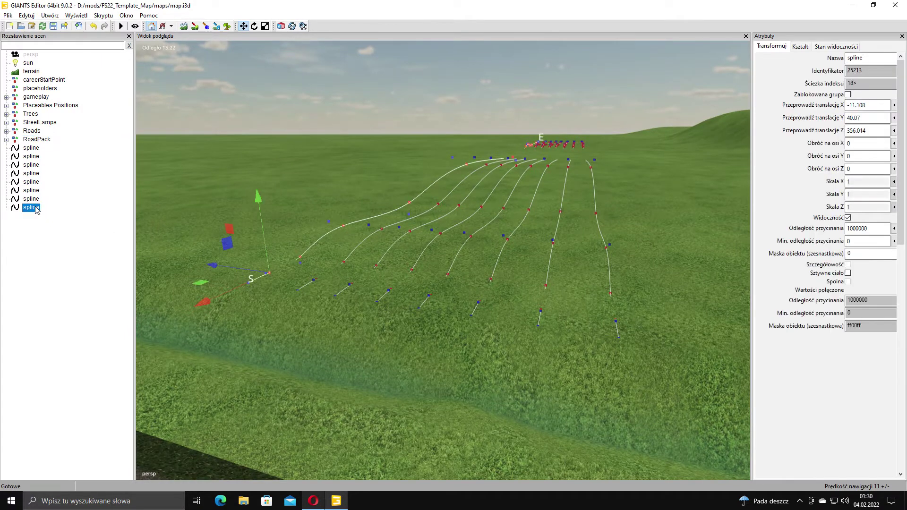
{"action": "left_click", "coordinate": [36, 150]}
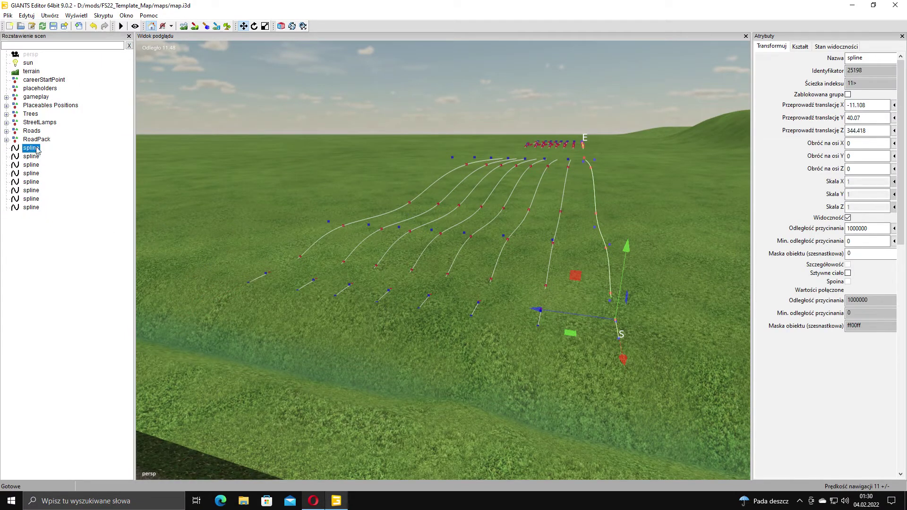
{"action": "left_click", "coordinate": [33, 157]}
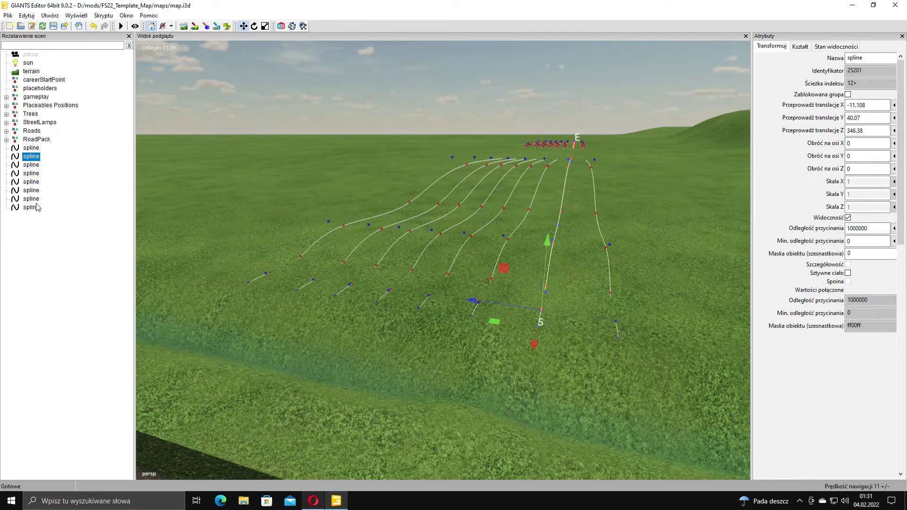
{"action": "left_click", "coordinate": [34, 207], "text": "shift"}
{"action": "left_click_drag", "start_coordinate": [31, 162], "coordinate": [28, 149]}
{"action": "left_click", "coordinate": [20, 149]}
{"action": "left_click", "coordinate": [6, 148]}
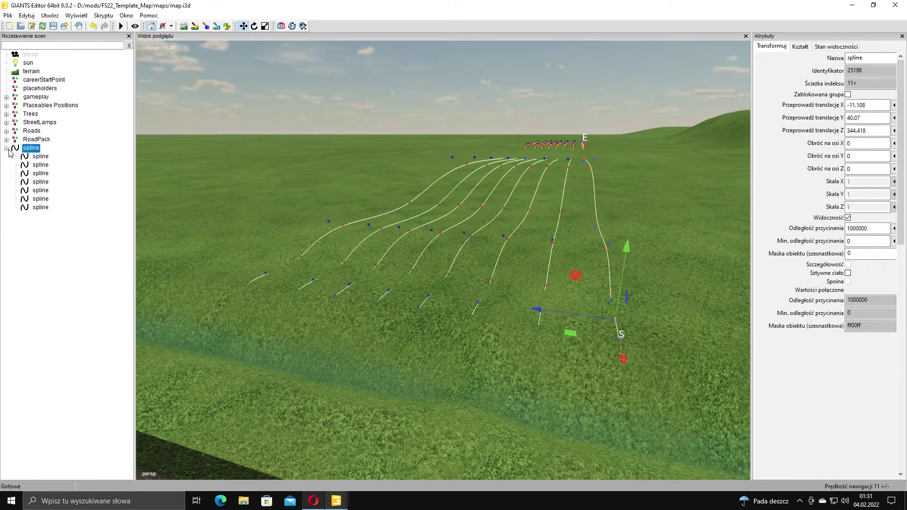
Select the parent spline with all its children and run the Set Terrain Height By Spline script.
{"action": "left_click", "coordinate": [42, 209], "text": "shift"}
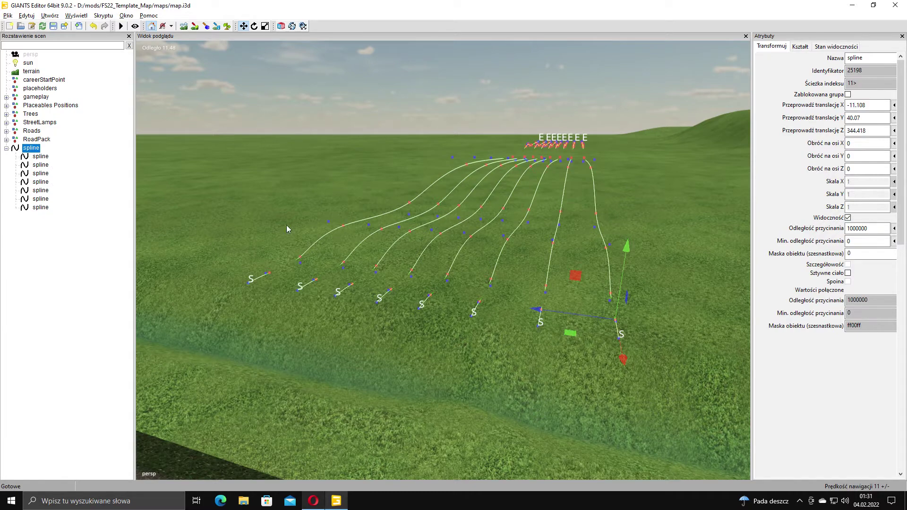
{"action": "middle_click_drag", "start_coordinate": [286, 224], "coordinate": [383, 218], "text": "alt"}
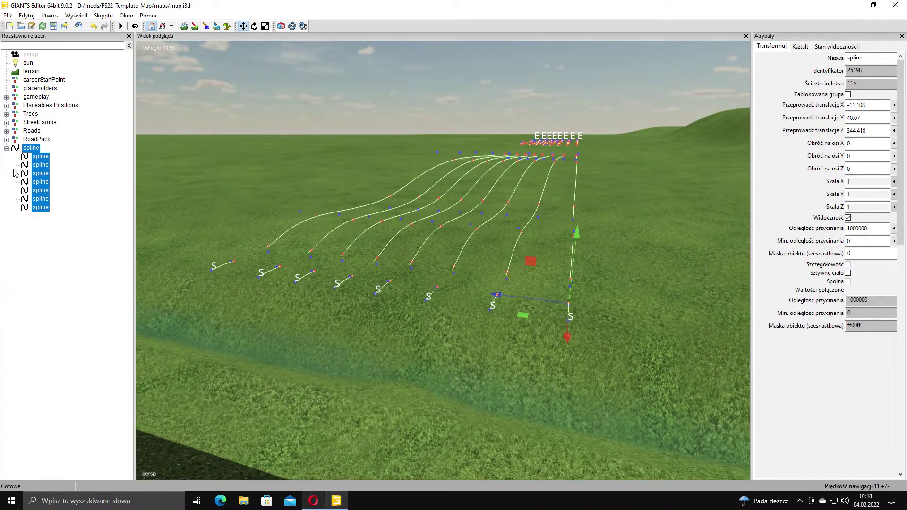
{"action": "middle_click_drag", "start_coordinate": [443, 192], "coordinate": [443, 196], "text": "alt"}
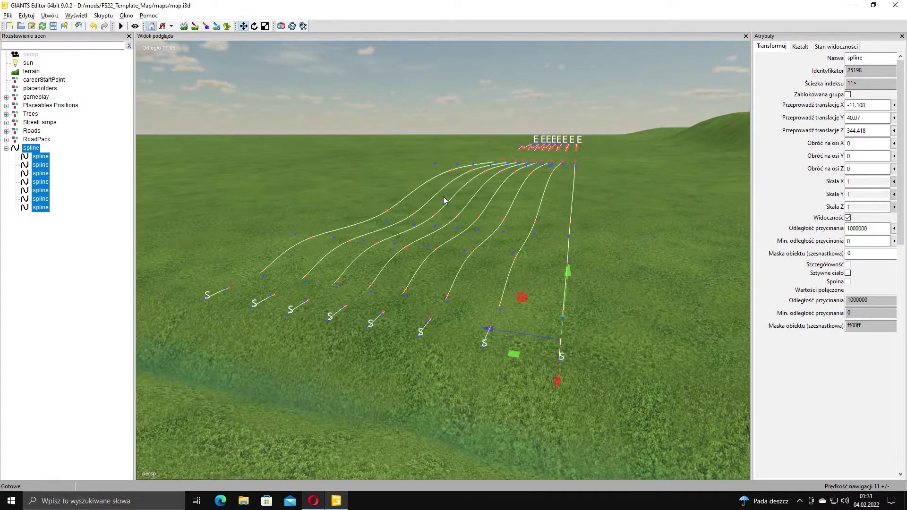
{"action": "left_click", "coordinate": [103, 15]}
{"action": "mouse_move", "coordinate": [132, 57]}
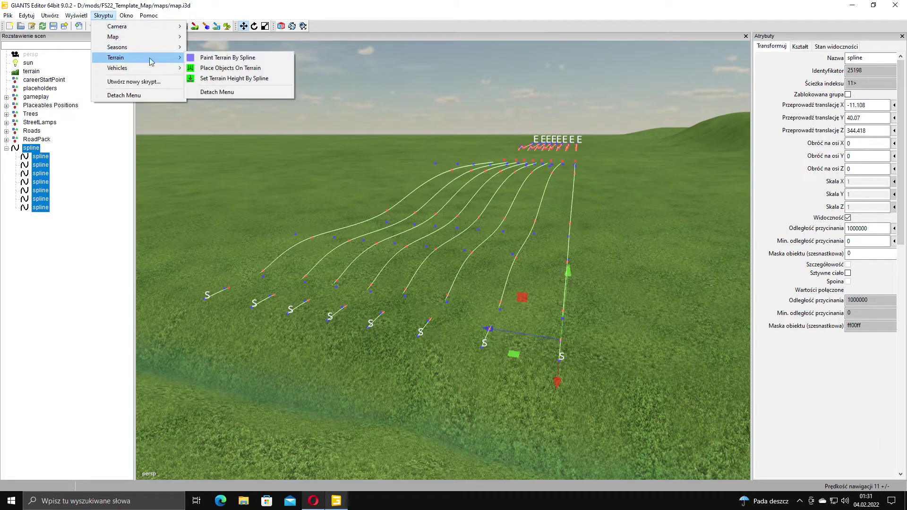
{"action": "left_click", "coordinate": [225, 78]}
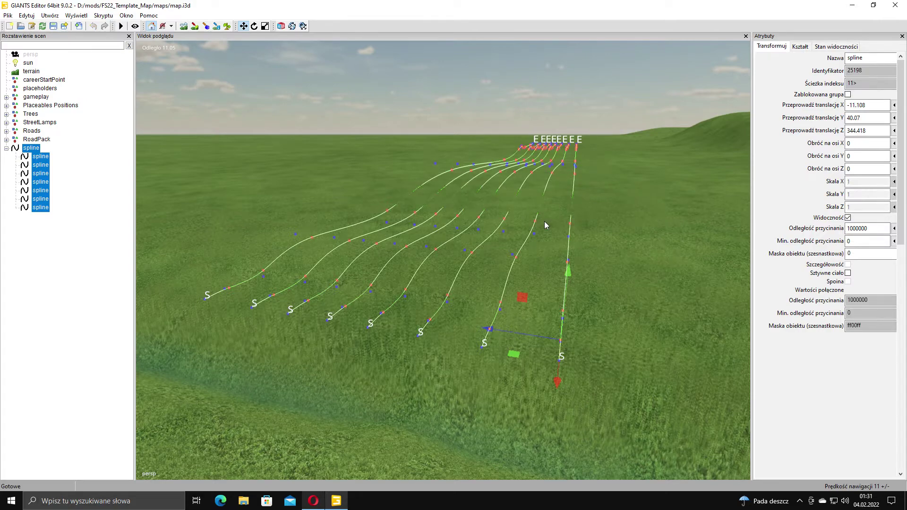
Examine the terrain reshaped along the splines from several angles and distances.
{"action": "middle_click_drag", "start_coordinate": [531, 233], "coordinate": [515, 212], "text": "alt"}
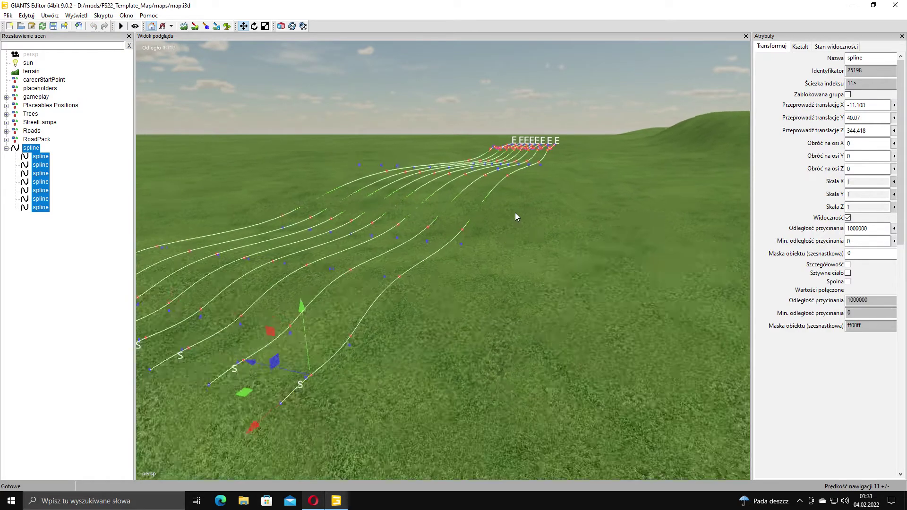
{"action": "left_click_drag", "start_coordinate": [515, 213], "coordinate": [453, 201], "text": "alt"}
{"action": "scroll", "coordinate": [463, 174], "scroll_direction": "up", "scroll_amount": 6}
{"action": "scroll", "coordinate": [520, 180], "scroll_direction": "up", "scroll_amount": 4}
{"action": "middle_click_drag", "start_coordinate": [453, 201], "coordinate": [371, 242], "text": "alt"}
{"action": "left_click_drag", "start_coordinate": [371, 242], "coordinate": [495, 240], "text": "alt"}
{"action": "right_click_drag", "start_coordinate": [496, 242], "coordinate": [351, 207]}
{"action": "left_click_drag", "start_coordinate": [351, 207], "coordinate": [605, 251], "text": "alt"}
Move the spline group along Z to about 357.994 and run Set Terrain Height By Spline there.
{"action": "right_click_drag", "start_coordinate": [607, 250], "coordinate": [571, 308]}
{"action": "left_click_drag", "start_coordinate": [582, 307], "coordinate": [311, 307]}
{"action": "right_click_drag", "start_coordinate": [310, 304], "coordinate": [177, 153]}
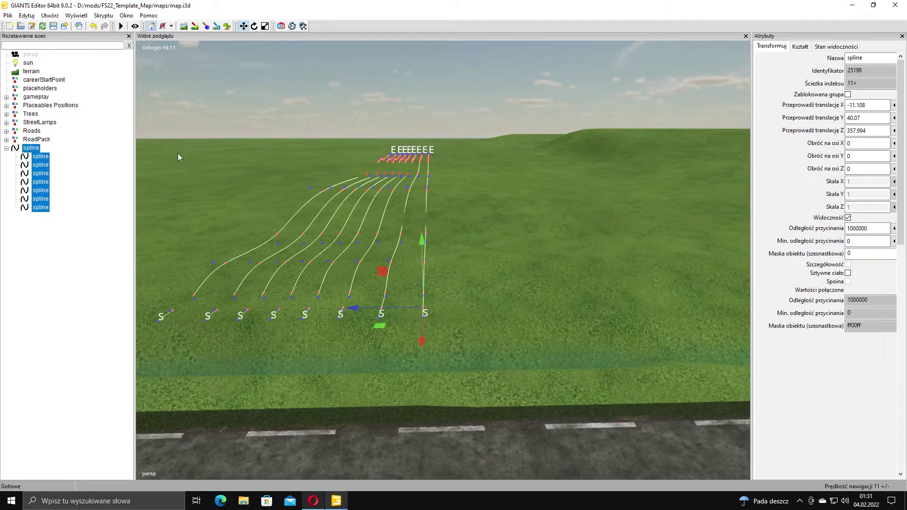
{"action": "left_click", "coordinate": [99, 15]}
{"action": "mouse_move", "coordinate": [136, 59]}
{"action": "left_click", "coordinate": [230, 79]}
Shift the whole spline group further along the road to a Z translation of about 370.753.
{"action": "scroll", "coordinate": [400, 210], "scroll_direction": "up", "scroll_amount": 5}
{"action": "scroll", "coordinate": [475, 189], "scroll_direction": "down", "scroll_amount": 5}
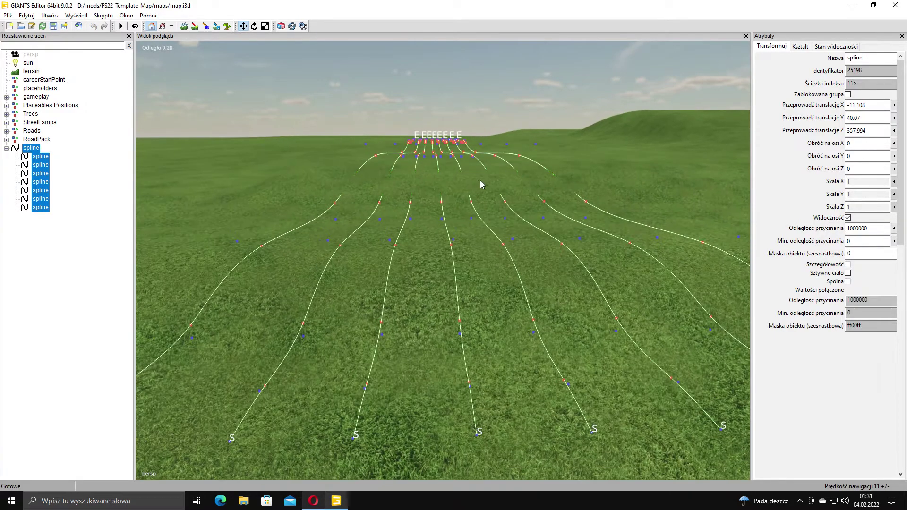
{"action": "left_click_drag", "start_coordinate": [474, 189], "coordinate": [488, 185], "text": "alt"}
{"action": "middle_click_drag", "start_coordinate": [489, 185], "coordinate": [572, 168], "text": "alt"}
{"action": "right_click_drag", "start_coordinate": [573, 168], "coordinate": [402, 222]}
{"action": "left_click_drag", "start_coordinate": [704, 297], "coordinate": [338, 339]}
{"action": "scroll", "coordinate": [338, 339], "scroll_direction": "down", "scroll_amount": 3}
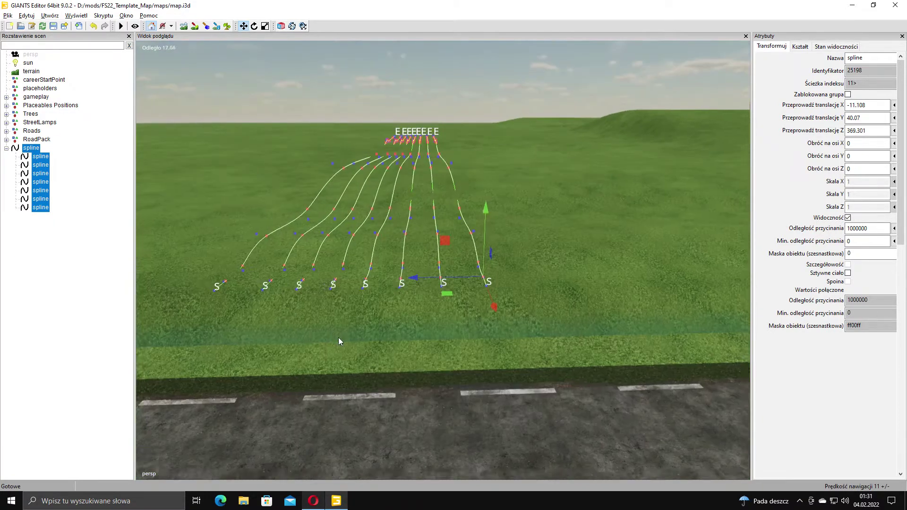
{"action": "middle_click_drag", "start_coordinate": [338, 338], "coordinate": [449, 316], "text": "alt"}
{"action": "left_click_drag", "start_coordinate": [465, 302], "coordinate": [424, 303]}
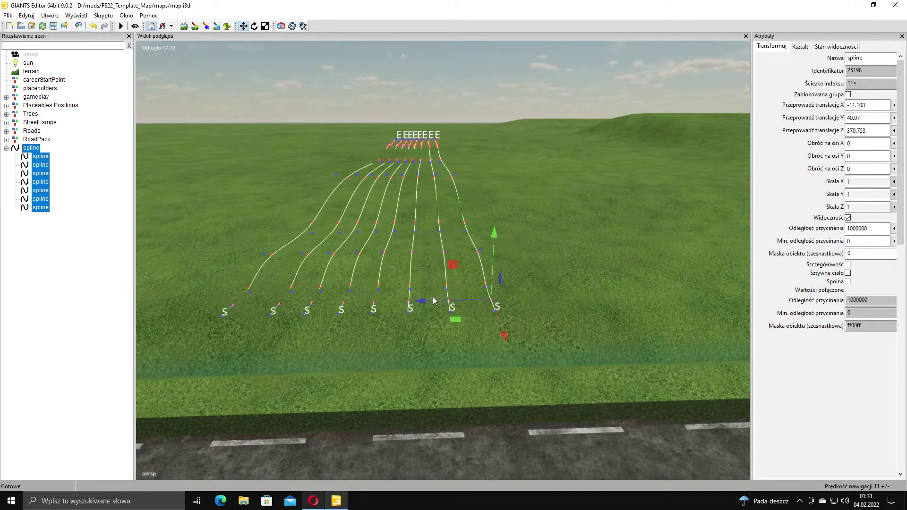
Apply Set Terrain Height By Spline to the group at its new position and inspect the reshaped strip.
{"action": "left_click", "coordinate": [76, 15]}
{"action": "mouse_move", "coordinate": [103, 15]}
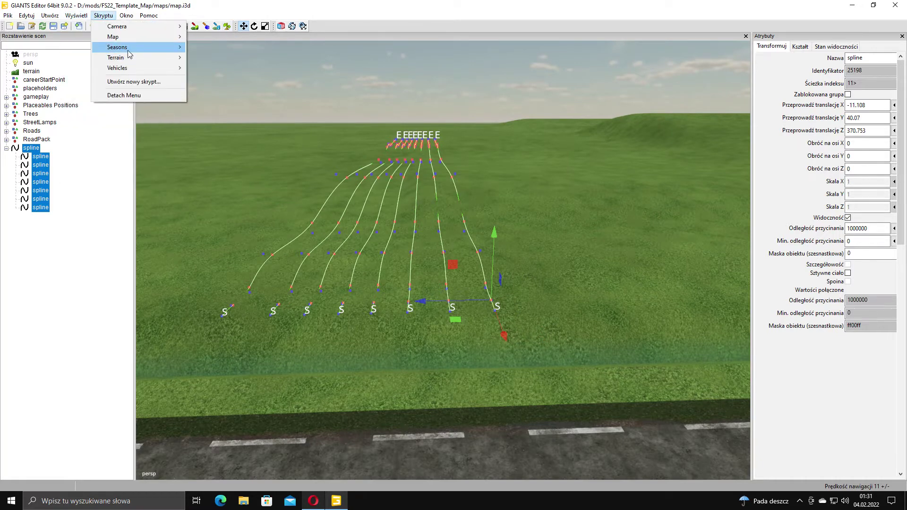
{"action": "mouse_move", "coordinate": [135, 59]}
{"action": "left_click", "coordinate": [240, 80]}
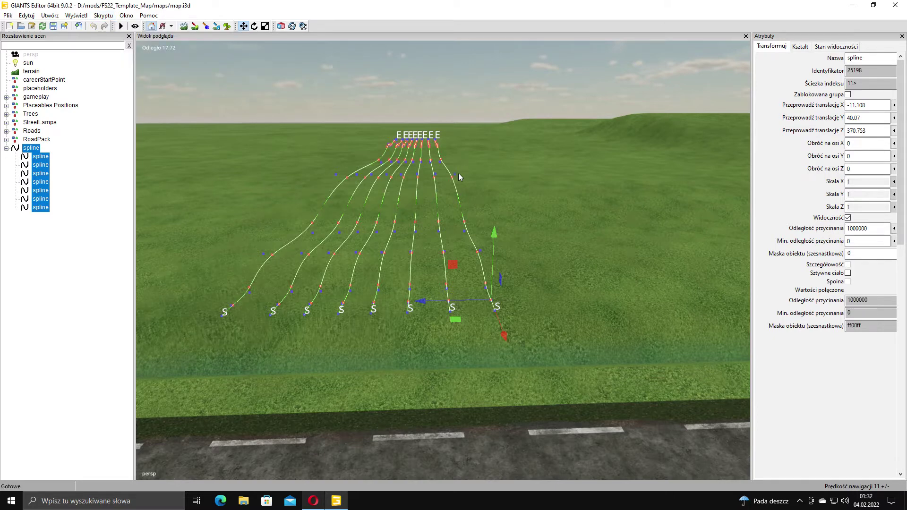
{"action": "middle_click_drag", "start_coordinate": [422, 190], "coordinate": [372, 213], "text": "alt"}
{"action": "left_click_drag", "start_coordinate": [372, 213], "coordinate": [463, 195], "text": "alt"}
{"action": "middle_click_drag", "start_coordinate": [463, 195], "coordinate": [432, 193], "text": "alt"}
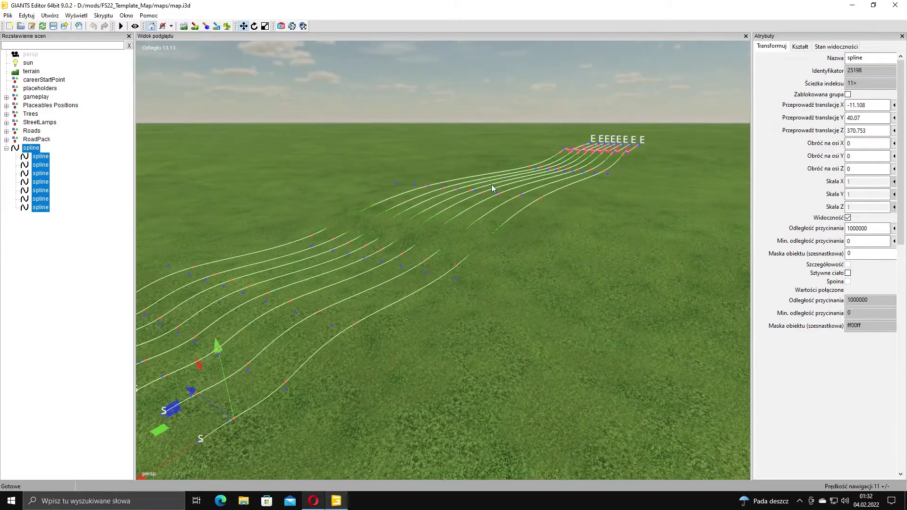
Examine the spline group and the reshaped terrain beneath it from several angles.
{"action": "middle_click_drag", "start_coordinate": [495, 185], "coordinate": [343, 184], "text": "alt"}
{"action": "left_click_drag", "start_coordinate": [343, 184], "coordinate": [468, 165], "text": "alt"}
{"action": "middle_click_drag", "start_coordinate": [468, 166], "coordinate": [395, 182], "text": "alt"}
{"action": "middle_click_drag", "start_coordinate": [577, 188], "coordinate": [274, 257], "text": "alt"}
{"action": "middle_click_drag", "start_coordinate": [492, 236], "coordinate": [503, 199]}
{"action": "left_click_drag", "start_coordinate": [457, 226], "coordinate": [534, 179], "text": "alt"}
{"action": "right_click_drag", "start_coordinate": [535, 182], "coordinate": [455, 202]}
{"action": "scroll", "coordinate": [455, 202], "scroll_direction": "down", "scroll_amount": 1}
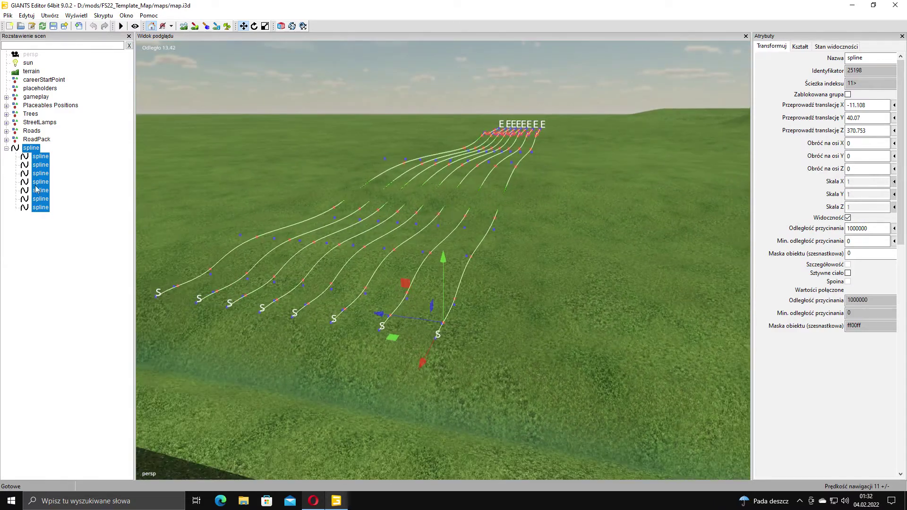
Move the seven nested splines out of their parent spline to the top level of the scene.
{"action": "left_click", "coordinate": [42, 157]}
{"action": "left_click", "coordinate": [46, 208], "text": "shift"}
{"action": "middle_click_drag", "start_coordinate": [46, 208], "coordinate": [46, 227]}
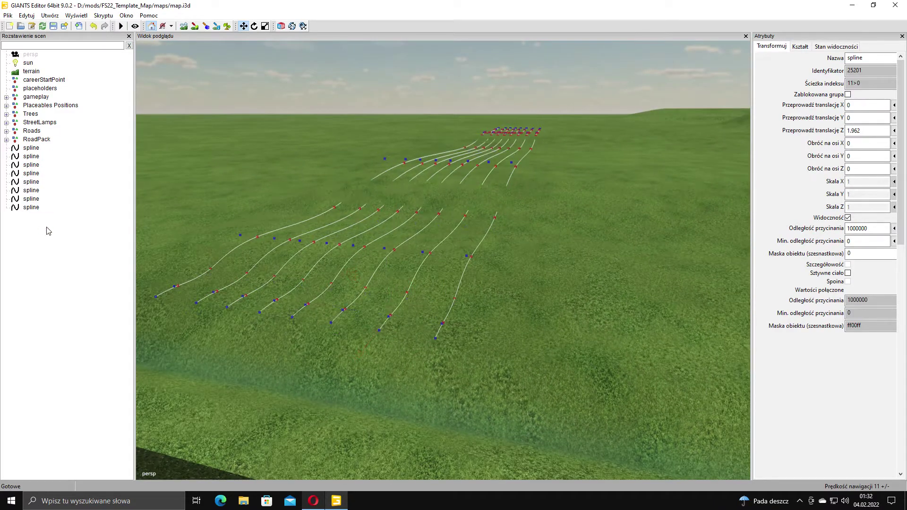
Move only the former parent spline along Z to about 385.78, past the other splines.
{"action": "left_click", "coordinate": [28, 148]}
{"action": "middle_click_drag", "start_coordinate": [267, 184], "coordinate": [380, 221], "text": "alt"}
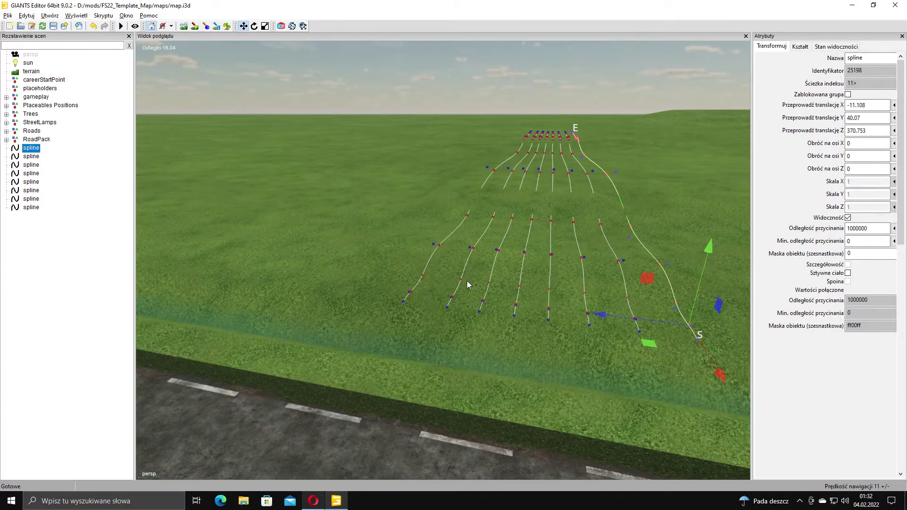
{"action": "right_click_drag", "start_coordinate": [467, 281], "coordinate": [498, 292]}
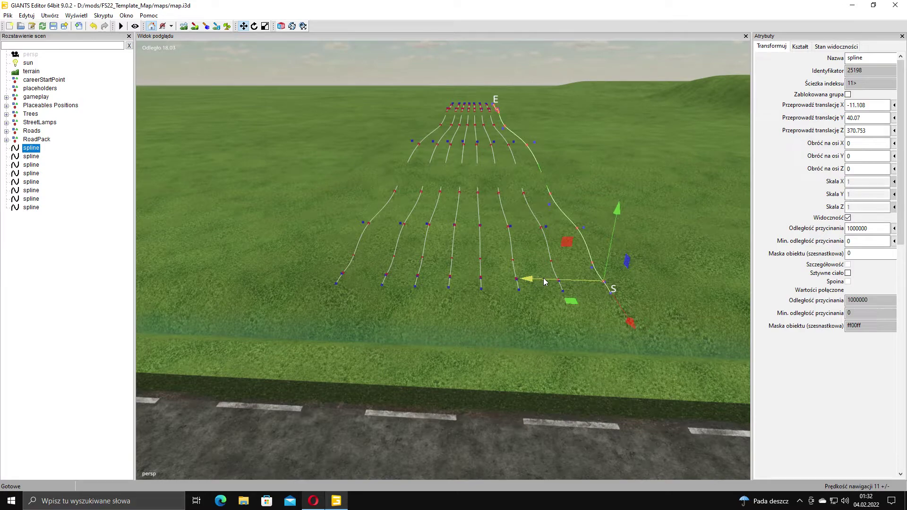
{"action": "left_click_drag", "start_coordinate": [545, 282], "coordinate": [236, 266]}
{"action": "scroll", "coordinate": [391, 243], "scroll_direction": "up", "scroll_amount": 5}
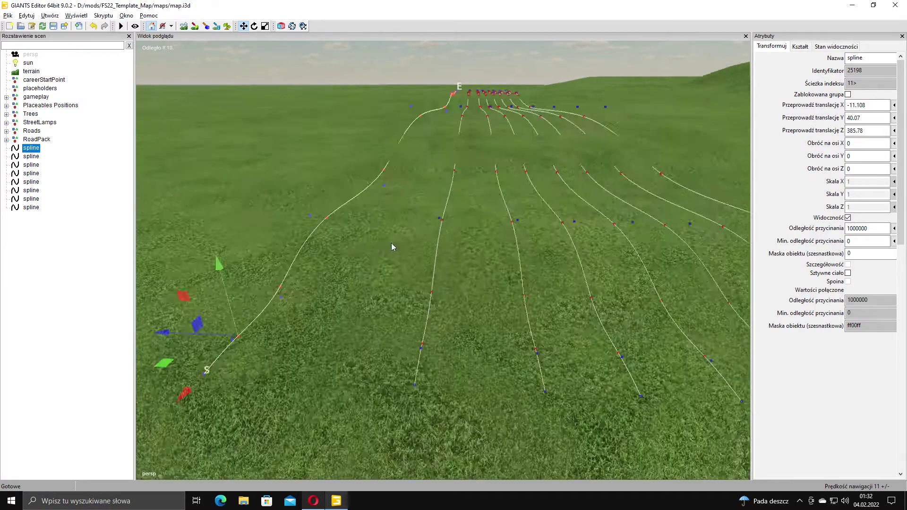
Lower the moved spline's control point near its start to a Y of about 0.33.
{"action": "right_click_drag", "start_coordinate": [391, 243], "coordinate": [436, 246]}
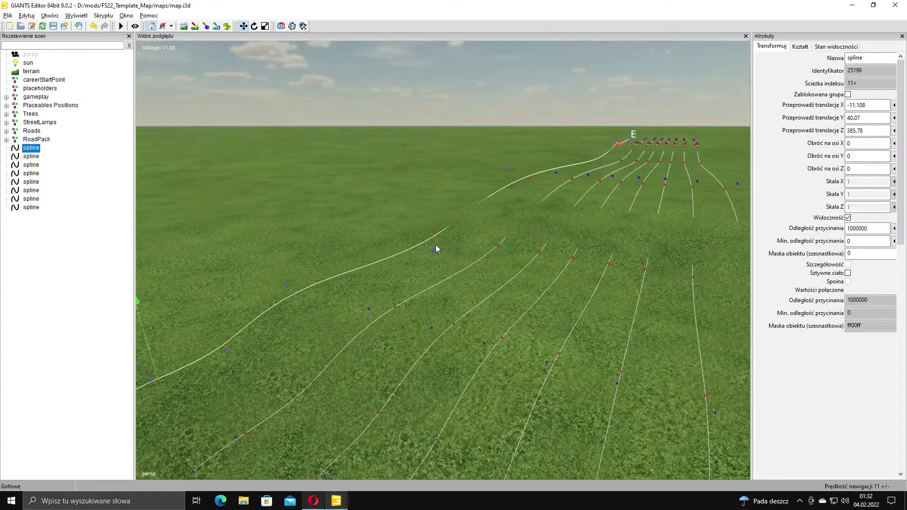
{"action": "left_click", "coordinate": [287, 284]}
{"action": "middle_click_drag", "start_coordinate": [288, 285], "coordinate": [349, 243], "text": "alt"}
{"action": "left_click_drag", "start_coordinate": [349, 240], "coordinate": [360, 266]}
{"action": "middle_click_drag", "start_coordinate": [497, 203], "coordinate": [412, 271], "text": "alt"}
{"action": "scroll", "coordinate": [412, 270], "scroll_direction": "up", "scroll_amount": 3}
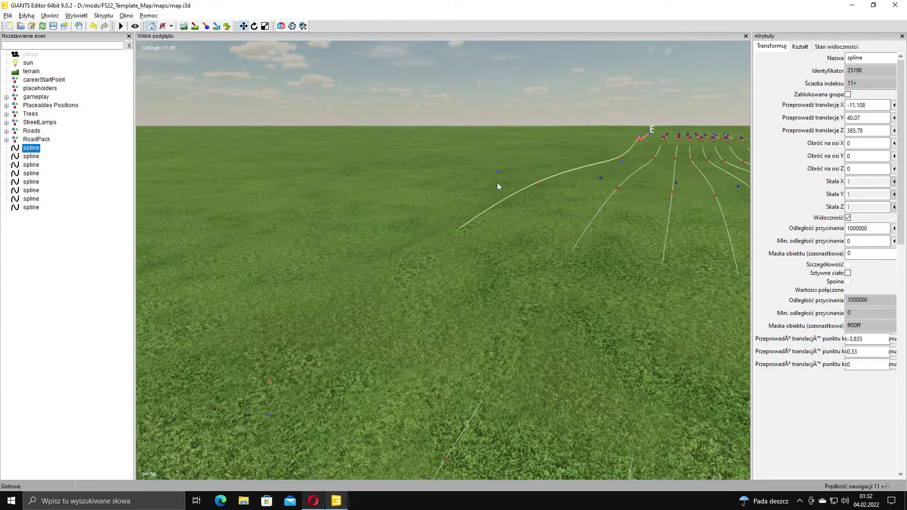
Raise the following control point to about Y 3.155 and adjust the edit point beside it to about Y 2.685.
{"action": "left_click", "coordinate": [498, 170]}
{"action": "middle_click_drag", "start_coordinate": [498, 170], "coordinate": [368, 201], "text": "alt"}
{"action": "left_click_drag", "start_coordinate": [378, 198], "coordinate": [379, 185]}
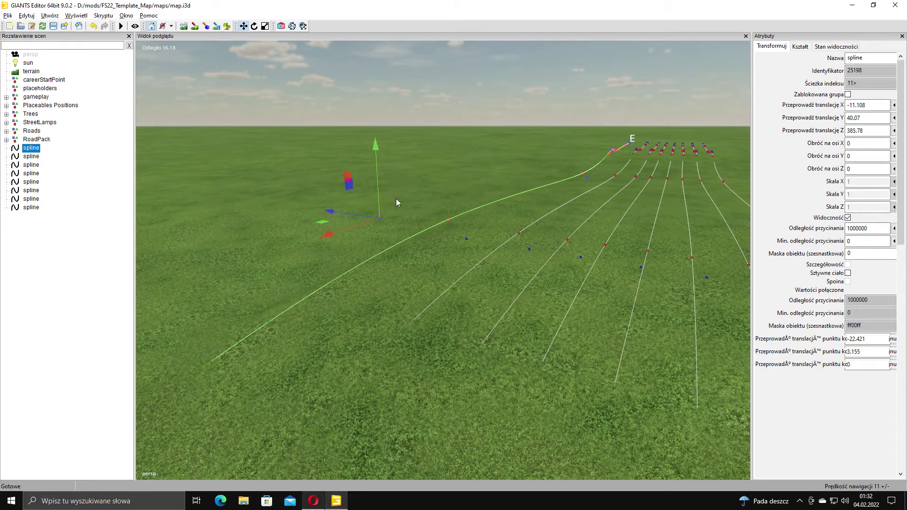
{"action": "scroll", "coordinate": [524, 182], "scroll_direction": "up", "scroll_amount": 1}
{"action": "middle_click_drag", "start_coordinate": [524, 182], "coordinate": [476, 209], "text": "alt"}
{"action": "left_click", "coordinate": [406, 237]}
{"action": "left_click_drag", "start_coordinate": [406, 238], "coordinate": [405, 216]}
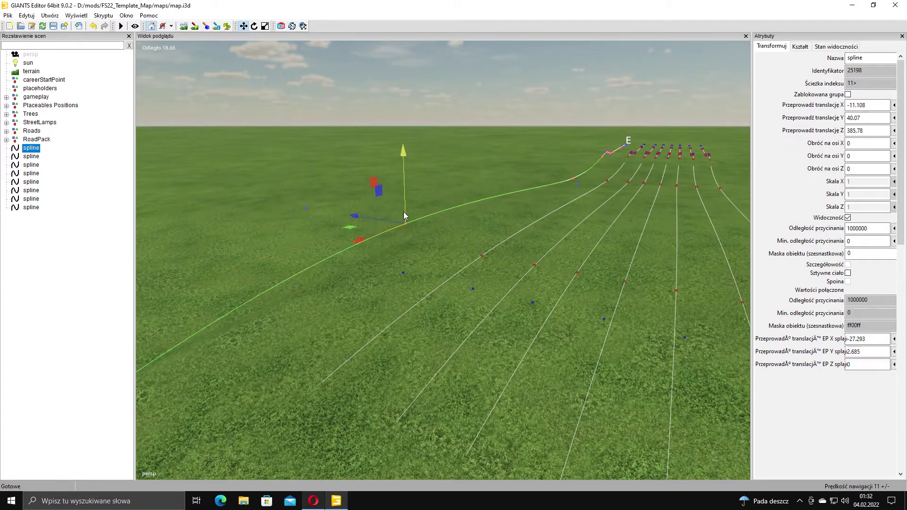
{"action": "middle_click_drag", "start_coordinate": [471, 213], "coordinate": [398, 250], "text": "alt"}
{"action": "scroll", "coordinate": [399, 251], "scroll_direction": "up", "scroll_amount": 1}
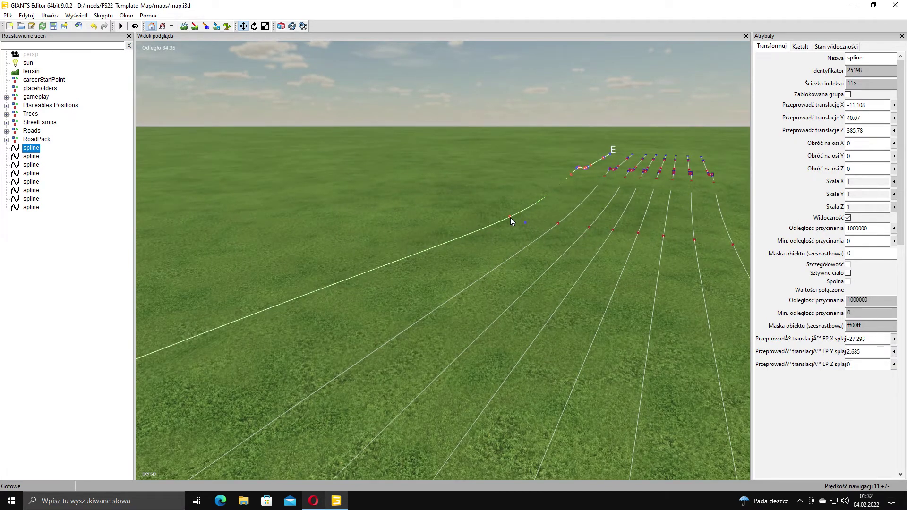
Lower the spline's edit point near X -57.748 to about Y 0.401 and set the one near X -80.203 to about Y 2.558.
{"action": "left_click", "coordinate": [511, 218]}
{"action": "right_click_drag", "start_coordinate": [511, 219], "coordinate": [496, 199]}
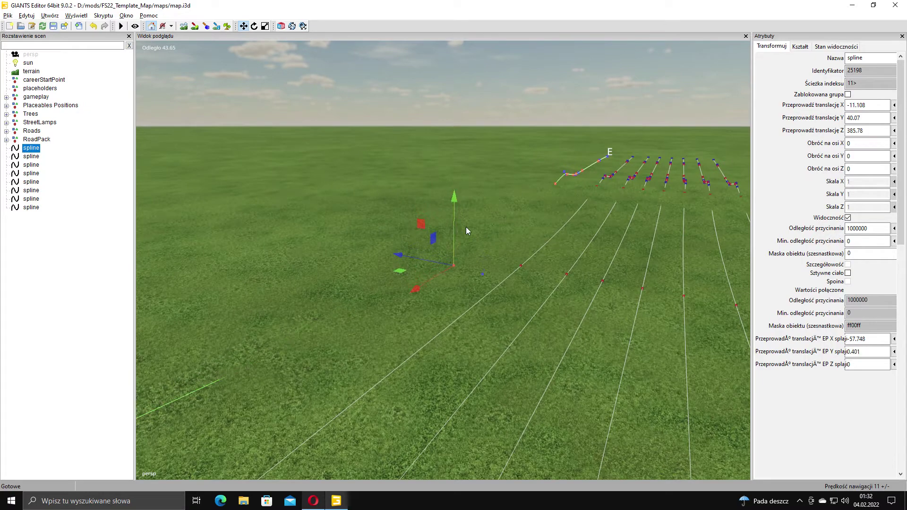
{"action": "right_click_drag", "start_coordinate": [466, 231], "coordinate": [493, 244]}
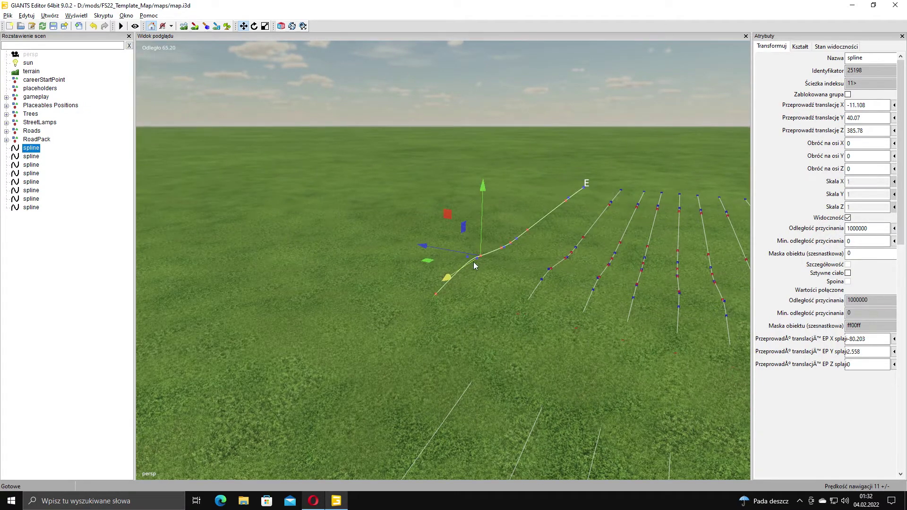
{"action": "right_click_drag", "start_coordinate": [475, 266], "coordinate": [590, 224]}
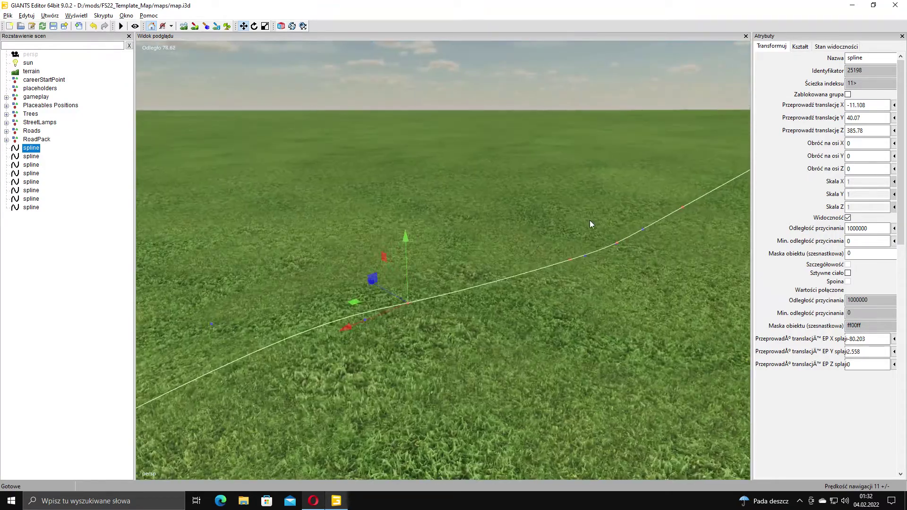
Adjust the height of the spline's control point near X -79.781 to about Y 2.962.
{"action": "left_click", "coordinate": [365, 320]}
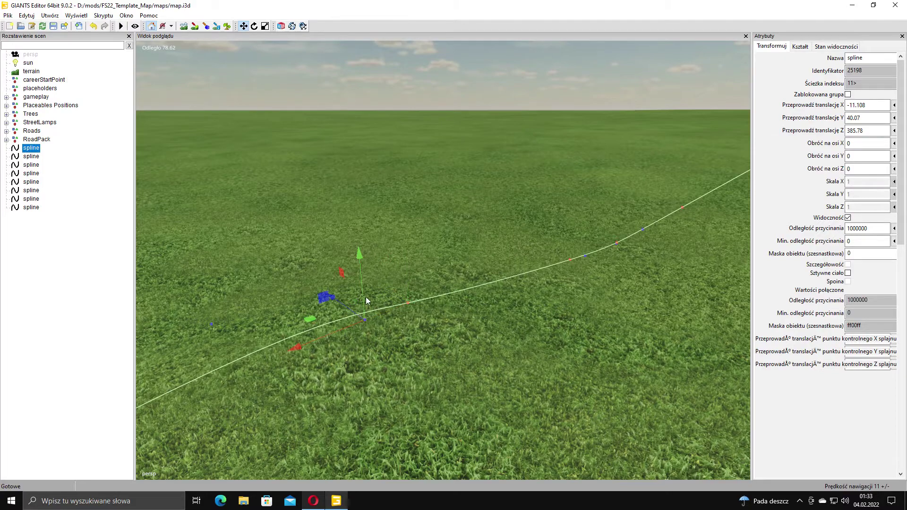
{"action": "left_click_drag", "start_coordinate": [358, 287], "coordinate": [347, 214]}
{"action": "right_click_drag", "start_coordinate": [348, 213], "coordinate": [432, 227]}
{"action": "mouse_move", "coordinate": [446, 213]}
{"action": "left_mouse_down"}
{"action": "mouse_move", "coordinate": [449, 204]}
{"action": "mouse_move", "coordinate": [449, 220]}
{"action": "left_mouse_up"}
{"action": "middle_click_drag", "start_coordinate": [449, 220], "coordinate": [444, 236], "text": "alt"}
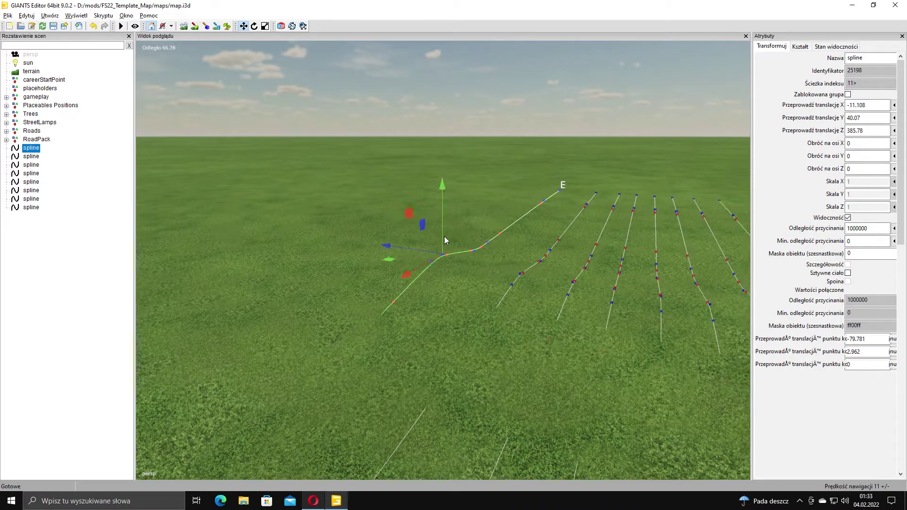
Raise the control point near the spline's end to a Y of about 4.209.
{"action": "right_click_drag", "start_coordinate": [445, 237], "coordinate": [538, 233]}
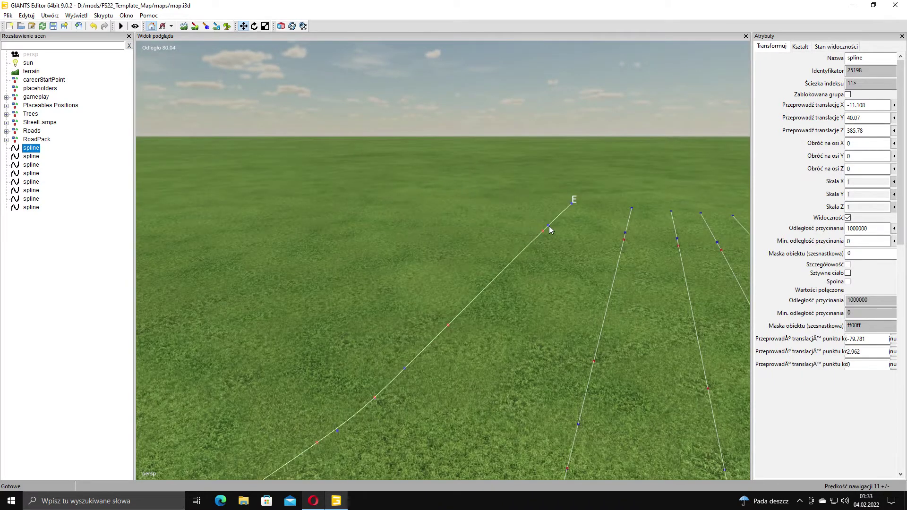
{"action": "left_click_drag", "start_coordinate": [549, 228], "coordinate": [328, 268]}
{"action": "middle_click_drag", "start_coordinate": [328, 268], "coordinate": [429, 244], "text": "alt"}
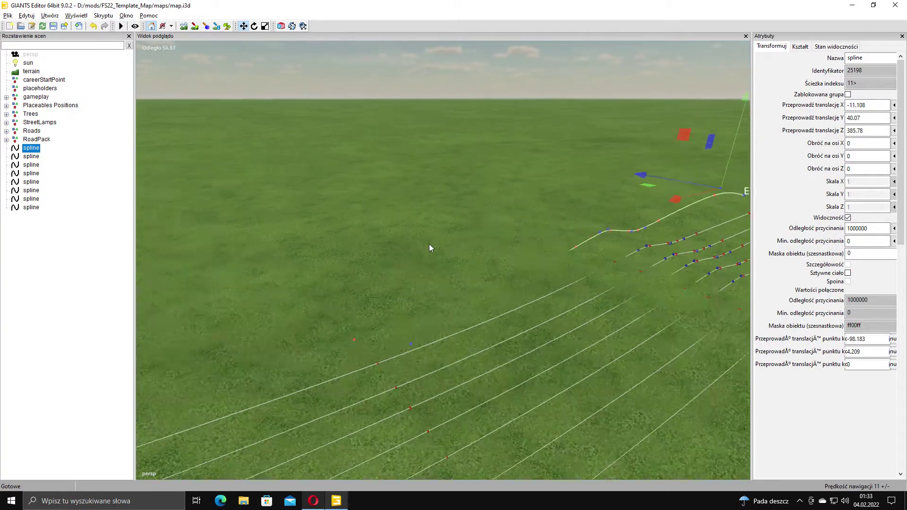
{"action": "left_click_drag", "start_coordinate": [429, 244], "coordinate": [522, 227], "text": "alt"}
{"action": "right_click_drag", "start_coordinate": [522, 230], "coordinate": [459, 265]}
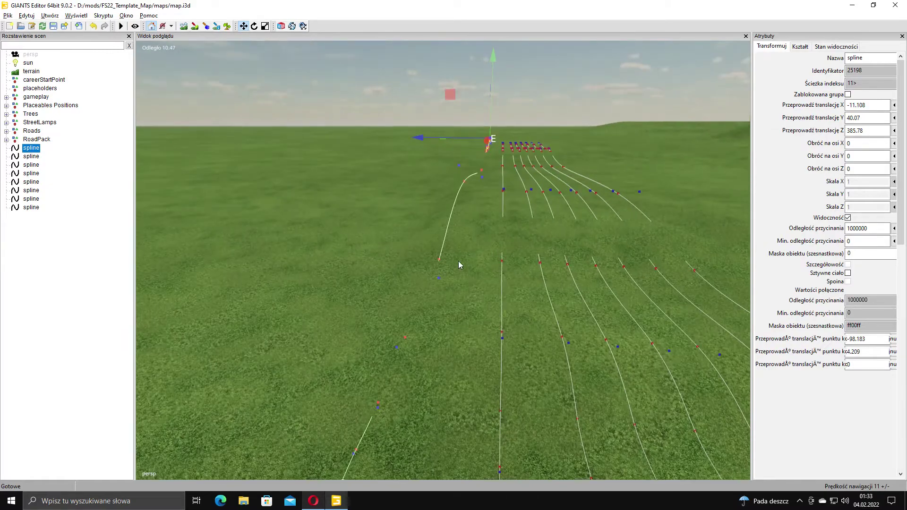
Delete the seven other splines, keeping only the reshaped one.
{"action": "left_click", "coordinate": [35, 159]}
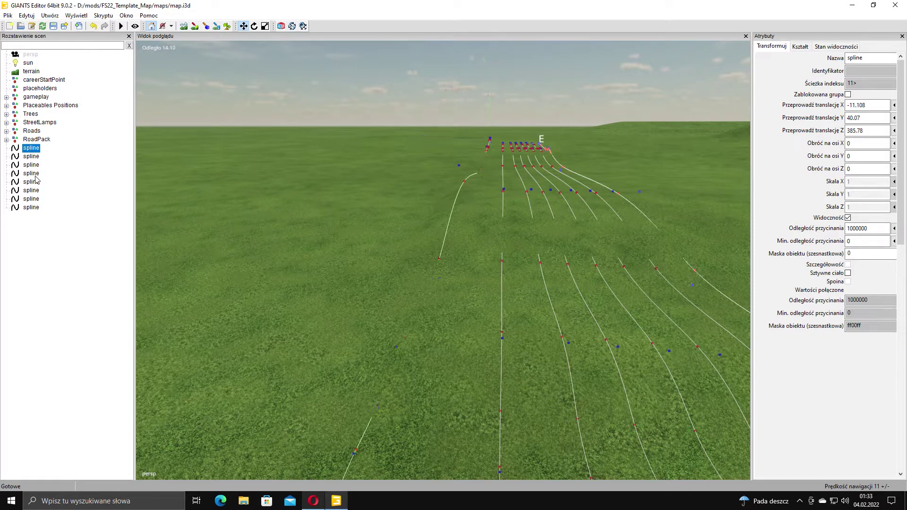
{"action": "left_click", "coordinate": [37, 210], "text": "shift"}
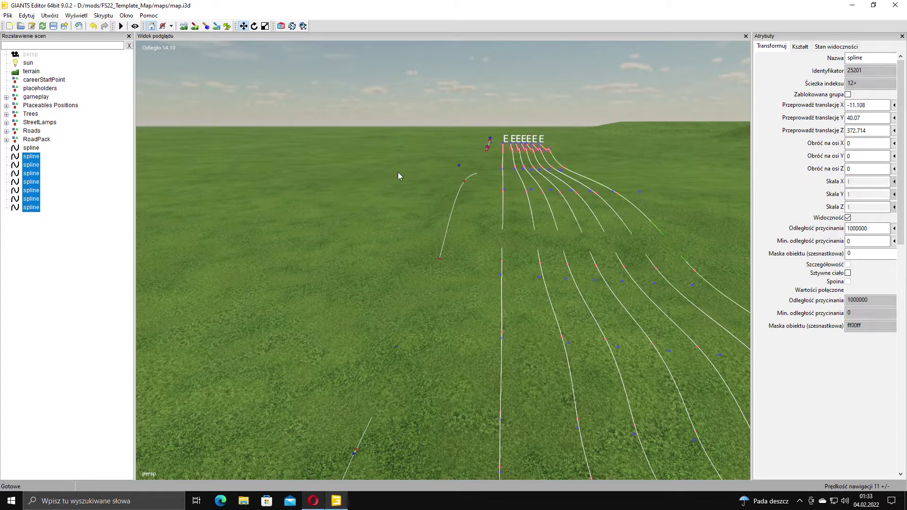
{"action": "key", "text": "Delete"}
{"action": "scroll", "coordinate": [520, 199], "scroll_direction": "up", "scroll_amount": 5}
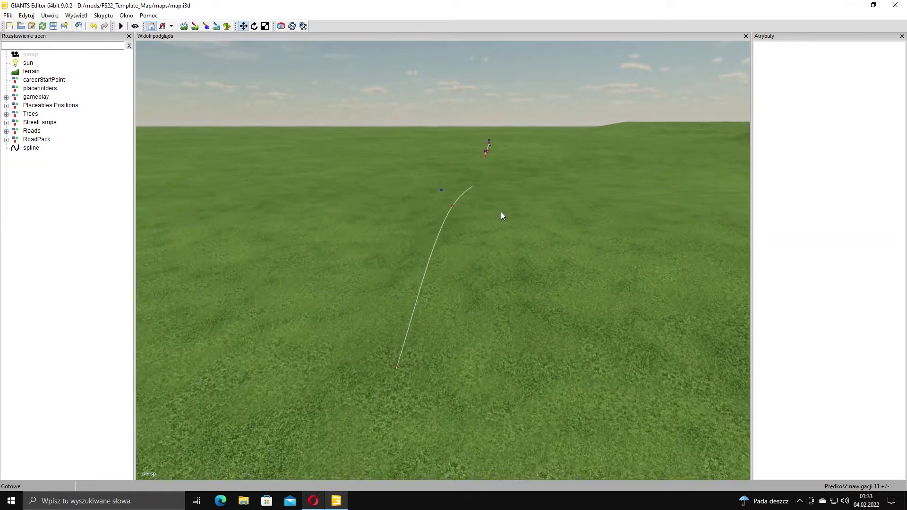
Move the remaining spline along Z to about 387.426.
{"action": "left_click", "coordinate": [28, 148]}
{"action": "scroll", "coordinate": [486, 179], "scroll_direction": "down", "scroll_amount": 4}
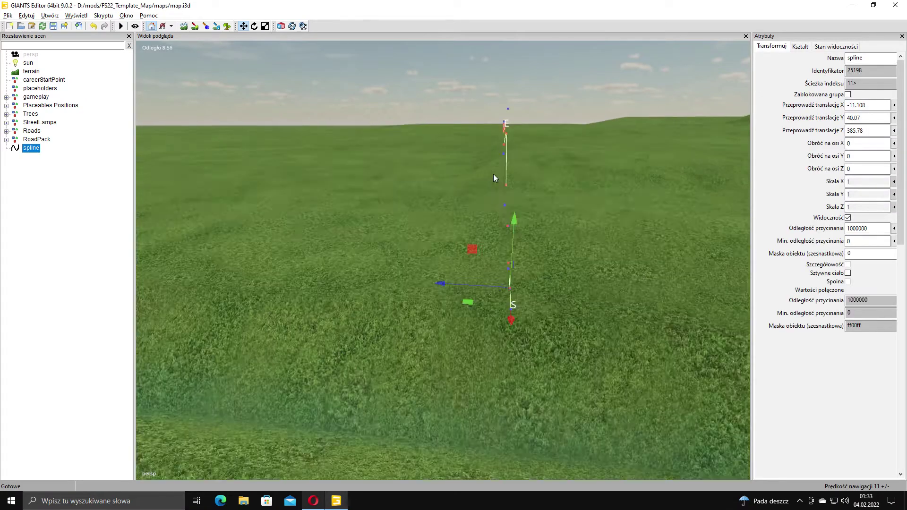
{"action": "scroll", "coordinate": [505, 236], "scroll_direction": "up", "scroll_amount": 1}
{"action": "left_click_drag", "start_coordinate": [510, 304], "coordinate": [465, 306]}
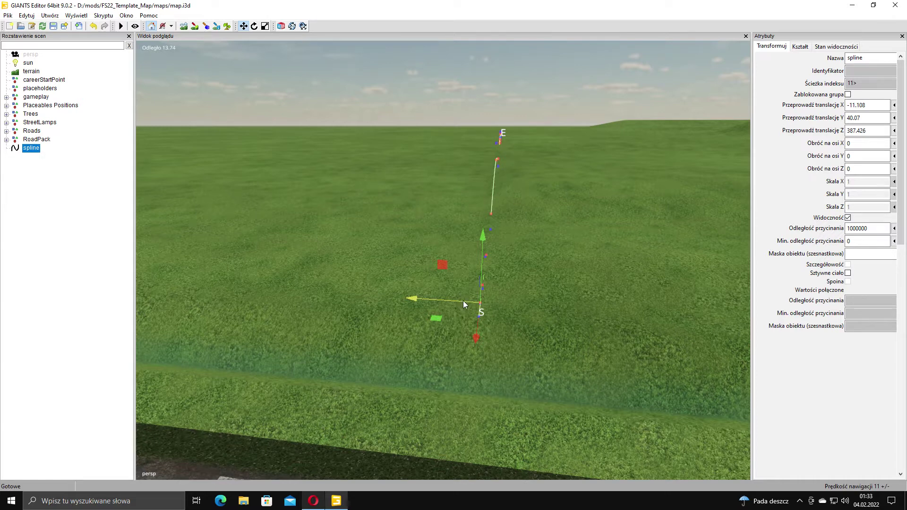
Duplicate the spline twice, placing the copies along Z at about 389.424 and 391.875.
{"action": "key", "text": "ctrl+d"}
{"action": "left_click_drag", "start_coordinate": [463, 301], "coordinate": [409, 302]}
{"action": "middle_click_drag", "start_coordinate": [410, 302], "coordinate": [434, 306], "text": "alt"}
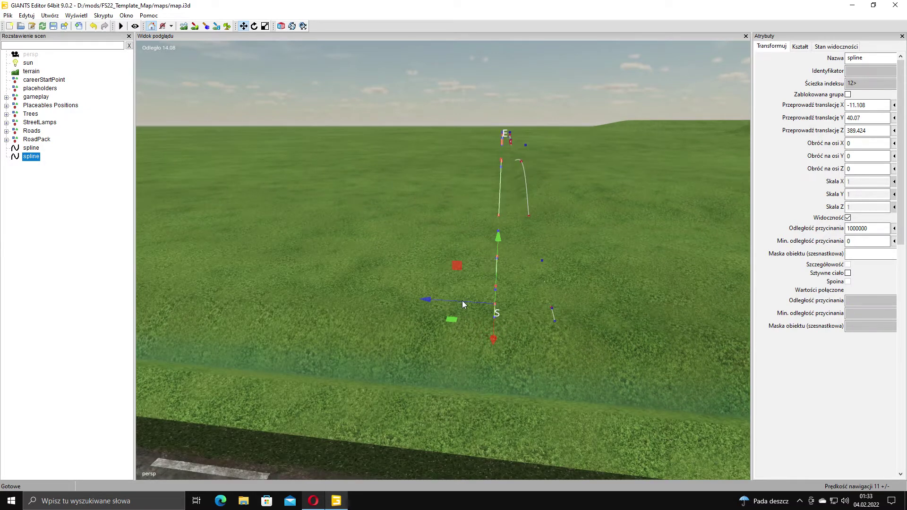
{"action": "key", "text": "ctrl+d"}
{"action": "left_click_drag", "start_coordinate": [462, 301], "coordinate": [397, 301]}
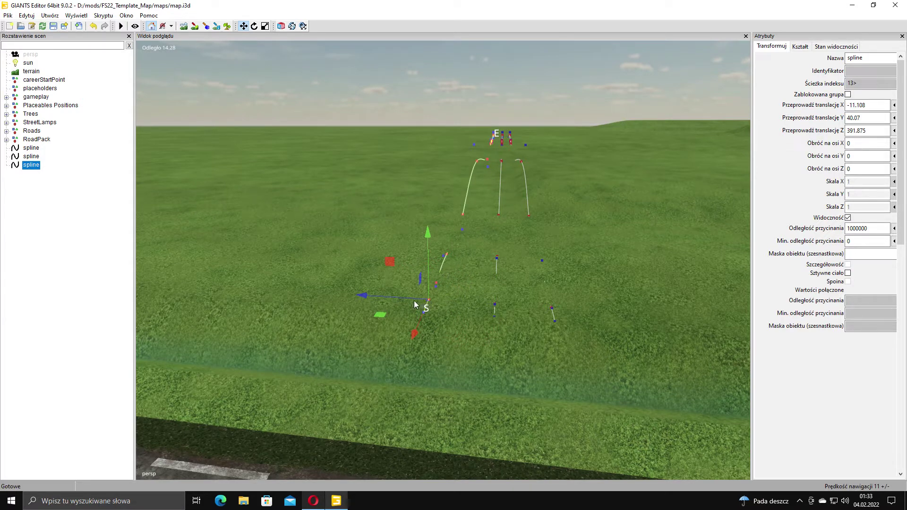
Add three more spline copies spaced along Z at about 394.941, 397.699 and 400.096.
{"action": "key", "text": "ctrl+d"}
{"action": "mouse_move", "coordinate": [415, 303]}
{"action": "left_mouse_down"}
{"action": "mouse_move", "coordinate": [334, 303]}
{"action": "mouse_move", "coordinate": [407, 276]}
{"action": "mouse_move", "coordinate": [419, 286]}
{"action": "left_mouse_up"}
{"action": "key", "text": "ctrl+d"}
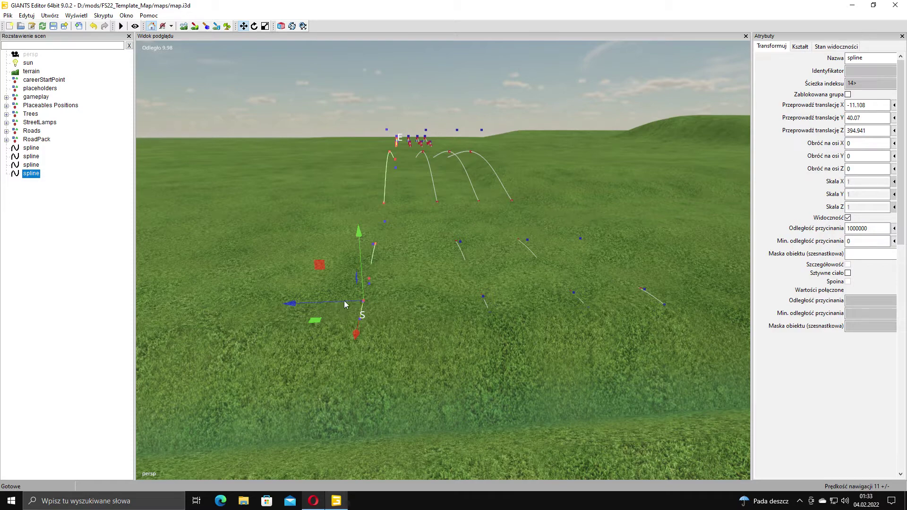
{"action": "key", "text": "ctrl+d"}
{"action": "left_click_drag", "start_coordinate": [343, 306], "coordinate": [242, 305]}
{"action": "middle_click_drag", "start_coordinate": [242, 305], "coordinate": [283, 304], "text": "alt"}
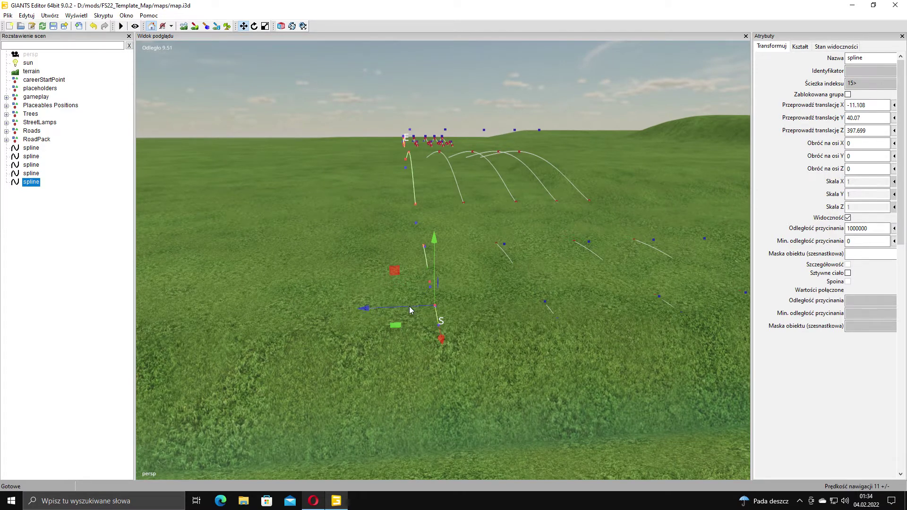
{"action": "key", "text": "ctrl+d"}
{"action": "left_click_drag", "start_coordinate": [409, 306], "coordinate": [317, 316]}
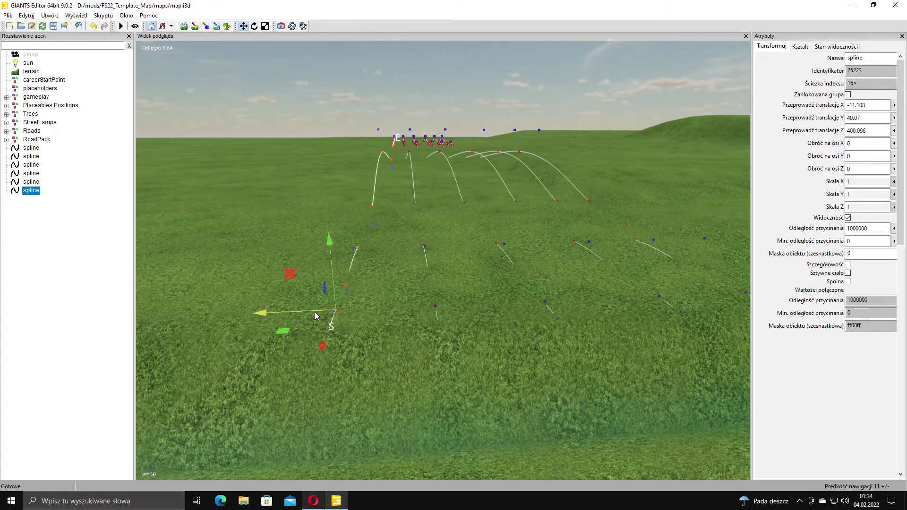
Nest the five spline copies under the first spline in the scene tree.
{"action": "left_click", "coordinate": [33, 157]}
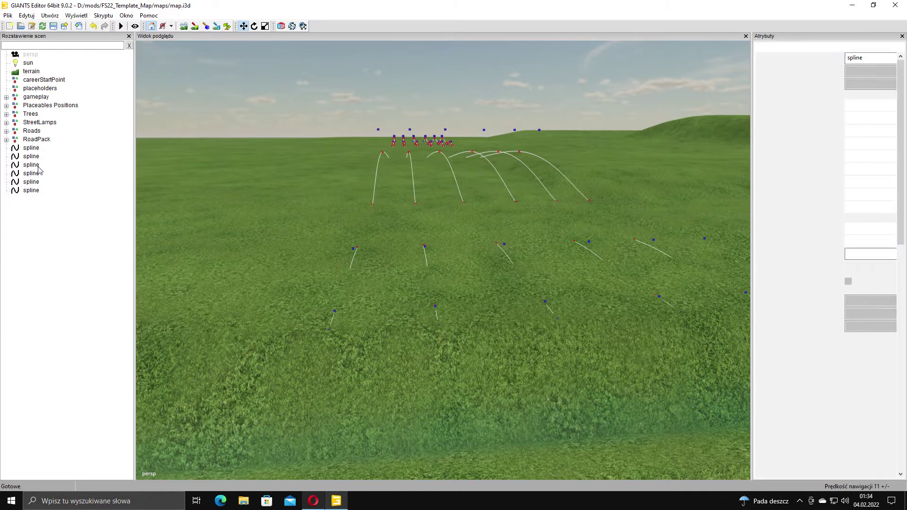
{"action": "left_click", "coordinate": [37, 192], "text": "shift"}
{"action": "left_click_drag", "start_coordinate": [36, 192], "coordinate": [36, 152]}
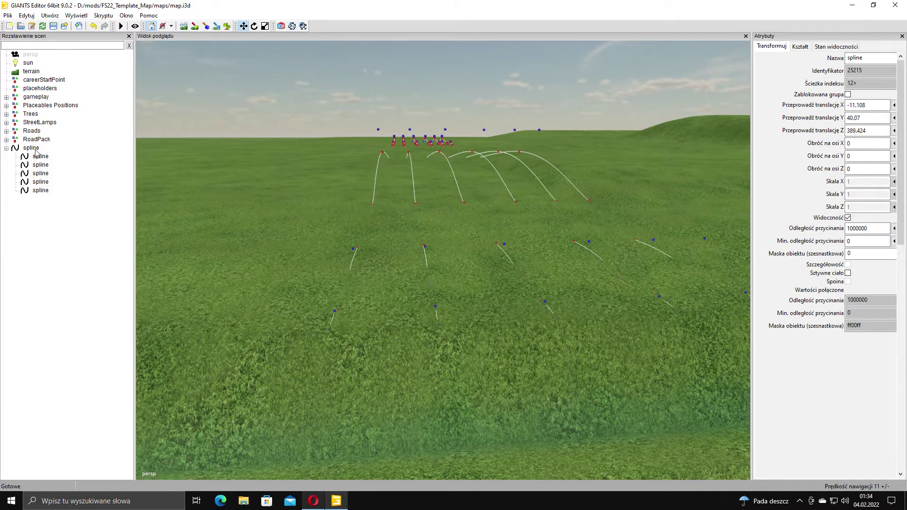
Select the whole new spline group and run the Set Terrain Height By Spline script on it.
{"action": "left_click", "coordinate": [31, 148]}
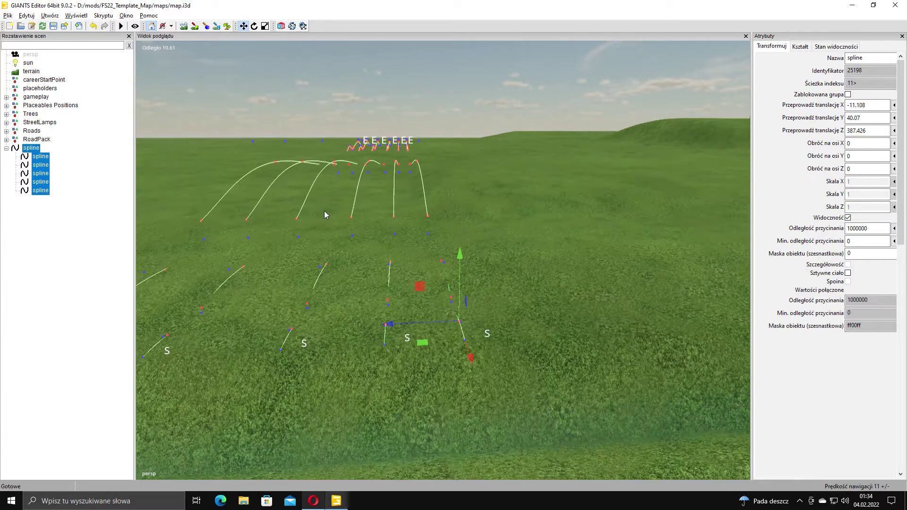
{"action": "key", "text": "f"}
{"action": "left_click", "coordinate": [103, 15]}
{"action": "mouse_move", "coordinate": [151, 57]}
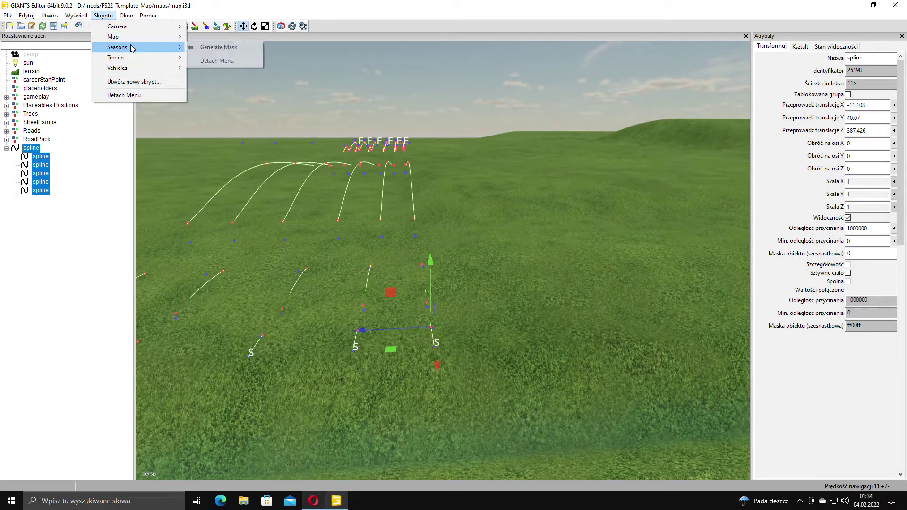
{"action": "left_click", "coordinate": [235, 78]}
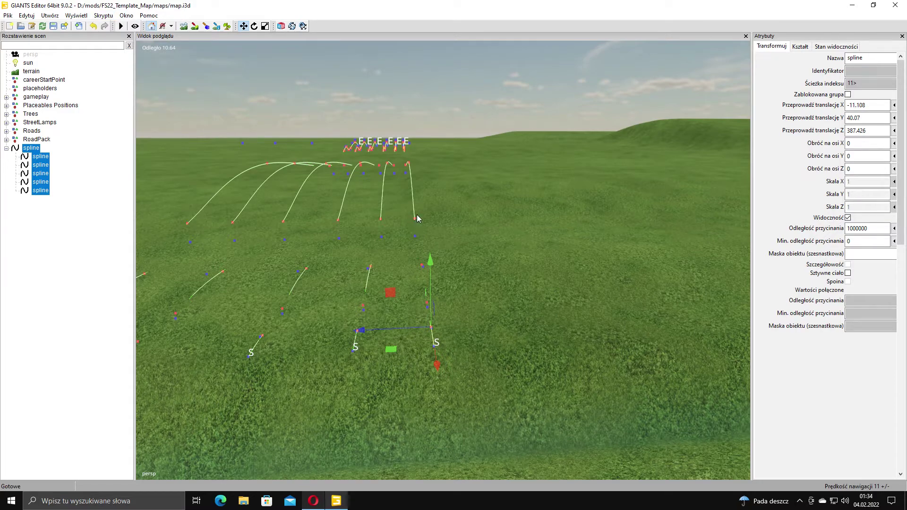
Shift the spline group further along the road to a Z translation of about 402.645.
{"action": "middle_click_drag", "start_coordinate": [384, 221], "coordinate": [492, 245], "text": "alt"}
{"action": "left_click_drag", "start_coordinate": [491, 245], "coordinate": [519, 215], "text": "alt"}
{"action": "right_click_drag", "start_coordinate": [520, 219], "coordinate": [556, 267]}
{"action": "left_click_drag", "start_coordinate": [548, 256], "coordinate": [254, 263]}
{"action": "middle_click_drag", "start_coordinate": [253, 263], "coordinate": [424, 260], "text": "alt"}
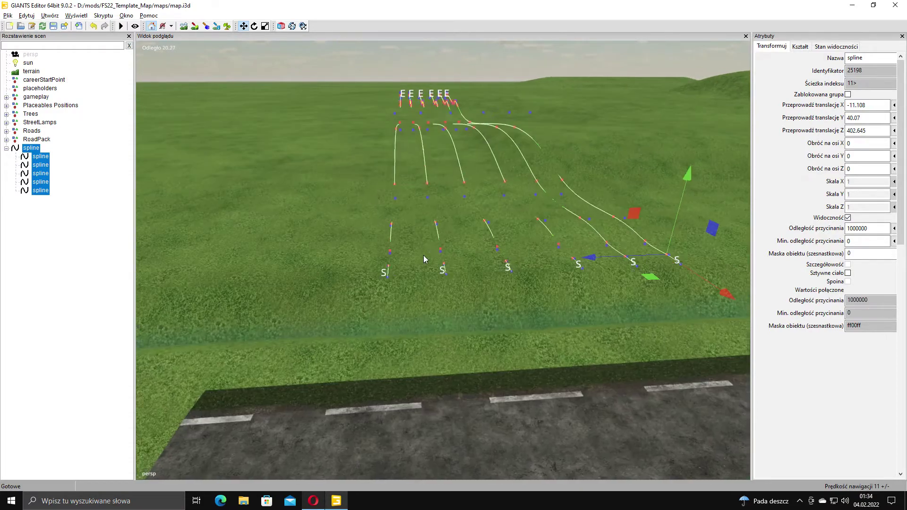
Run Set Terrain Height By Spline again for the group at its shifted position.
{"action": "left_click", "coordinate": [103, 15]}
{"action": "mouse_move", "coordinate": [116, 58]}
{"action": "left_click", "coordinate": [233, 77]}
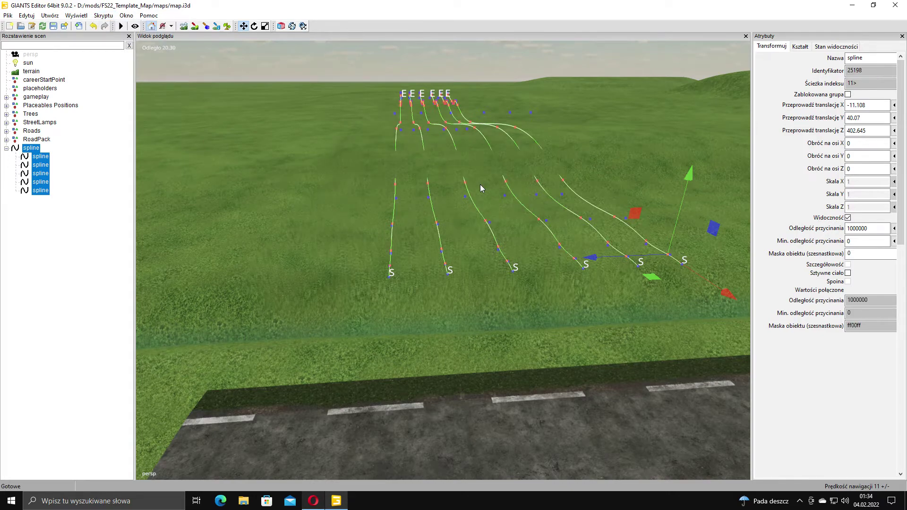
Shift the spline group further along the road to a Z translation of about 418.35 and run Set Terrain Height By Spline.
{"action": "middle_click_drag", "start_coordinate": [519, 188], "coordinate": [492, 188], "text": "alt"}
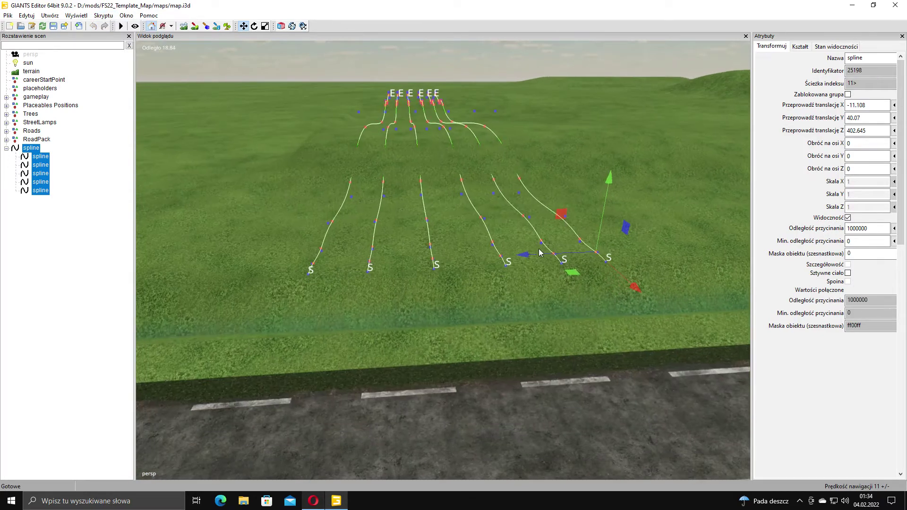
{"action": "left_click_drag", "start_coordinate": [538, 255], "coordinate": [198, 255]}
{"action": "middle_click_drag", "start_coordinate": [198, 256], "coordinate": [200, 80], "text": "alt"}
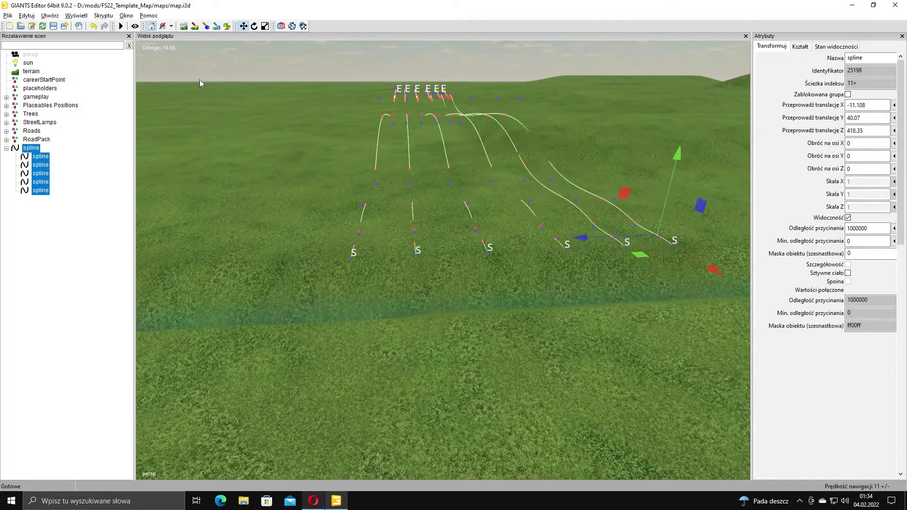
{"action": "left_click", "coordinate": [103, 15]}
{"action": "mouse_move", "coordinate": [113, 57]}
{"action": "left_click", "coordinate": [236, 77]}
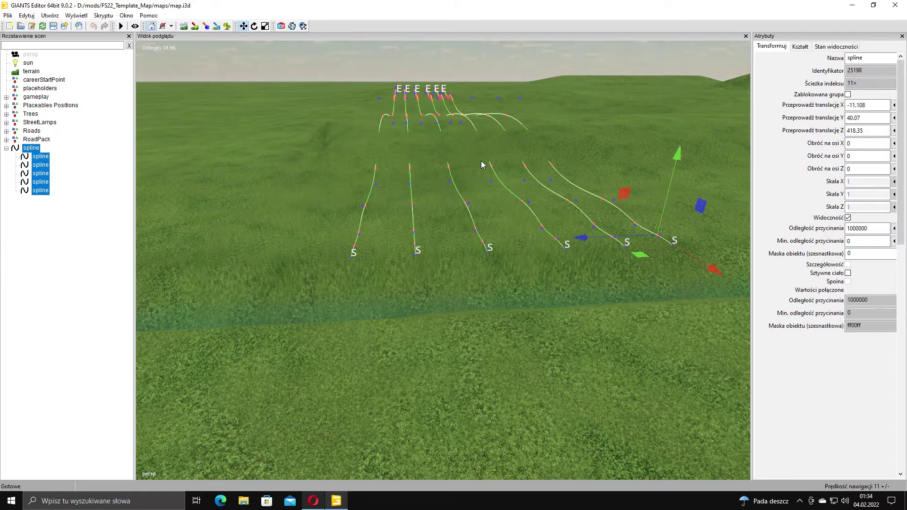
Shift the spline group to a Z translation of about 433.496 and run the Set Terrain Height By Spline script there.
{"action": "left_click_drag", "start_coordinate": [602, 240], "coordinate": [244, 243]}
{"action": "middle_click_drag", "start_coordinate": [244, 243], "coordinate": [341, 234], "text": "alt"}
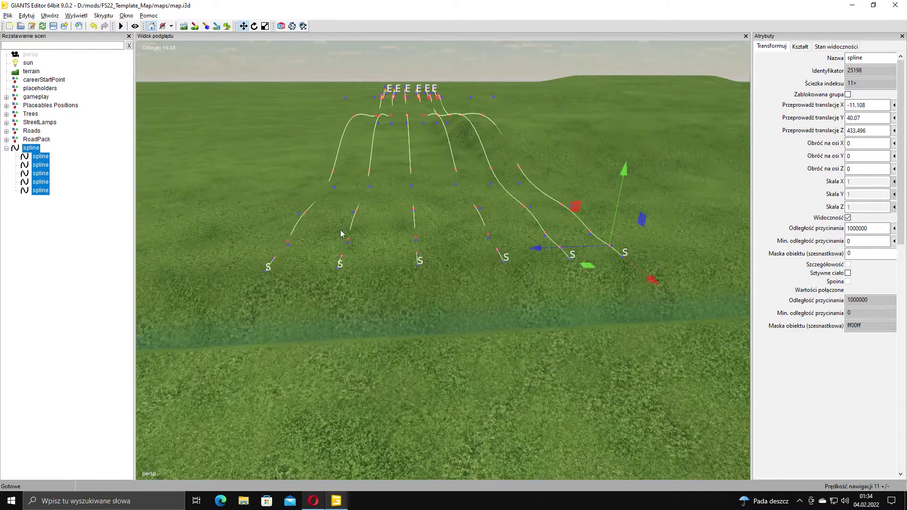
{"action": "left_click", "coordinate": [103, 15]}
{"action": "mouse_move", "coordinate": [129, 58]}
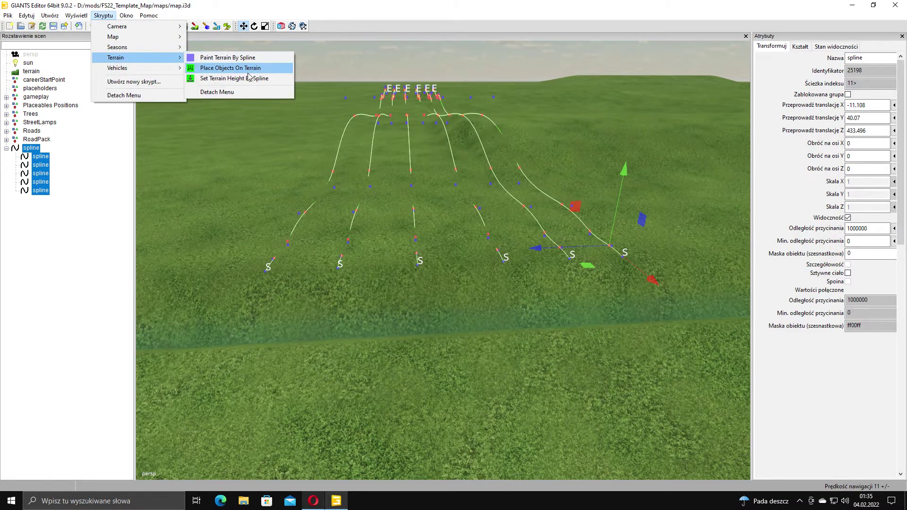
{"action": "left_click", "coordinate": [249, 78]}
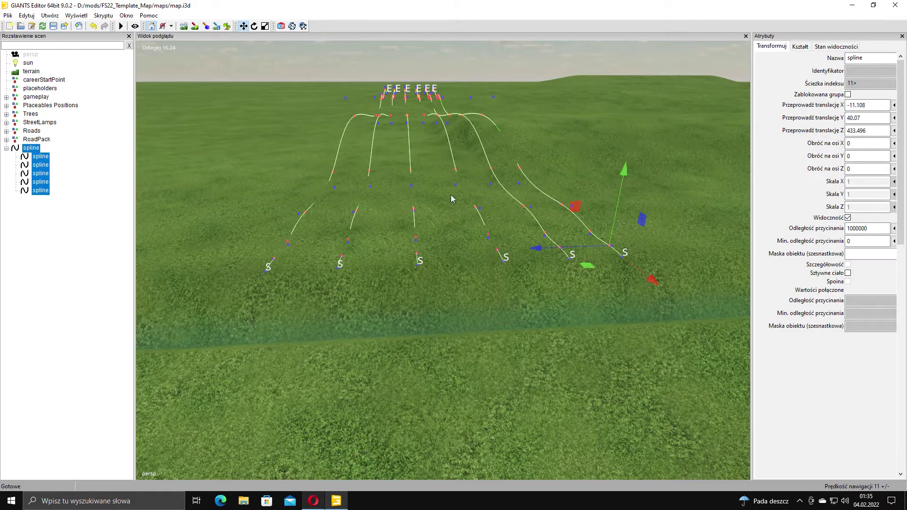
Shift the spline group once more along the road past the sculpted section, and deselect it.
{"action": "left_click_drag", "start_coordinate": [480, 168], "coordinate": [490, 168], "text": "alt"}
{"action": "scroll", "coordinate": [489, 168], "scroll_direction": "down", "scroll_amount": 2}
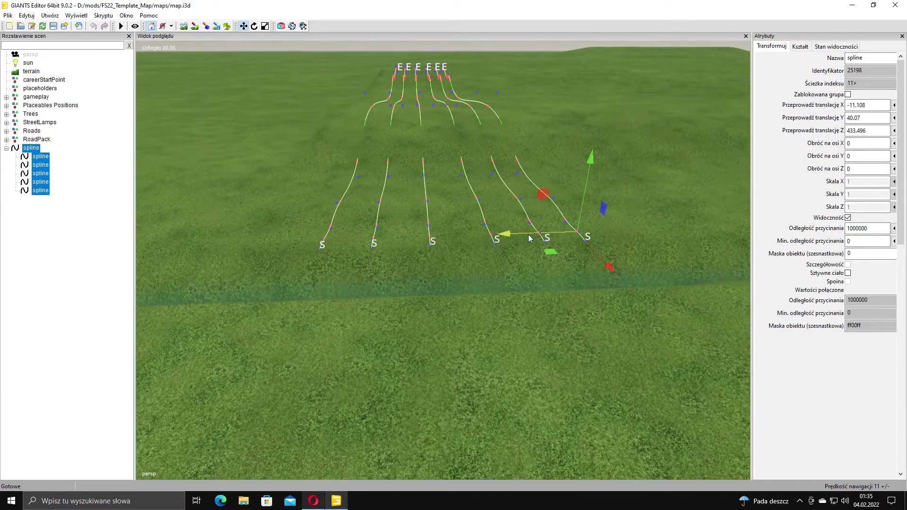
{"action": "left_click_drag", "start_coordinate": [509, 234], "coordinate": [201, 240]}
{"action": "left_click_drag", "start_coordinate": [350, 229], "coordinate": [617, 128], "text": "alt"}
{"action": "left_click", "coordinate": [450, 134]}
Examine the terrain beside the road where the spline group has been applied.
{"action": "scroll", "coordinate": [617, 127], "scroll_direction": "up", "scroll_amount": 3}
{"action": "middle_click_drag", "start_coordinate": [525, 185], "coordinate": [300, 224], "text": "alt"}
{"action": "scroll", "coordinate": [299, 224], "scroll_direction": "up", "scroll_amount": 2}
{"action": "middle_click_drag", "start_coordinate": [510, 213], "coordinate": [420, 218], "text": "alt"}
{"action": "scroll", "coordinate": [533, 196], "scroll_direction": "up", "scroll_amount": 1}
{"action": "left_click_drag", "start_coordinate": [533, 195], "coordinate": [370, 257], "text": "alt"}
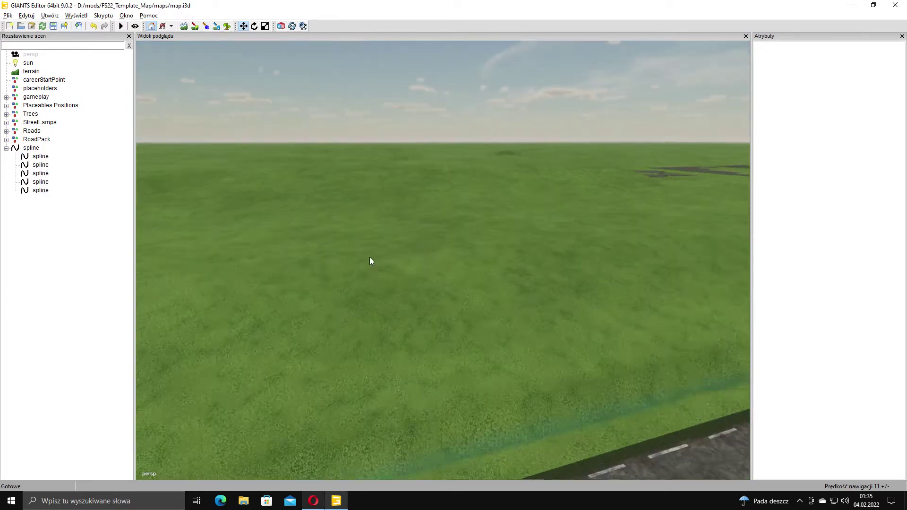
{"action": "scroll", "coordinate": [369, 257], "scroll_direction": "up", "scroll_amount": 2}
{"action": "middle_click_drag", "start_coordinate": [463, 255], "coordinate": [391, 253], "text": "alt"}
{"action": "right_click_drag", "start_coordinate": [392, 257], "coordinate": [394, 219]}
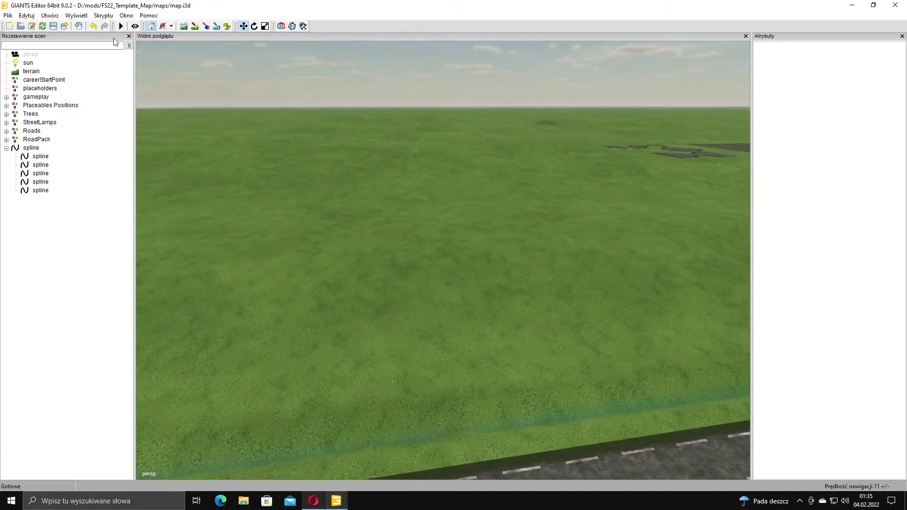
Hide the scene tree and show the terrain editing settings in its place.
{"action": "left_click", "coordinate": [129, 36]}
{"action": "left_click", "coordinate": [126, 15]}
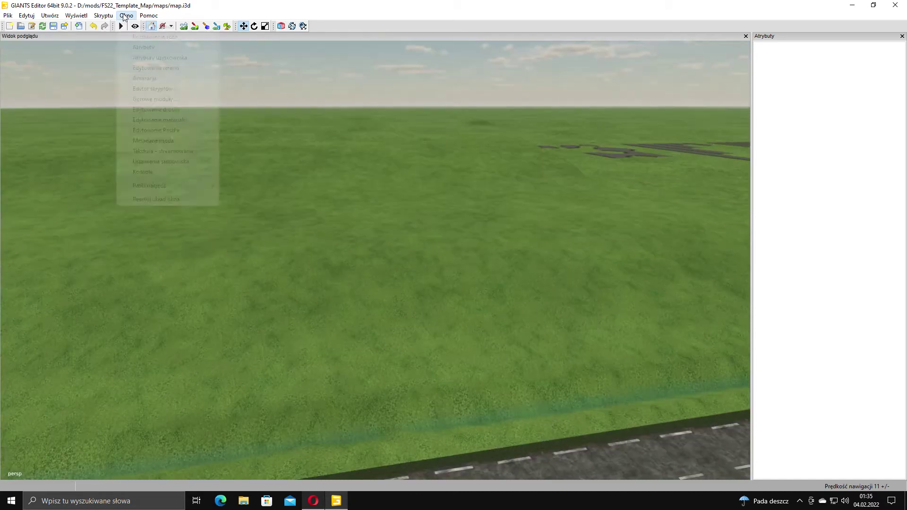
{"action": "left_click", "coordinate": [172, 67]}
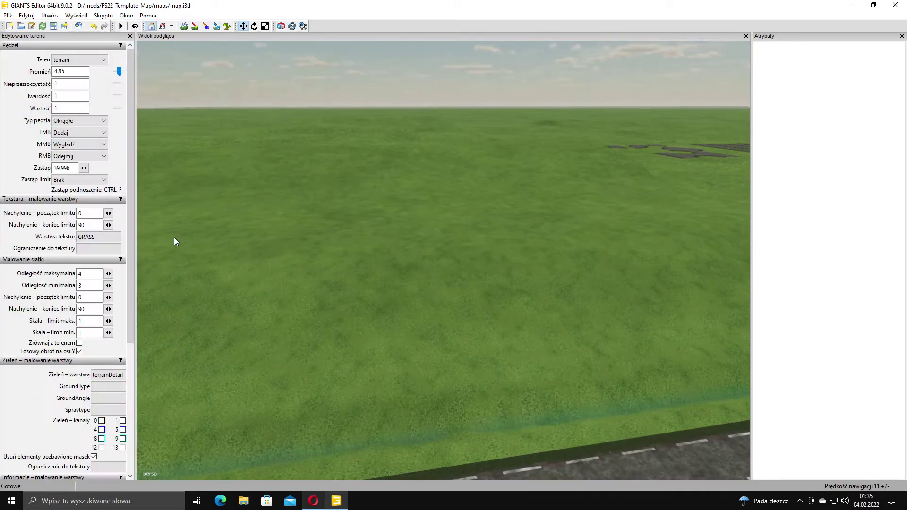
Set the terrainDetail foliage layer's ground type to RolledSeedbed for foliage painting.
{"action": "left_click", "coordinate": [117, 377]}
{"action": "left_click", "coordinate": [118, 377]}
{"action": "left_click", "coordinate": [118, 378]}
{"action": "left_click", "coordinate": [123, 174]}
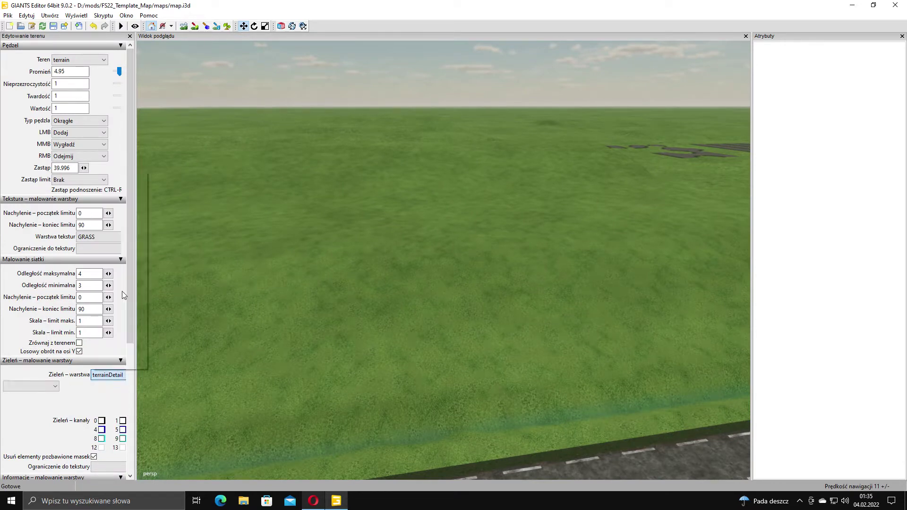
{"action": "left_click", "coordinate": [112, 387]}
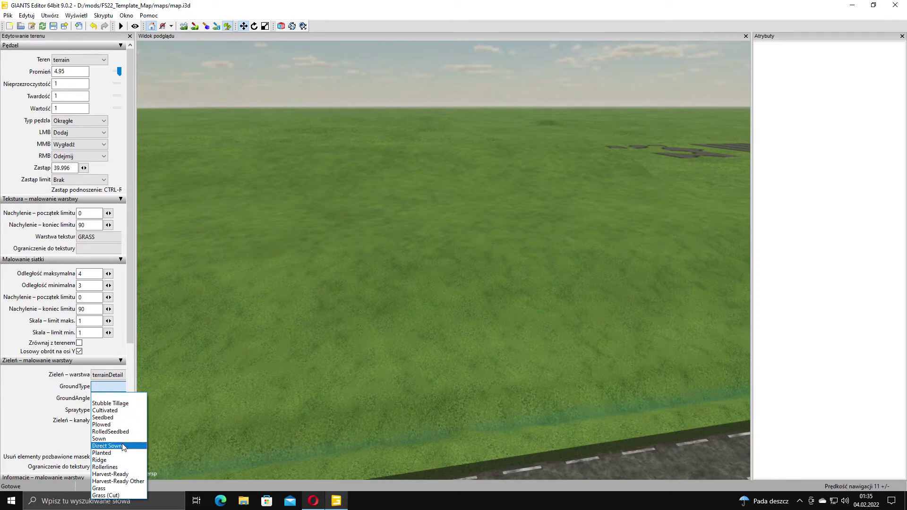
{"action": "left_click", "coordinate": [111, 431]}
{"action": "right_click_drag", "start_coordinate": [280, 304], "coordinate": [253, 72], "text": "alt"}
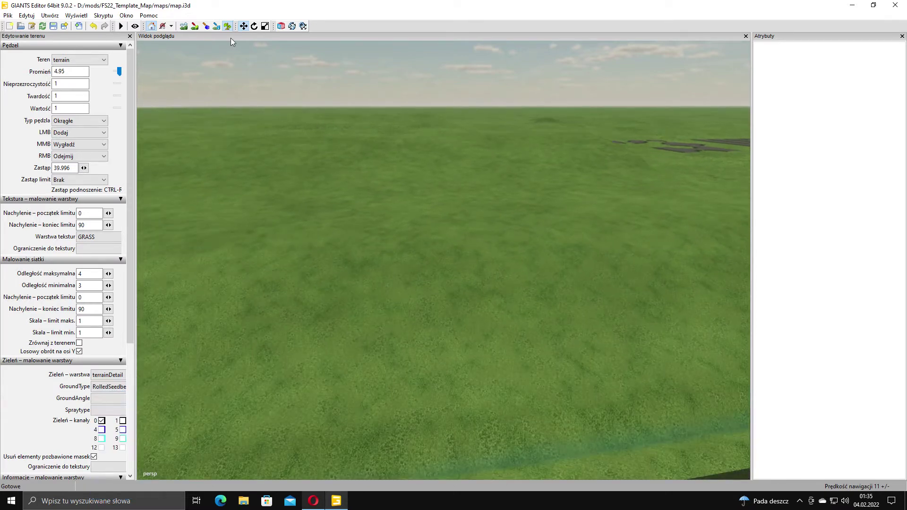
{"action": "left_click_drag", "start_coordinate": [230, 38], "coordinate": [381, 240], "text": "alt"}
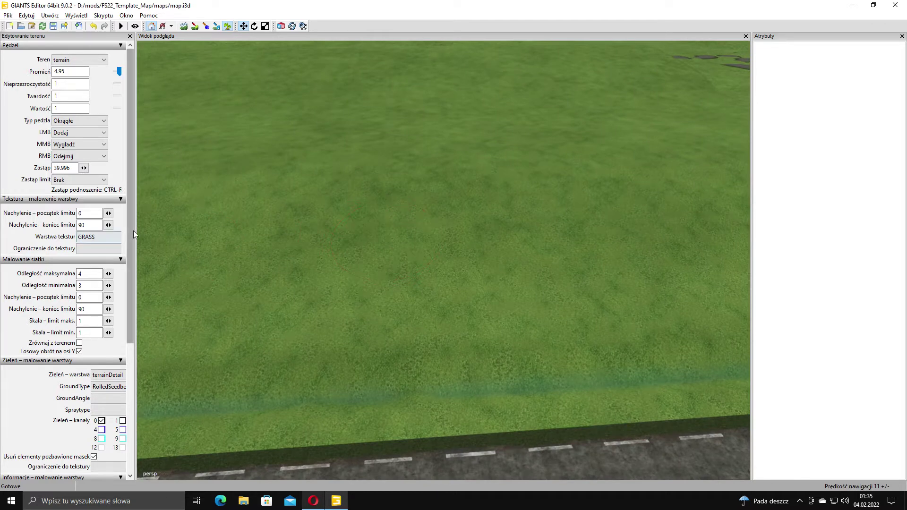
Change the terrain brush type to square (Kwadrat).
{"action": "left_click", "coordinate": [78, 121]}
{"action": "left_click", "coordinate": [79, 134]}
{"action": "left_click", "coordinate": [78, 121]}
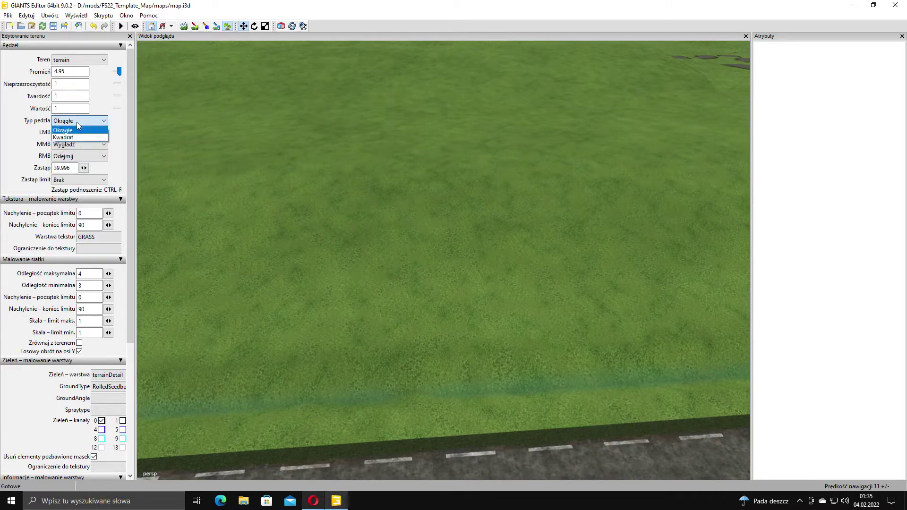
{"action": "left_click", "coordinate": [79, 122]}
{"action": "left_click", "coordinate": [79, 122]}
{"action": "left_click", "coordinate": [77, 138]}
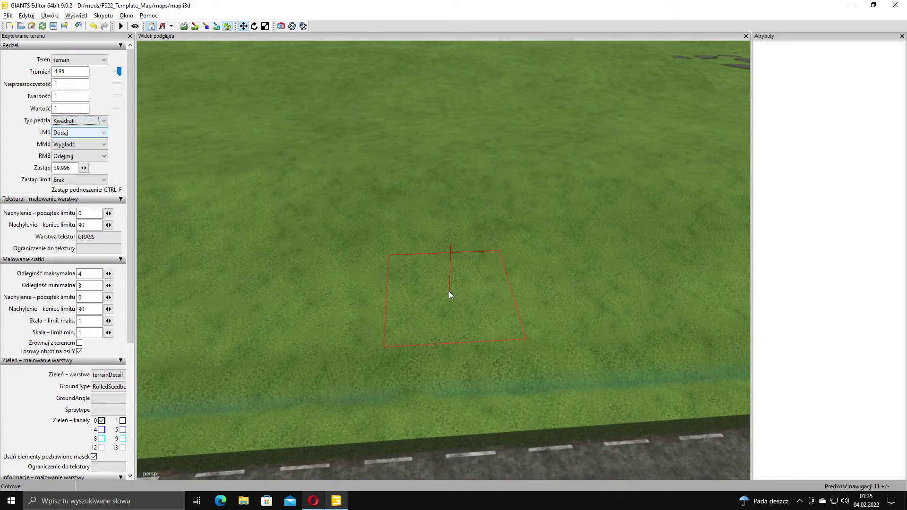
Paint a trial patch of RolledSeedbed on the grass beside the road and erase it.
{"action": "left_click_drag", "start_coordinate": [449, 291], "coordinate": [432, 240], "text": "alt"}
{"action": "left_click", "coordinate": [432, 240]}
{"action": "scroll", "coordinate": [439, 239], "scroll_direction": "up", "scroll_amount": 2}
{"action": "middle_click_drag", "start_coordinate": [434, 234], "coordinate": [438, 239], "text": "alt"}
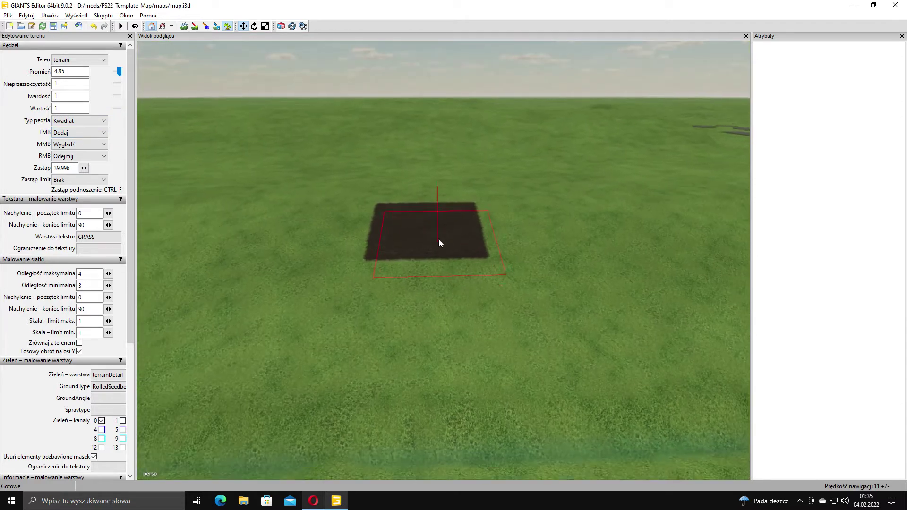
{"action": "mouse_move", "coordinate": [439, 239]}
{"action": "right_mouse_down"}
{"action": "mouse_move", "coordinate": [427, 209]}
{"action": "mouse_move", "coordinate": [442, 226]}
{"action": "right_mouse_up"}
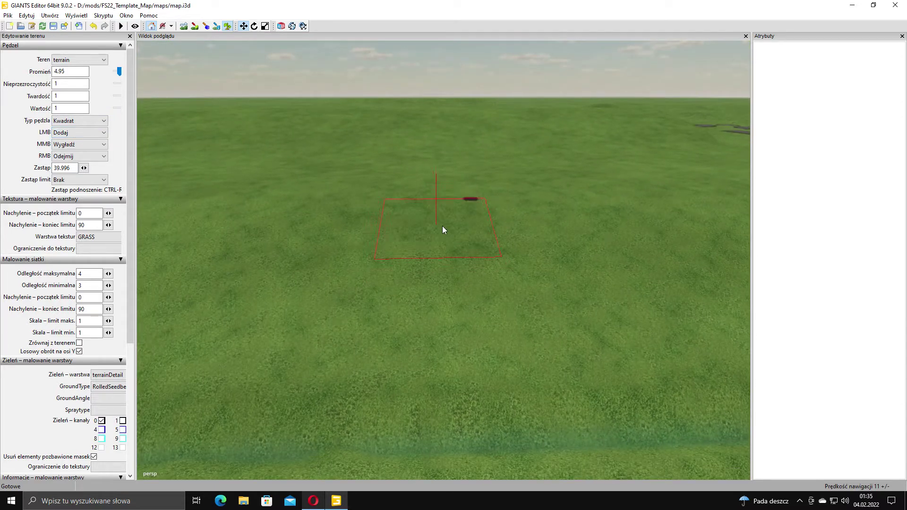
Change the ground type to Plowed, paint a trial patch on the grass and erase it.
{"action": "left_click", "coordinate": [113, 387]}
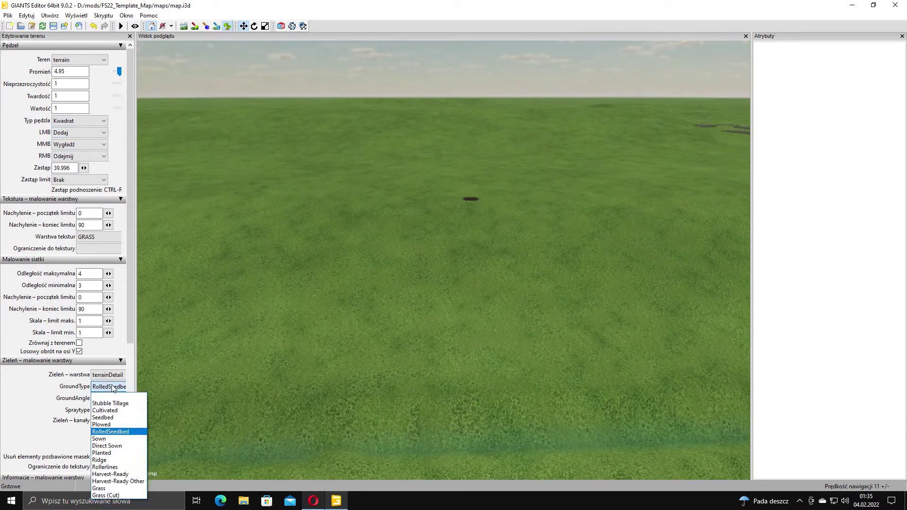
{"action": "left_click", "coordinate": [101, 424]}
{"action": "left_click", "coordinate": [446, 246]}
{"action": "mouse_move", "coordinate": [439, 257]}
{"action": "right_mouse_down", "text": "alt"}
{"action": "mouse_move", "coordinate": [485, 214]}
{"action": "mouse_move", "coordinate": [515, 205]}
{"action": "mouse_move", "coordinate": [510, 239]}
{"action": "right_mouse_up", "text": "alt"}
{"action": "mouse_move", "coordinate": [463, 239]}
{"action": "right_mouse_down"}
{"action": "mouse_move", "coordinate": [383, 230]}
{"action": "mouse_move", "coordinate": [510, 168]}
{"action": "mouse_move", "coordinate": [250, 351]}
{"action": "right_mouse_up"}
Set the ground angle to -90 Degrees and paint a plowed strip running toward the road with a brush radius of 5.2.
{"action": "left_click", "coordinate": [112, 398]}
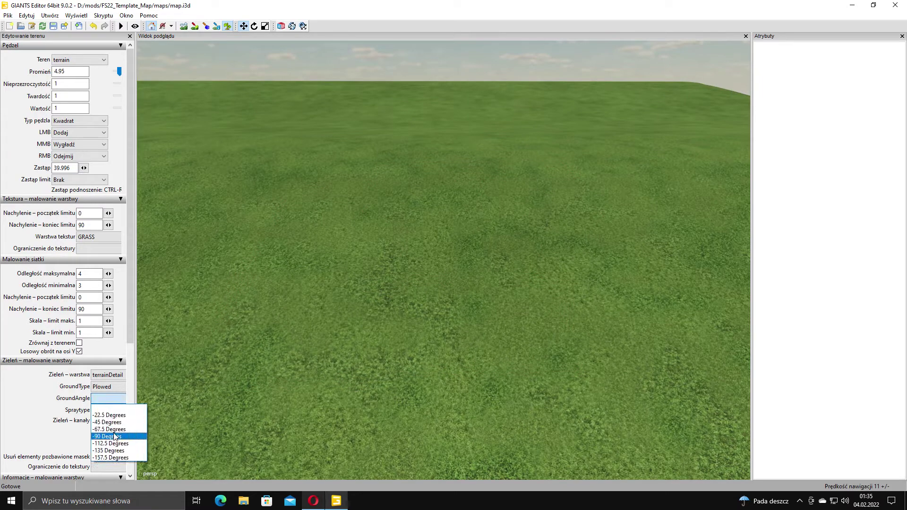
{"action": "left_click", "coordinate": [111, 432]}
{"action": "mouse_move", "coordinate": [582, 191]}
{"action": "right_mouse_down", "text": "alt"}
{"action": "mouse_move", "coordinate": [504, 206]}
{"action": "mouse_move", "coordinate": [484, 193]}
{"action": "right_mouse_up", "text": "alt"}
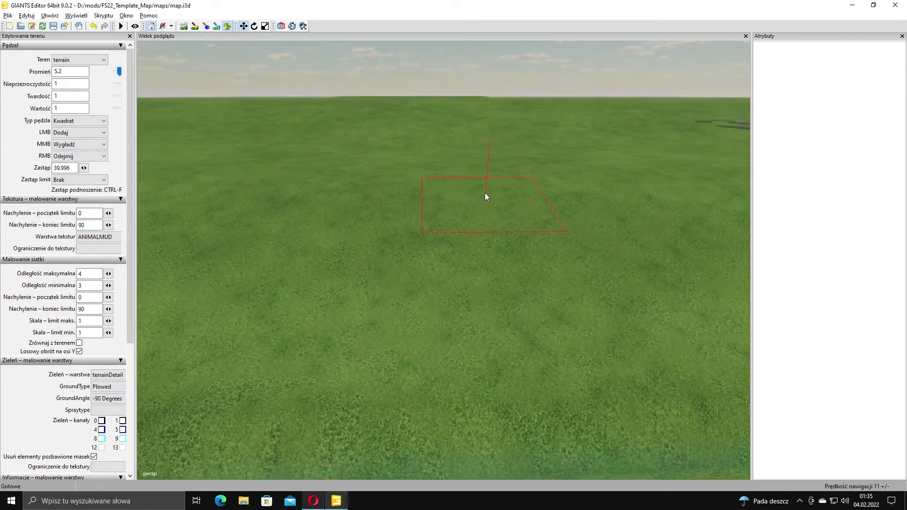
{"action": "left_click_drag", "start_coordinate": [473, 161], "coordinate": [493, 260]}
{"action": "middle_click_drag", "start_coordinate": [493, 260], "coordinate": [479, 213], "text": "alt"}
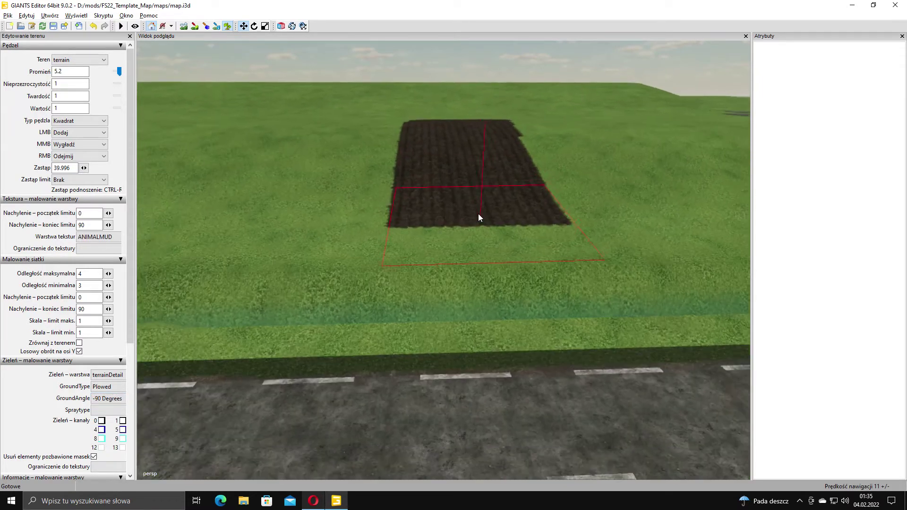
Enlarge the brush radius to 10.2 and widen the plowed strip over the sculpted terrain.
{"action": "right_click_drag", "start_coordinate": [478, 214], "coordinate": [490, 185], "text": "alt"}
{"action": "middle_click_drag", "start_coordinate": [491, 185], "coordinate": [470, 213], "text": "alt"}
{"action": "right_click_drag", "start_coordinate": [471, 213], "coordinate": [460, 231], "text": "alt"}
{"action": "scroll", "coordinate": [460, 232], "scroll_direction": "up", "scroll_amount": 5}
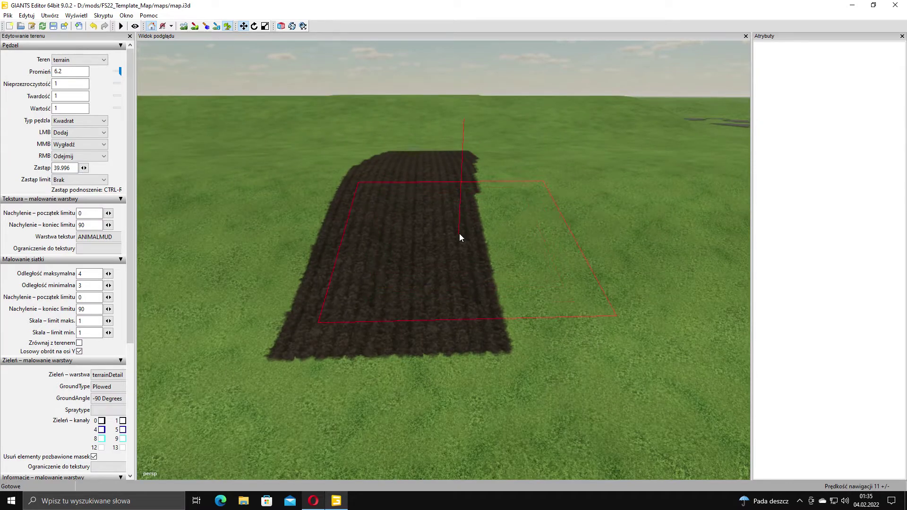
{"action": "left_click_drag", "start_coordinate": [429, 130], "coordinate": [429, 224]}
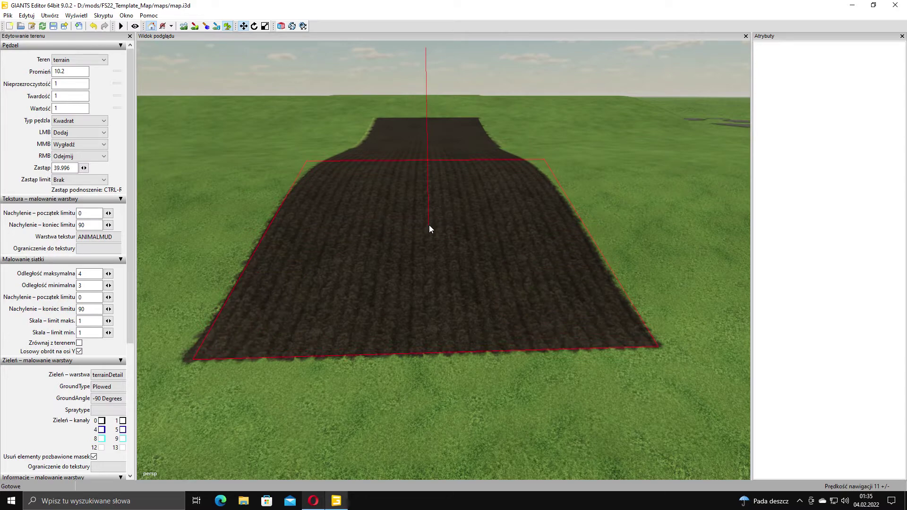
Extend the plowed strip across the grass toward the separate road pieces in the distance.
{"action": "middle_click_drag", "start_coordinate": [429, 225], "coordinate": [437, 274], "text": "alt"}
{"action": "mouse_move", "coordinate": [437, 274]}
{"action": "right_mouse_down", "text": "alt"}
{"action": "mouse_move", "coordinate": [469, 226]}
{"action": "mouse_move", "coordinate": [524, 176]}
{"action": "right_mouse_up", "text": "alt"}
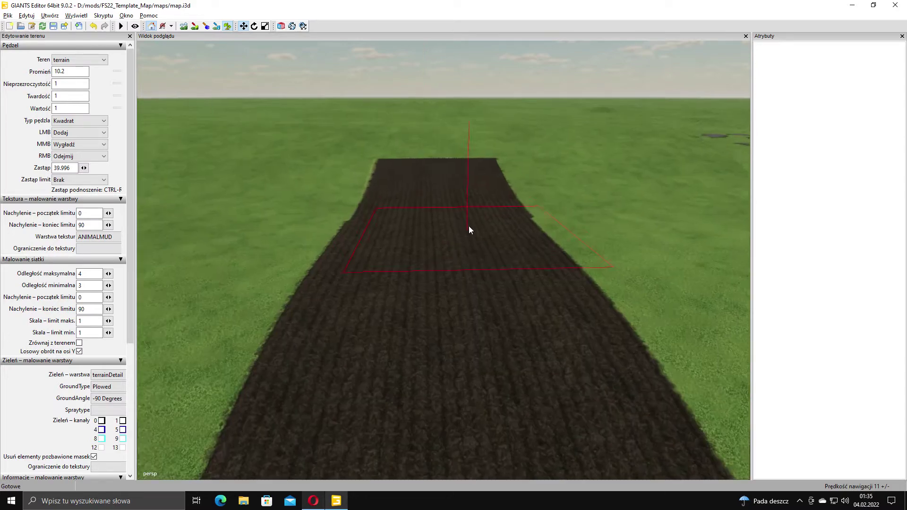
{"action": "middle_click_drag", "start_coordinate": [524, 175], "coordinate": [541, 228], "text": "alt"}
{"action": "mouse_move", "coordinate": [532, 213]}
{"action": "left_mouse_down", "text": "alt"}
{"action": "mouse_move", "coordinate": [522, 223]}
{"action": "mouse_move", "coordinate": [523, 214]}
{"action": "left_mouse_up", "text": "alt"}
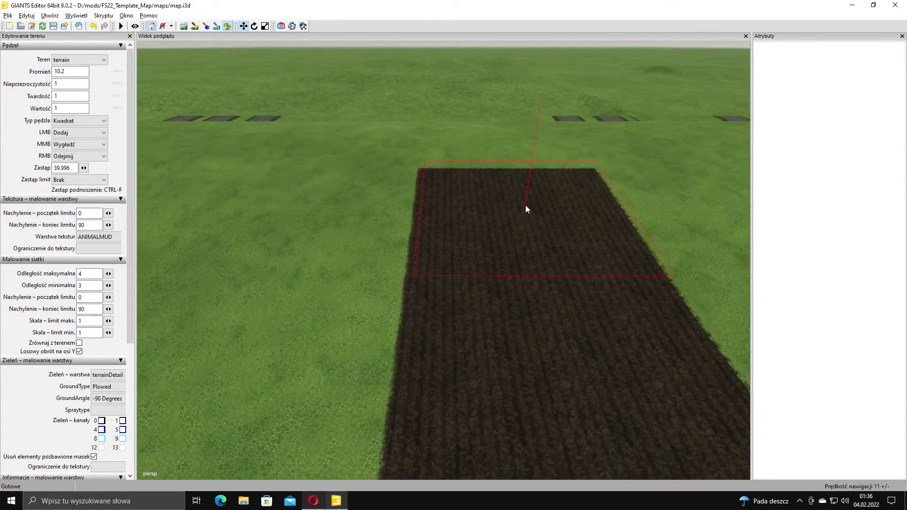
{"action": "scroll", "coordinate": [526, 205], "scroll_direction": "up", "scroll_amount": 4}
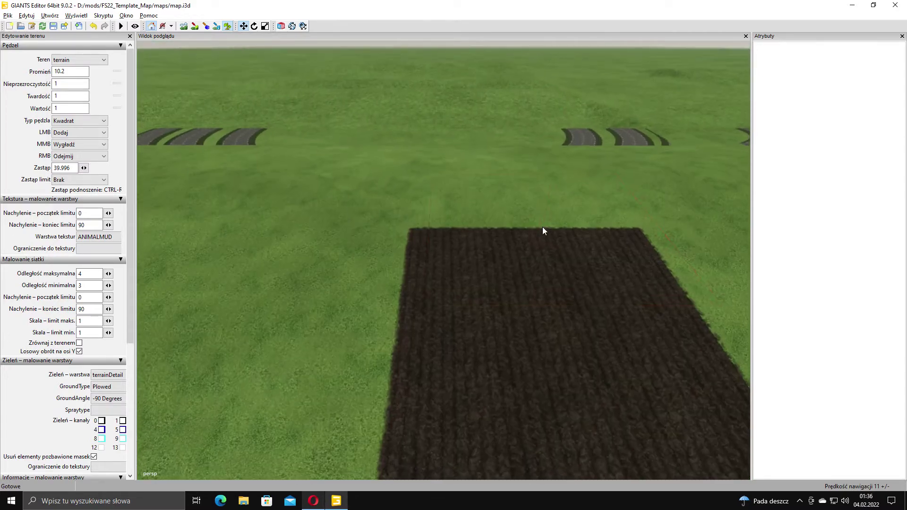
{"action": "left_click", "coordinate": [529, 183]}
{"action": "scroll", "coordinate": [524, 236], "scroll_direction": "up", "scroll_amount": 6}
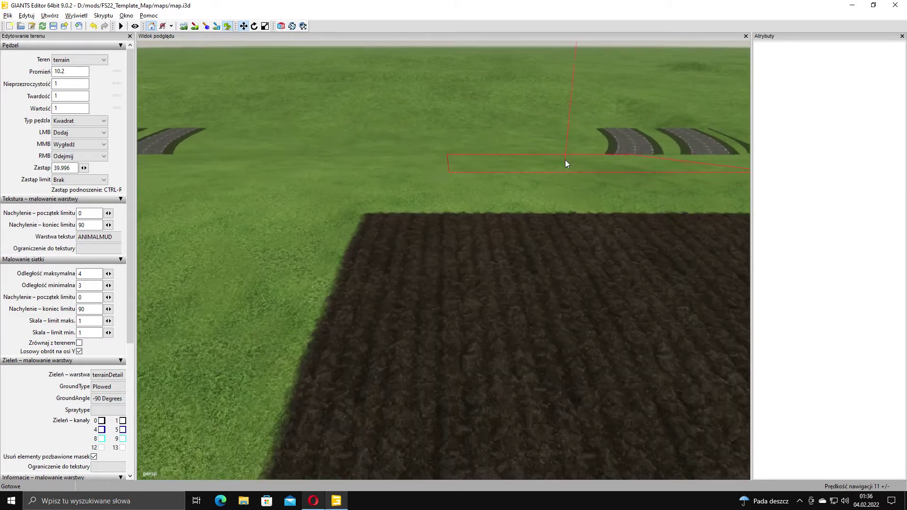
{"action": "scroll", "coordinate": [543, 216], "scroll_direction": "up", "scroll_amount": 4}
{"action": "left_click", "coordinate": [543, 223]}
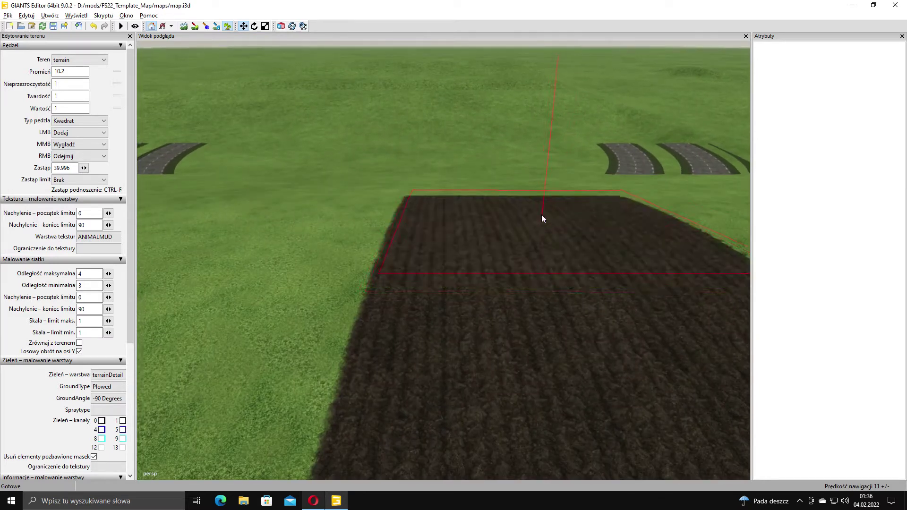
Raise the brush radius to 10.45 and extend the plowed strip across the grass past the separate road pieces.
{"action": "scroll", "coordinate": [542, 218], "scroll_direction": "up", "scroll_amount": 6}
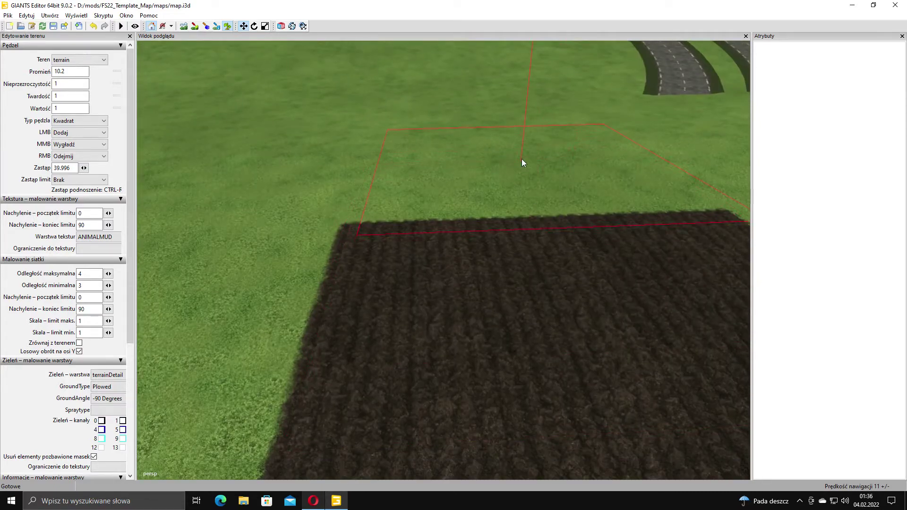
{"action": "left_click", "coordinate": [510, 159]}
{"action": "scroll", "coordinate": [537, 185], "scroll_direction": "up", "scroll_amount": 5}
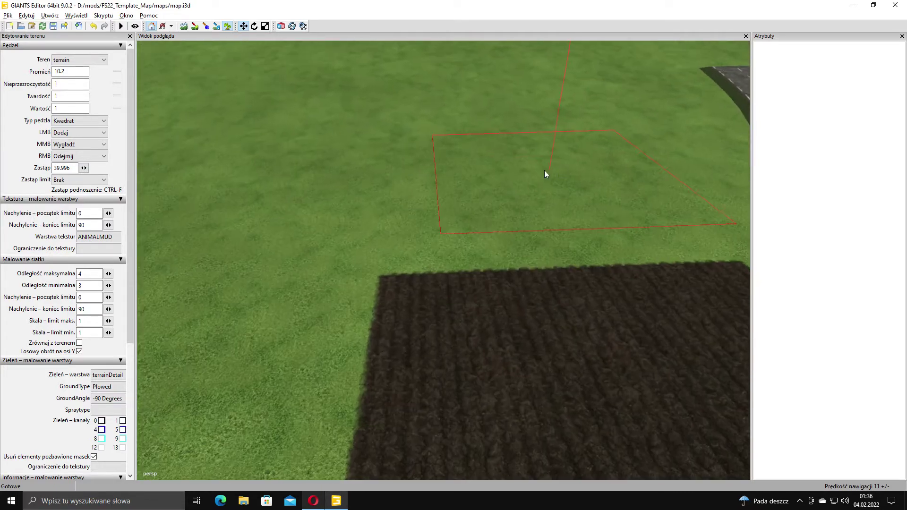
{"action": "left_click", "coordinate": [522, 193]}
{"action": "scroll", "coordinate": [538, 187], "scroll_direction": "up", "scroll_amount": 5}
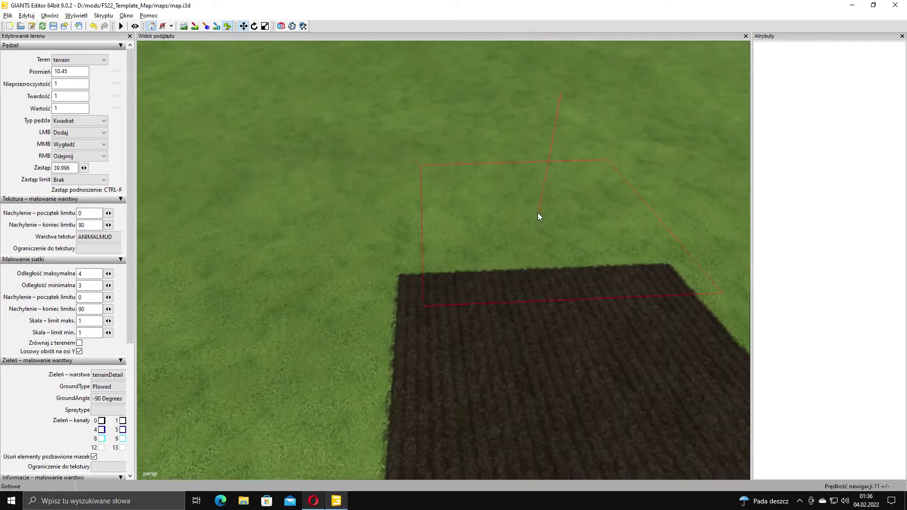
{"action": "left_click", "coordinate": [538, 214]}
{"action": "scroll", "coordinate": [546, 194], "scroll_direction": "up", "scroll_amount": 3}
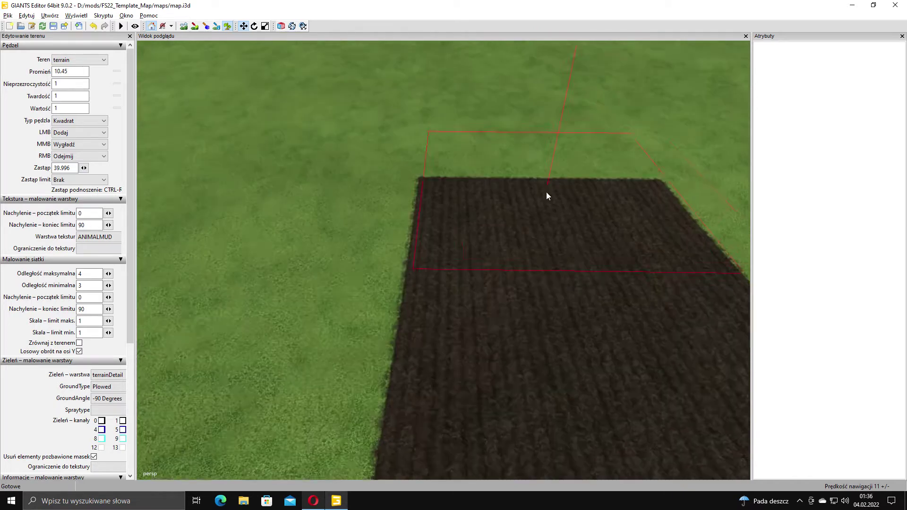
{"action": "scroll", "coordinate": [547, 196], "scroll_direction": "up", "scroll_amount": 3}
{"action": "left_click", "coordinate": [528, 157]}
{"action": "scroll", "coordinate": [558, 203], "scroll_direction": "up", "scroll_amount": 5}
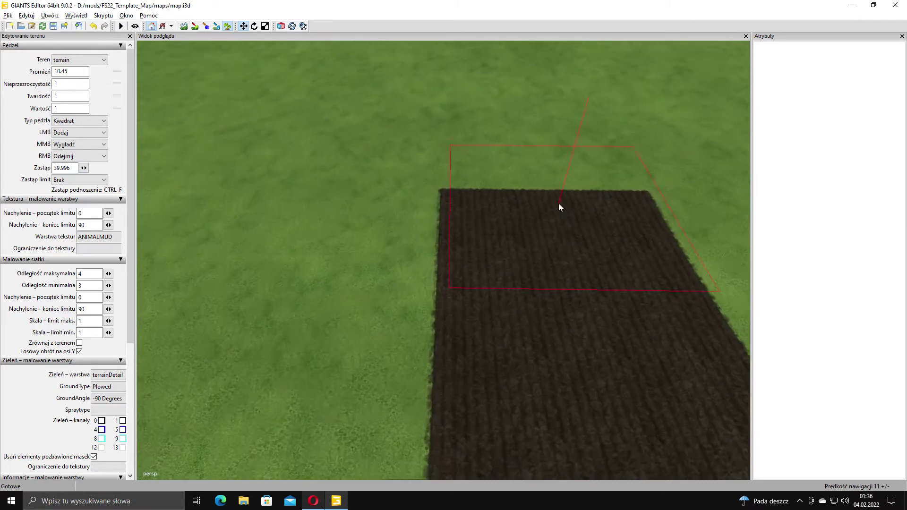
{"action": "left_click", "coordinate": [554, 251]}
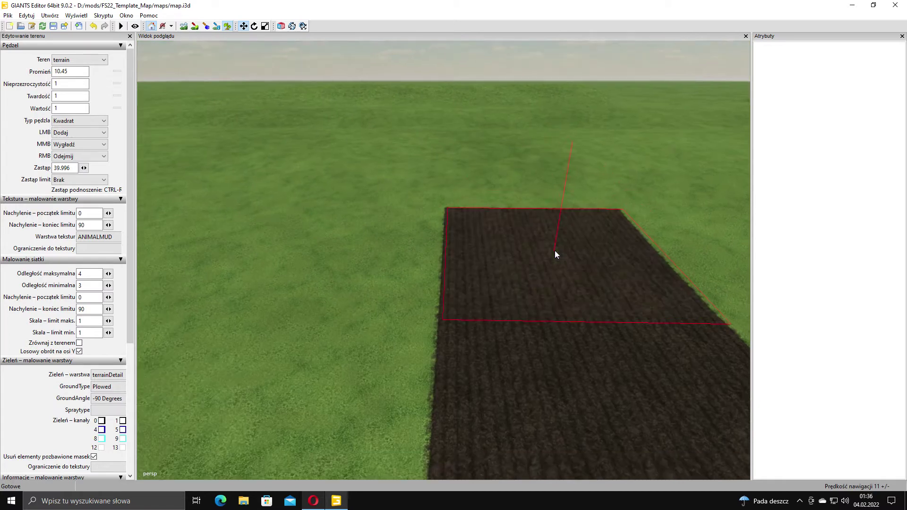
Continue the plowed strip straight ahead over the open grass, enlarging the brush radius to 10.7.
{"action": "scroll", "coordinate": [552, 247], "scroll_direction": "up", "scroll_amount": 3}
{"action": "scroll", "coordinate": [561, 198], "scroll_direction": "up", "scroll_amount": 4}
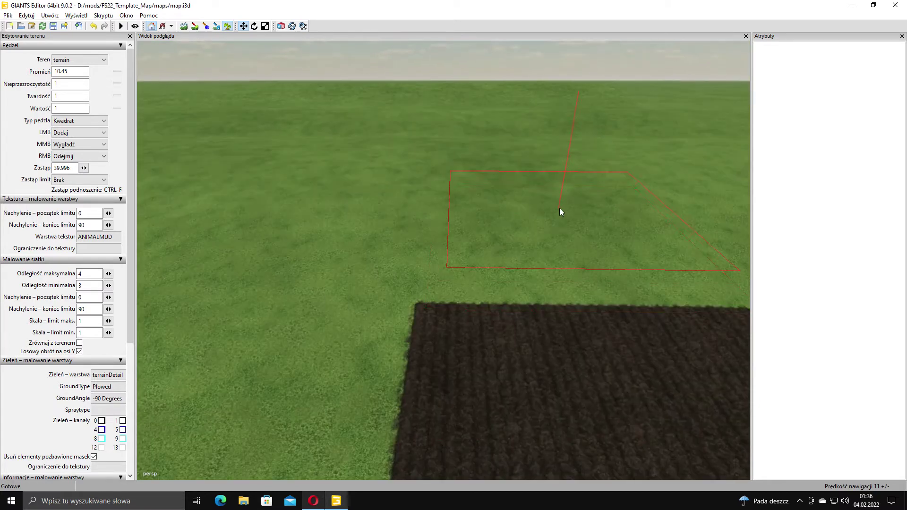
{"action": "left_click", "coordinate": [551, 230]}
{"action": "scroll", "coordinate": [549, 226], "scroll_direction": "up", "scroll_amount": 2}
{"action": "scroll", "coordinate": [549, 226], "scroll_direction": "up", "scroll_amount": 3}
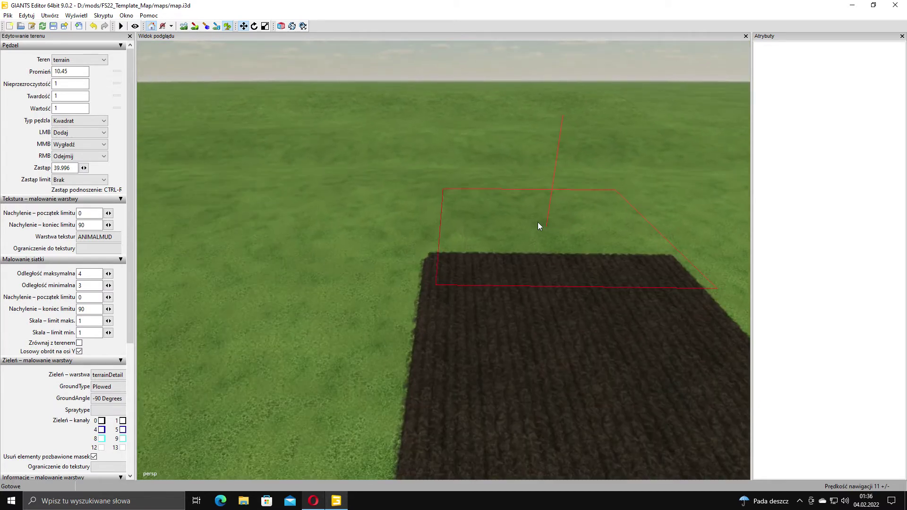
{"action": "left_click", "coordinate": [531, 211]}
{"action": "mouse_move", "coordinate": [531, 210]}
{"action": "middle_mouse_down", "text": "alt"}
{"action": "mouse_move", "coordinate": [564, 183]}
{"action": "mouse_move", "coordinate": [543, 236]}
{"action": "middle_mouse_up", "text": "alt"}
{"action": "scroll", "coordinate": [498, 260], "scroll_direction": "up", "scroll_amount": 1}
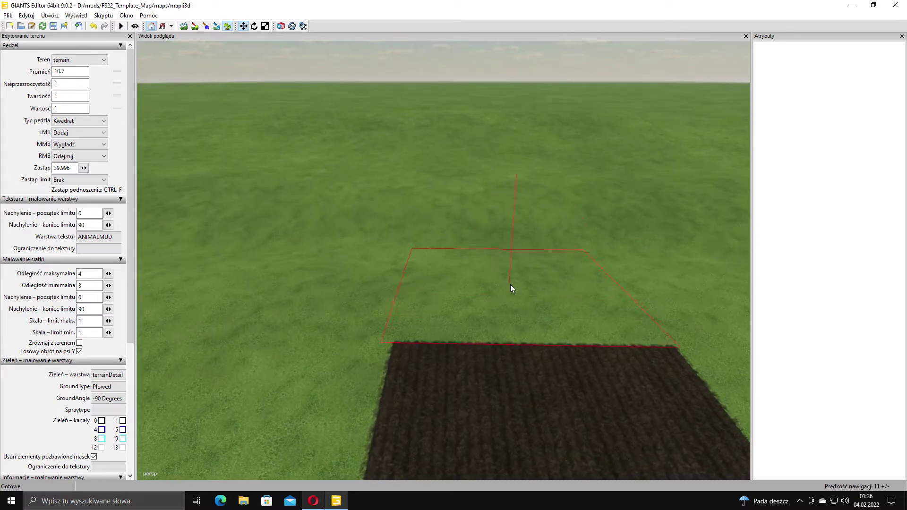
{"action": "left_click", "coordinate": [521, 286]}
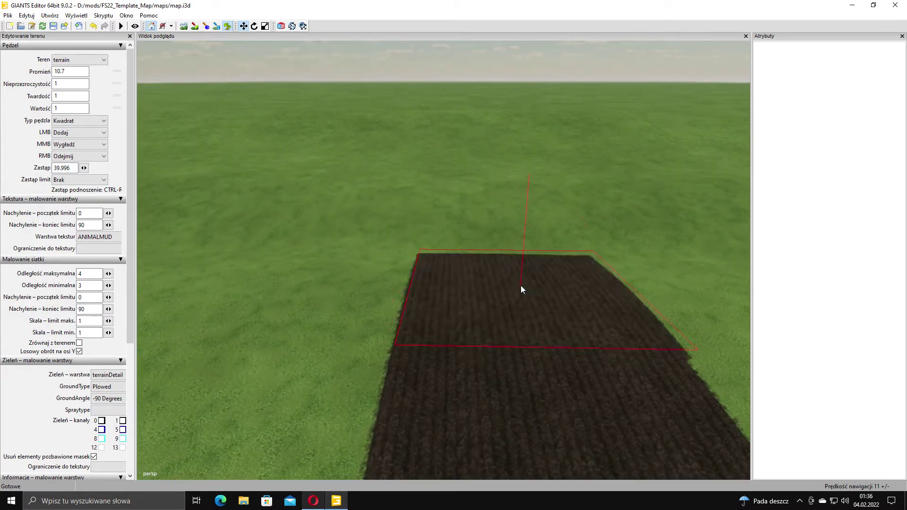
{"action": "scroll", "coordinate": [542, 202], "scroll_direction": "up", "scroll_amount": 3}
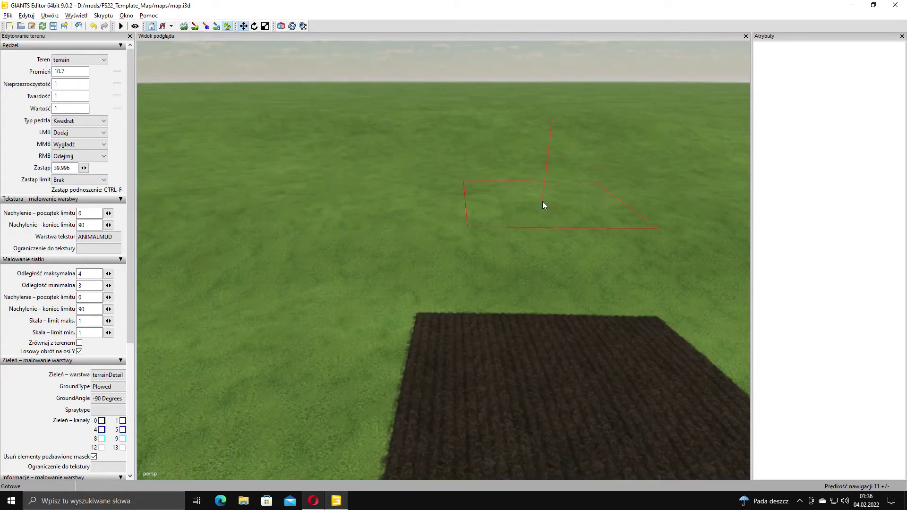
{"action": "left_click", "coordinate": [521, 246]}
Lengthen the plowed strip from its far end over the sloping grass with adjoining square brush patches.
{"action": "mouse_move", "coordinate": [480, 244]}
{"action": "left_mouse_down", "text": "alt"}
{"action": "mouse_move", "coordinate": [535, 217]}
{"action": "mouse_move", "coordinate": [569, 183]}
{"action": "left_mouse_up", "text": "alt"}
{"action": "scroll", "coordinate": [570, 198], "scroll_direction": "down", "scroll_amount": 3}
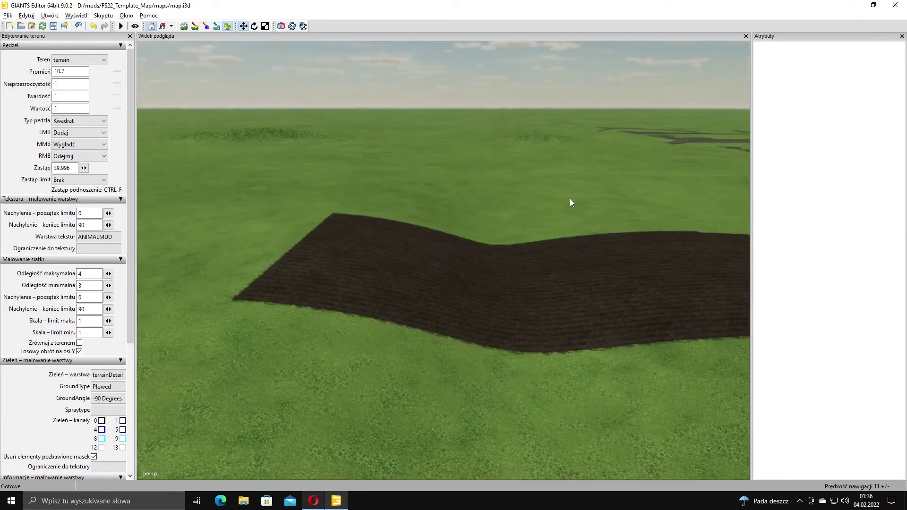
{"action": "middle_click_drag", "start_coordinate": [570, 199], "coordinate": [602, 250], "text": "alt"}
{"action": "mouse_move", "coordinate": [533, 250]}
{"action": "left_mouse_down", "text": "alt"}
{"action": "mouse_move", "coordinate": [613, 241]}
{"action": "mouse_move", "coordinate": [550, 286]}
{"action": "mouse_move", "coordinate": [539, 307]}
{"action": "left_mouse_up", "text": "alt"}
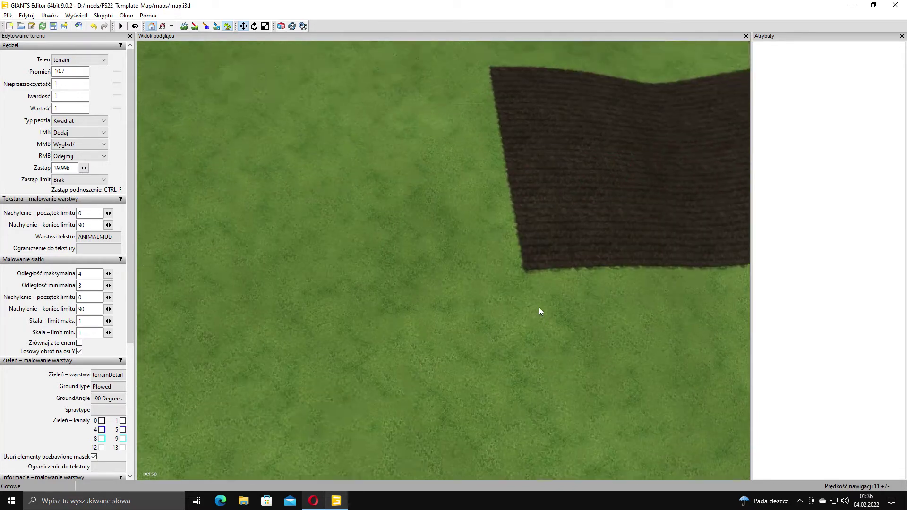
{"action": "scroll", "coordinate": [539, 307], "scroll_direction": "down", "scroll_amount": 1}
{"action": "mouse_move", "coordinate": [392, 178]}
{"action": "right_mouse_down"}
{"action": "mouse_move", "coordinate": [300, 196]}
{"action": "mouse_move", "coordinate": [439, 197]}
{"action": "mouse_move", "coordinate": [352, 194]}
{"action": "right_mouse_up"}
{"action": "left_click", "coordinate": [354, 192]}
{"action": "middle_click_drag", "start_coordinate": [355, 191], "coordinate": [526, 208], "text": "alt"}
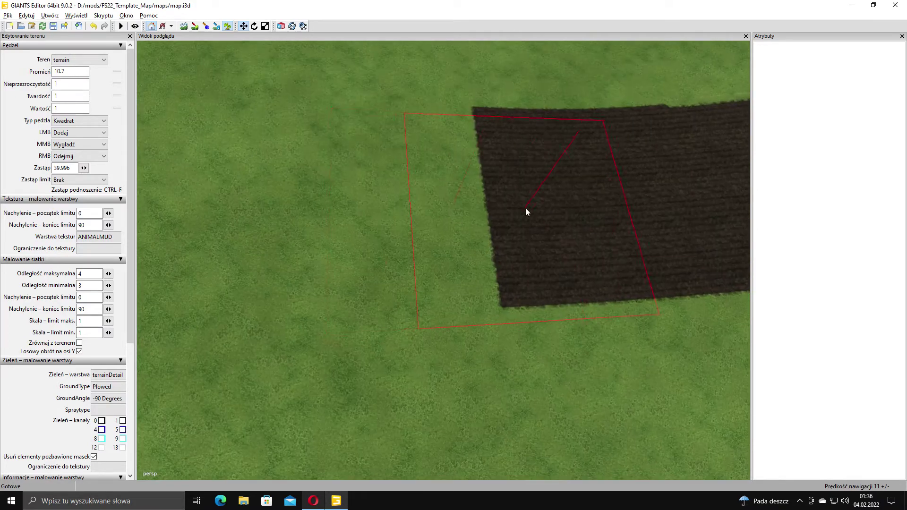
{"action": "left_click", "coordinate": [371, 194]}
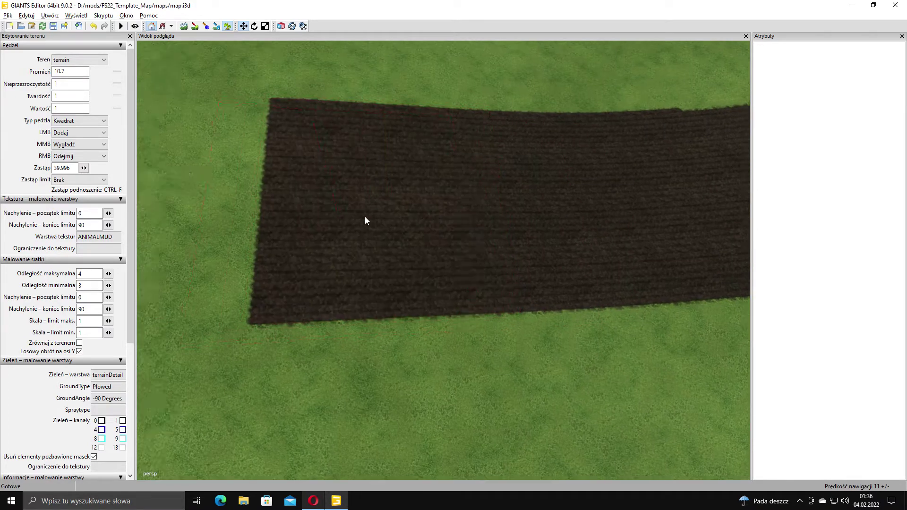
{"action": "key", "text": "ctrl+z"}
{"action": "left_click", "coordinate": [439, 205]}
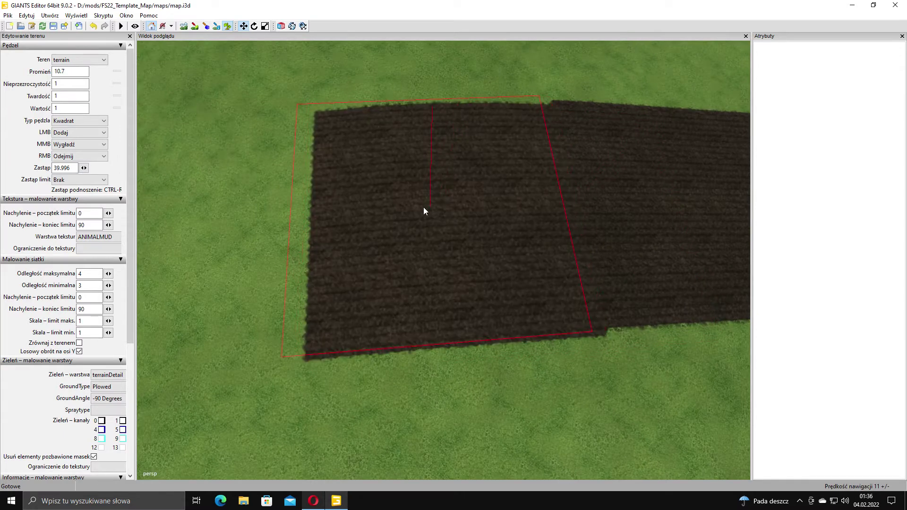
{"action": "key", "text": "ctrl+z"}
{"action": "left_click", "coordinate": [384, 235]}
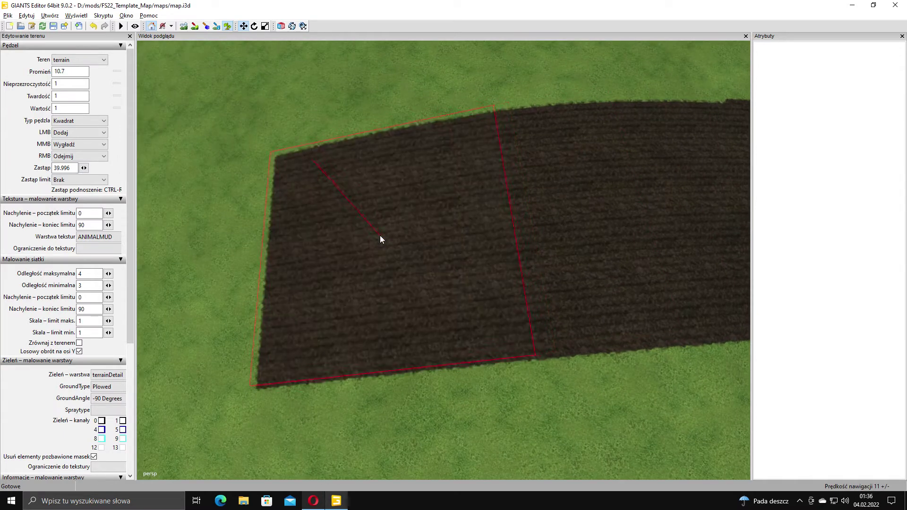
{"action": "key", "text": "ctrl+z"}
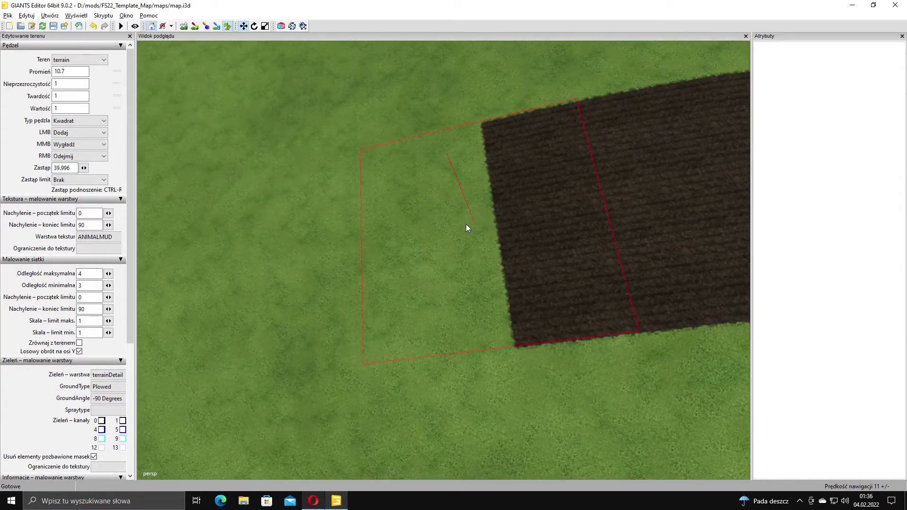
{"action": "left_click", "coordinate": [381, 242]}
{"action": "key", "text": "ctrl+z"}
Add more plowed patches to the strip's end, keeping its edges aligned with the existing furrows.
{"action": "mouse_move", "coordinate": [575, 188]}
{"action": "left_mouse_down", "text": "alt"}
{"action": "mouse_move", "coordinate": [533, 171]}
{"action": "mouse_move", "coordinate": [474, 222]}
{"action": "left_mouse_up", "text": "alt"}
{"action": "left_click", "coordinate": [426, 257]}
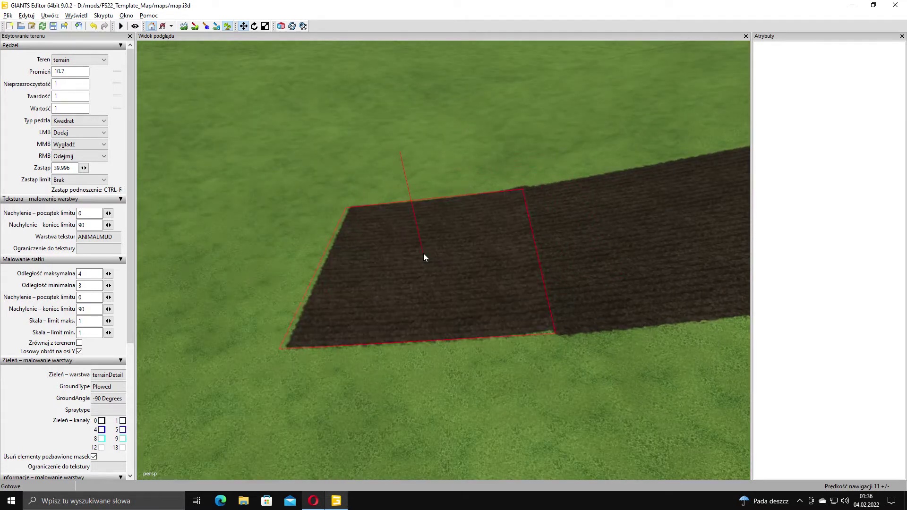
{"action": "key", "text": "ctrl+z"}
{"action": "left_click", "coordinate": [414, 263]}
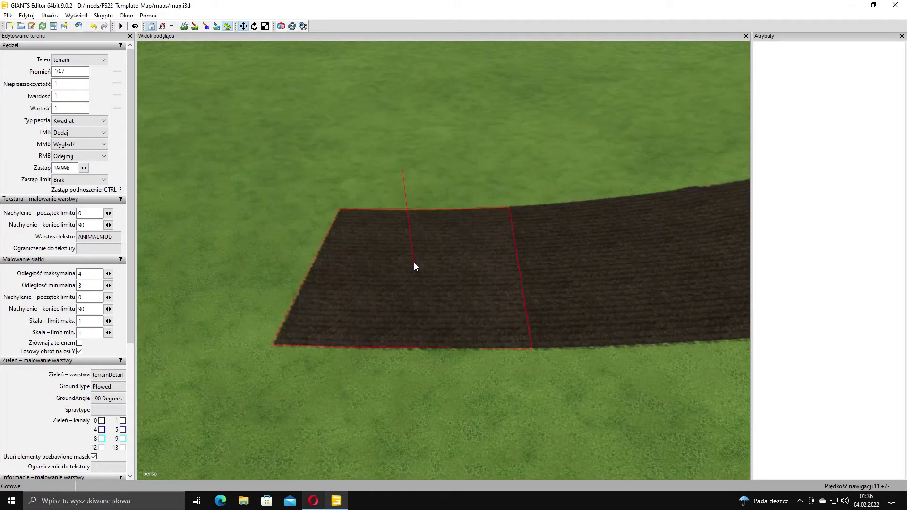
{"action": "key", "text": "ctrl+z"}
{"action": "left_click", "coordinate": [377, 261]}
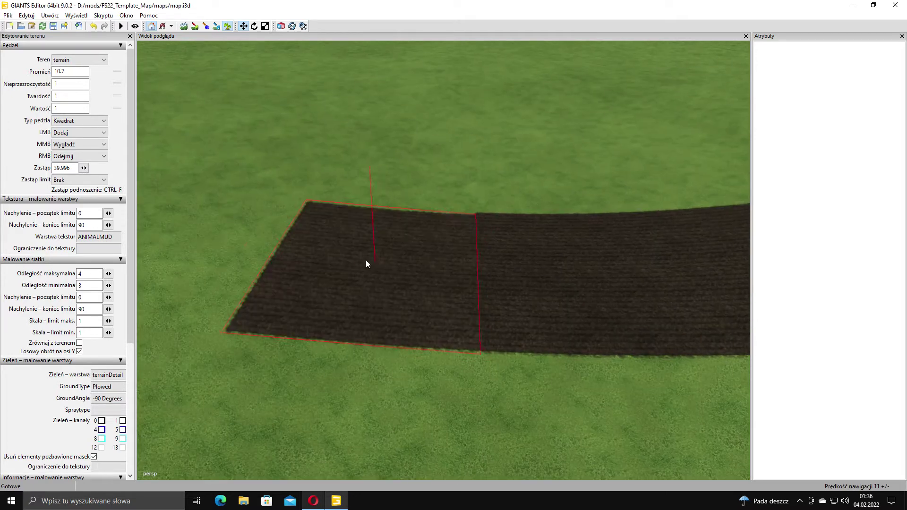
{"action": "key", "text": "ctrl+z"}
{"action": "left_click", "coordinate": [438, 259]}
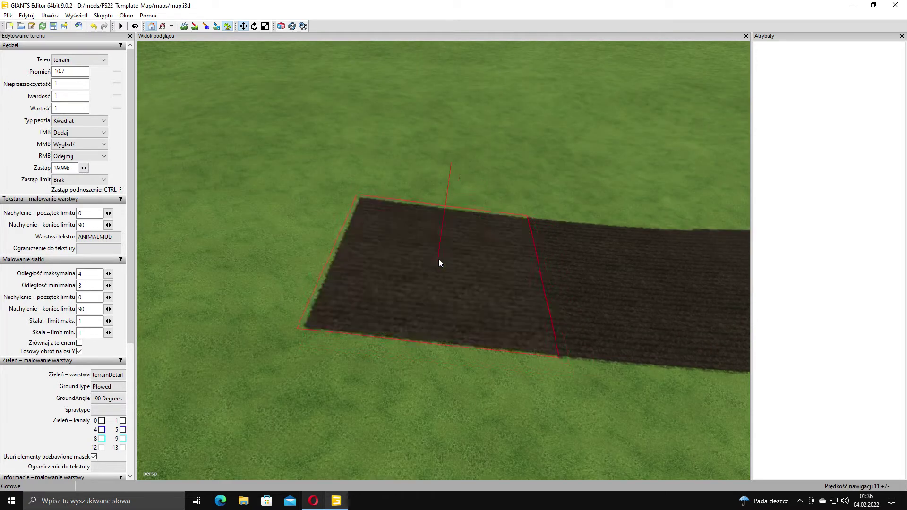
Paint further Plowed ground in line with the furrows beyond the strip's newest end, keeping the 10.7 brush radius.
{"action": "mouse_move", "coordinate": [439, 259]}
{"action": "left_mouse_down", "text": "alt"}
{"action": "mouse_move", "coordinate": [409, 233]}
{"action": "mouse_move", "coordinate": [376, 228]}
{"action": "mouse_move", "coordinate": [668, 241]}
{"action": "left_mouse_up", "text": "alt"}
{"action": "scroll", "coordinate": [572, 259], "scroll_direction": "down", "scroll_amount": 3}
{"action": "left_click_drag", "start_coordinate": [572, 259], "coordinate": [579, 278], "text": "alt"}
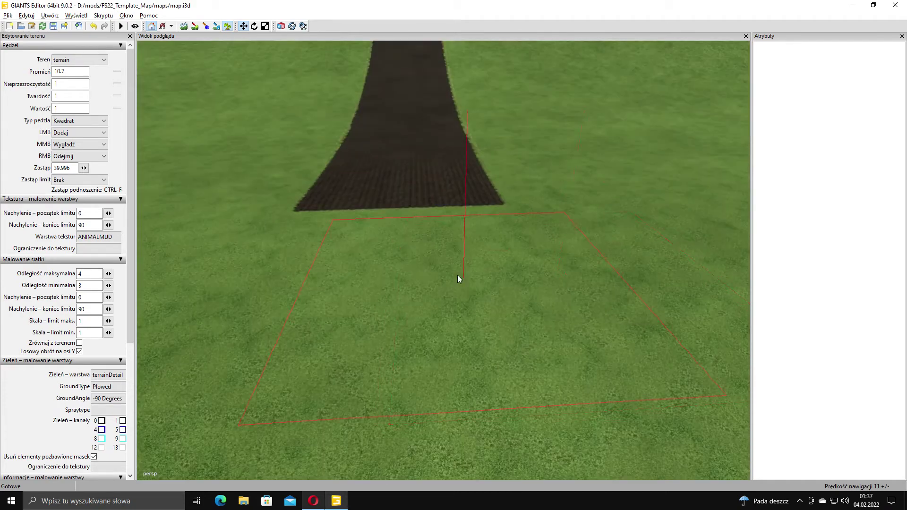
{"action": "left_click", "coordinate": [395, 254]}
{"action": "middle_click_drag", "start_coordinate": [395, 253], "coordinate": [408, 248], "text": "alt"}
{"action": "scroll", "coordinate": [409, 247], "scroll_direction": "down", "scroll_amount": 2}
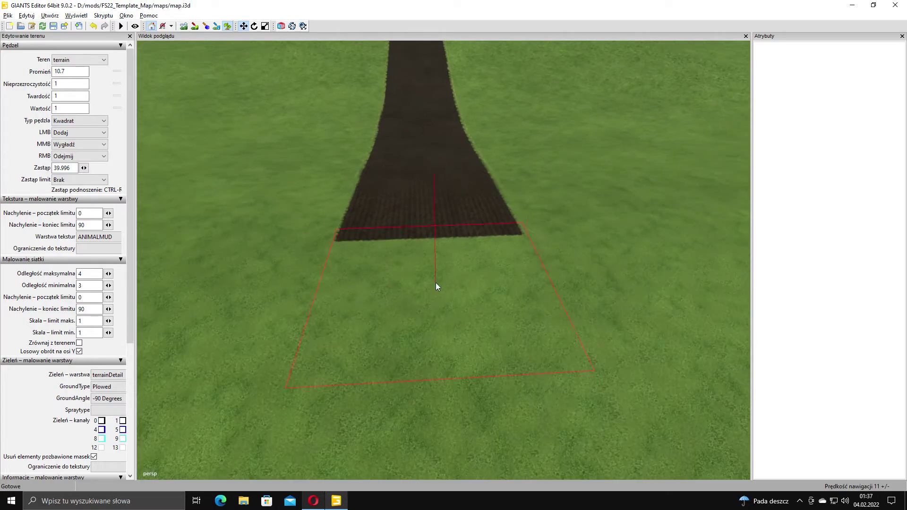
{"action": "left_click", "coordinate": [430, 298]}
{"action": "middle_click_drag", "start_coordinate": [457, 277], "coordinate": [467, 232], "text": "alt"}
{"action": "scroll", "coordinate": [467, 232], "scroll_direction": "down", "scroll_amount": 1}
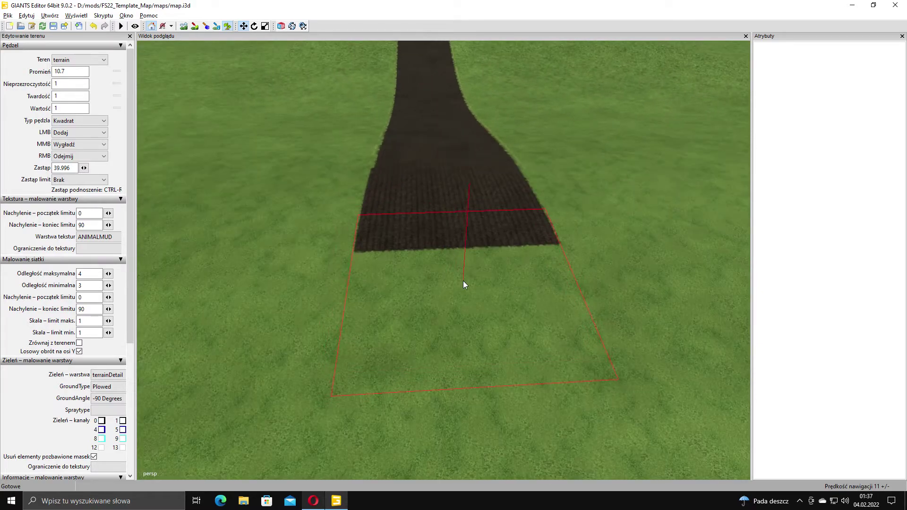
{"action": "left_click", "coordinate": [465, 327]}
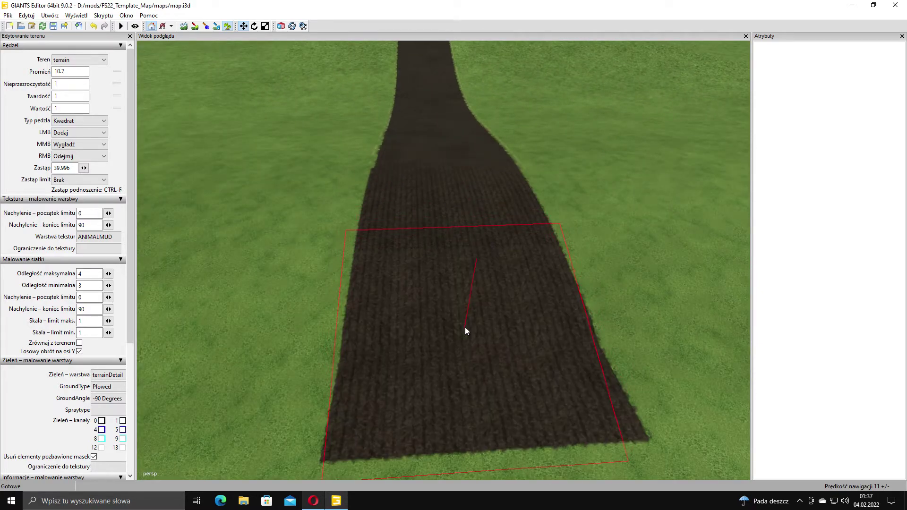
{"action": "middle_click_drag", "start_coordinate": [465, 327], "coordinate": [469, 212], "text": "alt"}
{"action": "scroll", "coordinate": [474, 231], "scroll_direction": "down", "scroll_amount": 2}
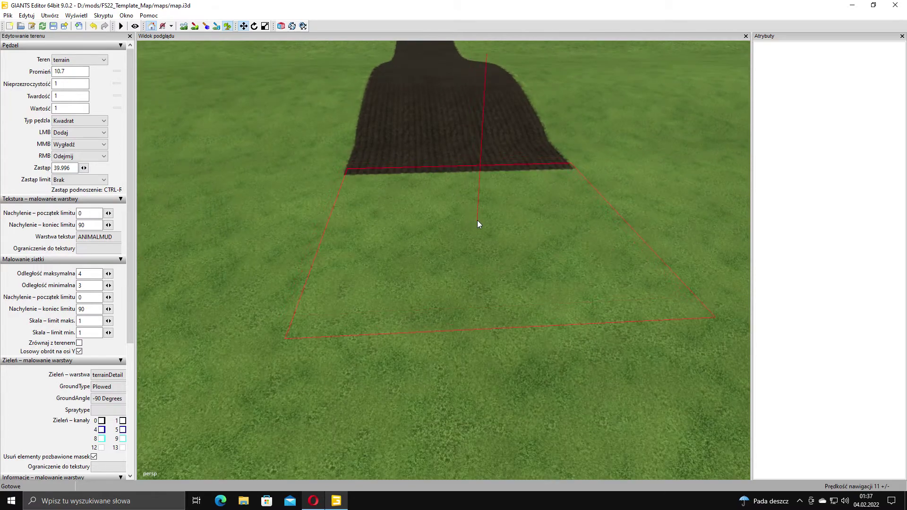
{"action": "left_click", "coordinate": [477, 220]}
{"action": "scroll", "coordinate": [450, 284], "scroll_direction": "down", "scroll_amount": 2}
{"action": "middle_click_drag", "start_coordinate": [484, 322], "coordinate": [483, 275], "text": "alt"}
{"action": "left_click", "coordinate": [505, 324]}
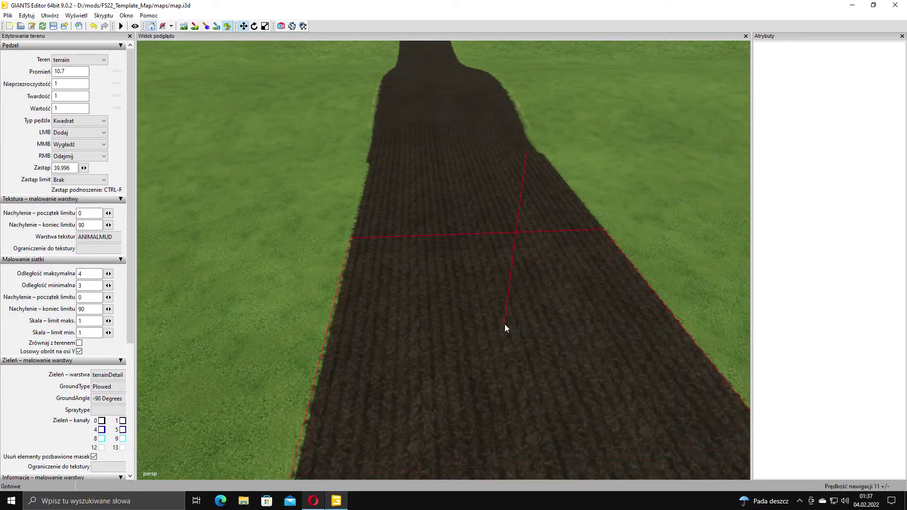
Examine the long plowed strip from several angles to check how it follows the terrain.
{"action": "left_click_drag", "start_coordinate": [504, 324], "coordinate": [482, 189], "text": "alt"}
{"action": "left_click_drag", "start_coordinate": [429, 299], "coordinate": [643, 160], "text": "alt"}
{"action": "middle_click_drag", "start_coordinate": [644, 161], "coordinate": [728, 217], "text": "alt"}
{"action": "scroll", "coordinate": [729, 217], "scroll_direction": "up", "scroll_amount": 3}
{"action": "left_click_drag", "start_coordinate": [492, 255], "coordinate": [452, 313], "text": "alt"}
{"action": "scroll", "coordinate": [452, 314], "scroll_direction": "up", "scroll_amount": 2}
{"action": "middle_click_drag", "start_coordinate": [727, 199], "coordinate": [650, 188], "text": "alt"}
{"action": "right_click_drag", "start_coordinate": [651, 191], "coordinate": [411, 294]}
{"action": "left_click_drag", "start_coordinate": [411, 291], "coordinate": [505, 326], "text": "alt"}
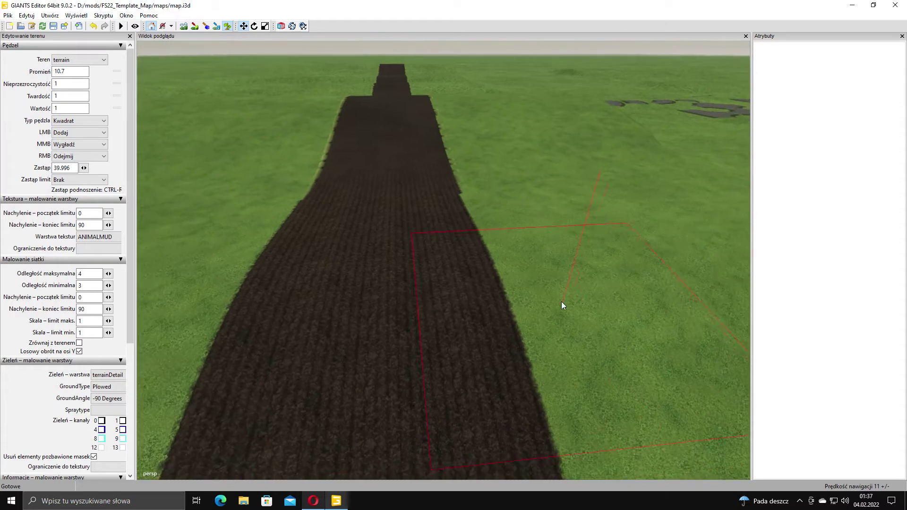
Reduce the brush radius to 3.7 and set the foliage layer to decoBush, checking its layer state options.
{"action": "scroll", "coordinate": [555, 288], "scroll_direction": "down", "scroll_amount": 7}
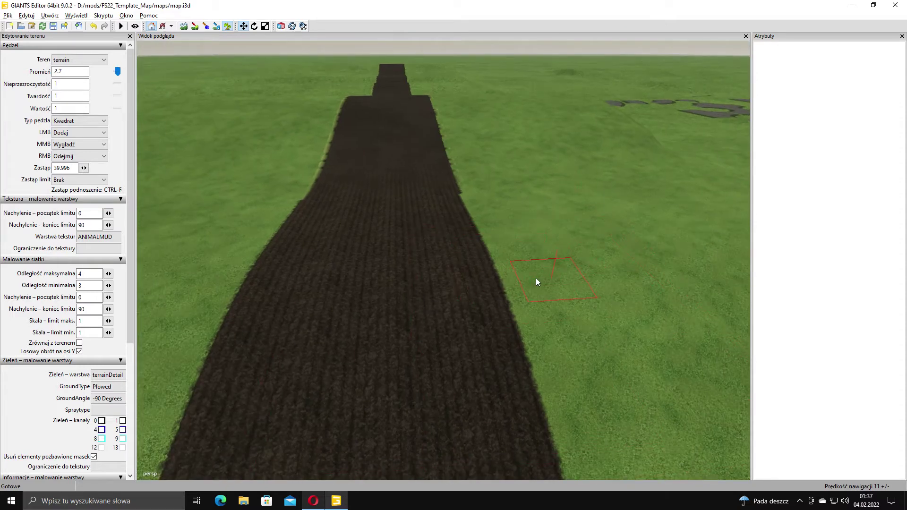
{"action": "middle_click_drag", "start_coordinate": [536, 278], "coordinate": [503, 280], "text": "alt"}
{"action": "left_click", "coordinate": [109, 375]}
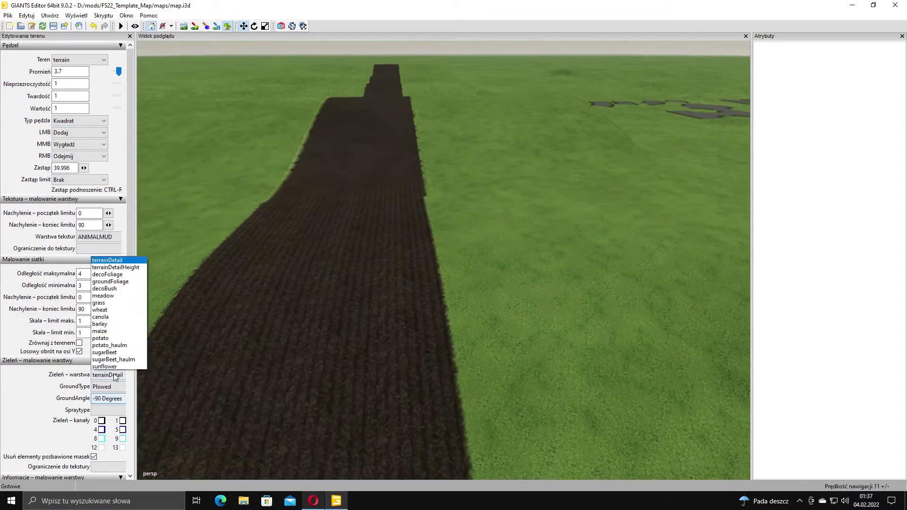
{"action": "left_click", "coordinate": [113, 202]}
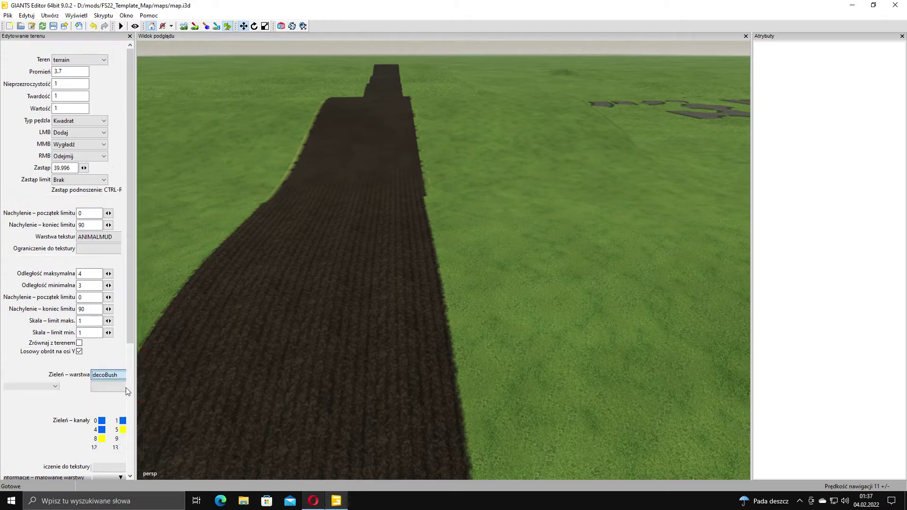
{"action": "left_click", "coordinate": [108, 386]}
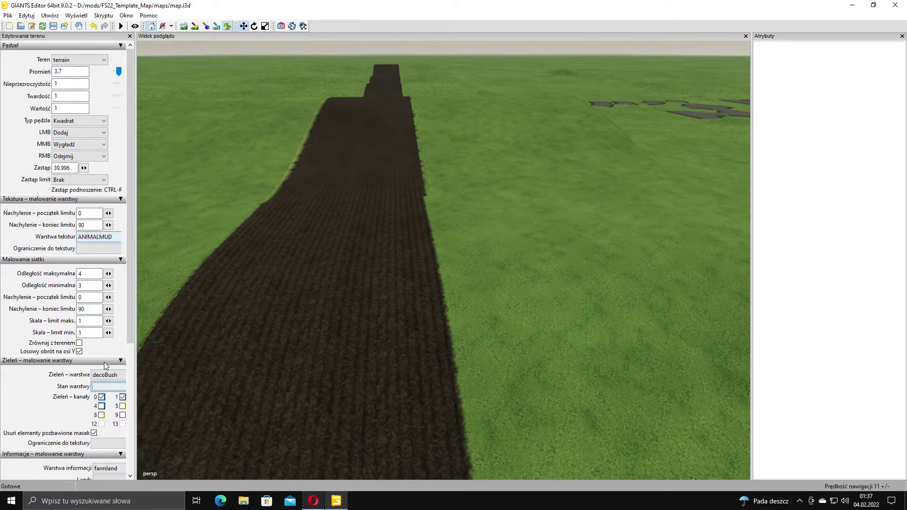
Set the foliage layer to meadow with the layer state harvest ready.
{"action": "left_click", "coordinate": [109, 375]}
{"action": "left_click", "coordinate": [112, 215]}
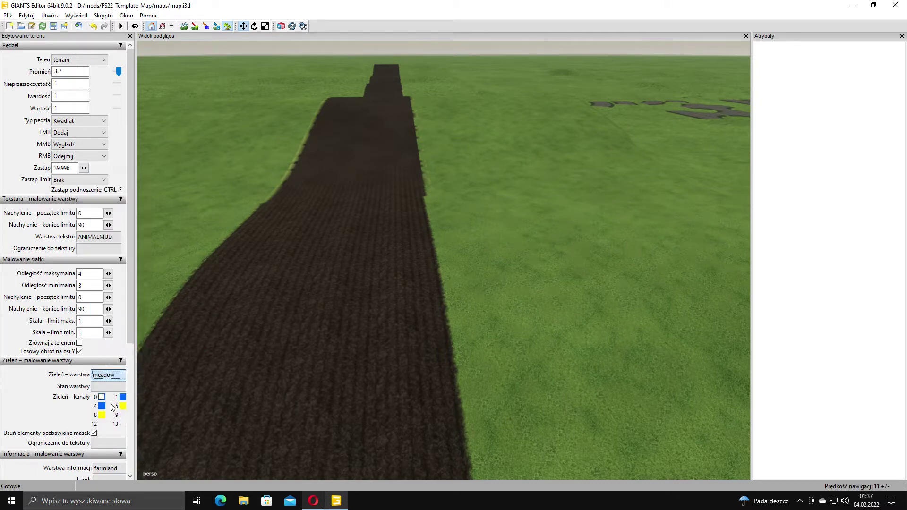
{"action": "left_click", "coordinate": [108, 387]}
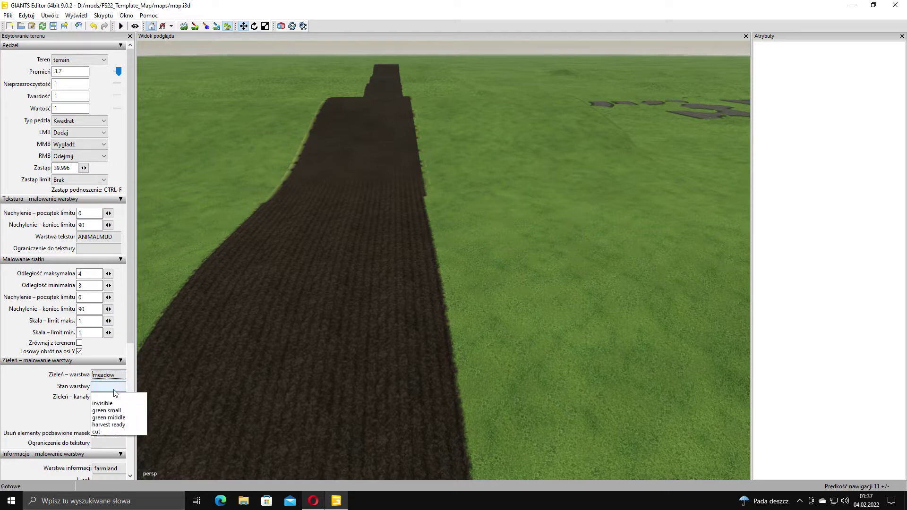
{"action": "left_click", "coordinate": [118, 425]}
Paint meadow foliage along one long edge of the plowed strip and around its roadside corner, using brush radius 3.7.
{"action": "middle_click_drag", "start_coordinate": [472, 326], "coordinate": [432, 299], "text": "alt"}
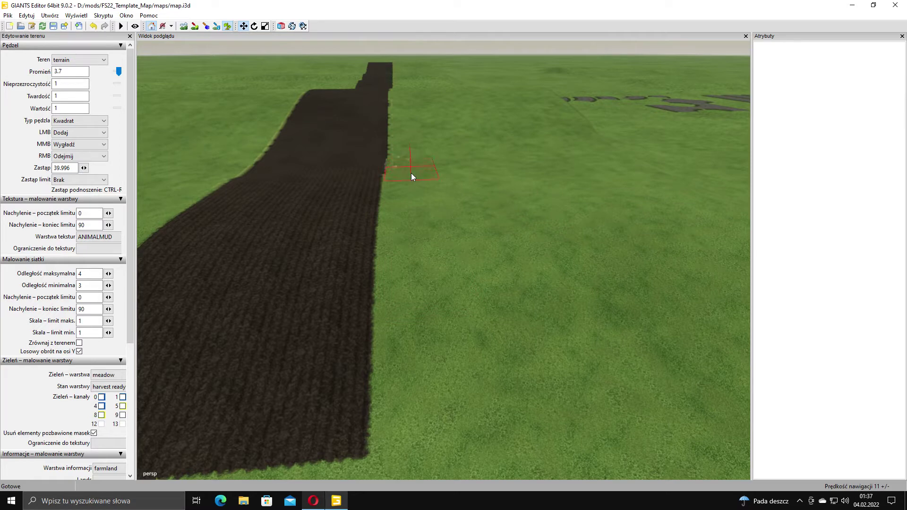
{"action": "left_click_drag", "start_coordinate": [413, 192], "coordinate": [430, 377]}
{"action": "middle_click_drag", "start_coordinate": [430, 378], "coordinate": [427, 305], "text": "alt"}
{"action": "left_click_drag", "start_coordinate": [427, 305], "coordinate": [441, 314], "text": "alt"}
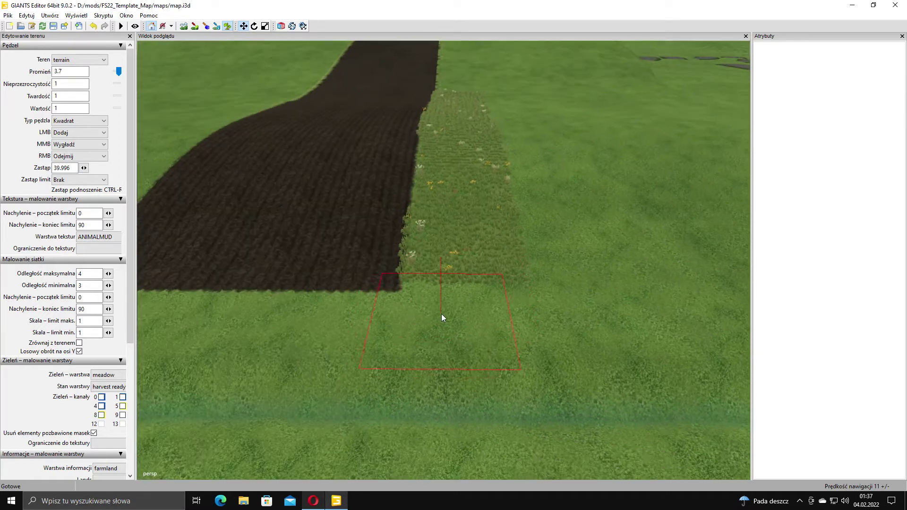
{"action": "scroll", "coordinate": [465, 295], "scroll_direction": "down", "scroll_amount": 1}
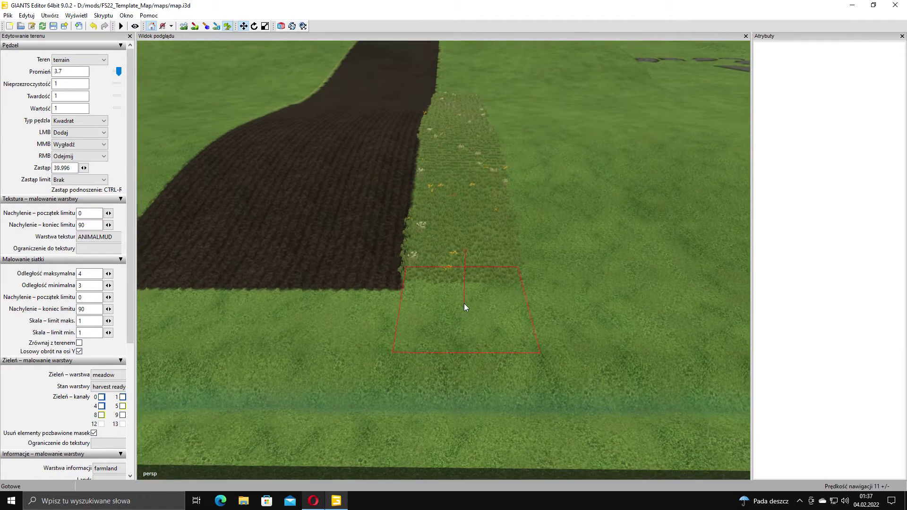
{"action": "left_click", "coordinate": [457, 301]}
Paint a meadow band across the plowed strip's short end, between the field and the road ditch.
{"action": "middle_click_drag", "start_coordinate": [457, 300], "coordinate": [453, 284], "text": "alt"}
{"action": "left_click_drag", "start_coordinate": [453, 285], "coordinate": [543, 247], "text": "alt"}
{"action": "mouse_move", "coordinate": [544, 251]}
{"action": "right_mouse_down"}
{"action": "mouse_move", "coordinate": [532, 232]}
{"action": "mouse_move", "coordinate": [458, 246]}
{"action": "right_mouse_up"}
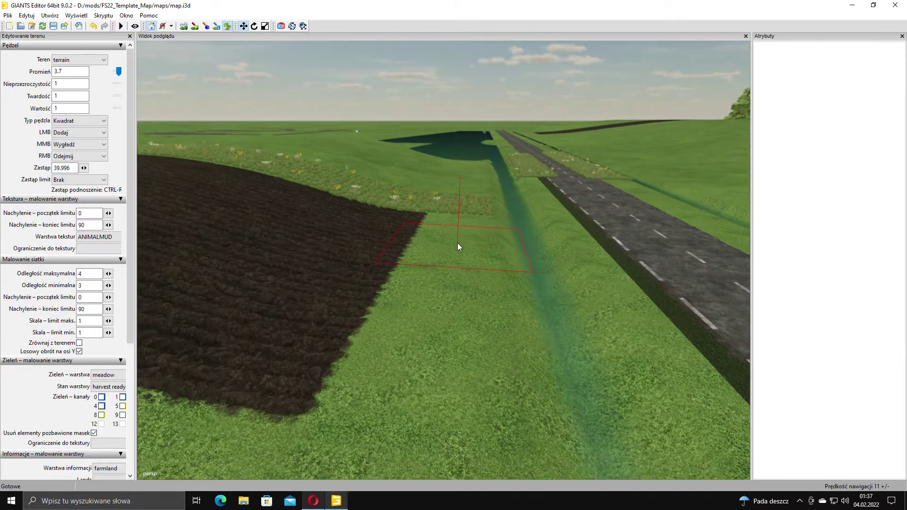
{"action": "left_click_drag", "start_coordinate": [465, 209], "coordinate": [431, 393]}
{"action": "mouse_move", "coordinate": [432, 394]}
{"action": "right_mouse_down"}
{"action": "mouse_move", "coordinate": [496, 313]}
{"action": "mouse_move", "coordinate": [447, 302]}
{"action": "mouse_move", "coordinate": [427, 258]}
{"action": "mouse_move", "coordinate": [449, 198]}
{"action": "right_mouse_up"}
{"action": "left_click_drag", "start_coordinate": [453, 194], "coordinate": [446, 431]}
Reduce the brush radius to 2.7 and paint meadow along the opposite long edge of the plowed strip.
{"action": "right_click_drag", "start_coordinate": [446, 431], "coordinate": [428, 258]}
{"action": "middle_click_drag", "start_coordinate": [427, 258], "coordinate": [454, 233], "text": "alt"}
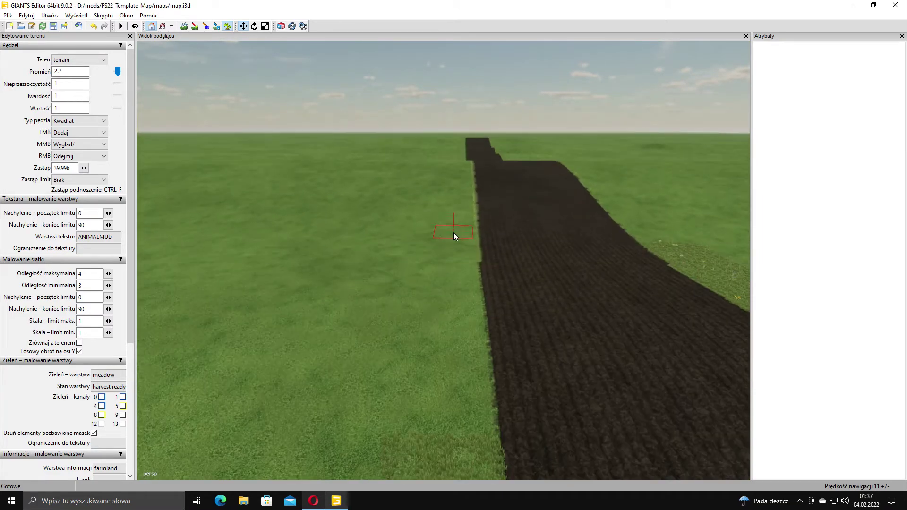
{"action": "scroll", "coordinate": [454, 232], "scroll_direction": "up", "scroll_amount": 2}
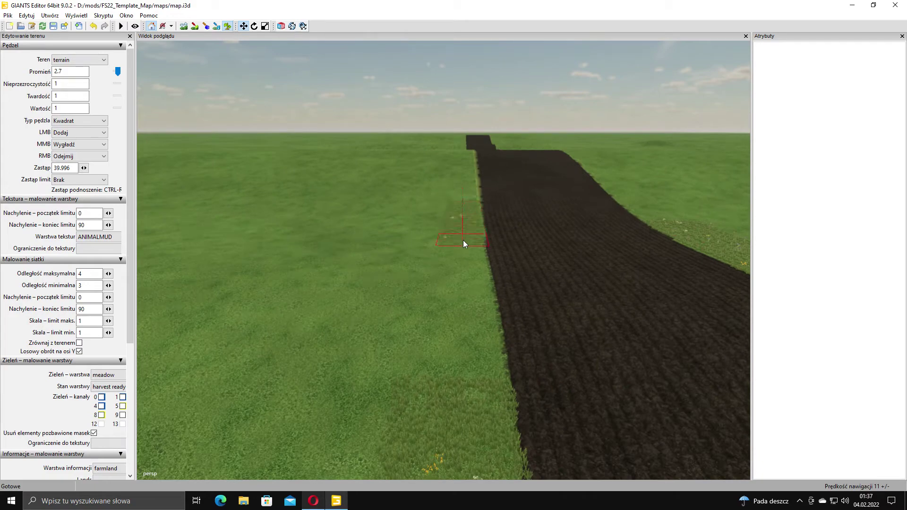
{"action": "left_click_drag", "start_coordinate": [463, 242], "coordinate": [452, 369]}
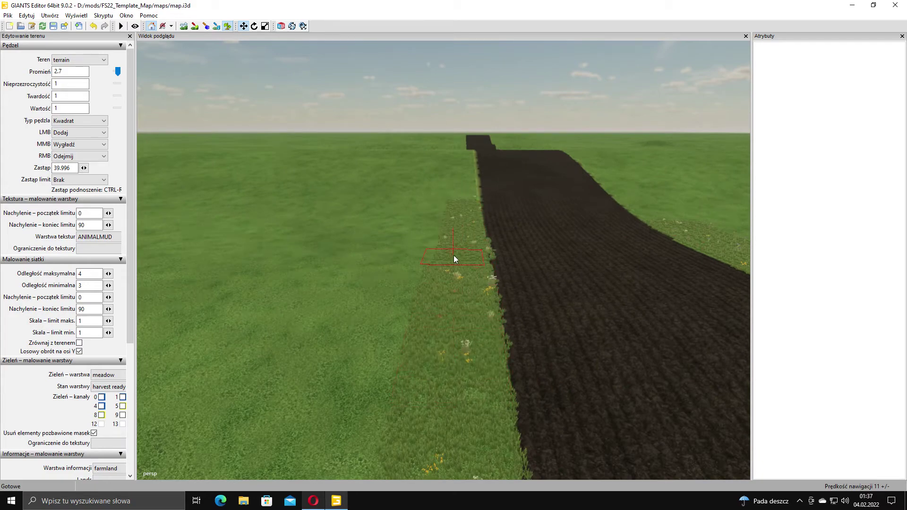
Extend the meadow border from the roadside end along the first long edge of the plowed strip.
{"action": "middle_click_drag", "start_coordinate": [533, 261], "coordinate": [424, 263], "text": "alt"}
{"action": "scroll", "coordinate": [490, 239], "scroll_direction": "up", "scroll_amount": 2}
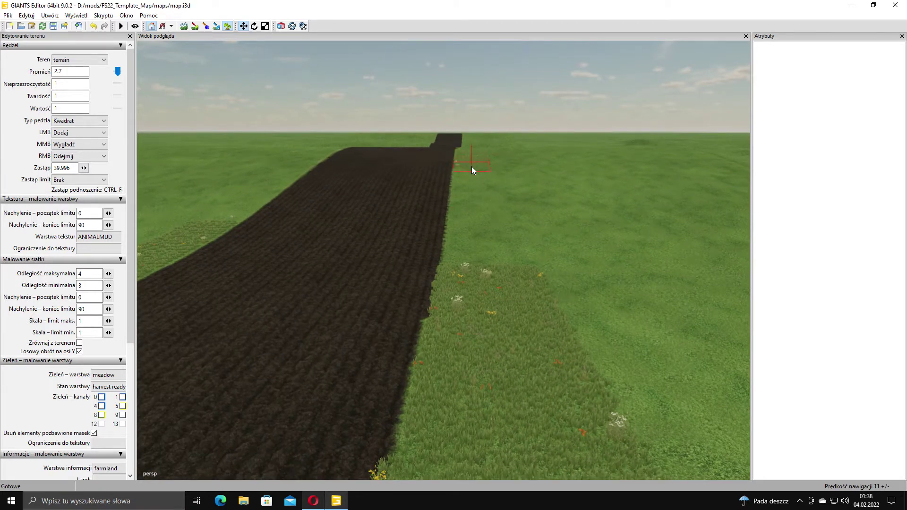
{"action": "mouse_move", "coordinate": [476, 222]}
{"action": "left_mouse_down"}
{"action": "mouse_move", "coordinate": [474, 260]}
{"action": "mouse_move", "coordinate": [396, 319]}
{"action": "left_mouse_up"}
{"action": "scroll", "coordinate": [580, 306], "scroll_direction": "down", "scroll_amount": 2}
{"action": "right_click_drag", "start_coordinate": [581, 310], "coordinate": [373, 354]}
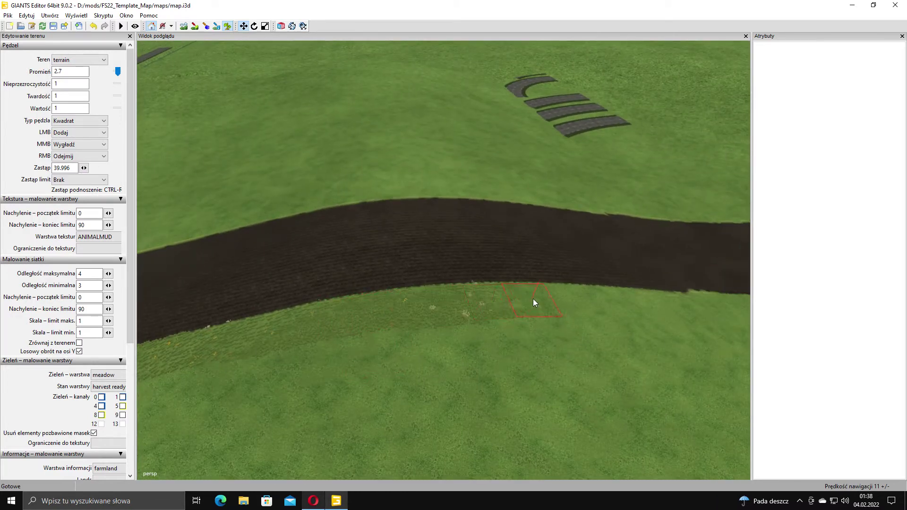
{"action": "mouse_move", "coordinate": [677, 306]}
{"action": "right_mouse_down"}
{"action": "mouse_move", "coordinate": [386, 324]}
{"action": "mouse_move", "coordinate": [361, 284]}
{"action": "mouse_move", "coordinate": [352, 303]}
{"action": "right_mouse_up"}
{"action": "mouse_move", "coordinate": [352, 303]}
{"action": "left_mouse_down"}
{"action": "mouse_move", "coordinate": [334, 301]}
{"action": "mouse_move", "coordinate": [392, 305]}
{"action": "left_mouse_up"}
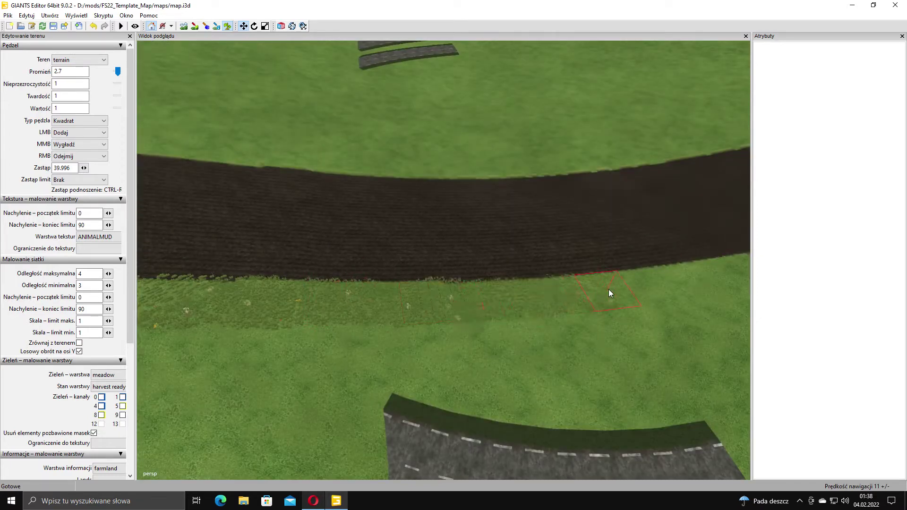
Continue the meadow border along the same edge through the strip's middle stretch, following its curves.
{"action": "right_click_drag", "start_coordinate": [703, 277], "coordinate": [372, 304]}
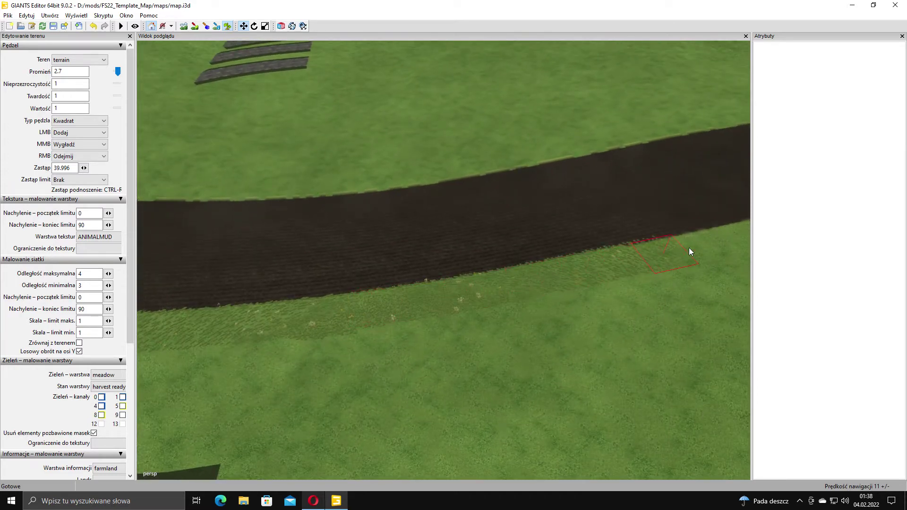
{"action": "right_click_drag", "start_coordinate": [690, 250], "coordinate": [283, 335]}
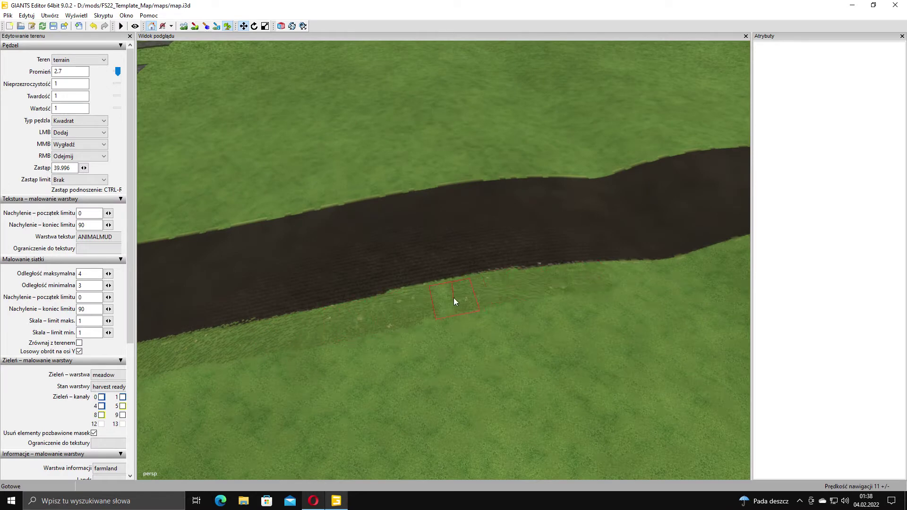
{"action": "mouse_move", "coordinate": [614, 302]}
{"action": "middle_mouse_down", "text": "alt"}
{"action": "mouse_move", "coordinate": [532, 310]}
{"action": "mouse_move", "coordinate": [459, 298]}
{"action": "mouse_move", "coordinate": [298, 337]}
{"action": "middle_mouse_up", "text": "alt"}
{"action": "scroll", "coordinate": [460, 299], "scroll_direction": "up", "scroll_amount": 1}
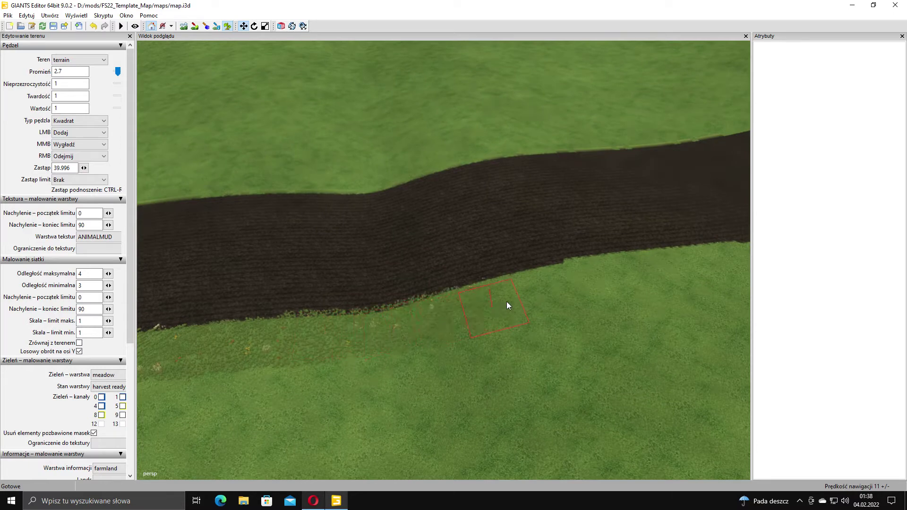
{"action": "right_click_drag", "start_coordinate": [687, 267], "coordinate": [421, 316]}
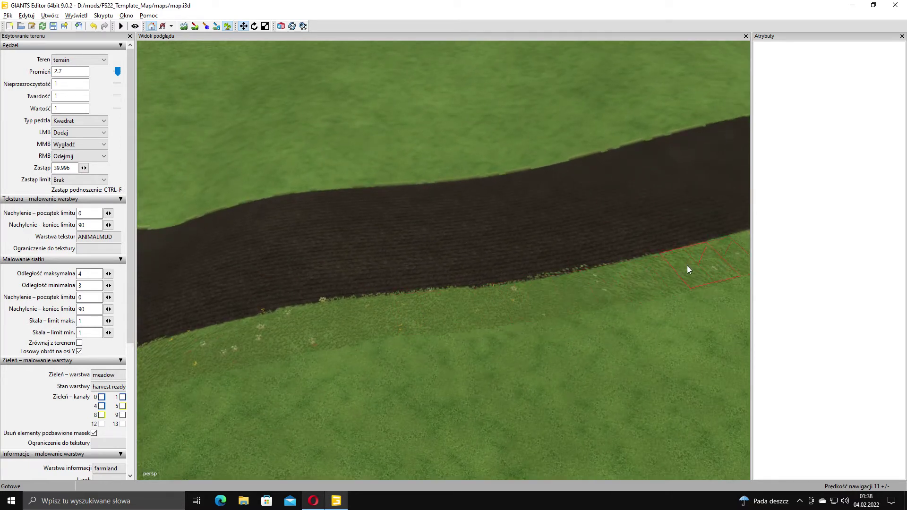
{"action": "right_click_drag", "start_coordinate": [687, 265], "coordinate": [256, 352]}
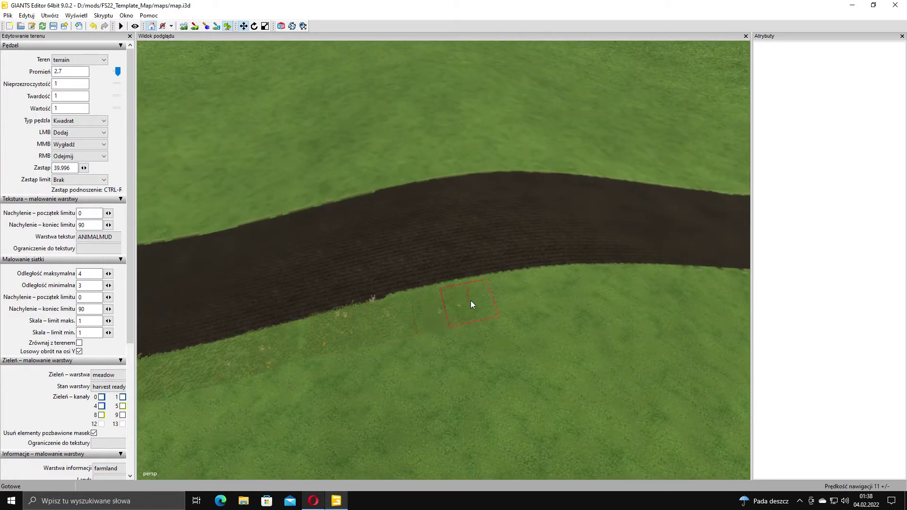
{"action": "right_click_drag", "start_coordinate": [307, 340], "coordinate": [278, 350]}
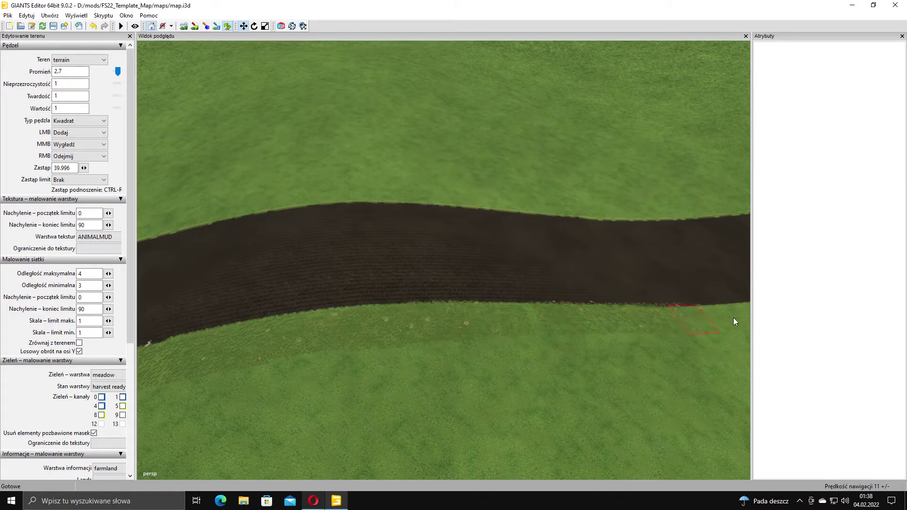
Complete the meadow border along this edge up to the plowed strip's far end, filling the gap left along it.
{"action": "mouse_move", "coordinate": [733, 322]}
{"action": "right_mouse_down"}
{"action": "mouse_move", "coordinate": [408, 320]}
{"action": "mouse_move", "coordinate": [284, 335]}
{"action": "right_mouse_up"}
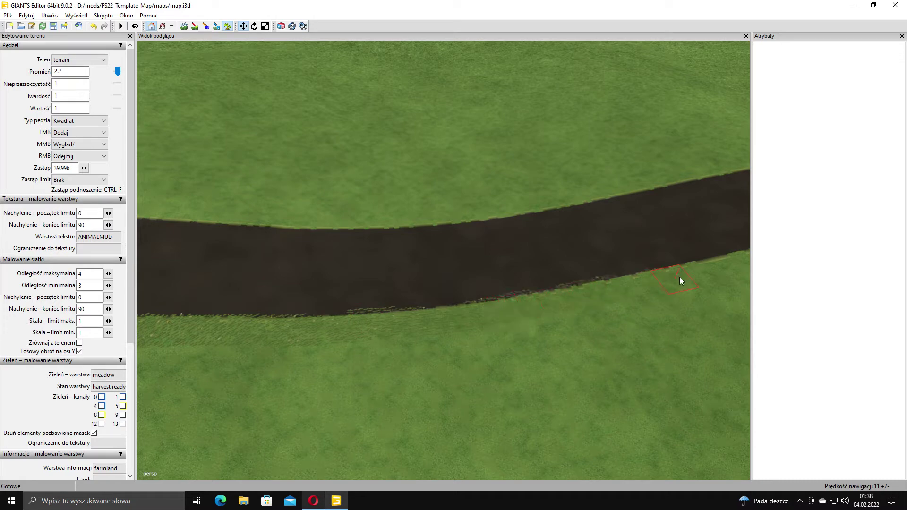
{"action": "mouse_move", "coordinate": [680, 280]}
{"action": "right_mouse_down"}
{"action": "mouse_move", "coordinate": [275, 340]}
{"action": "mouse_move", "coordinate": [375, 308]}
{"action": "right_mouse_up"}
{"action": "key", "text": "Right"}
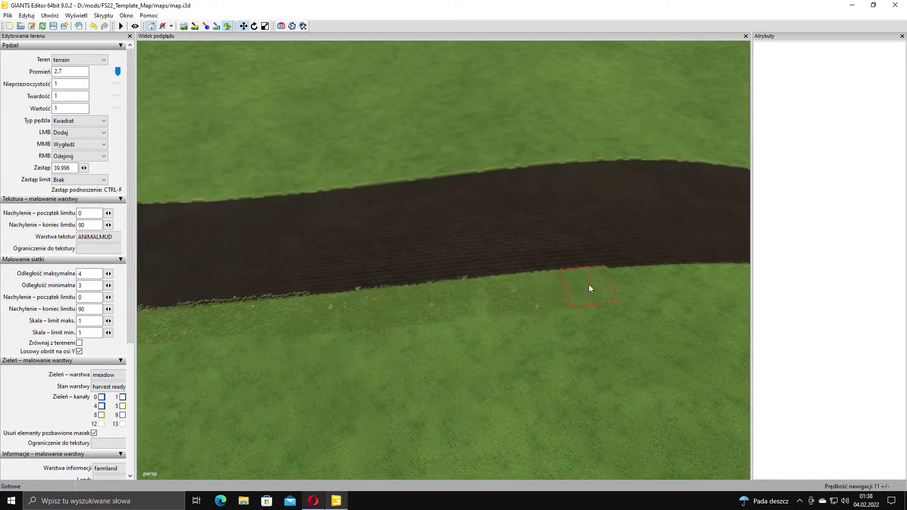
{"action": "mouse_move", "coordinate": [476, 299]}
{"action": "right_mouse_down"}
{"action": "mouse_move", "coordinate": [330, 300]}
{"action": "mouse_move", "coordinate": [350, 297]}
{"action": "right_mouse_up"}
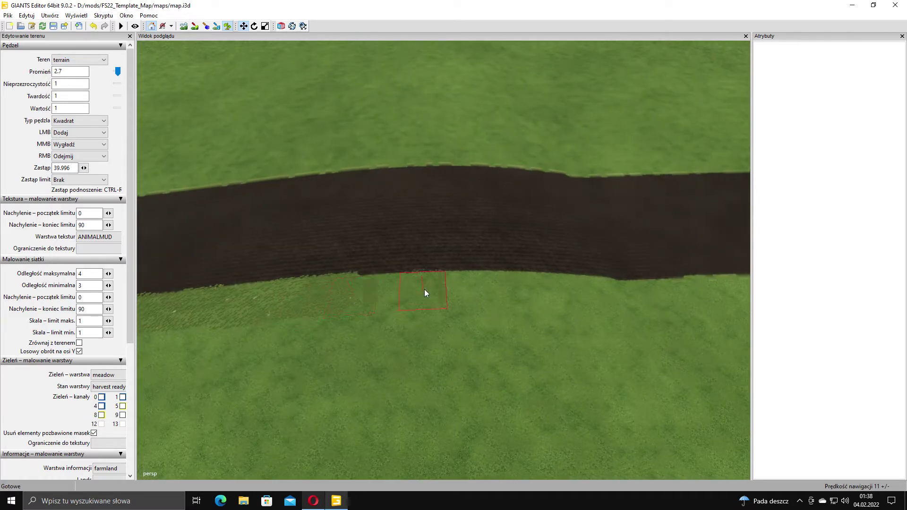
{"action": "right_click_drag", "start_coordinate": [589, 294], "coordinate": [311, 291]}
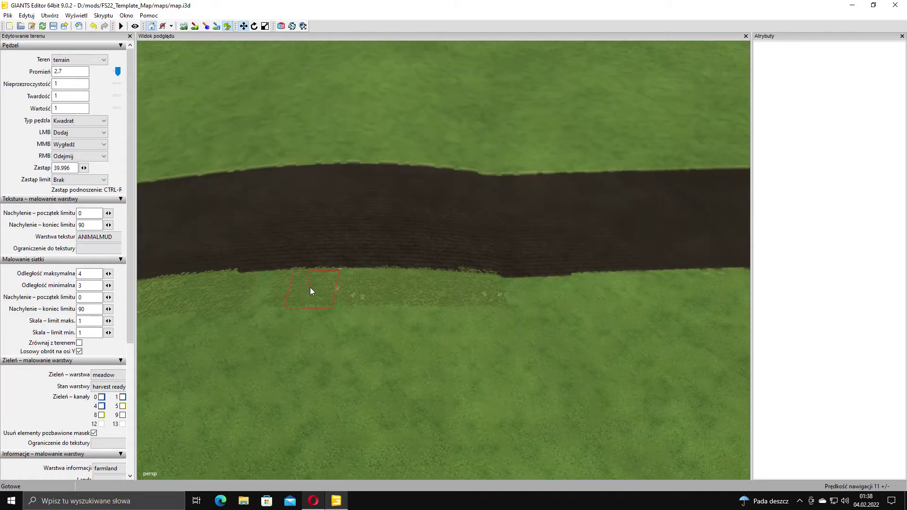
{"action": "right_click_drag", "start_coordinate": [249, 287], "coordinate": [299, 290]}
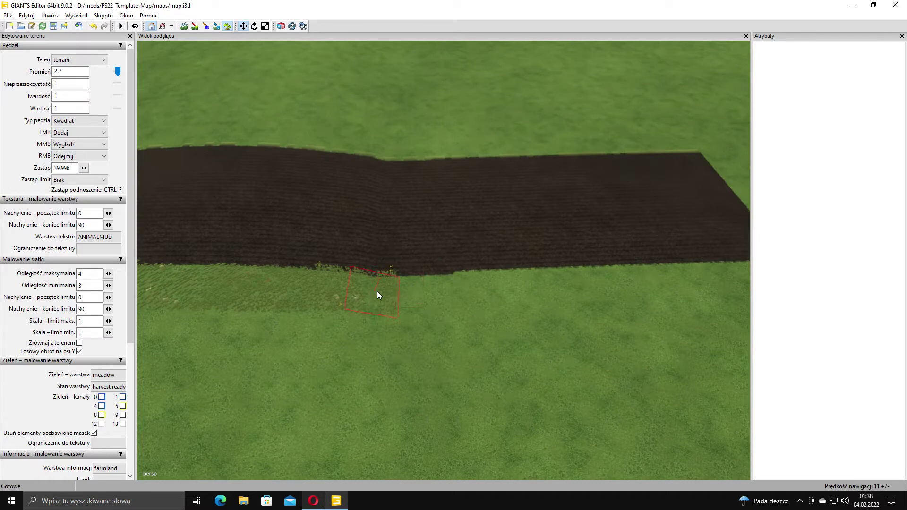
{"action": "left_click_drag", "start_coordinate": [471, 287], "coordinate": [531, 286]}
{"action": "middle_click_drag", "start_coordinate": [531, 286], "coordinate": [344, 286], "text": "alt"}
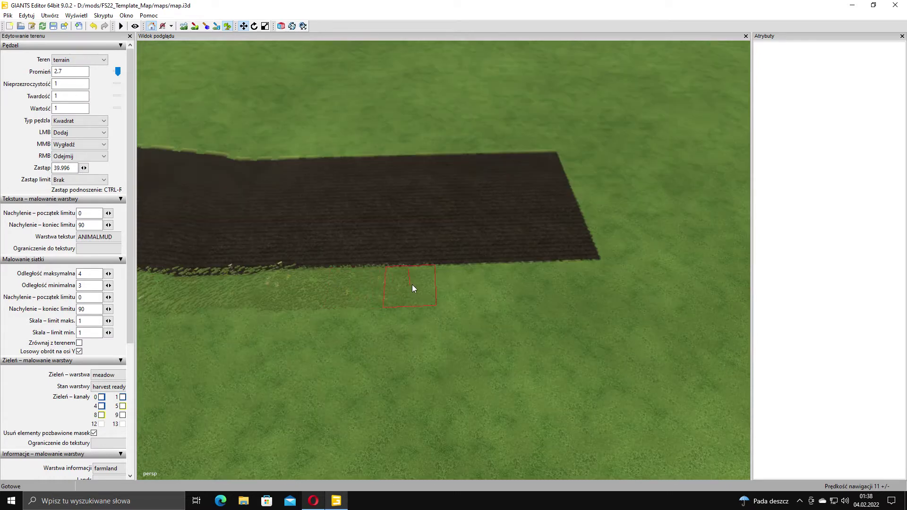
{"action": "mouse_move", "coordinate": [412, 288]}
{"action": "left_mouse_down"}
{"action": "mouse_move", "coordinate": [516, 288]}
{"action": "mouse_move", "coordinate": [465, 261]}
{"action": "mouse_move", "coordinate": [309, 252]}
{"action": "mouse_move", "coordinate": [359, 196]}
{"action": "mouse_move", "coordinate": [315, 157]}
{"action": "left_mouse_up"}
Paint meadow along the opposite long edge of the plowed strip at its far end, down to the corner.
{"action": "scroll", "coordinate": [359, 197], "scroll_direction": "up", "scroll_amount": 3}
{"action": "right_click_drag", "start_coordinate": [315, 159], "coordinate": [397, 169]}
{"action": "mouse_move", "coordinate": [397, 165]}
{"action": "left_mouse_down", "text": "alt"}
{"action": "mouse_move", "coordinate": [404, 175]}
{"action": "mouse_move", "coordinate": [363, 212]}
{"action": "left_mouse_up", "text": "alt"}
{"action": "mouse_move", "coordinate": [419, 213]}
{"action": "right_mouse_down"}
{"action": "mouse_move", "coordinate": [413, 191]}
{"action": "mouse_move", "coordinate": [548, 231]}
{"action": "mouse_move", "coordinate": [562, 216]}
{"action": "right_mouse_up"}
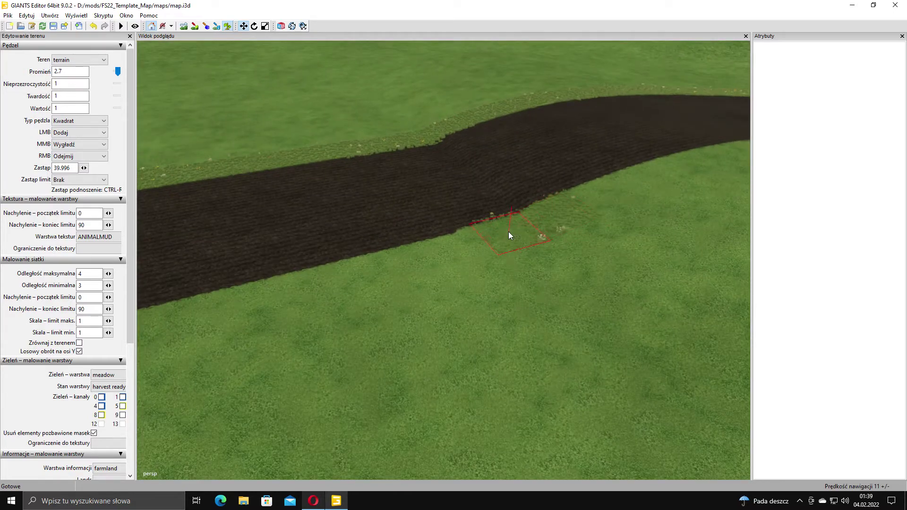
{"action": "mouse_move", "coordinate": [283, 287]}
{"action": "right_mouse_down"}
{"action": "mouse_move", "coordinate": [354, 265]}
{"action": "mouse_move", "coordinate": [355, 285]}
{"action": "right_mouse_up"}
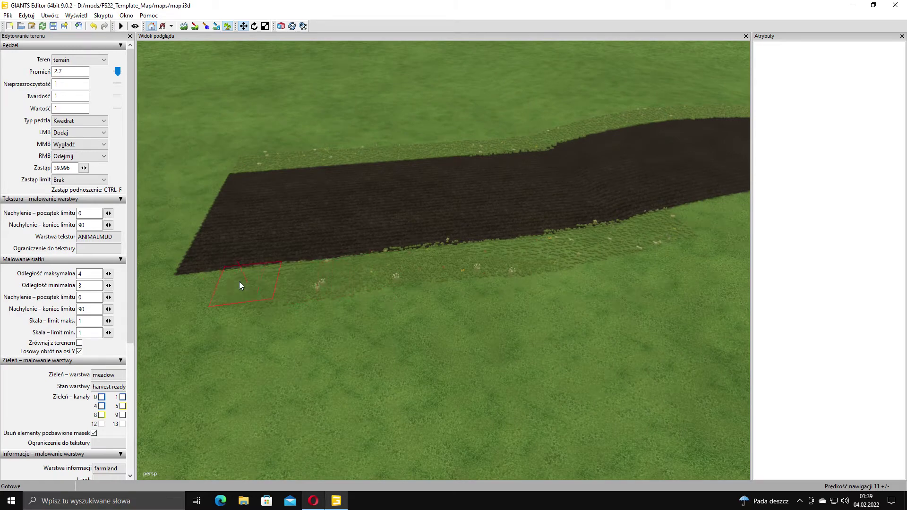
Extend the opposite edge's meadow border from the far end back towards the road.
{"action": "mouse_move", "coordinate": [183, 287]}
{"action": "right_mouse_down"}
{"action": "mouse_move", "coordinate": [523, 236]}
{"action": "mouse_move", "coordinate": [446, 262]}
{"action": "right_mouse_up"}
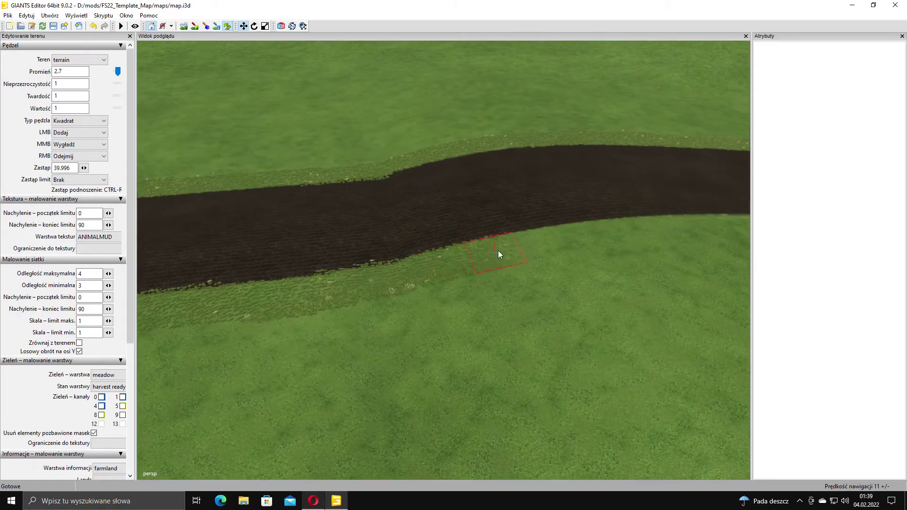
{"action": "mouse_move", "coordinate": [702, 230]}
{"action": "right_mouse_down"}
{"action": "mouse_move", "coordinate": [591, 254]}
{"action": "mouse_move", "coordinate": [428, 270]}
{"action": "right_mouse_up"}
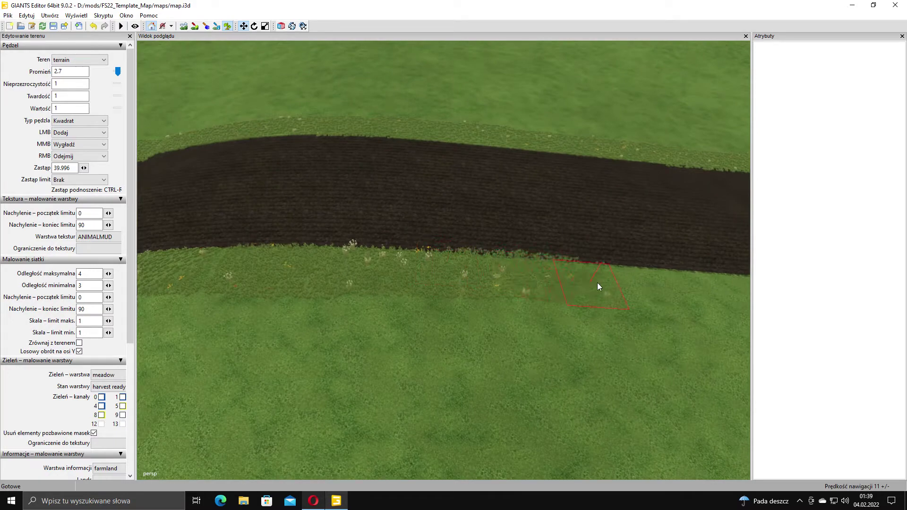
{"action": "mouse_move", "coordinate": [492, 283]}
{"action": "right_mouse_down"}
{"action": "mouse_move", "coordinate": [597, 170]}
{"action": "mouse_move", "coordinate": [595, 135]}
{"action": "mouse_move", "coordinate": [559, 168]}
{"action": "mouse_move", "coordinate": [523, 161]}
{"action": "right_mouse_up"}
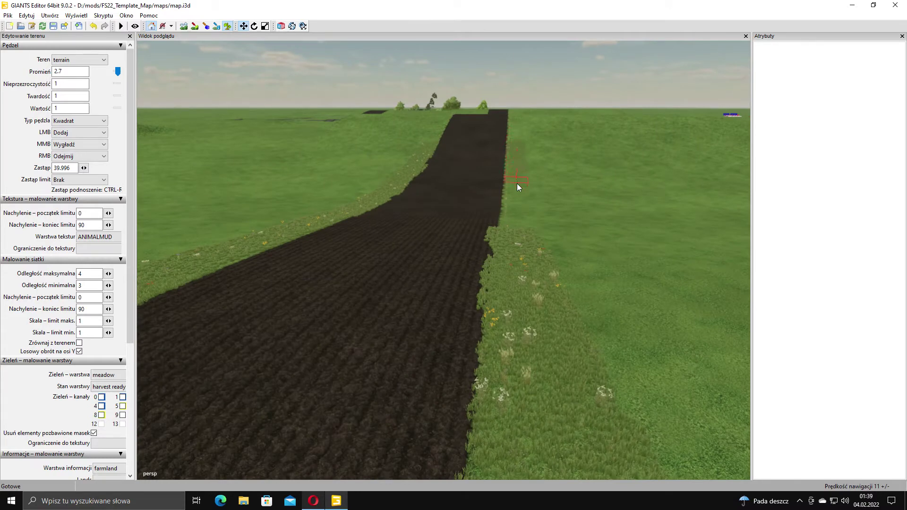
{"action": "mouse_move", "coordinate": [517, 230]}
{"action": "middle_mouse_down", "text": "alt"}
{"action": "mouse_move", "coordinate": [513, 254]}
{"action": "mouse_move", "coordinate": [535, 289]}
{"action": "mouse_move", "coordinate": [540, 261]}
{"action": "mouse_move", "coordinate": [489, 330]}
{"action": "middle_mouse_up", "text": "alt"}
{"action": "right_click_drag", "start_coordinate": [488, 335], "coordinate": [236, 98]}
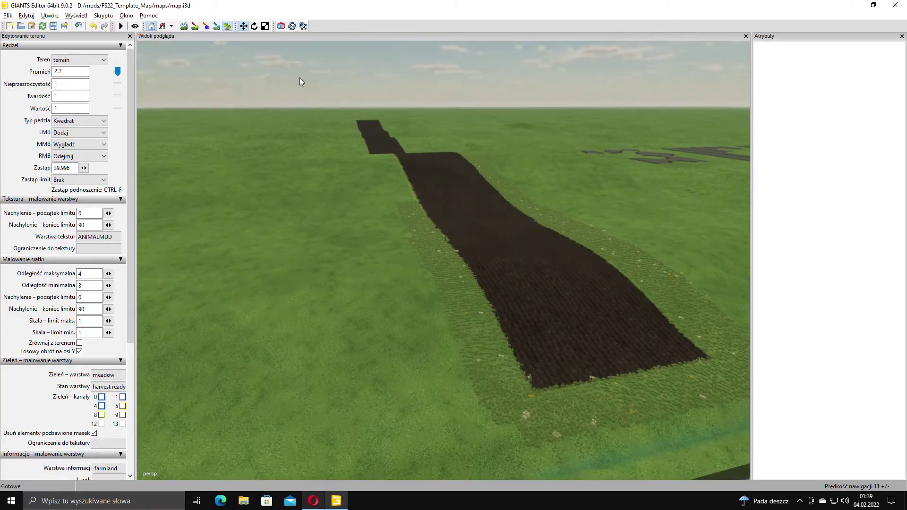
Walk from the road onto the plowed field in eye-level view to examine the meadow borders.
{"action": "right_click_drag", "start_coordinate": [300, 78], "coordinate": [540, 174]}
{"action": "left_click", "coordinate": [135, 26]}
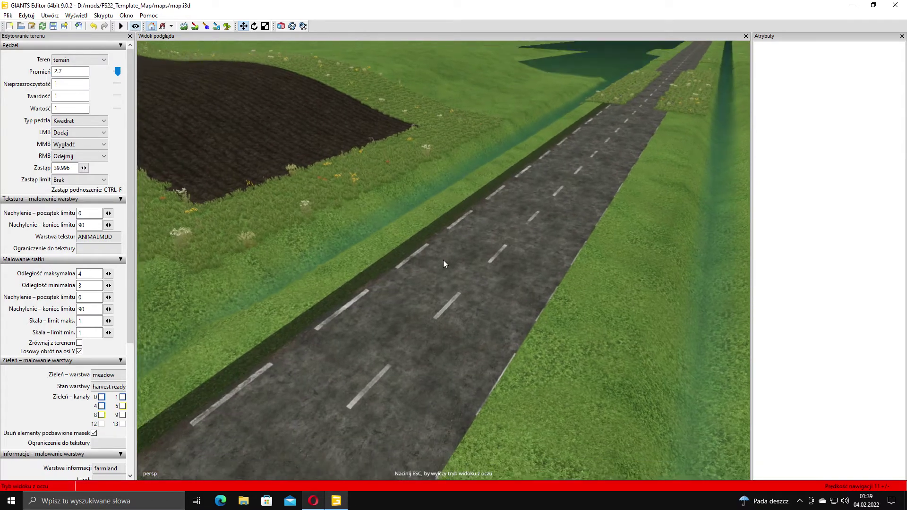
{"action": "key", "text": "w"}
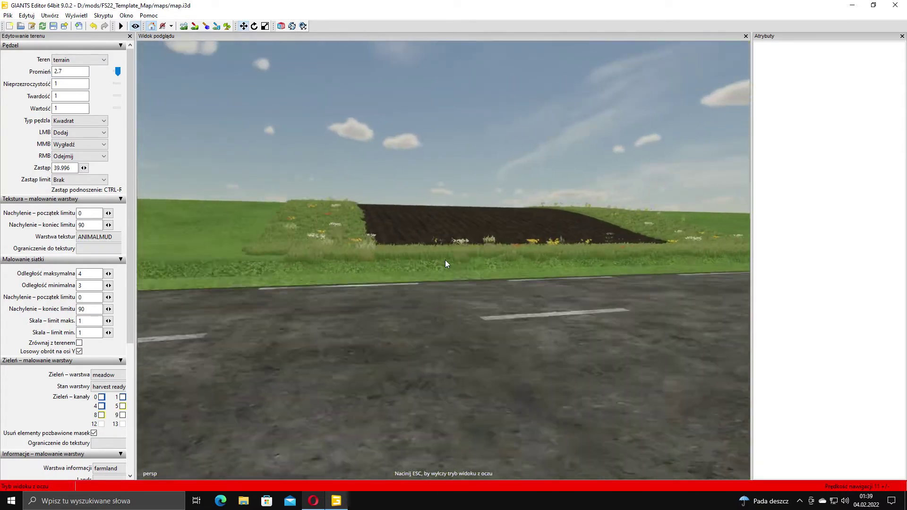
{"action": "key", "text": "w"}
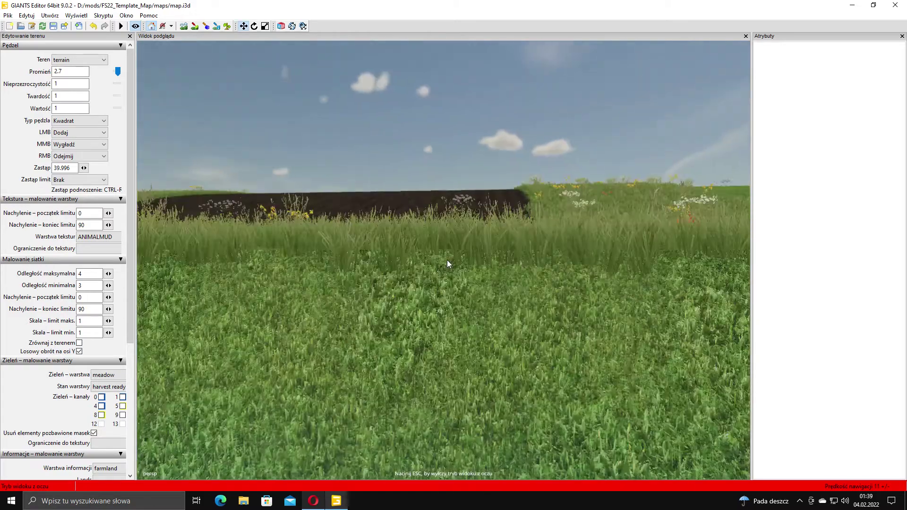
{"action": "key", "text": "w"}
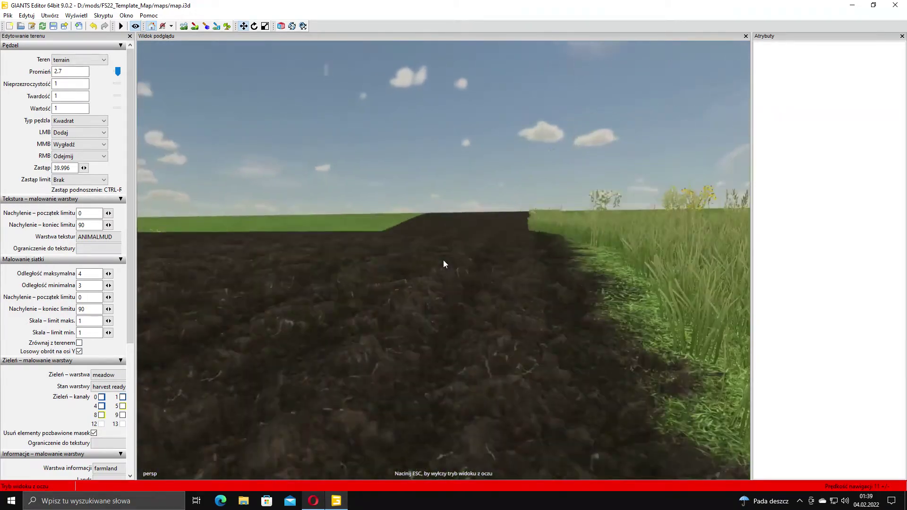
{"action": "key", "text": "w"}
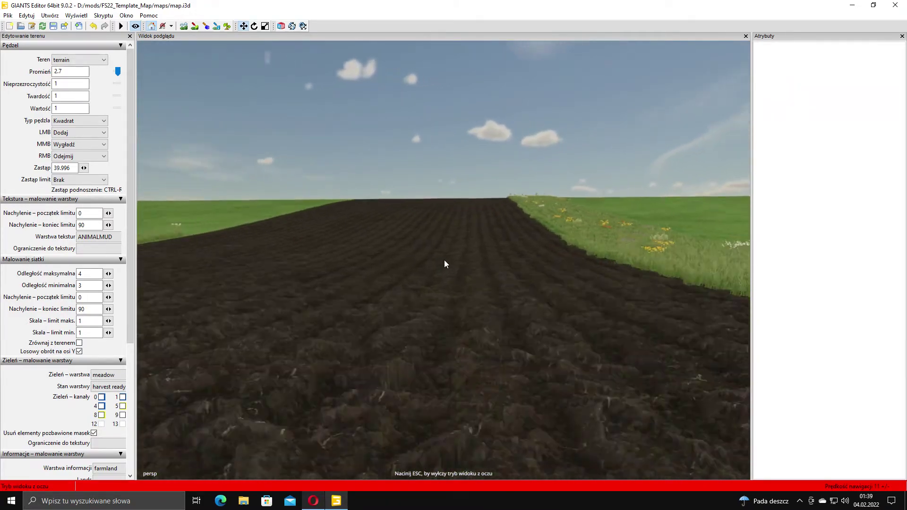
Continue walking along the plowed strip and into the meadow to examine the foliage up close, and leave the eye-level view.
{"action": "key", "text": "w"}
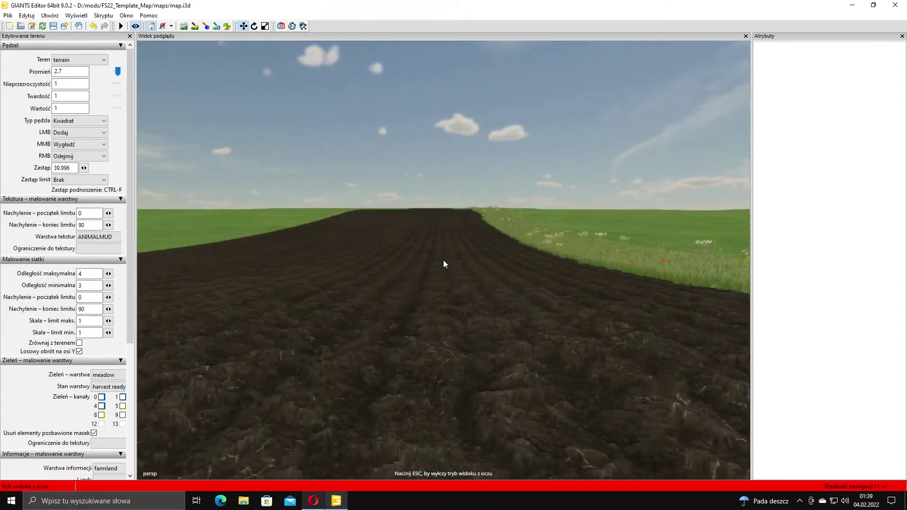
{"action": "key", "text": "w"}
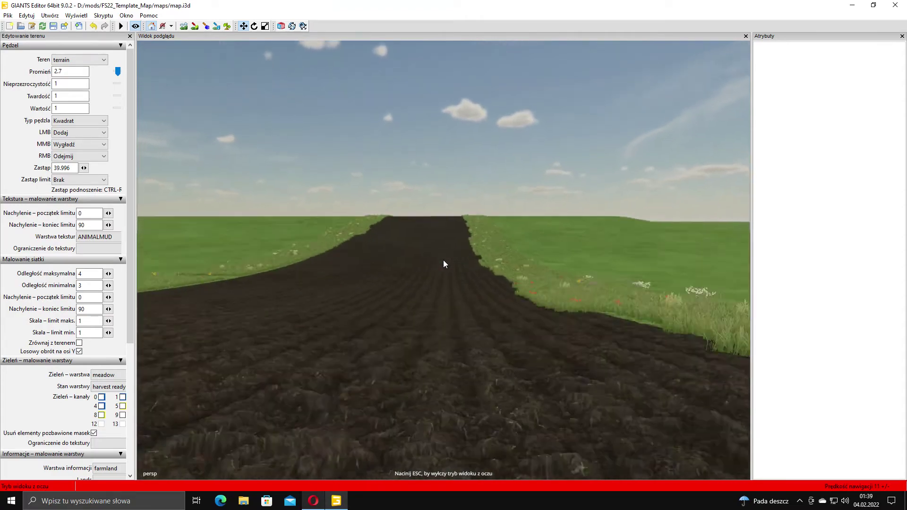
{"action": "key", "text": "w"}
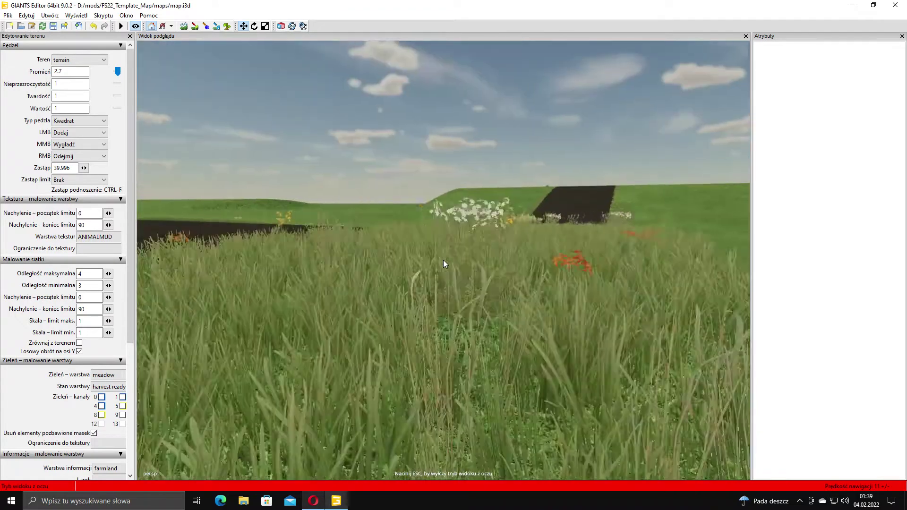
{"action": "key", "text": "w"}
{"action": "key", "text": "Escape"}
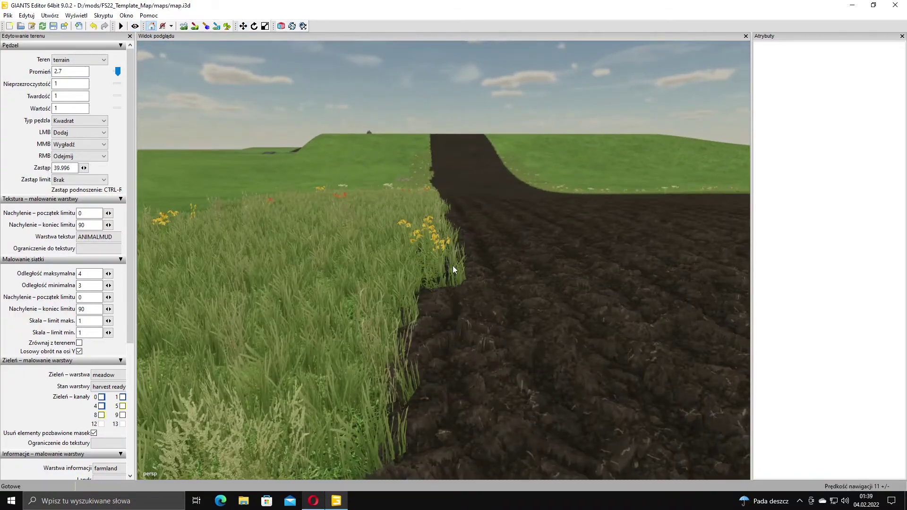
Enlarge the square brush to a radius of 16.7 and paint a wide strip of harvest-ready meadow on the open grass beside the splines.
{"action": "left_click_drag", "start_coordinate": [453, 265], "coordinate": [1, 237], "text": "alt"}
{"action": "scroll", "coordinate": [429, 285], "scroll_direction": "down", "scroll_amount": 5}
{"action": "scroll", "coordinate": [314, 265], "scroll_direction": "up", "scroll_amount": 5}
{"action": "scroll", "coordinate": [1, 236], "scroll_direction": "up", "scroll_amount": 5}
{"action": "right_click_drag", "start_coordinate": [1, 240], "coordinate": [121, 203]}
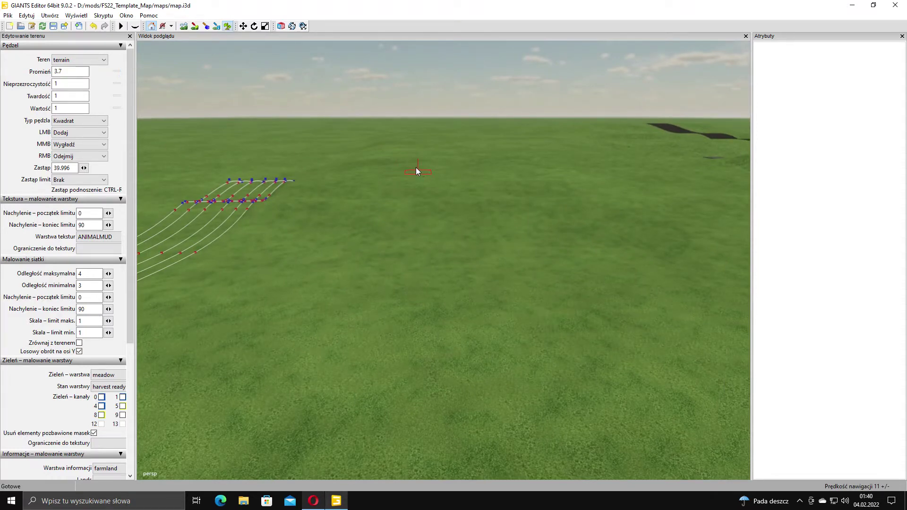
{"action": "scroll", "coordinate": [416, 168], "scroll_direction": "up", "scroll_amount": 20}
{"action": "scroll", "coordinate": [430, 173], "scroll_direction": "down", "scroll_amount": 8}
{"action": "left_click_drag", "start_coordinate": [424, 166], "coordinate": [425, 288]}
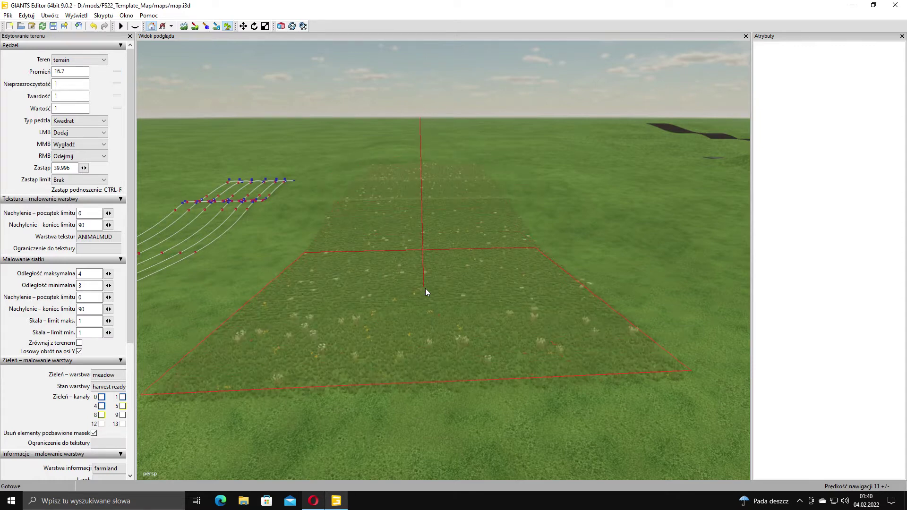
{"action": "right_click", "coordinate": [421, 265]}
{"action": "mouse_move", "coordinate": [405, 231]}
{"action": "left_mouse_down"}
{"action": "mouse_move", "coordinate": [402, 248]}
{"action": "mouse_move", "coordinate": [420, 263]}
{"action": "left_mouse_up"}
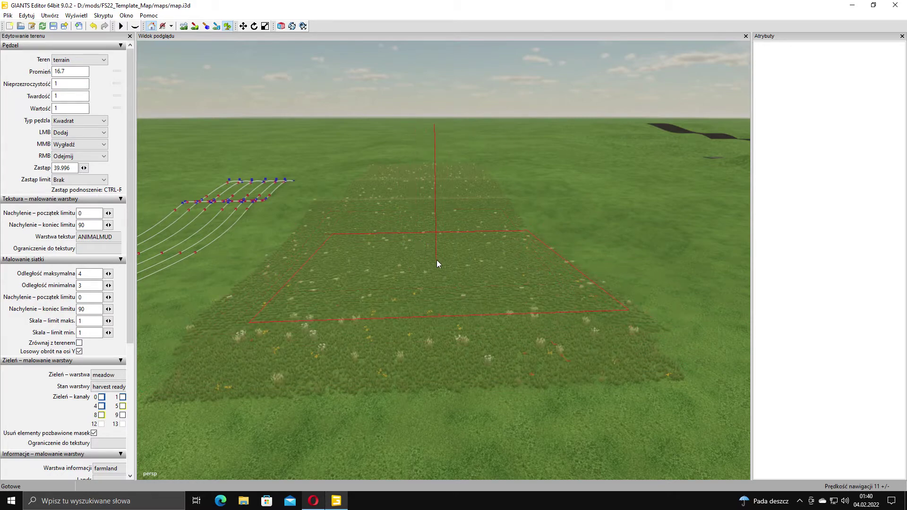
Extend the meadow patch from its near corner towards the asphalt road, filling the bare grass up to the roadside ditch.
{"action": "left_click_drag", "start_coordinate": [336, 289], "coordinate": [615, 218], "text": "alt"}
{"action": "mouse_move", "coordinate": [616, 222]}
{"action": "right_mouse_down"}
{"action": "mouse_move", "coordinate": [532, 227]}
{"action": "mouse_move", "coordinate": [459, 186]}
{"action": "mouse_move", "coordinate": [431, 218]}
{"action": "right_mouse_up"}
{"action": "mouse_move", "coordinate": [431, 214]}
{"action": "middle_mouse_down", "text": "alt"}
{"action": "mouse_move", "coordinate": [396, 241]}
{"action": "mouse_move", "coordinate": [446, 268]}
{"action": "middle_mouse_up", "text": "alt"}
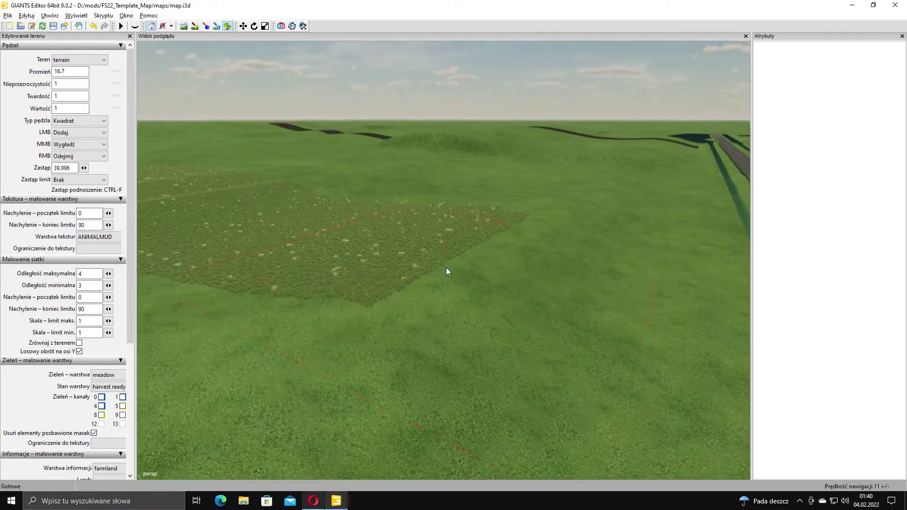
{"action": "left_click_drag", "start_coordinate": [473, 253], "coordinate": [519, 258]}
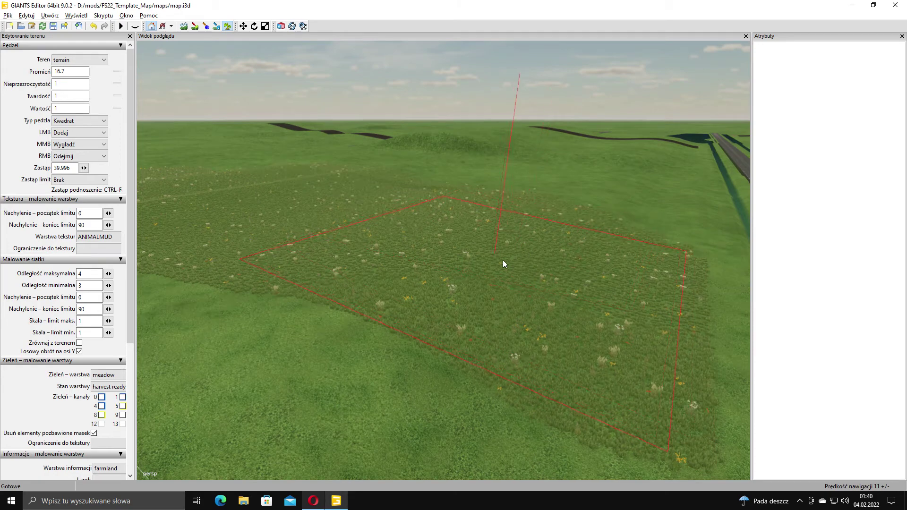
{"action": "right_click_drag", "start_coordinate": [502, 263], "coordinate": [591, 236]}
{"action": "right_click_drag", "start_coordinate": [525, 247], "coordinate": [490, 248]}
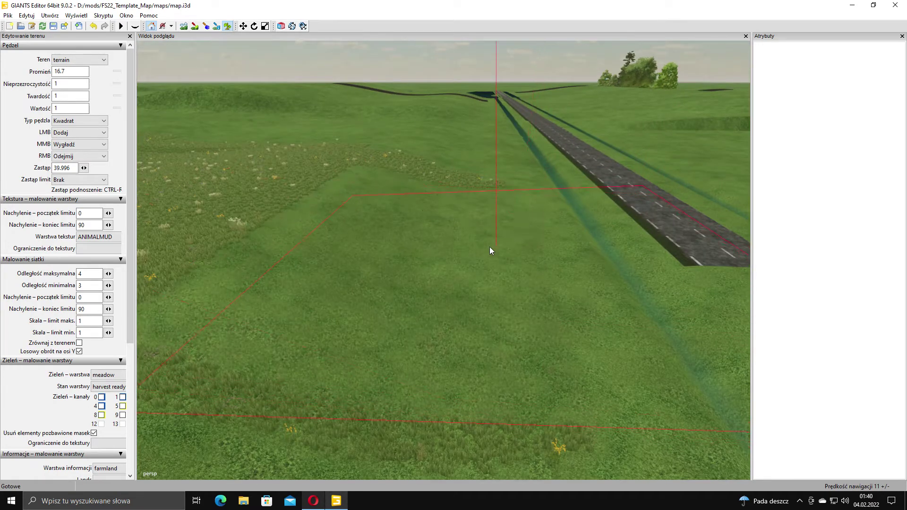
{"action": "mouse_move", "coordinate": [387, 208]}
{"action": "left_mouse_down"}
{"action": "mouse_move", "coordinate": [385, 195]}
{"action": "mouse_move", "coordinate": [364, 237]}
{"action": "left_mouse_up"}
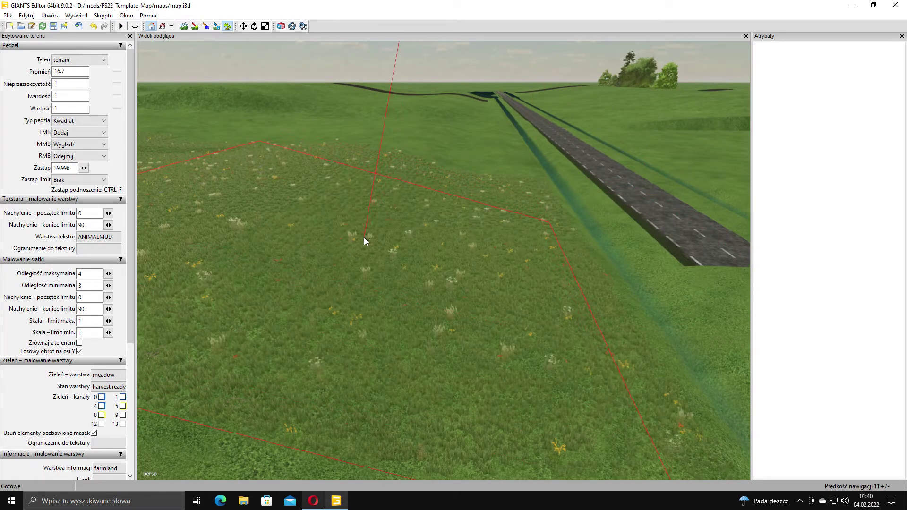
Switch off foliage painting near the group of splines and replace the terrain editing settings with the scene hierarchy.
{"action": "left_click_drag", "start_coordinate": [504, 226], "coordinate": [352, 177], "text": "alt"}
{"action": "right_click_drag", "start_coordinate": [416, 182], "coordinate": [479, 172], "text": "alt"}
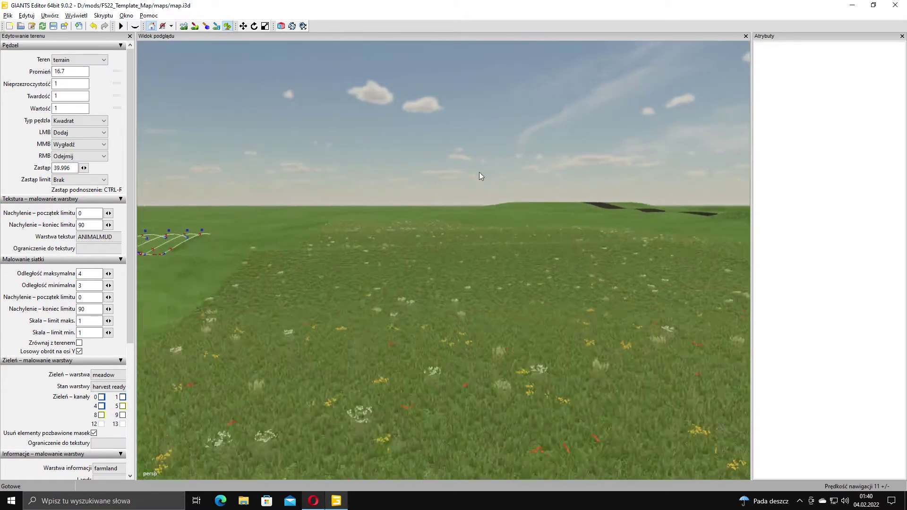
{"action": "left_click_drag", "start_coordinate": [479, 172], "coordinate": [612, 241], "text": "alt"}
{"action": "mouse_move", "coordinate": [612, 241]}
{"action": "right_mouse_down", "text": "alt"}
{"action": "mouse_move", "coordinate": [465, 269]}
{"action": "mouse_move", "coordinate": [601, 263]}
{"action": "mouse_move", "coordinate": [537, 216]}
{"action": "mouse_move", "coordinate": [612, 221]}
{"action": "mouse_move", "coordinate": [537, 260]}
{"action": "mouse_move", "coordinate": [589, 265]}
{"action": "right_mouse_up", "text": "alt"}
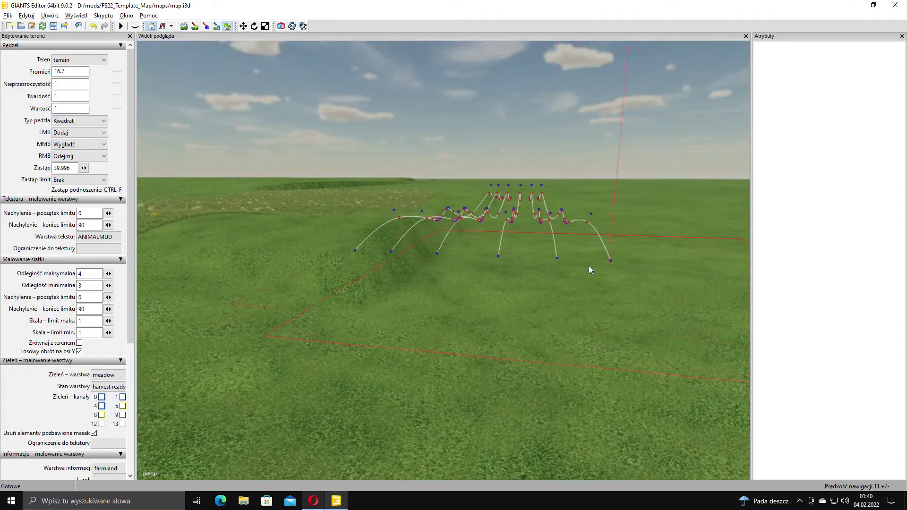
{"action": "left_click", "coordinate": [229, 30]}
{"action": "left_click_drag", "start_coordinate": [307, 207], "coordinate": [340, 188], "text": "alt"}
{"action": "right_click_drag", "start_coordinate": [340, 188], "coordinate": [392, 154], "text": "alt"}
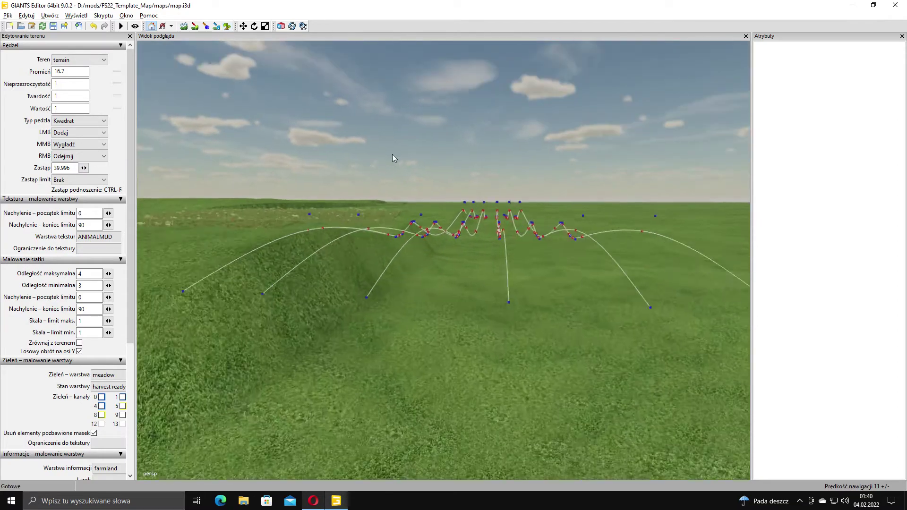
{"action": "middle_click_drag", "start_coordinate": [392, 154], "coordinate": [419, 174], "text": "alt"}
{"action": "right_click_drag", "start_coordinate": [420, 178], "coordinate": [477, 261]}
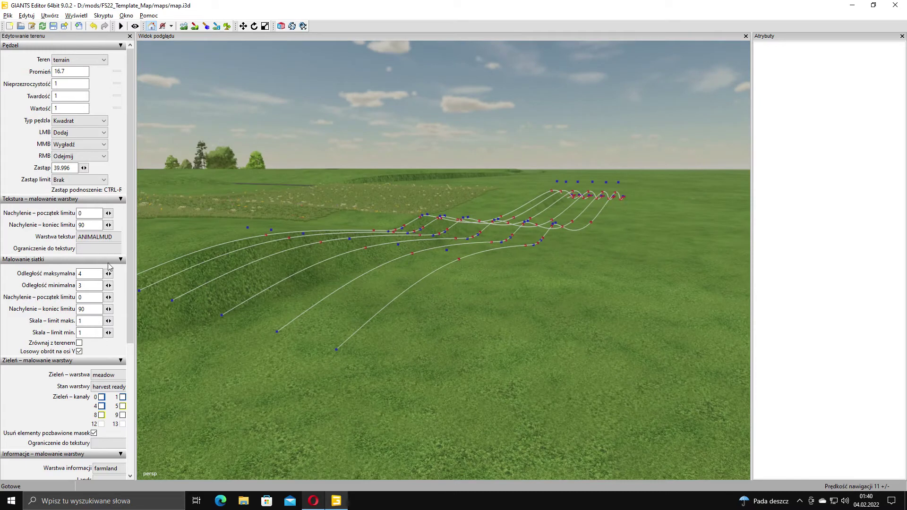
{"action": "left_click", "coordinate": [130, 36]}
{"action": "left_click", "coordinate": [126, 15]}
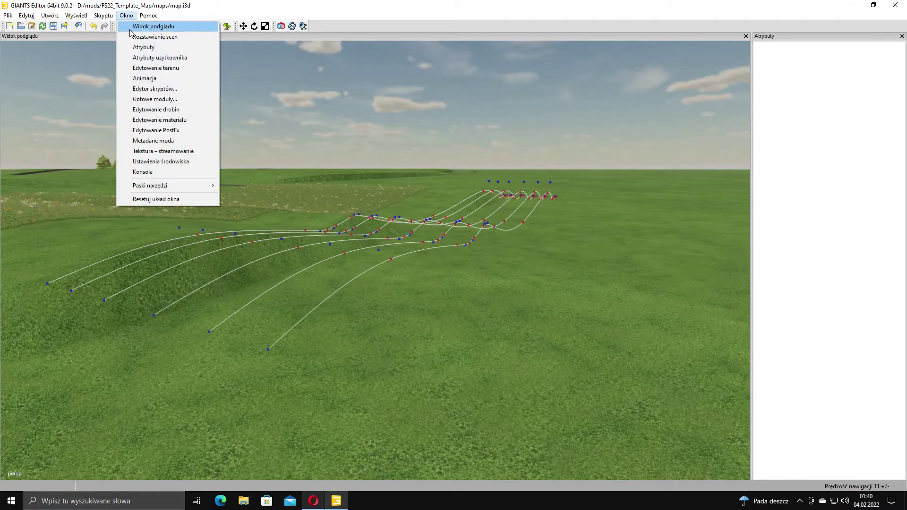
{"action": "left_click", "coordinate": [155, 37]}
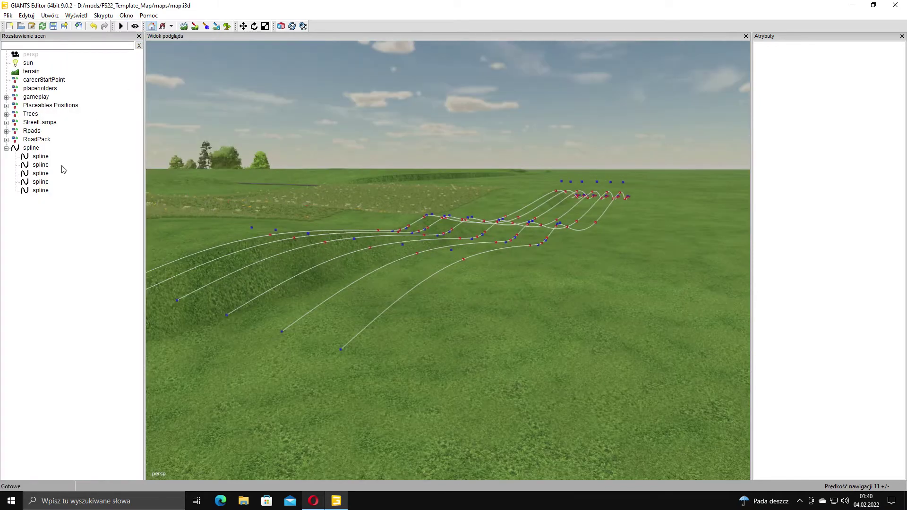
Select the fifth child spline and raise one of its middle edit points to Y 7.467.
{"action": "left_click", "coordinate": [42, 192]}
{"action": "left_click_drag", "start_coordinate": [401, 270], "coordinate": [648, 251], "text": "alt"}
{"action": "left_click_drag", "start_coordinate": [519, 213], "coordinate": [681, 226]}
{"action": "left_click_drag", "start_coordinate": [435, 244], "coordinate": [661, 231], "text": "alt"}
{"action": "right_click_drag", "start_coordinate": [492, 268], "coordinate": [460, 274], "text": "alt"}
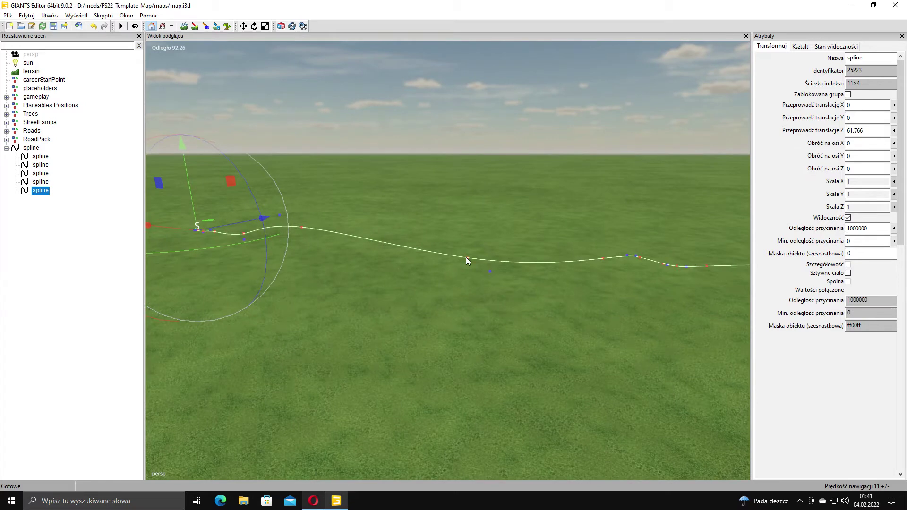
{"action": "left_click", "coordinate": [466, 257]}
{"action": "left_click_drag", "start_coordinate": [467, 256], "coordinate": [461, 185]}
{"action": "middle_click_drag", "start_coordinate": [461, 185], "coordinate": [563, 234]}
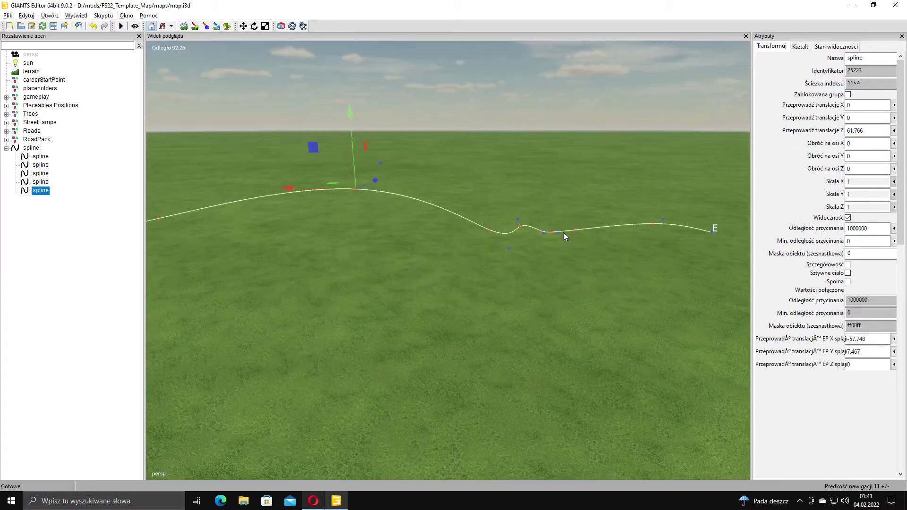
Move the next edit point towards the raised one, to X -65.246, and raise it to Y 11.33.
{"action": "left_click", "coordinate": [522, 227]}
{"action": "left_click_drag", "start_coordinate": [521, 227], "coordinate": [428, 143]}
{"action": "left_click", "coordinate": [487, 245]}
{"action": "scroll", "coordinate": [497, 223], "scroll_direction": "up", "scroll_amount": 1}
{"action": "left_click", "coordinate": [497, 226]}
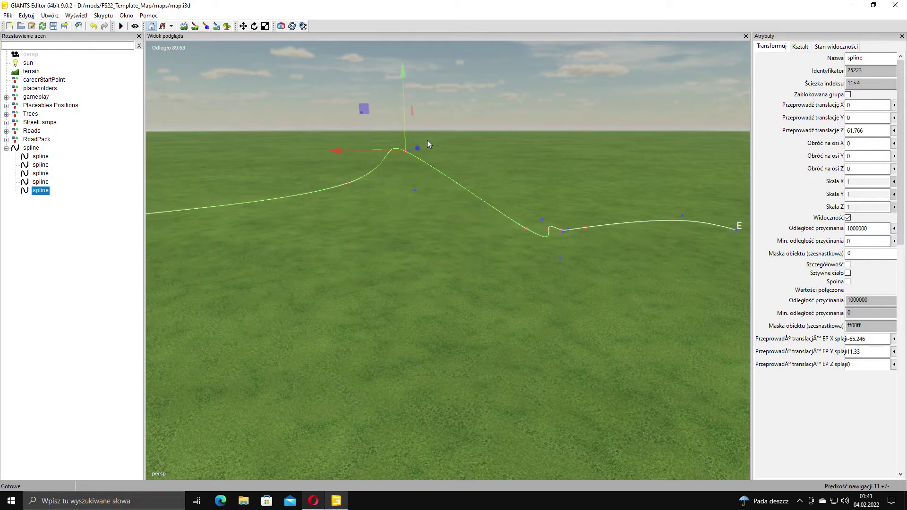
Shift the edit point before the peak towards the spline's start, to X -44.037, and lower it to Y 2.334.
{"action": "left_click", "coordinate": [349, 183]}
{"action": "middle_click_drag", "start_coordinate": [349, 182], "coordinate": [399, 214], "text": "alt"}
{"action": "left_click_drag", "start_coordinate": [400, 198], "coordinate": [295, 213]}
{"action": "scroll", "coordinate": [297, 211], "scroll_direction": "down", "scroll_amount": 1}
{"action": "left_click_drag", "start_coordinate": [328, 173], "coordinate": [322, 209]}
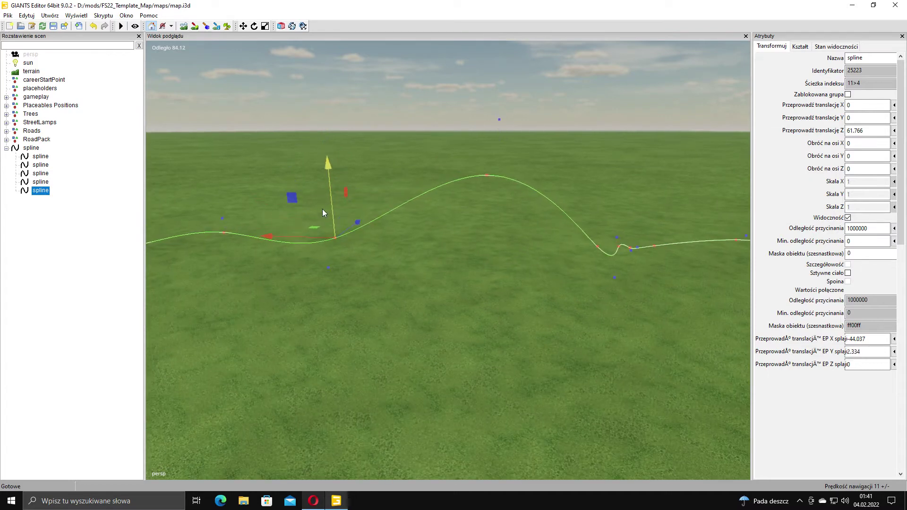
Lower the spline's peak edit point to Y 2.019 to flatten the hump.
{"action": "left_click", "coordinate": [490, 176]}
{"action": "left_click", "coordinate": [485, 156]}
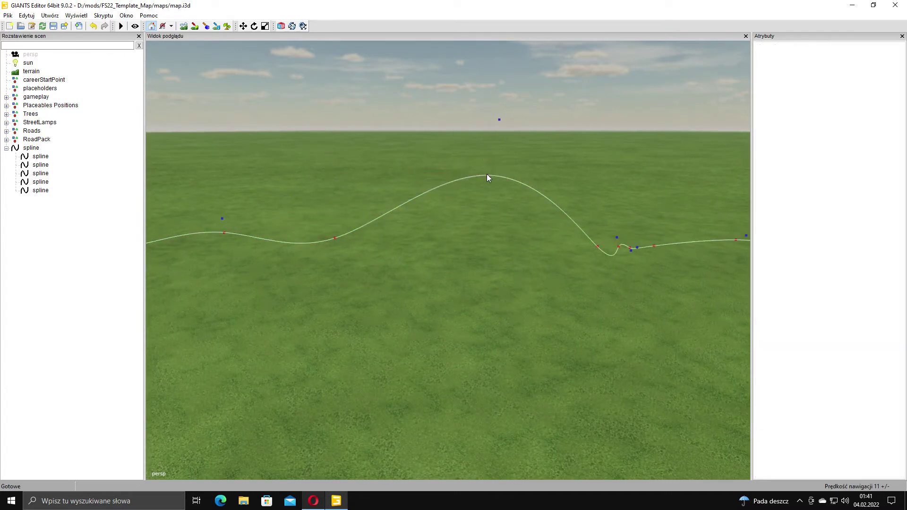
{"action": "left_click", "coordinate": [488, 177]}
{"action": "left_click_drag", "start_coordinate": [488, 158], "coordinate": [487, 229]}
Stretch the spline farther out by moving its end point to X -140.738 and Y -1.508.
{"action": "middle_click_drag", "start_coordinate": [718, 271], "coordinate": [420, 286], "text": "alt"}
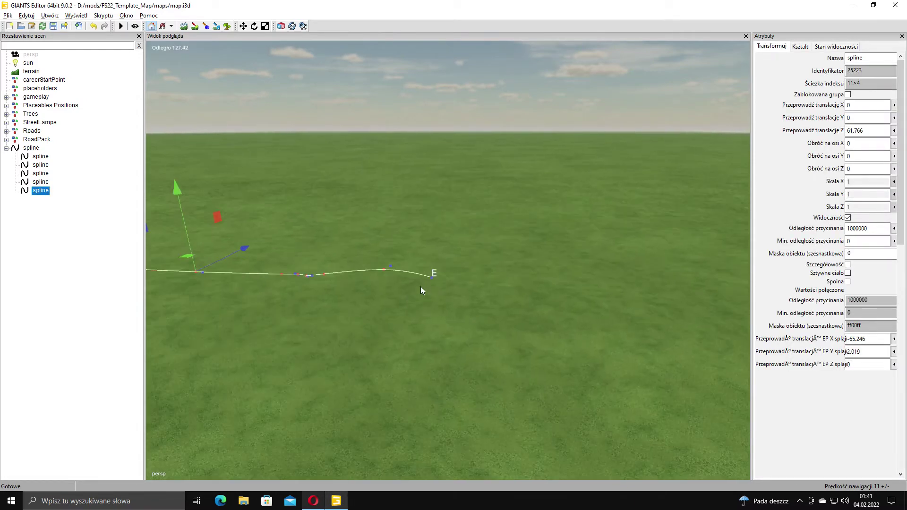
{"action": "left_click", "coordinate": [432, 277]}
{"action": "left_click_drag", "start_coordinate": [431, 266], "coordinate": [841, 217]}
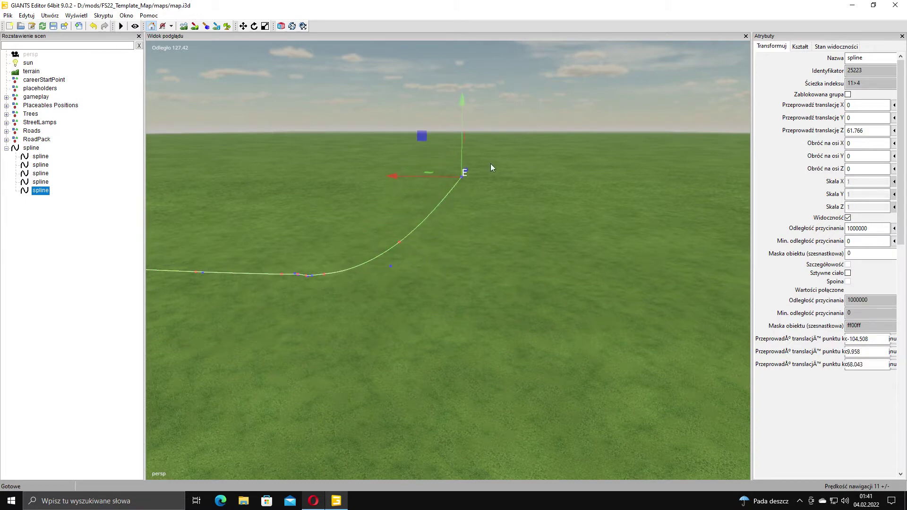
{"action": "left_click_drag", "start_coordinate": [452, 177], "coordinate": [581, 179]}
{"action": "middle_click_drag", "start_coordinate": [408, 241], "coordinate": [539, 281], "text": "alt"}
{"action": "middle_click_drag", "start_coordinate": [373, 295], "coordinate": [428, 295], "text": "alt"}
Set the end point's Z translation to 0 to bring it back in line with the rest of the spline.
{"action": "scroll", "coordinate": [425, 289], "scroll_direction": "up", "scroll_amount": 5}
{"action": "left_click_drag", "start_coordinate": [421, 280], "coordinate": [566, 220], "text": "alt"}
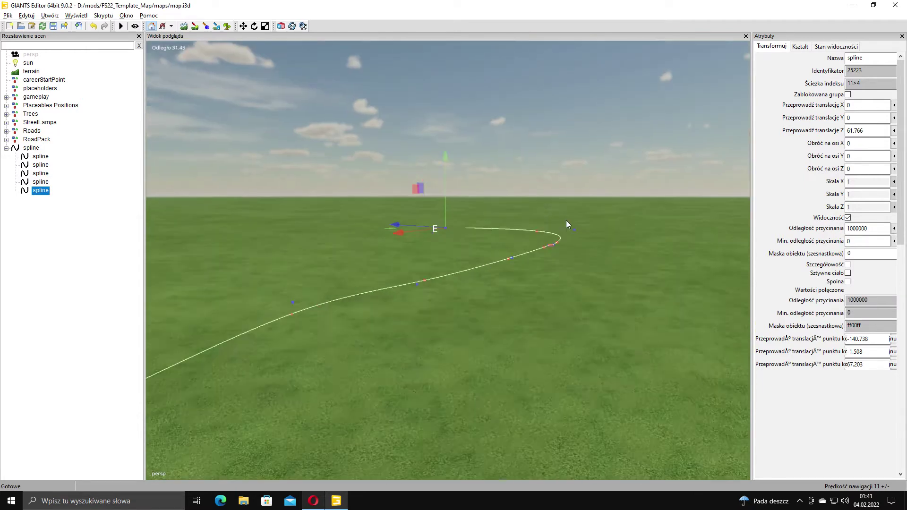
{"action": "right_click_drag", "start_coordinate": [566, 222], "coordinate": [742, 379]}
{"action": "double_click", "coordinate": [869, 364]}
{"action": "type", "text": "0"}
{"action": "key", "text": "Return"}
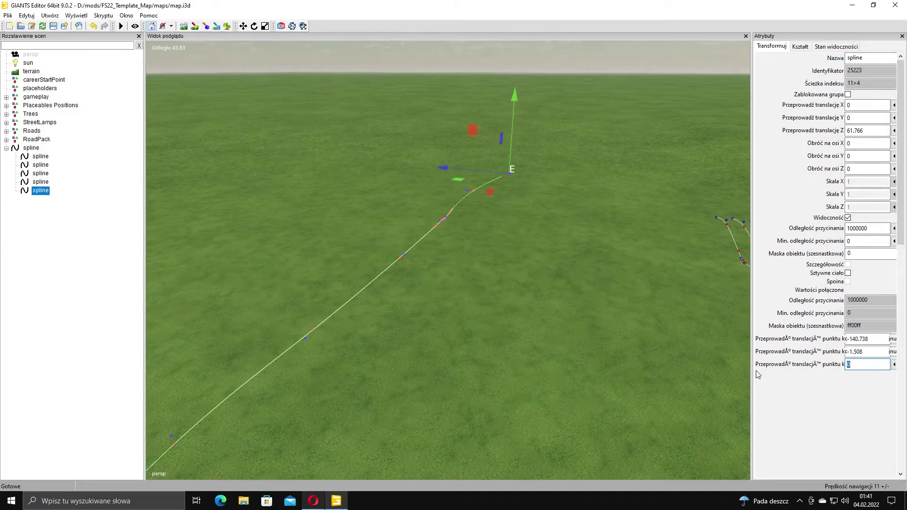
Raise the spline's edit point at X -27.293 to Y 5.3.
{"action": "right_click_drag", "start_coordinate": [453, 270], "coordinate": [463, 176]}
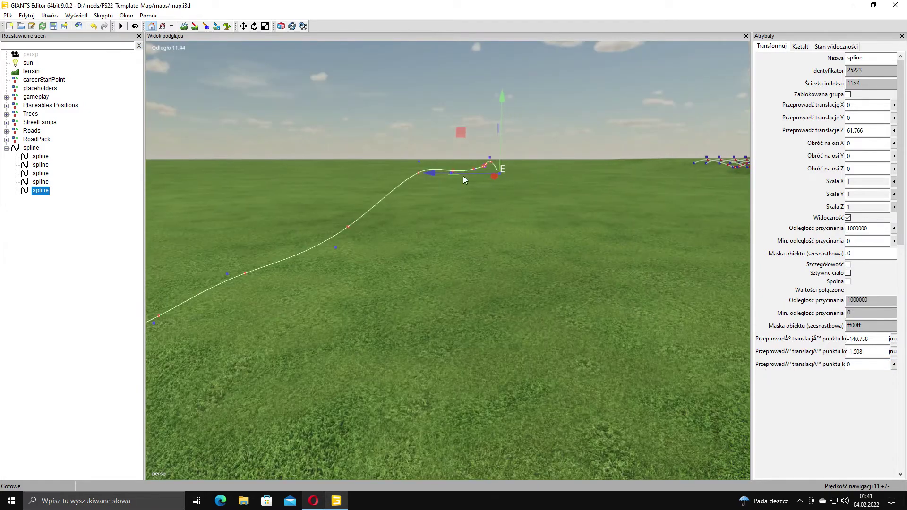
{"action": "left_click", "coordinate": [417, 174]}
{"action": "middle_click_drag", "start_coordinate": [417, 174], "coordinate": [417, 181], "text": "alt"}
{"action": "left_click_drag", "start_coordinate": [418, 181], "coordinate": [417, 139]}
{"action": "right_click_drag", "start_coordinate": [417, 139], "coordinate": [367, 180]}
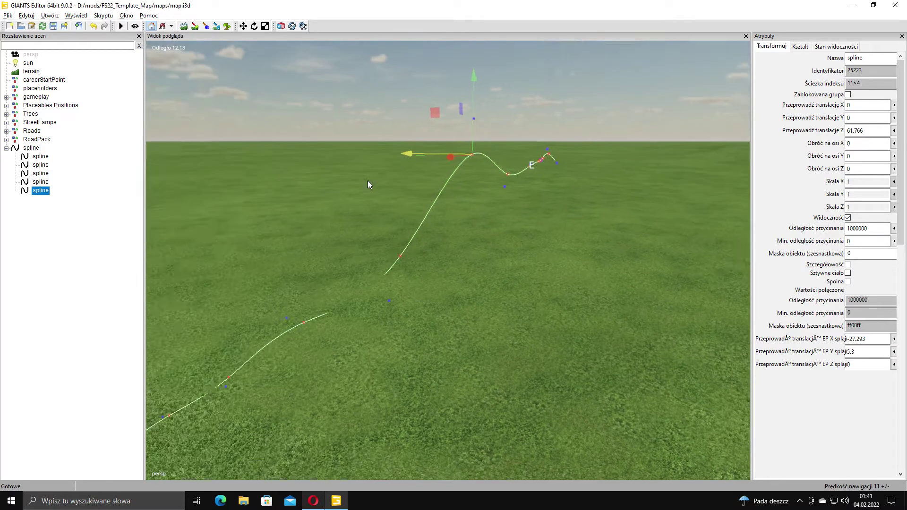
{"action": "left_click_drag", "start_coordinate": [368, 181], "coordinate": [472, 187], "text": "alt"}
{"action": "middle_click_drag", "start_coordinate": [472, 187], "coordinate": [427, 228], "text": "alt"}
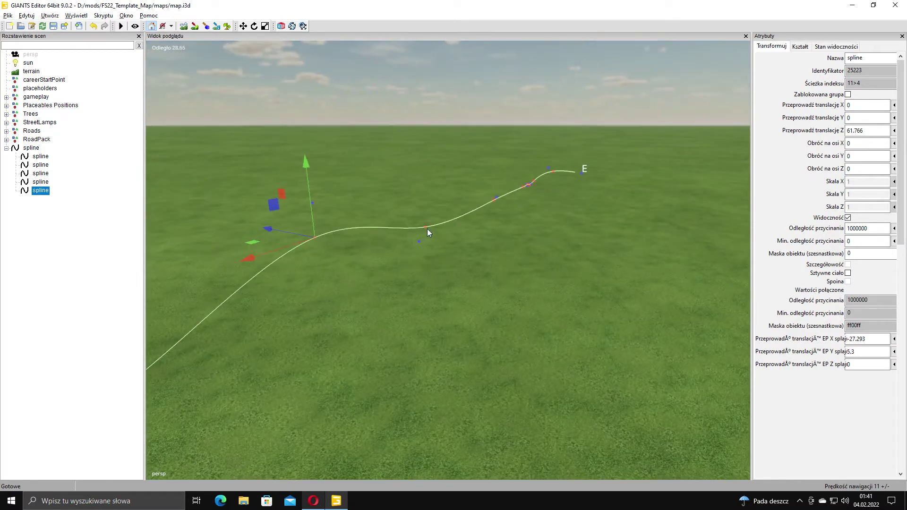
Nudge the first of the clustered edit points to X -79.913 and raise the one at X -65.246 to Y 8.645.
{"action": "left_click", "coordinate": [524, 187]}
{"action": "left_click_drag", "start_coordinate": [526, 182], "coordinate": [494, 197]}
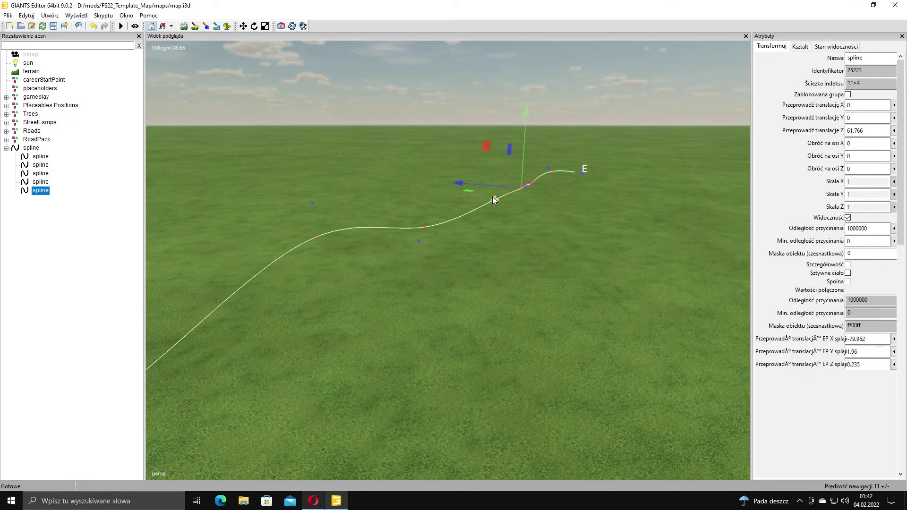
{"action": "scroll", "coordinate": [476, 206], "scroll_direction": "down", "scroll_amount": 2}
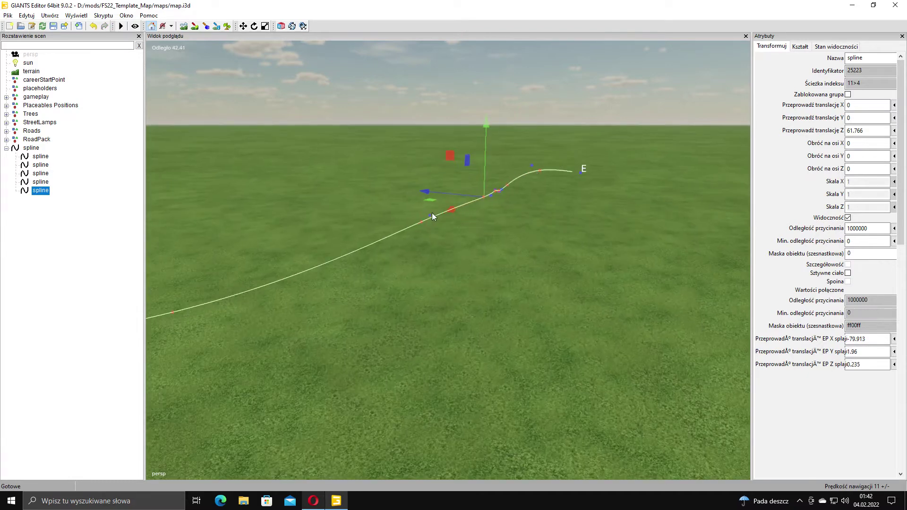
{"action": "left_click", "coordinate": [421, 222]}
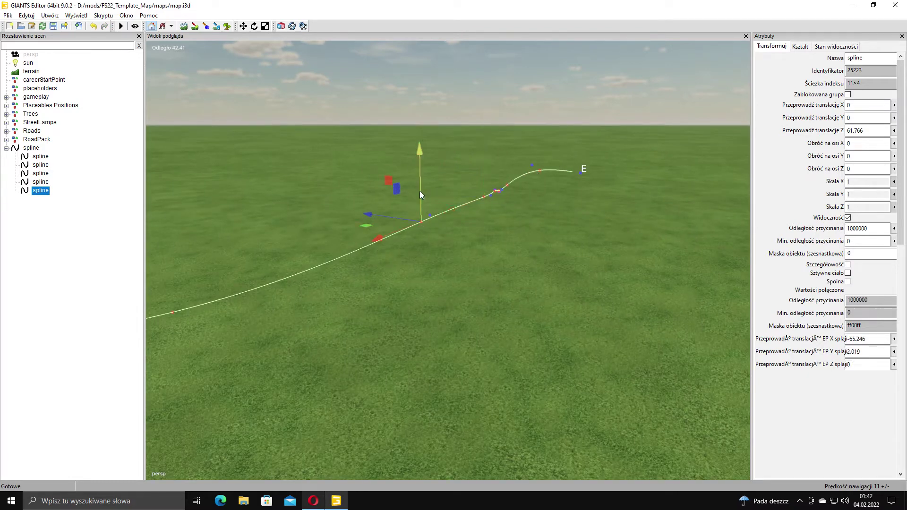
{"action": "left_click_drag", "start_coordinate": [421, 202], "coordinate": [420, 135]}
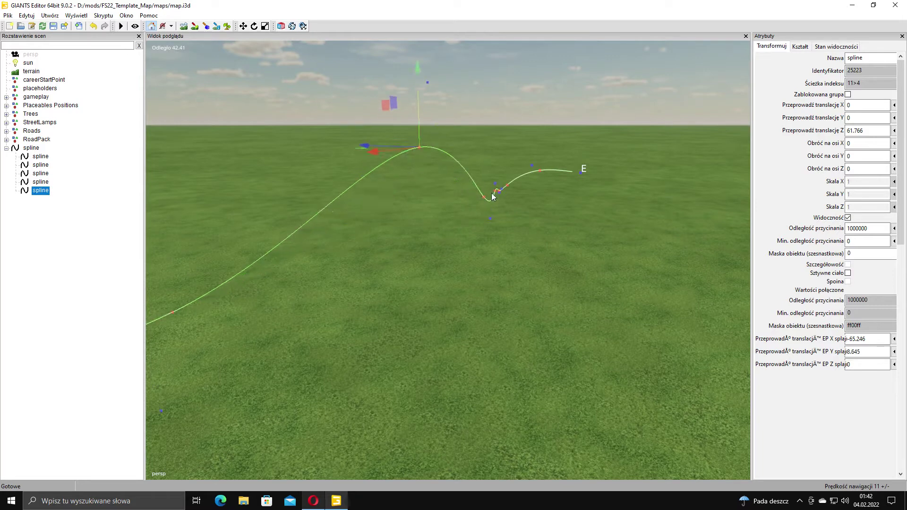
Move the edit point next to the sharp kink in the spline to X -85.556 and Y 2.141.
{"action": "scroll", "coordinate": [499, 191], "scroll_direction": "down", "scroll_amount": 1}
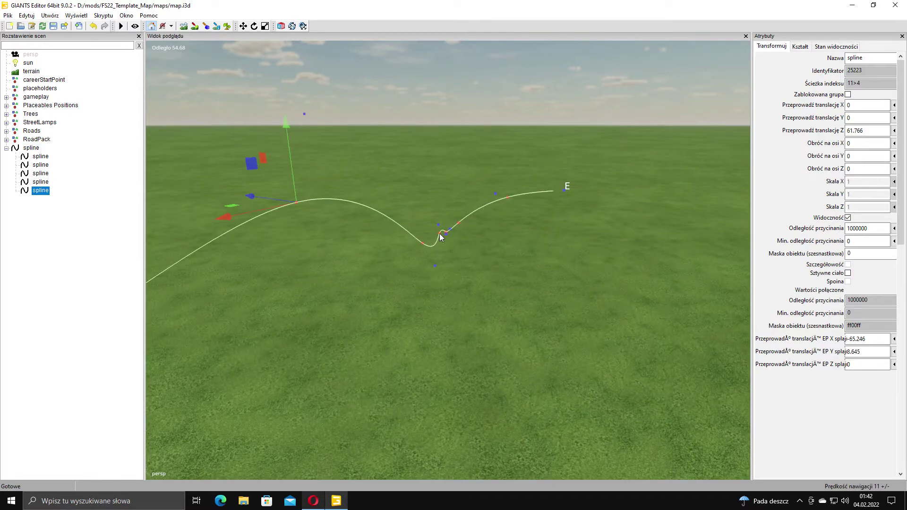
{"action": "left_click_drag", "start_coordinate": [439, 226], "coordinate": [390, 237]}
{"action": "left_click_drag", "start_coordinate": [467, 227], "coordinate": [355, 262]}
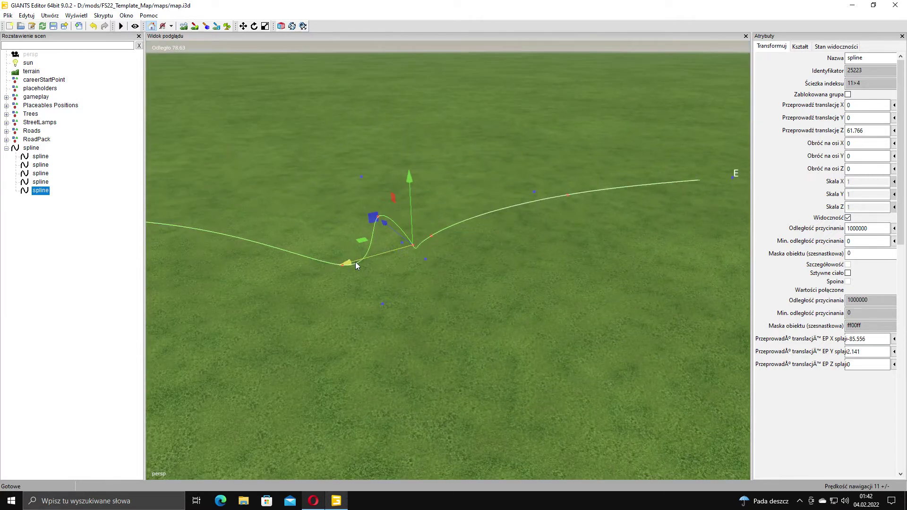
Raise one of the control points at the kink and move the neighbouring one to X -97.961 and Y 13.987.
{"action": "left_click", "coordinate": [425, 259]}
{"action": "left_click_drag", "start_coordinate": [427, 259], "coordinate": [439, 104]}
{"action": "left_click", "coordinate": [403, 243]}
{"action": "left_click_drag", "start_coordinate": [407, 246], "coordinate": [622, 163]}
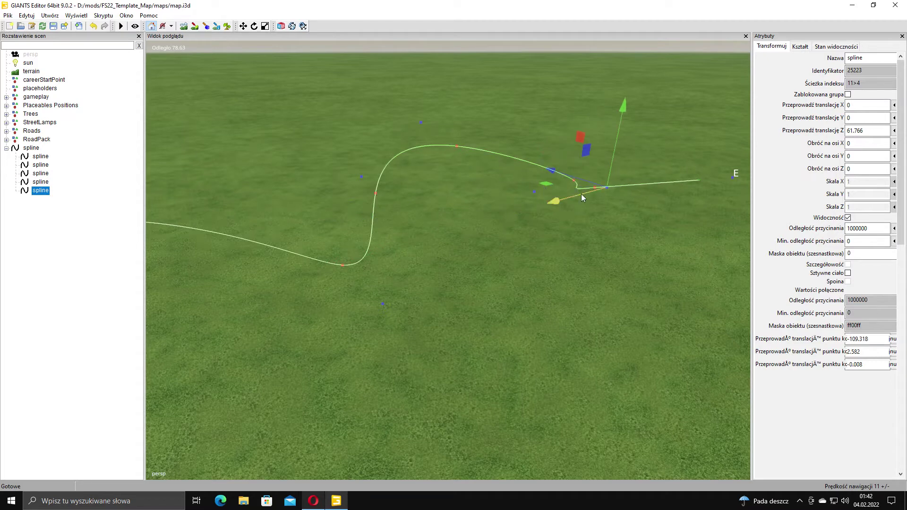
{"action": "left_click_drag", "start_coordinate": [582, 196], "coordinate": [500, 223]}
{"action": "left_click_drag", "start_coordinate": [536, 195], "coordinate": [552, 72]}
Raise the control point at X -82.74 to lift the spline's deepest dip.
{"action": "scroll", "coordinate": [552, 75], "scroll_direction": "down", "scroll_amount": 2}
{"action": "middle_click_drag", "start_coordinate": [552, 75], "coordinate": [535, 146], "text": "alt"}
{"action": "left_click_drag", "start_coordinate": [536, 146], "coordinate": [500, 198], "text": "alt"}
{"action": "right_click_drag", "start_coordinate": [502, 202], "coordinate": [429, 148]}
{"action": "left_click_drag", "start_coordinate": [427, 144], "coordinate": [468, 152], "text": "alt"}
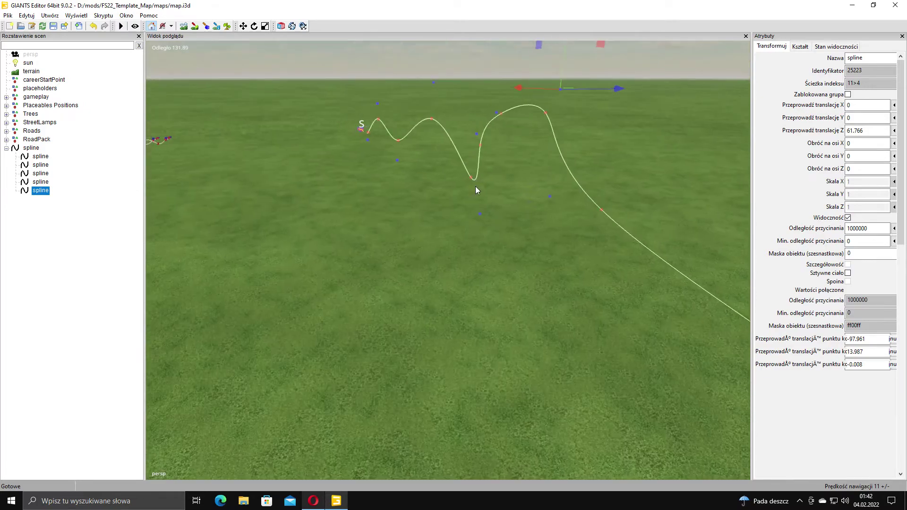
{"action": "left_click", "coordinate": [480, 212]}
{"action": "left_click_drag", "start_coordinate": [482, 199], "coordinate": [484, 157]}
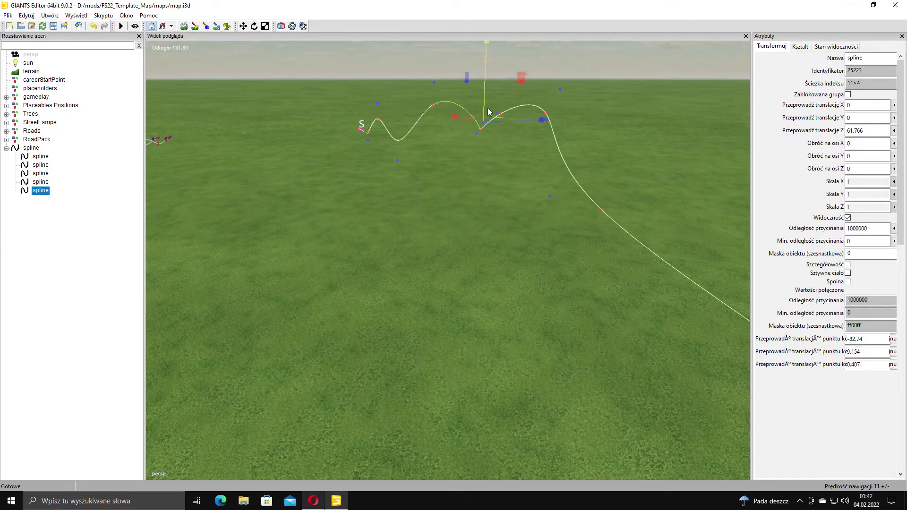
{"action": "mouse_move", "coordinate": [487, 109]}
{"action": "left_mouse_down"}
{"action": "mouse_move", "coordinate": [491, 94]}
{"action": "mouse_move", "coordinate": [486, 121]}
{"action": "left_mouse_up"}
Raise the adjacent control point at X -81.969 to Y 11.524.
{"action": "left_click", "coordinate": [473, 152]}
{"action": "middle_click_drag", "start_coordinate": [473, 151], "coordinate": [479, 157], "text": "alt"}
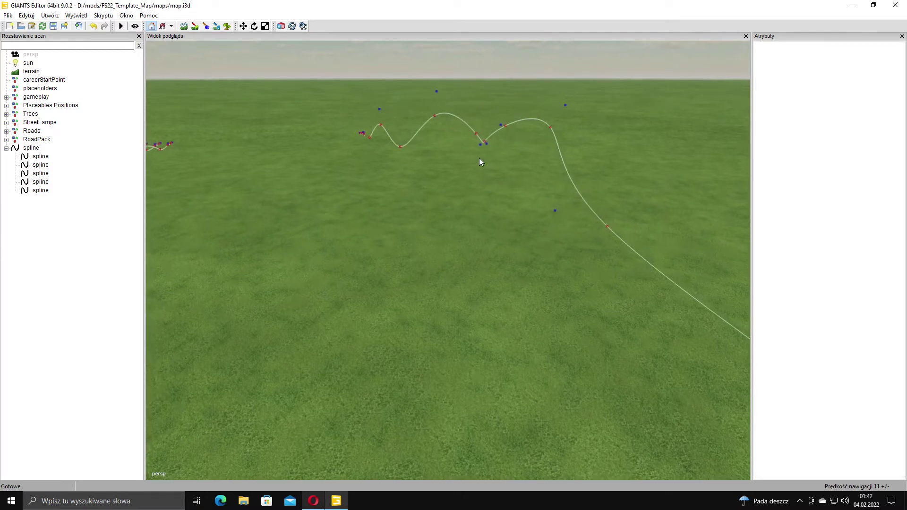
{"action": "left_click", "coordinate": [481, 145]}
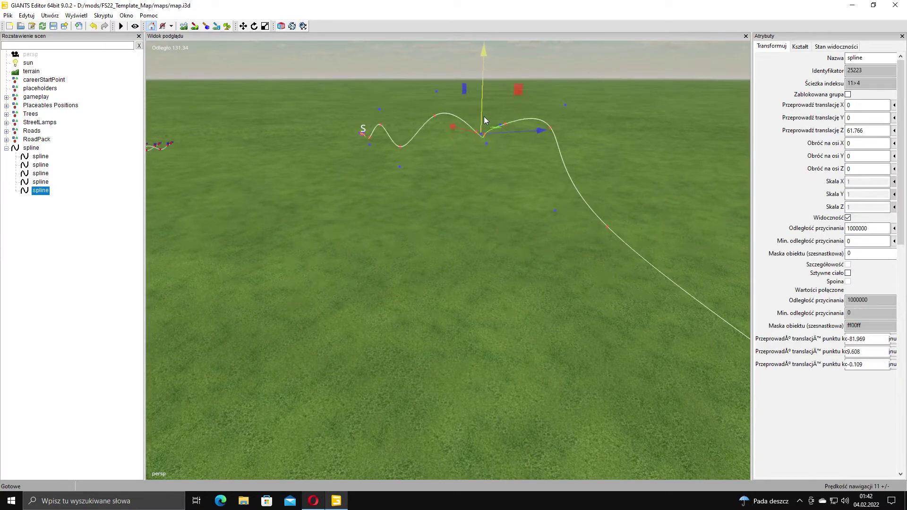
{"action": "middle_click_drag", "start_coordinate": [487, 103], "coordinate": [588, 244], "text": "alt"}
Shift the raised control point along the spline to X -84.971 and set its Z translation to 0.
{"action": "scroll", "coordinate": [588, 244], "scroll_direction": "up", "scroll_amount": 3}
{"action": "left_click_drag", "start_coordinate": [587, 245], "coordinate": [583, 241], "text": "alt"}
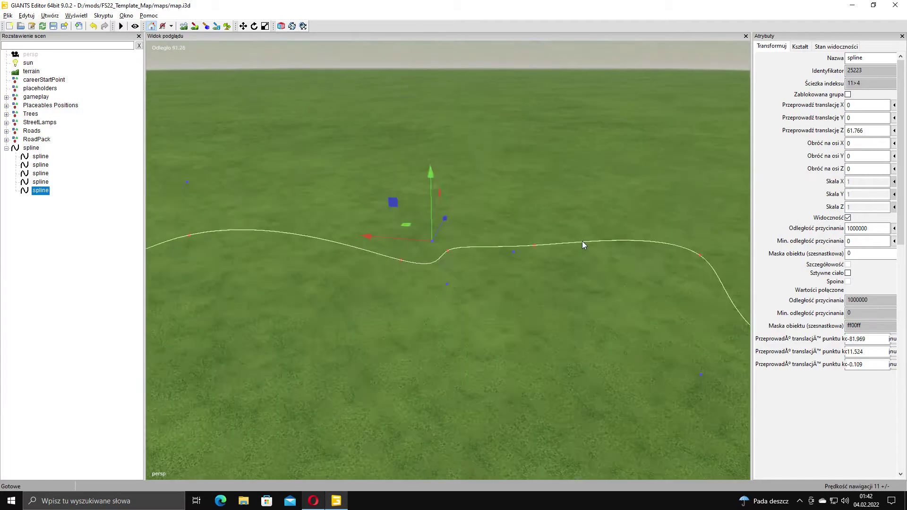
{"action": "middle_click_drag", "start_coordinate": [583, 241], "coordinate": [519, 228], "text": "alt"}
{"action": "left_click_drag", "start_coordinate": [535, 208], "coordinate": [639, 210]}
{"action": "middle_click_drag", "start_coordinate": [639, 211], "coordinate": [561, 234], "text": "alt"}
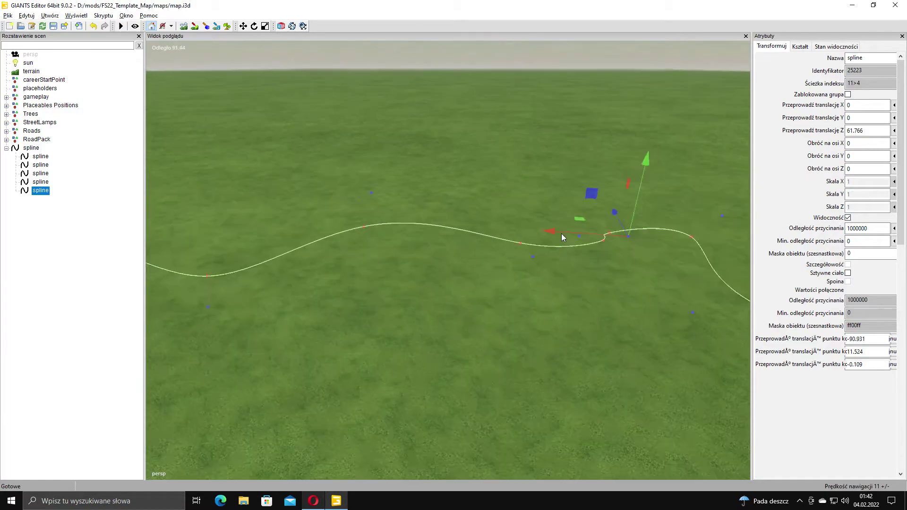
{"action": "scroll", "coordinate": [558, 236], "scroll_direction": "down", "scroll_amount": 3}
{"action": "left_click_drag", "start_coordinate": [513, 241], "coordinate": [535, 243]}
{"action": "left_click_drag", "start_coordinate": [422, 245], "coordinate": [480, 246]}
{"action": "middle_click_drag", "start_coordinate": [528, 236], "coordinate": [378, 256], "text": "alt"}
{"action": "scroll", "coordinate": [378, 256], "scroll_direction": "down", "scroll_amount": 1}
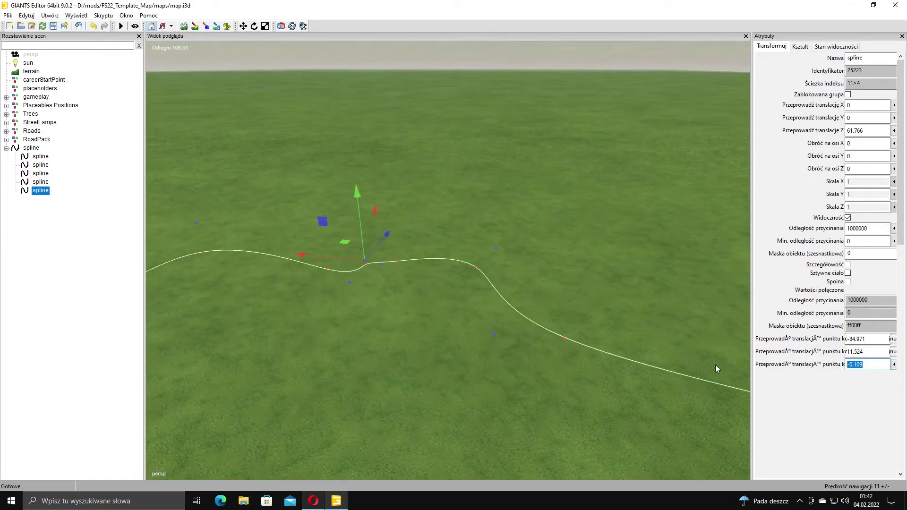
{"action": "type", "text": "0"}
Run the Set Terrain Height By Spline script on the reshaped spline and check the raised ridge from several sides.
{"action": "right_click_drag", "start_coordinate": [450, 298], "coordinate": [224, 216]}
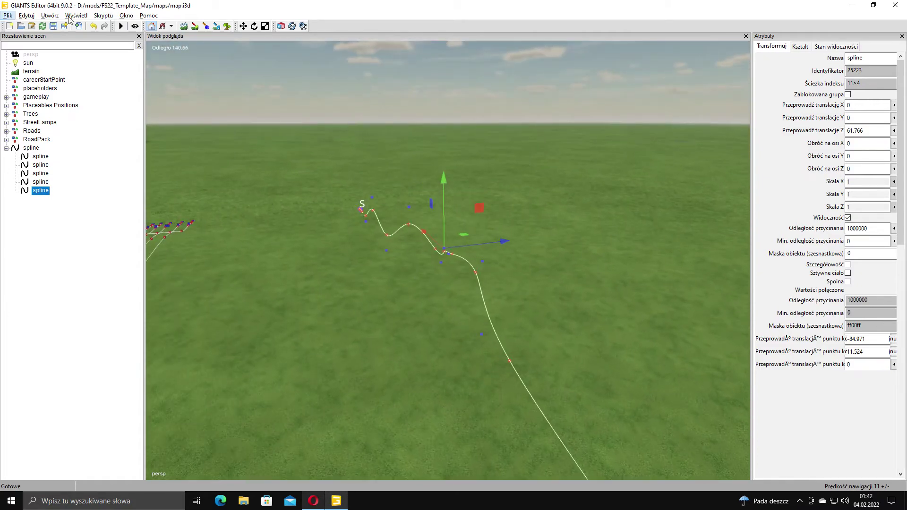
{"action": "left_click", "coordinate": [103, 15]}
{"action": "mouse_move", "coordinate": [132, 57]}
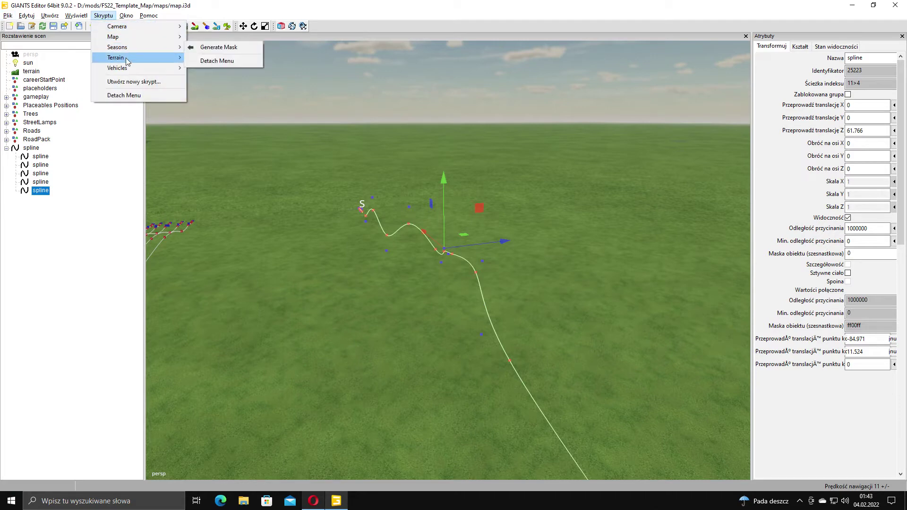
{"action": "left_click", "coordinate": [228, 78]}
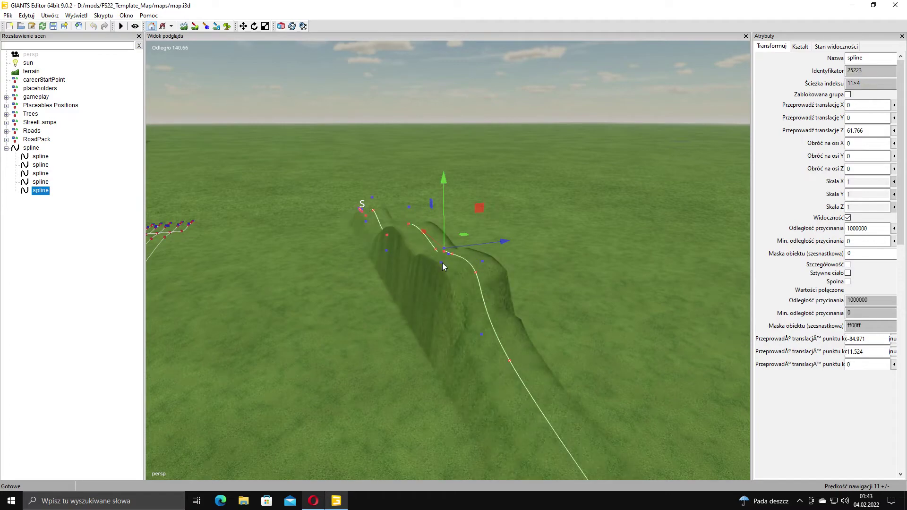
{"action": "scroll", "coordinate": [443, 263], "scroll_direction": "up", "scroll_amount": 4}
{"action": "left_click_drag", "start_coordinate": [425, 242], "coordinate": [475, 235], "text": "alt"}
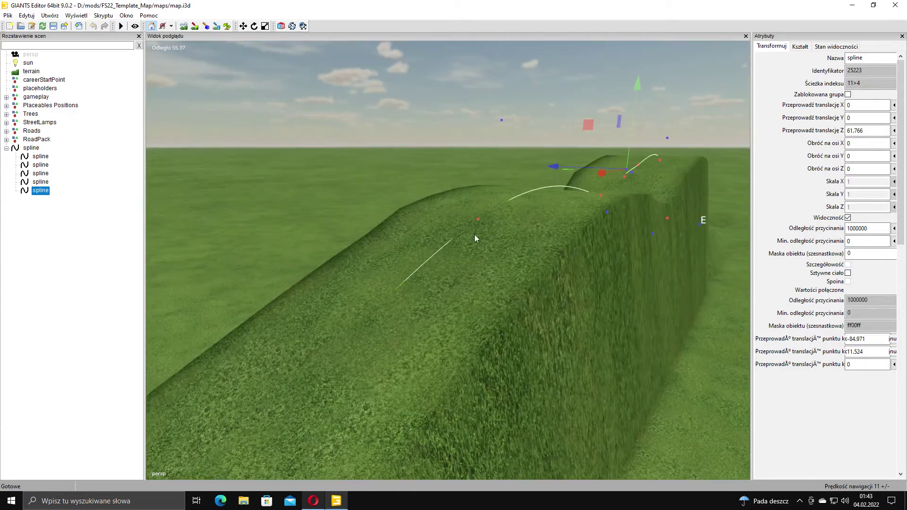
{"action": "right_click_drag", "start_coordinate": [475, 238], "coordinate": [479, 257]}
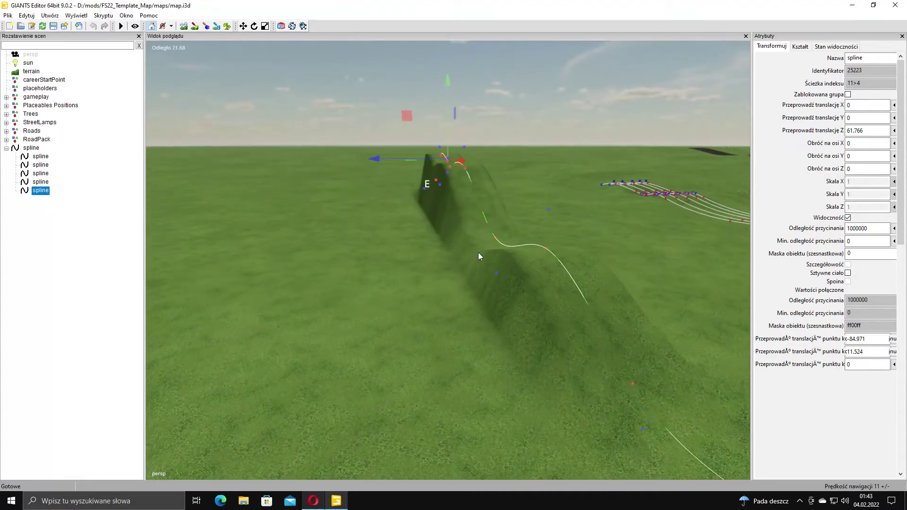
{"action": "middle_click_drag", "start_coordinate": [478, 252], "coordinate": [475, 275], "text": "alt"}
Select the whole spline object and shift it sideways to the ridge's edge at Z 65.499.
{"action": "left_click_drag", "start_coordinate": [402, 170], "coordinate": [386, 175]}
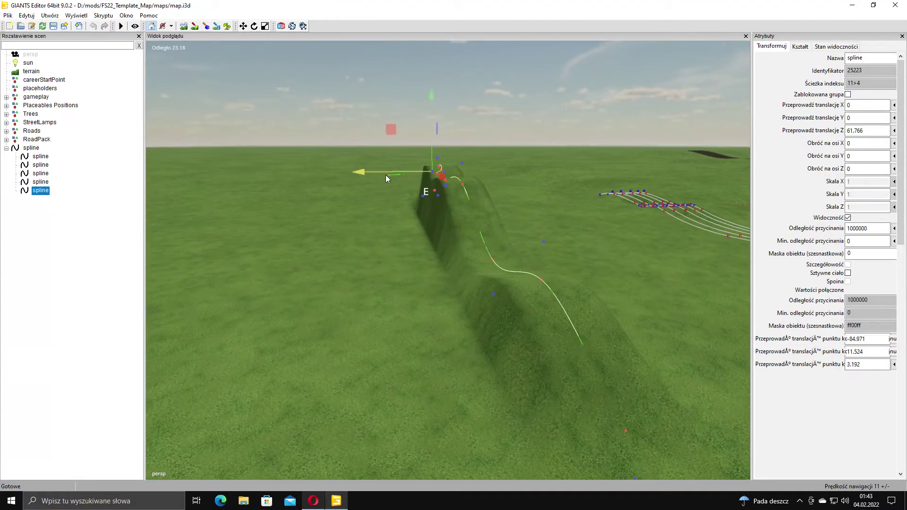
{"action": "key", "text": "ctrl+z"}
{"action": "left_click", "coordinate": [41, 191]}
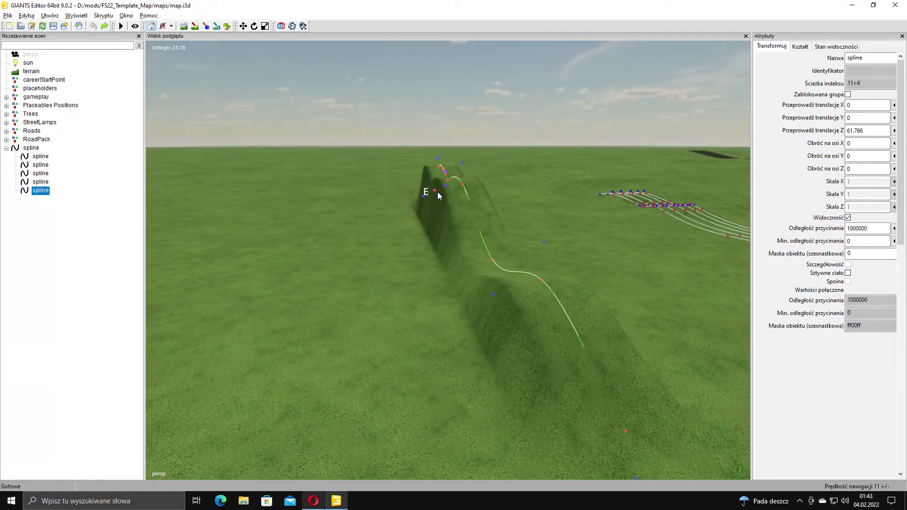
{"action": "middle_click_drag", "start_coordinate": [437, 192], "coordinate": [416, 213], "text": "alt"}
{"action": "right_click_drag", "start_coordinate": [416, 213], "coordinate": [354, 291], "text": "alt"}
{"action": "middle_click_drag", "start_coordinate": [354, 291], "coordinate": [352, 231], "text": "alt"}
{"action": "middle_click_drag", "start_coordinate": [498, 231], "coordinate": [501, 294], "text": "alt"}
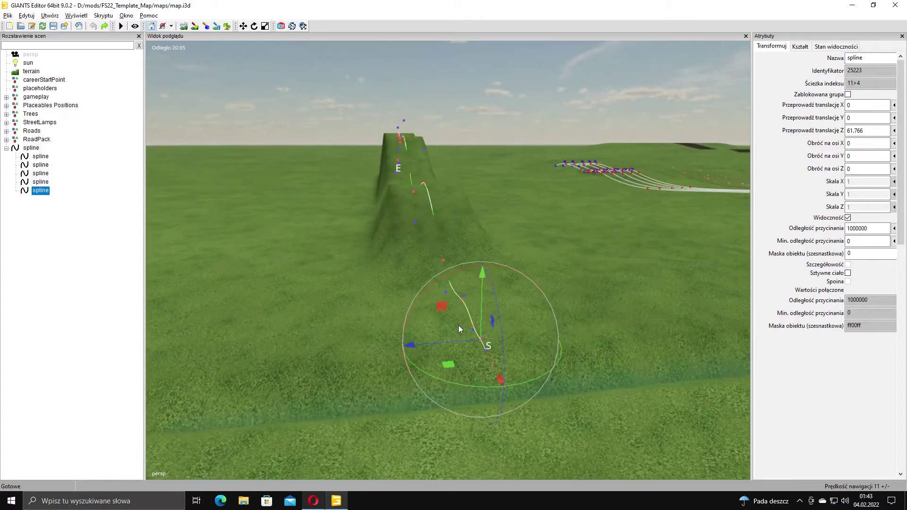
{"action": "left_click_drag", "start_coordinate": [450, 341], "coordinate": [387, 353]}
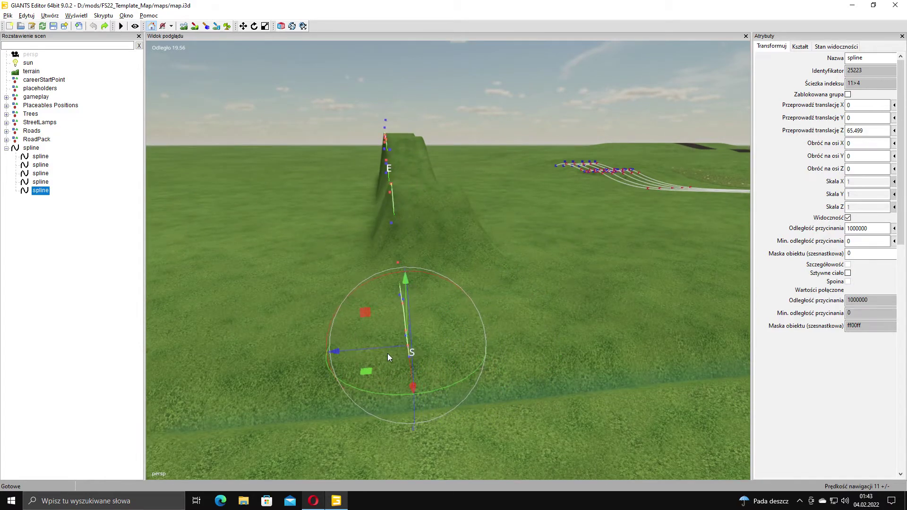
Widen the ridge by running Set Terrain Height By Spline at the spline's shifted position.
{"action": "left_click_drag", "start_coordinate": [250, 244], "coordinate": [242, 244], "text": "alt"}
{"action": "left_click", "coordinate": [103, 15]}
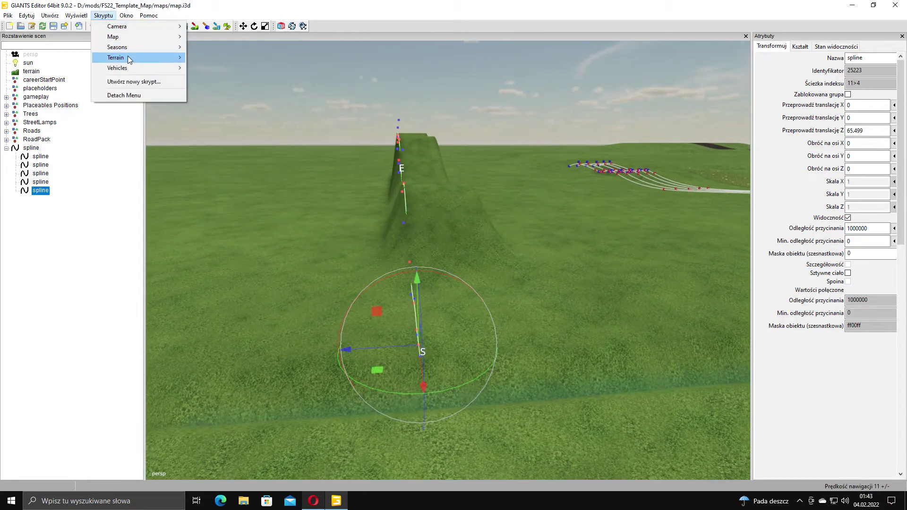
{"action": "mouse_move", "coordinate": [128, 58]}
{"action": "left_click", "coordinate": [238, 78]}
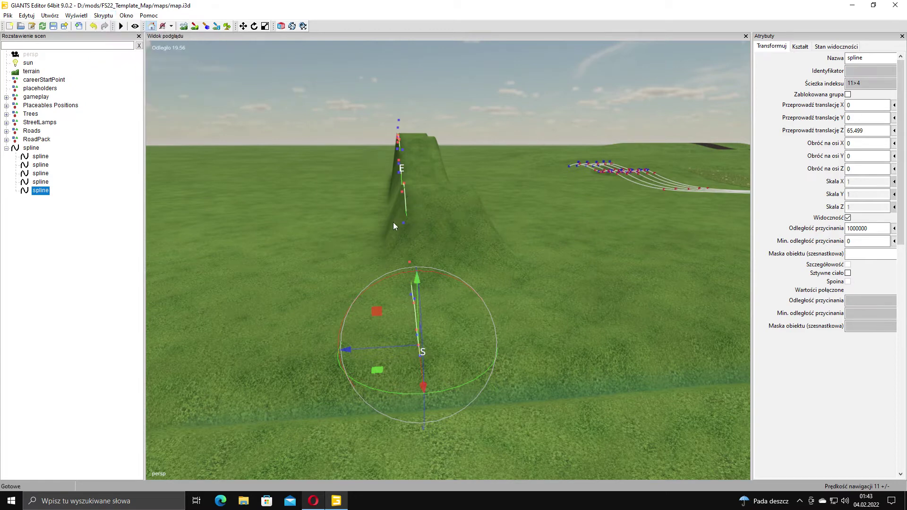
Shift the spline farther sideways to Z 69.711 and set the terrain height along it again.
{"action": "left_click_drag", "start_coordinate": [392, 215], "coordinate": [388, 232], "text": "alt"}
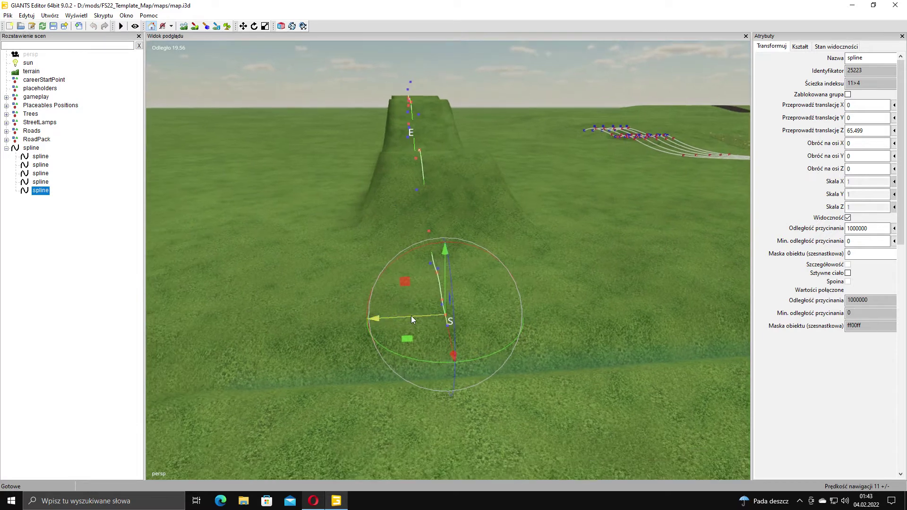
{"action": "left_click_drag", "start_coordinate": [411, 319], "coordinate": [358, 290]}
{"action": "left_click", "coordinate": [104, 16]}
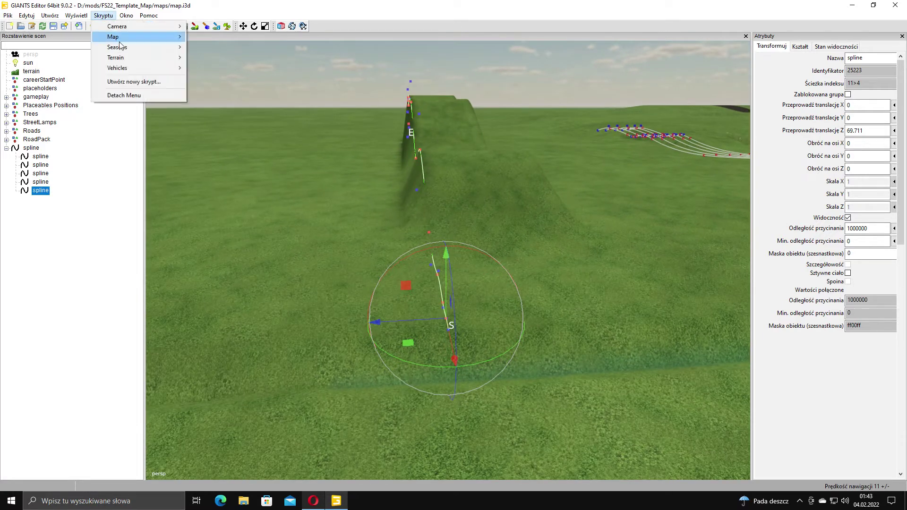
{"action": "mouse_move", "coordinate": [130, 58]}
{"action": "left_click", "coordinate": [224, 79]}
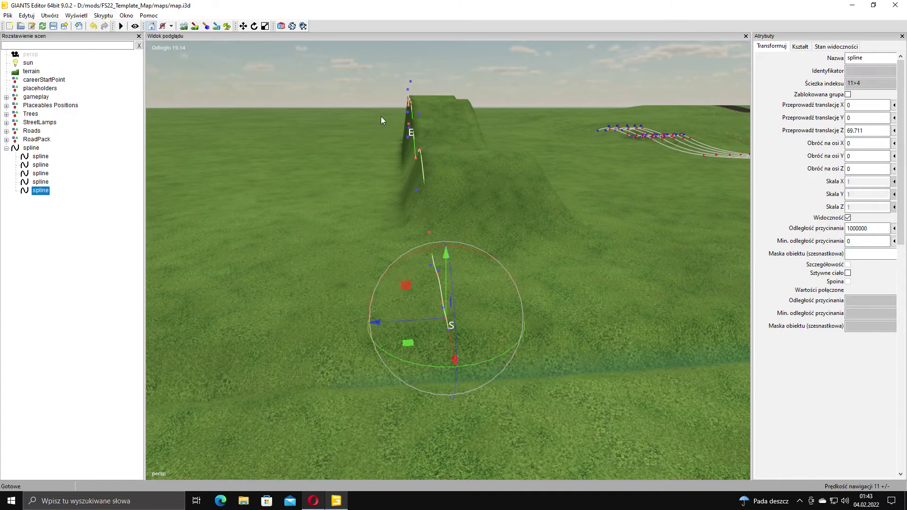
Raise the control point at X -82.74 to Y 12.544 and reapply Set Terrain Height By Spline.
{"action": "mouse_move", "coordinate": [379, 179]}
{"action": "left_mouse_down", "text": "alt"}
{"action": "mouse_move", "coordinate": [361, 294]}
{"action": "mouse_move", "coordinate": [487, 208]}
{"action": "mouse_move", "coordinate": [388, 172]}
{"action": "left_mouse_up", "text": "alt"}
{"action": "right_click_drag", "start_coordinate": [388, 173], "coordinate": [437, 245]}
{"action": "left_click", "coordinate": [444, 245]}
{"action": "left_click_drag", "start_coordinate": [444, 234], "coordinate": [445, 188]}
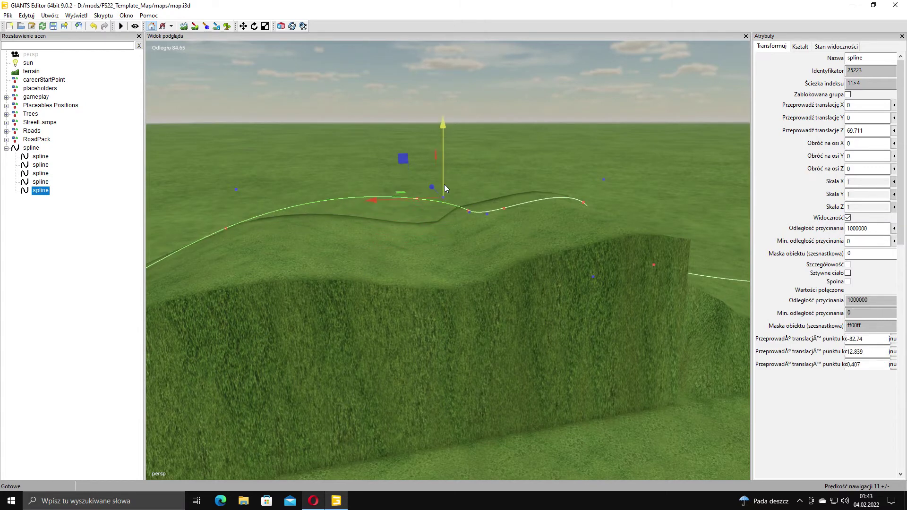
{"action": "left_click", "coordinate": [104, 16]}
{"action": "mouse_move", "coordinate": [109, 57]}
{"action": "left_click", "coordinate": [222, 77]}
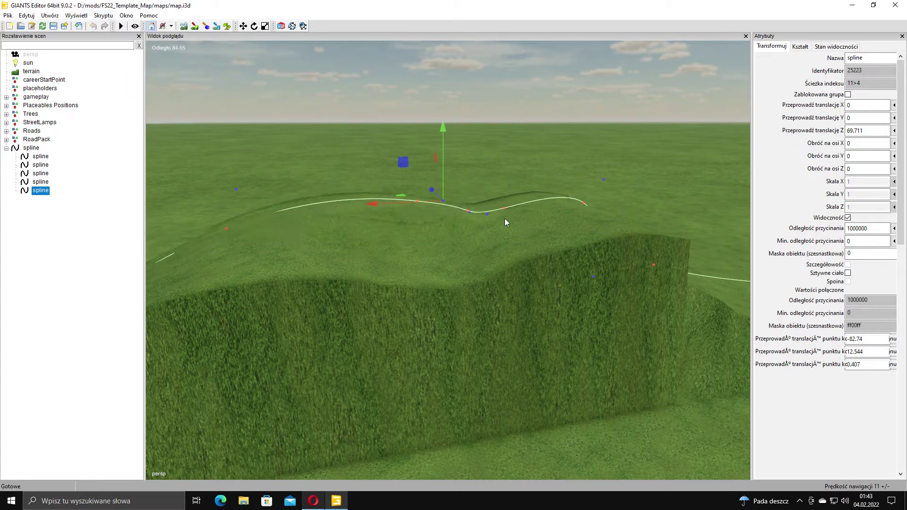
{"action": "left_click_drag", "start_coordinate": [505, 218], "coordinate": [341, 239], "text": "alt"}
{"action": "right_click_drag", "start_coordinate": [342, 242], "coordinate": [609, 239]}
{"action": "left_click_drag", "start_coordinate": [506, 237], "coordinate": [506, 237]}
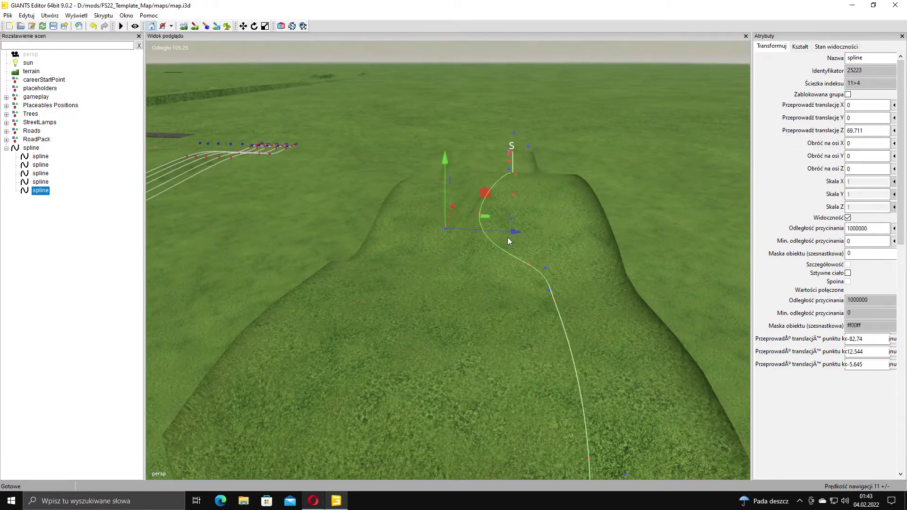
{"action": "key", "text": "ctrl+z"}
Shift the whole spline back across the ridge to Z 64.992 and apply the terrain height along it.
{"action": "left_click", "coordinate": [45, 192]}
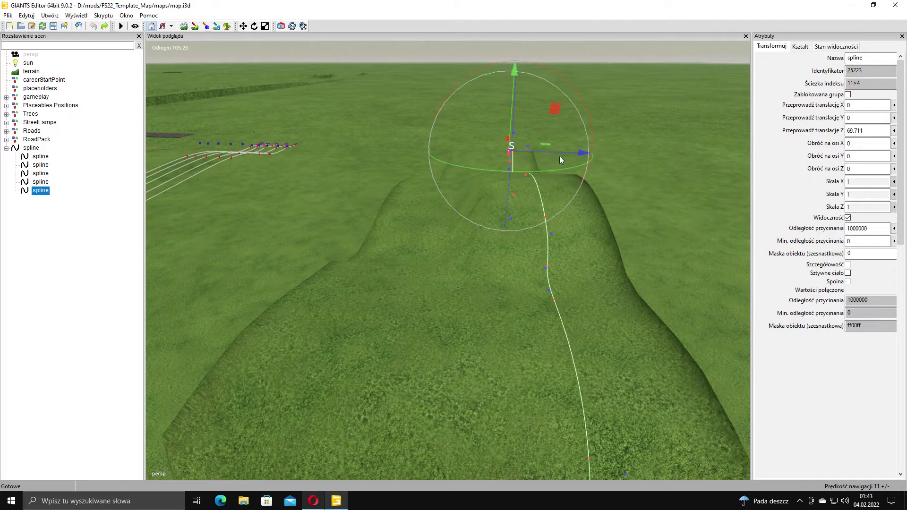
{"action": "mouse_move", "coordinate": [560, 156]}
{"action": "left_mouse_down"}
{"action": "mouse_move", "coordinate": [535, 152]}
{"action": "mouse_move", "coordinate": [548, 153]}
{"action": "left_mouse_up"}
{"action": "left_click", "coordinate": [103, 15]}
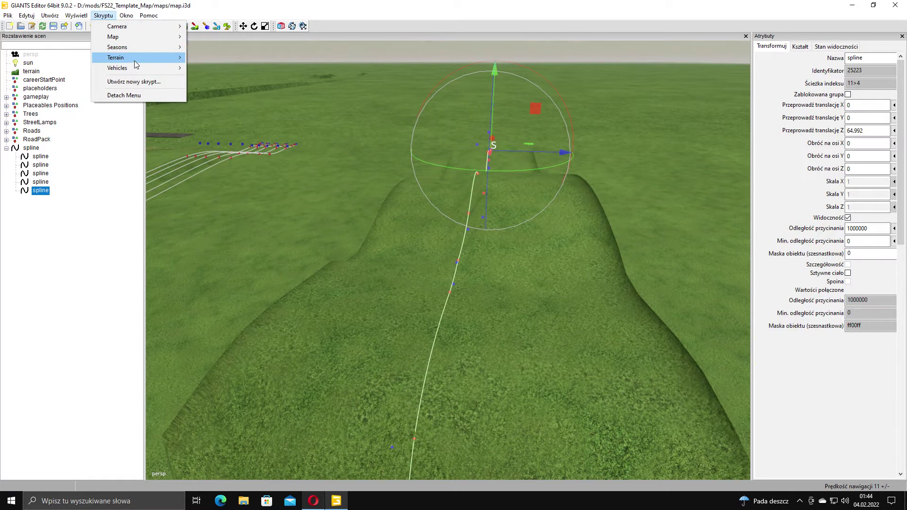
{"action": "mouse_move", "coordinate": [136, 58]}
{"action": "left_click", "coordinate": [234, 80]}
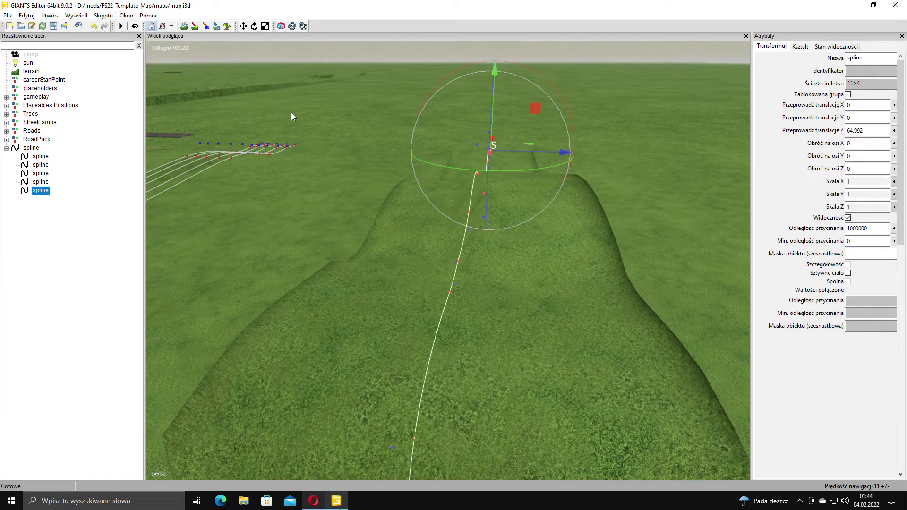
Raise the spline's edit point at X -44.037 to Y 7.186 above the dip in the ridge.
{"action": "left_click_drag", "start_coordinate": [403, 148], "coordinate": [671, 213], "text": "alt"}
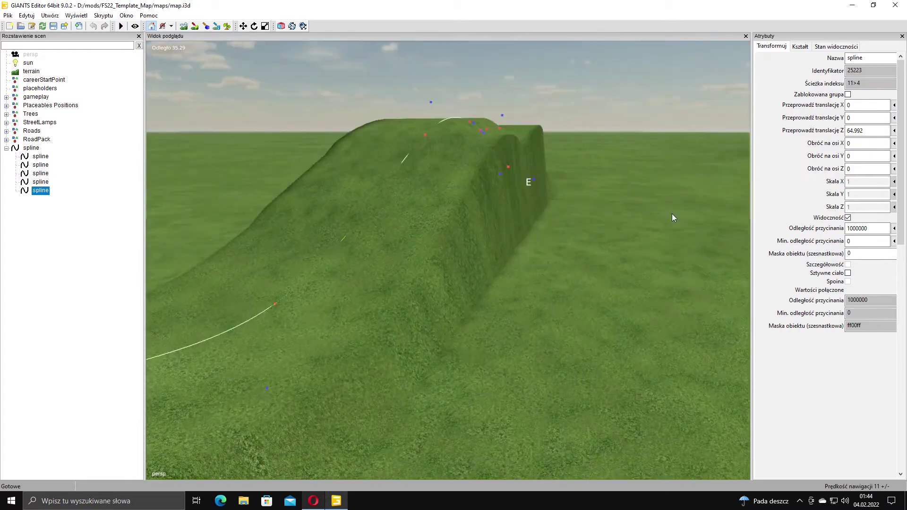
{"action": "middle_click_drag", "start_coordinate": [673, 218], "coordinate": [536, 190]}
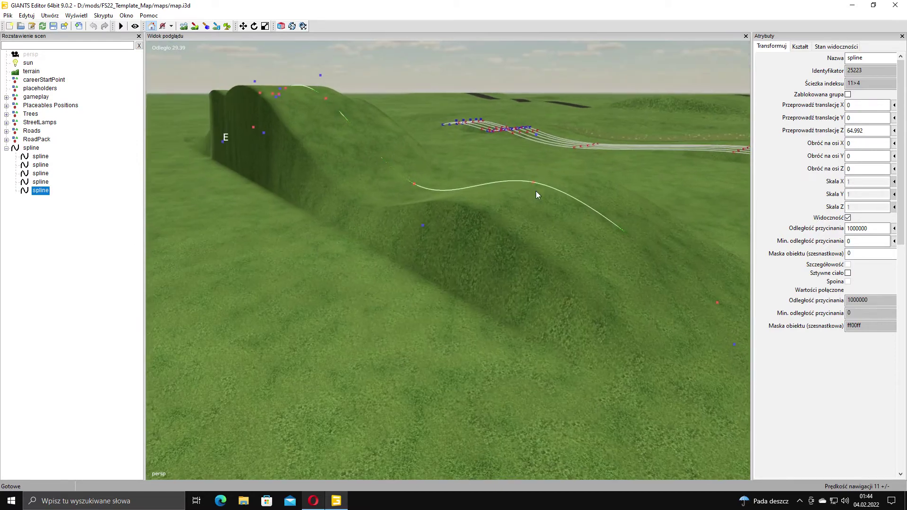
{"action": "left_click", "coordinate": [414, 183]}
{"action": "left_click_drag", "start_coordinate": [414, 182], "coordinate": [423, 128]}
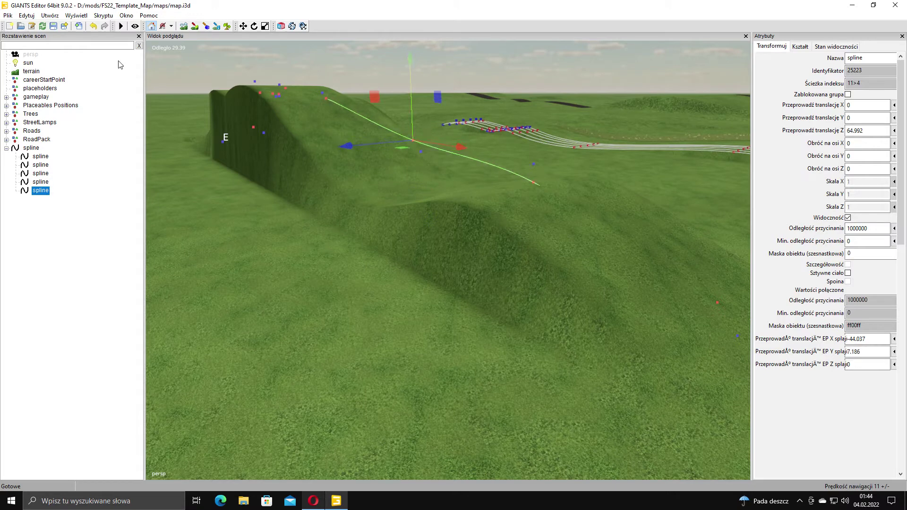
Apply Set Terrain Height By Spline along the raised fifth child spline on the ridge.
{"action": "left_click", "coordinate": [41, 190]}
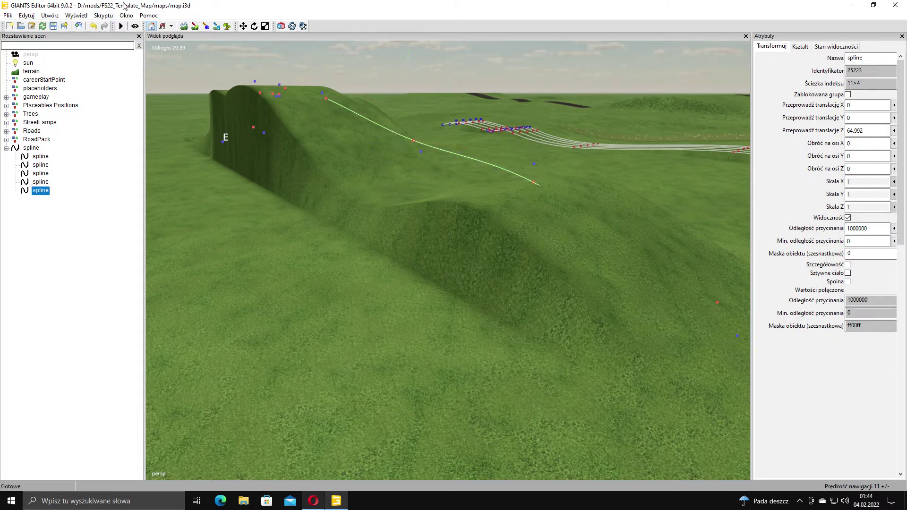
{"action": "left_click", "coordinate": [126, 15]}
{"action": "mouse_move", "coordinate": [103, 15]}
{"action": "mouse_move", "coordinate": [148, 61]}
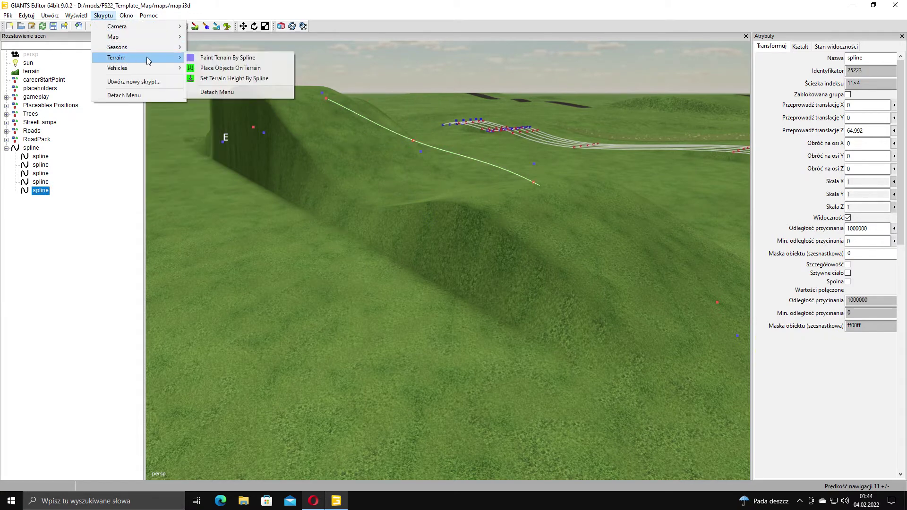
{"action": "left_click", "coordinate": [238, 78]}
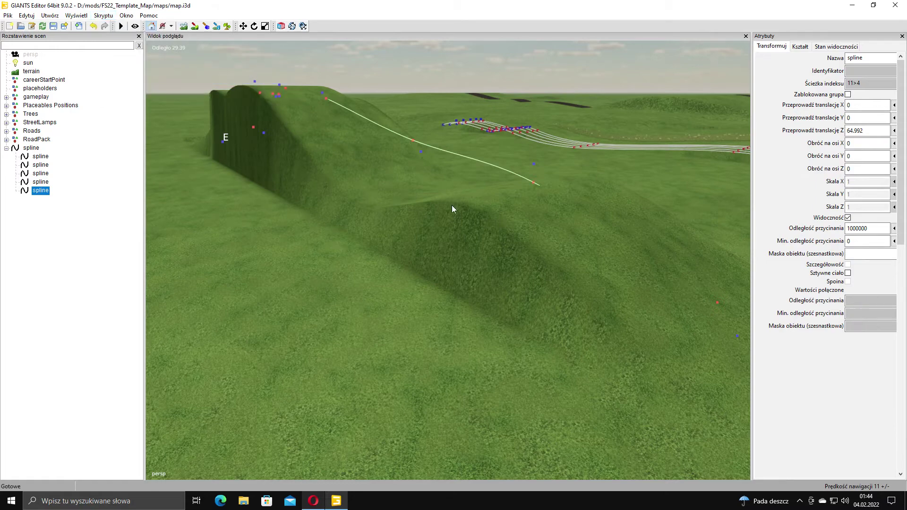
{"action": "scroll", "coordinate": [456, 180], "scroll_direction": "up", "scroll_amount": 3}
{"action": "left_click_drag", "start_coordinate": [456, 177], "coordinate": [376, 136], "text": "alt"}
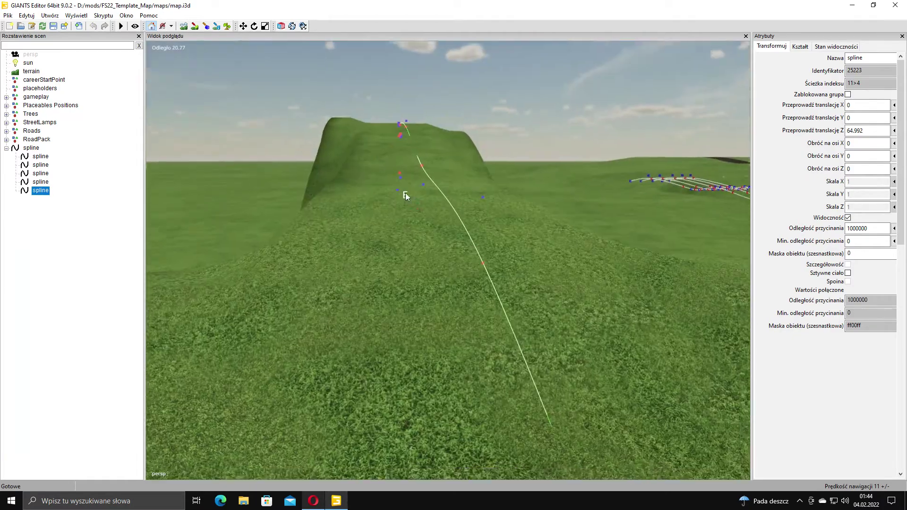
{"action": "left_click_drag", "start_coordinate": [405, 193], "coordinate": [455, 223], "text": "alt"}
{"action": "left_click_drag", "start_coordinate": [513, 203], "coordinate": [495, 198], "text": "alt"}
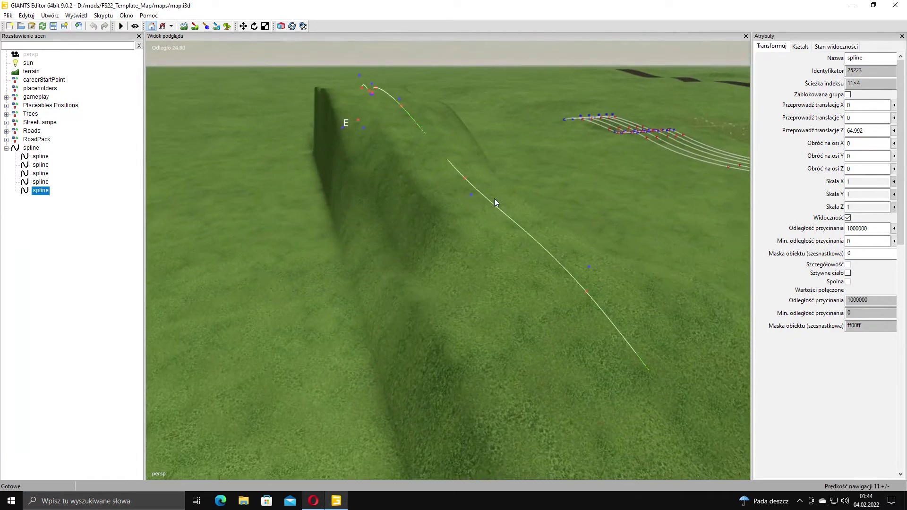
Delete the last child spline, the one used for the ridge, from the parent spline.
{"action": "mouse_move", "coordinate": [494, 202]}
{"action": "right_mouse_down"}
{"action": "mouse_move", "coordinate": [463, 181]}
{"action": "mouse_move", "coordinate": [348, 199]}
{"action": "mouse_move", "coordinate": [532, 186]}
{"action": "mouse_move", "coordinate": [461, 218]}
{"action": "mouse_move", "coordinate": [441, 197]}
{"action": "mouse_move", "coordinate": [439, 248]}
{"action": "mouse_move", "coordinate": [538, 202]}
{"action": "mouse_move", "coordinate": [313, 261]}
{"action": "mouse_move", "coordinate": [281, 260]}
{"action": "mouse_move", "coordinate": [272, 280]}
{"action": "mouse_move", "coordinate": [567, 240]}
{"action": "mouse_move", "coordinate": [447, 286]}
{"action": "mouse_move", "coordinate": [516, 306]}
{"action": "mouse_move", "coordinate": [405, 283]}
{"action": "mouse_move", "coordinate": [212, 315]}
{"action": "mouse_move", "coordinate": [362, 325]}
{"action": "mouse_move", "coordinate": [384, 307]}
{"action": "mouse_move", "coordinate": [668, 304]}
{"action": "mouse_move", "coordinate": [229, 326]}
{"action": "mouse_move", "coordinate": [289, 281]}
{"action": "mouse_move", "coordinate": [386, 315]}
{"action": "mouse_move", "coordinate": [387, 368]}
{"action": "mouse_move", "coordinate": [473, 354]}
{"action": "mouse_move", "coordinate": [296, 368]}
{"action": "mouse_move", "coordinate": [377, 373]}
{"action": "mouse_move", "coordinate": [556, 276]}
{"action": "mouse_move", "coordinate": [522, 237]}
{"action": "mouse_move", "coordinate": [368, 309]}
{"action": "mouse_move", "coordinate": [520, 284]}
{"action": "mouse_move", "coordinate": [239, 327]}
{"action": "mouse_move", "coordinate": [547, 269]}
{"action": "mouse_move", "coordinate": [349, 273]}
{"action": "mouse_move", "coordinate": [681, 168]}
{"action": "mouse_move", "coordinate": [384, 243]}
{"action": "mouse_move", "coordinate": [643, 194]}
{"action": "mouse_move", "coordinate": [485, 228]}
{"action": "mouse_move", "coordinate": [372, 285]}
{"action": "mouse_move", "coordinate": [517, 274]}
{"action": "mouse_move", "coordinate": [416, 251]}
{"action": "right_mouse_up"}
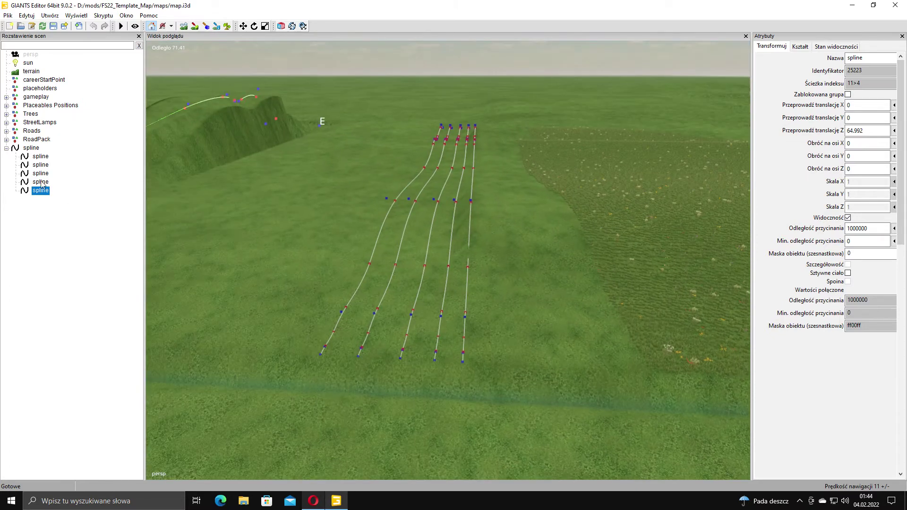
{"action": "left_click", "coordinate": [30, 148]}
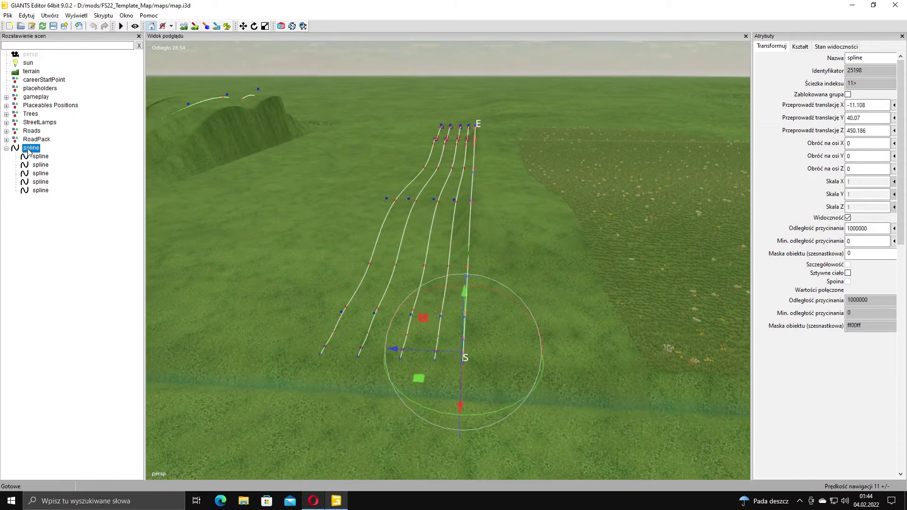
{"action": "left_click", "coordinate": [41, 191]}
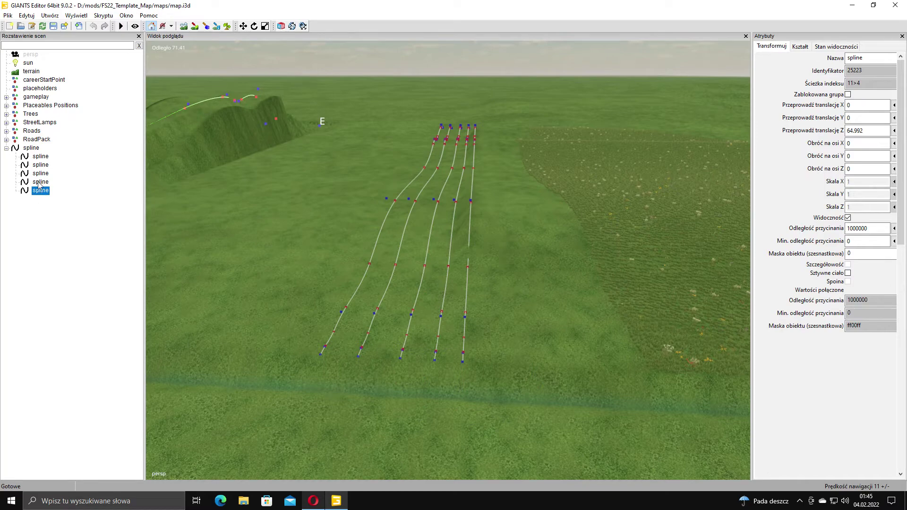
{"action": "key", "text": "Delete"}
Shift the parent spline with its four child splines sideways to Z 514.465 beside the ridge.
{"action": "right_click_drag", "start_coordinate": [231, 188], "coordinate": [514, 263]}
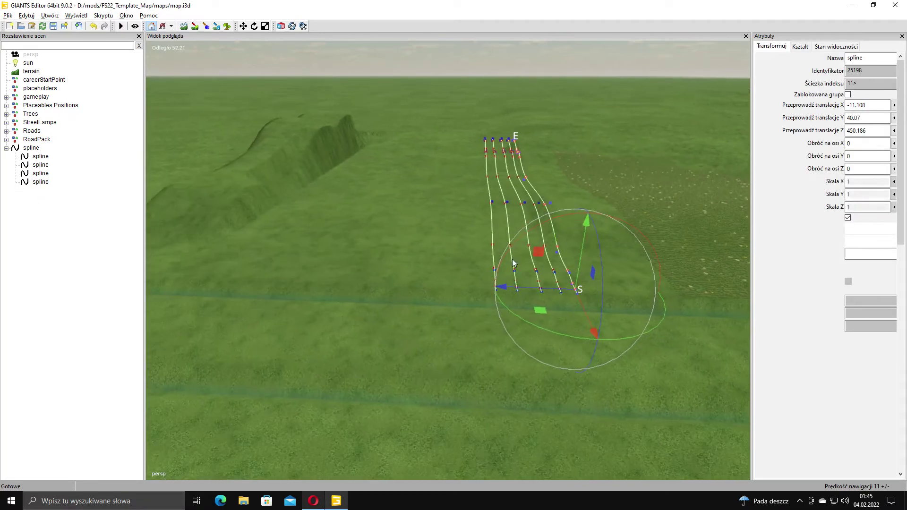
{"action": "left_click_drag", "start_coordinate": [528, 287], "coordinate": [275, 278]}
{"action": "right_click_drag", "start_coordinate": [288, 275], "coordinate": [448, 265]}
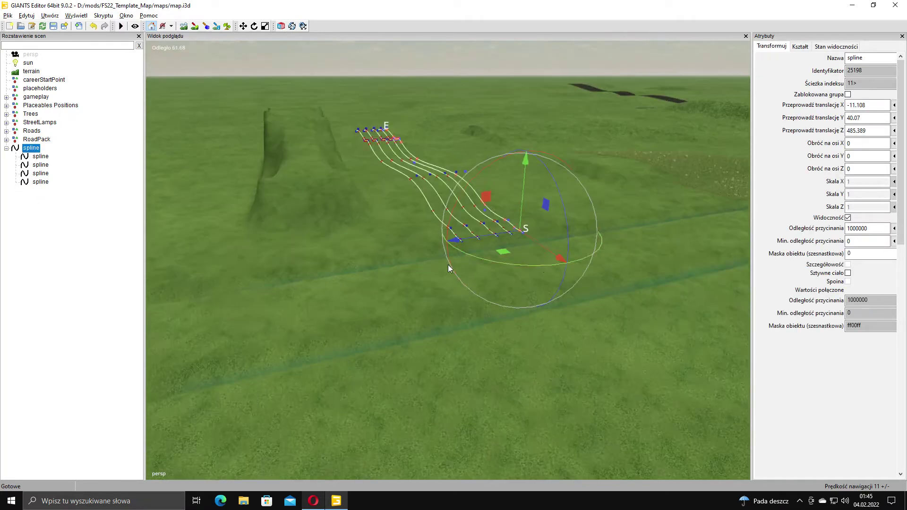
{"action": "middle_click_drag", "start_coordinate": [448, 265], "coordinate": [504, 250], "text": "alt"}
{"action": "left_click_drag", "start_coordinate": [540, 240], "coordinate": [429, 261]}
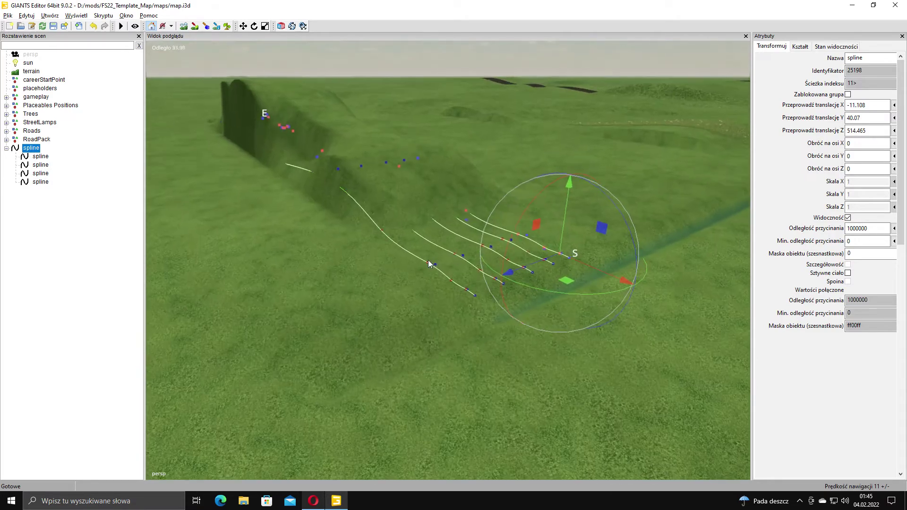
{"action": "right_click_drag", "start_coordinate": [429, 263], "coordinate": [474, 279]}
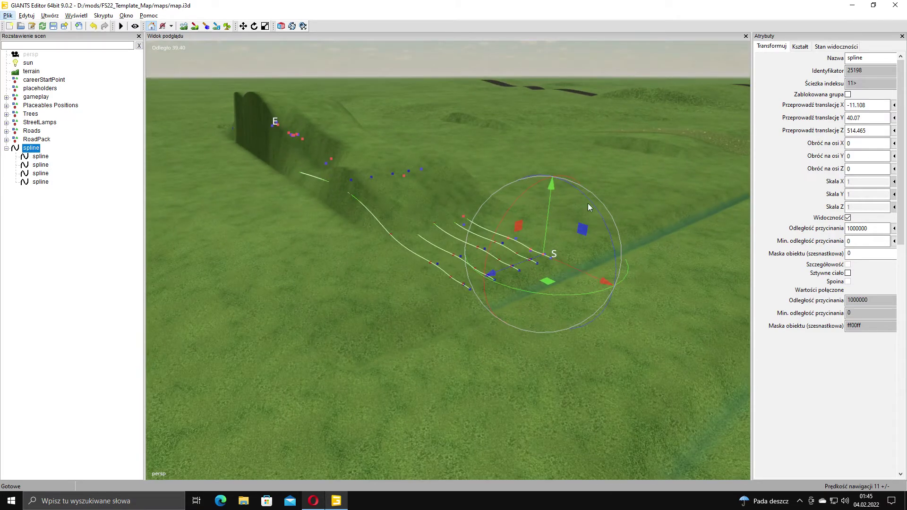
Tilt the spline group to a Z rotation of -4.914 and nudge it to X -11.43, Y 40.098.
{"action": "left_click_drag", "start_coordinate": [592, 201], "coordinate": [595, 208]}
{"action": "middle_click_drag", "start_coordinate": [551, 251], "coordinate": [543, 236], "text": "alt"}
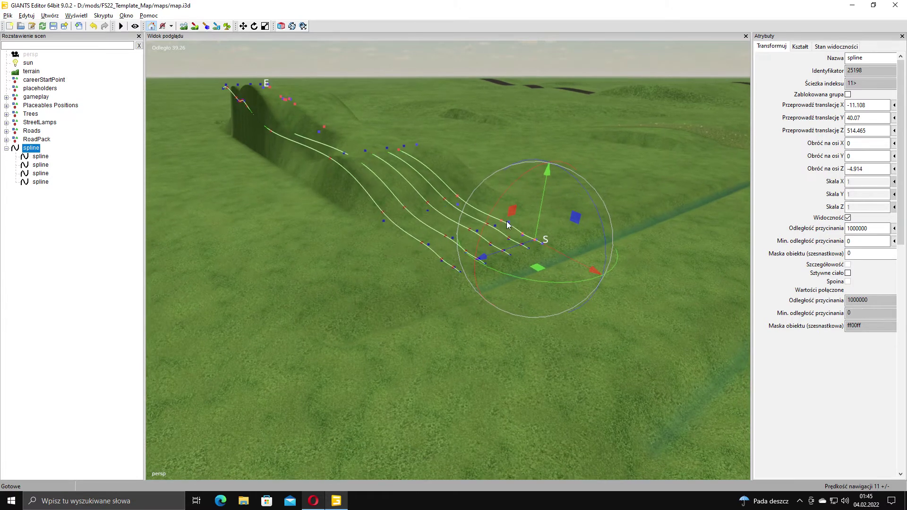
{"action": "scroll", "coordinate": [507, 226], "scroll_direction": "up", "scroll_amount": 3}
{"action": "left_click_drag", "start_coordinate": [631, 241], "coordinate": [304, 204]}
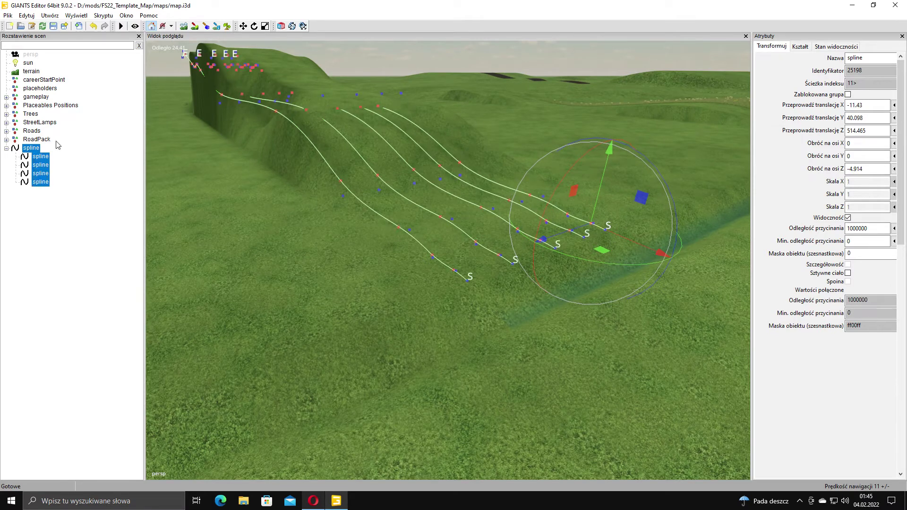
Apply Set Terrain Height By Spline to the parent spline and all four child splines.
{"action": "left_click", "coordinate": [103, 15]}
{"action": "mouse_move", "coordinate": [142, 57]}
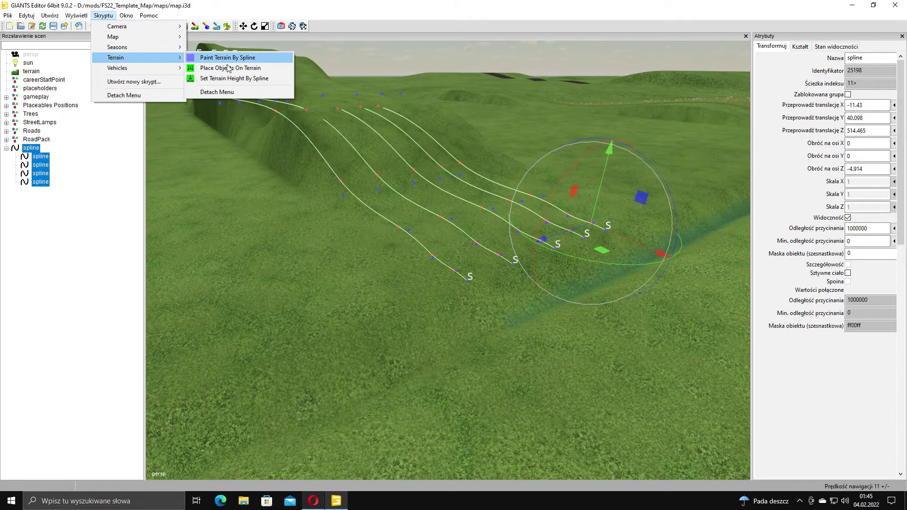
{"action": "left_click", "coordinate": [233, 79]}
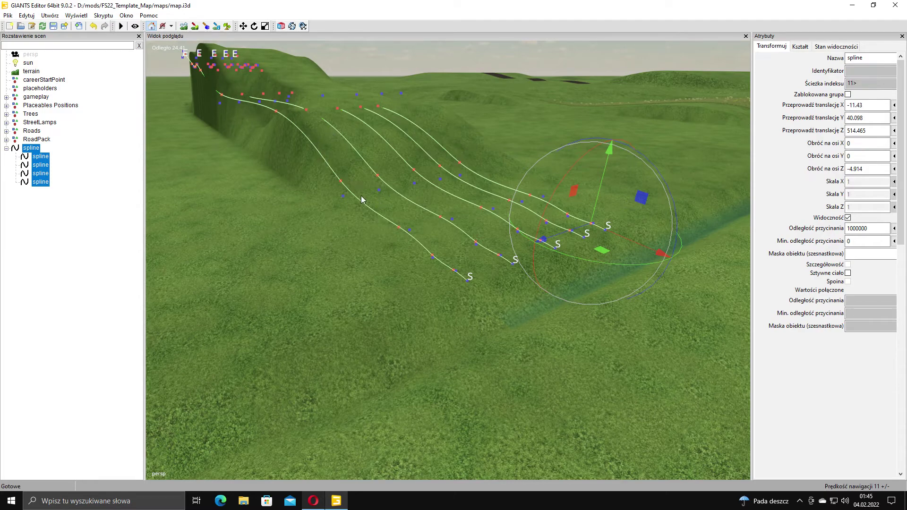
Shift the spline group sideways to Z 501.036 and set the terrain height along all its splines.
{"action": "left_click_drag", "start_coordinate": [519, 196], "coordinate": [554, 233], "text": "alt"}
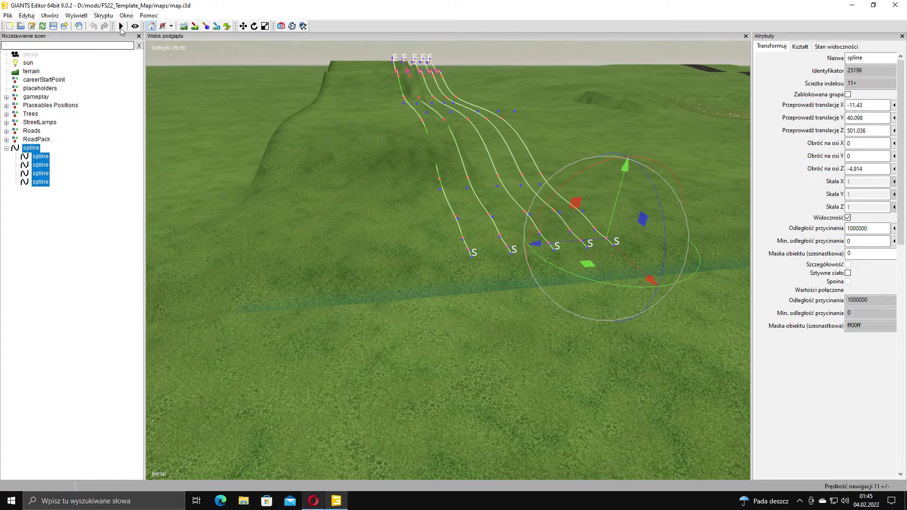
{"action": "left_click", "coordinate": [103, 15]}
{"action": "mouse_move", "coordinate": [125, 57]}
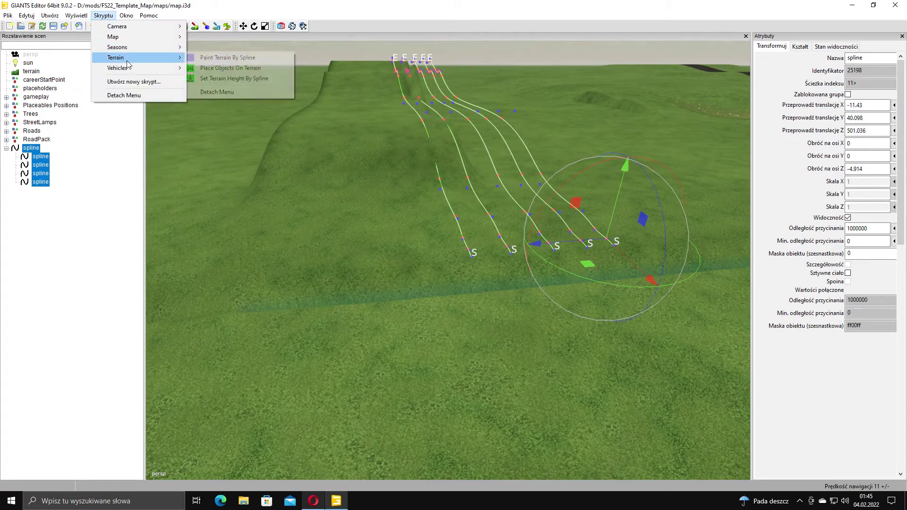
{"action": "left_click", "coordinate": [241, 79]}
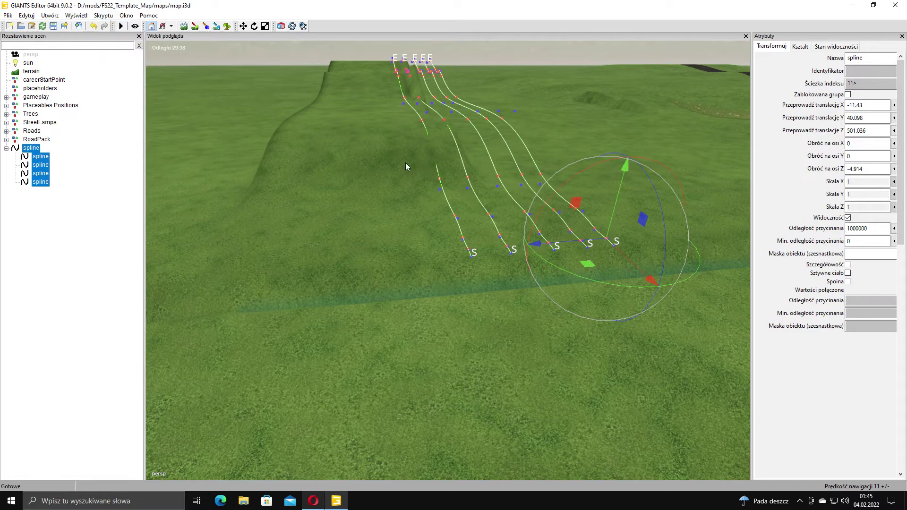
Shift the spline group farther to Z 489.106 and reapply Set Terrain Height By Spline.
{"action": "middle_click_drag", "start_coordinate": [518, 213], "coordinate": [447, 234], "text": "alt"}
{"action": "left_click_drag", "start_coordinate": [442, 231], "coordinate": [604, 220]}
{"action": "middle_click_drag", "start_coordinate": [605, 221], "coordinate": [448, 235], "text": "alt"}
{"action": "left_click", "coordinate": [103, 15]}
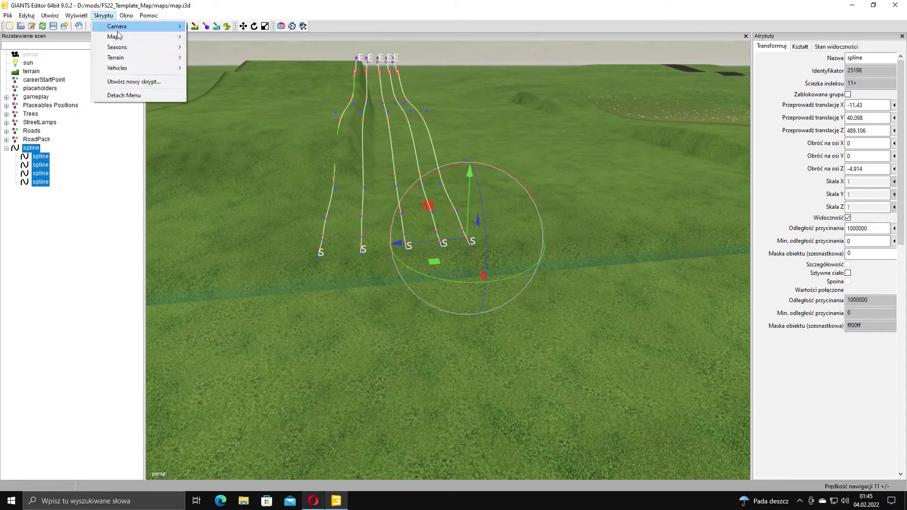
{"action": "mouse_move", "coordinate": [132, 57]}
{"action": "left_click", "coordinate": [227, 77]}
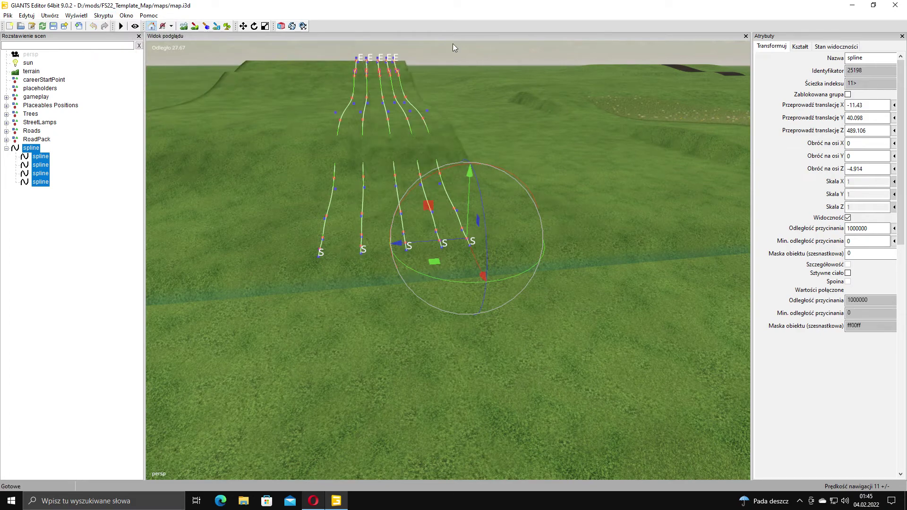
Move the spline group to Z 476.738 and tilt it to a Z rotation of -11.655.
{"action": "left_click", "coordinate": [300, 116]}
{"action": "middle_click_drag", "start_coordinate": [299, 115], "coordinate": [127, 156], "text": "alt"}
{"action": "left_click", "coordinate": [31, 157]}
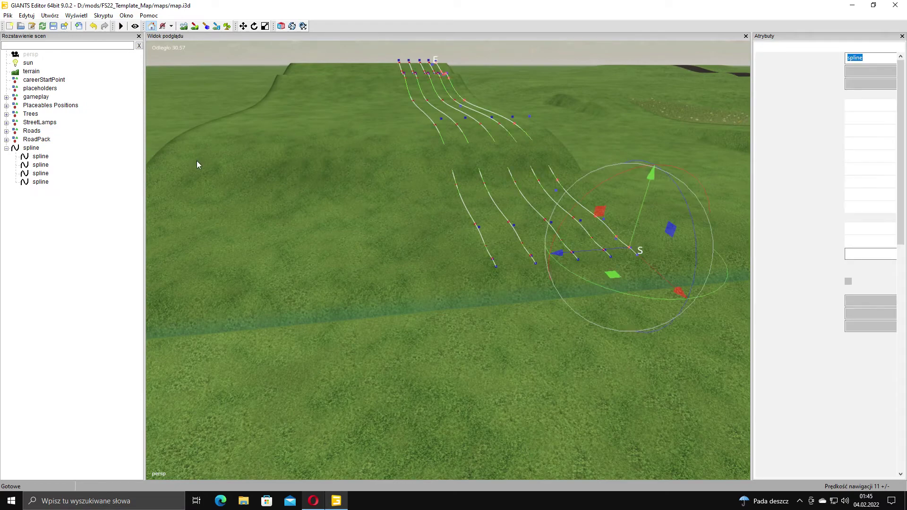
{"action": "right_click_drag", "start_coordinate": [196, 164], "coordinate": [450, 183]}
{"action": "left_click_drag", "start_coordinate": [362, 241], "coordinate": [481, 172], "text": "alt"}
{"action": "right_click_drag", "start_coordinate": [480, 171], "coordinate": [595, 205]}
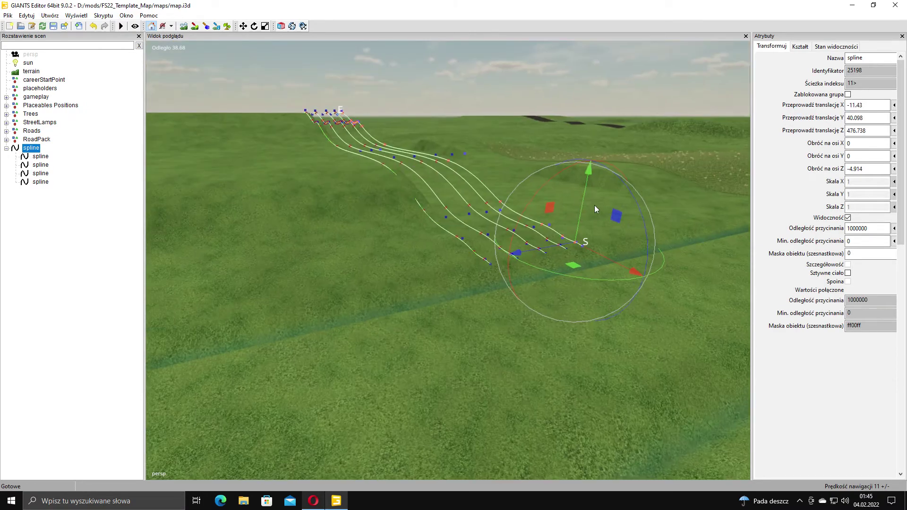
{"action": "left_click_drag", "start_coordinate": [624, 181], "coordinate": [625, 190]}
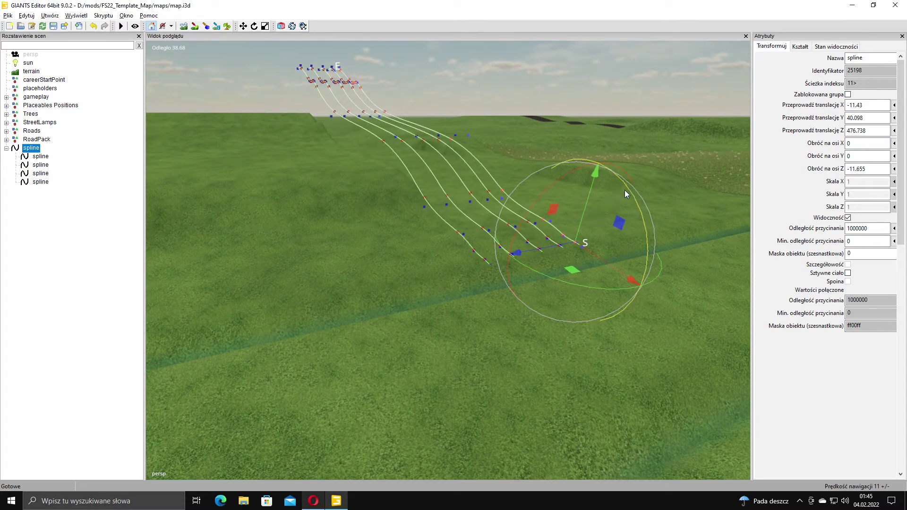
Select the parent and all child splines and set the terrain height along the steeper slope.
{"action": "right_click_drag", "start_coordinate": [625, 190], "coordinate": [326, 150]}
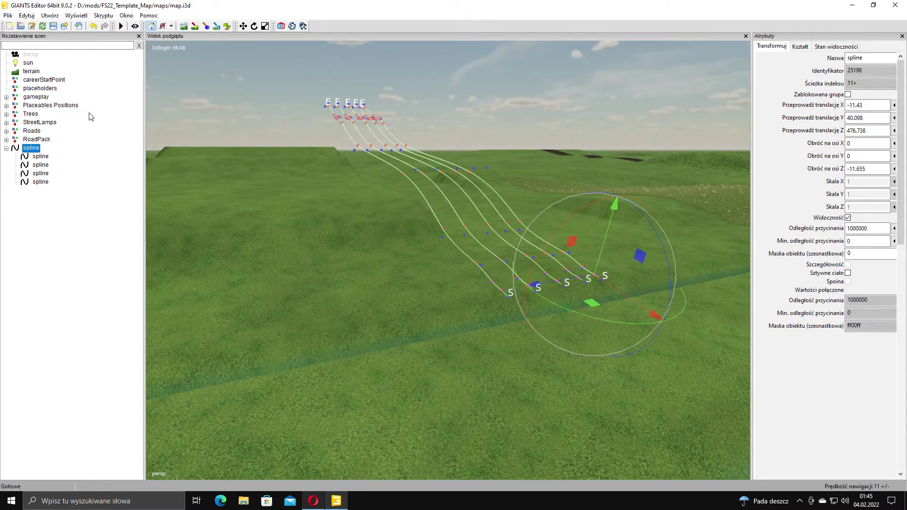
{"action": "left_click", "coordinate": [105, 17]}
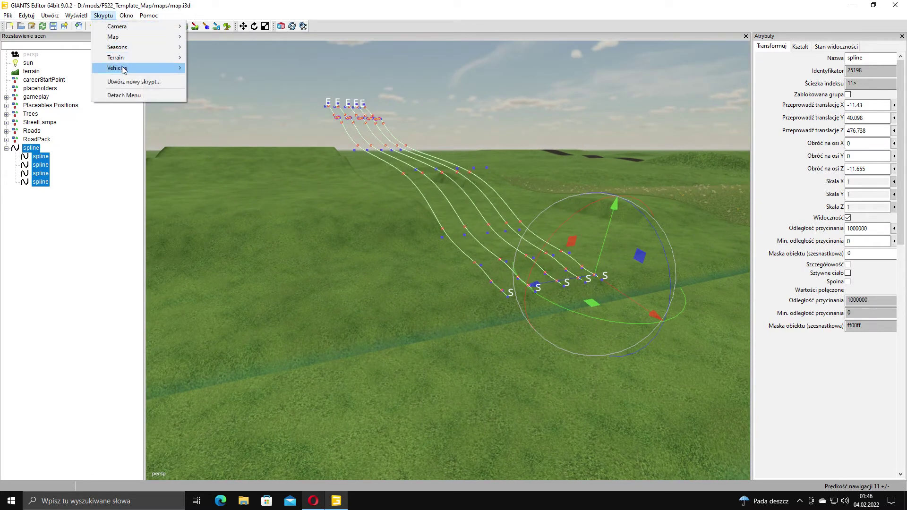
{"action": "left_click", "coordinate": [226, 79]}
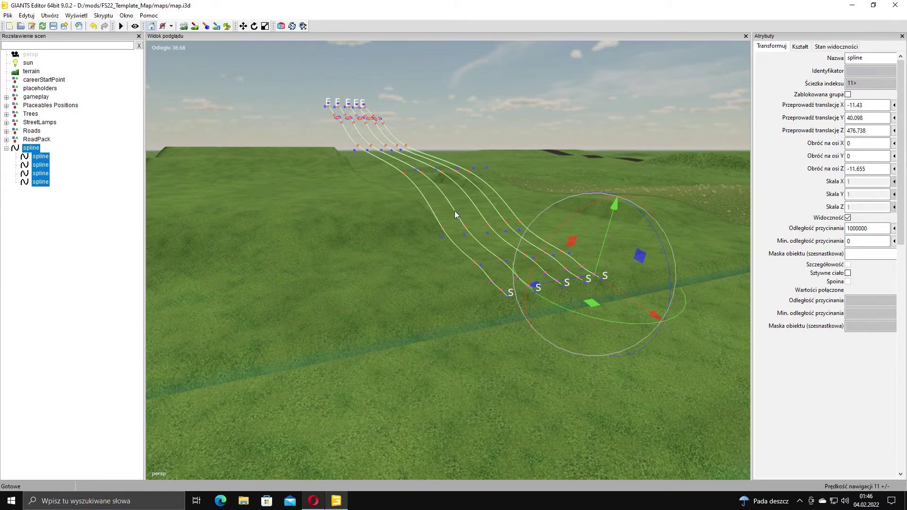
{"action": "scroll", "coordinate": [447, 203], "scroll_direction": "up", "scroll_amount": 5}
{"action": "left_click_drag", "start_coordinate": [448, 204], "coordinate": [574, 221], "text": "alt"}
{"action": "right_click_drag", "start_coordinate": [574, 220], "coordinate": [318, 223]}
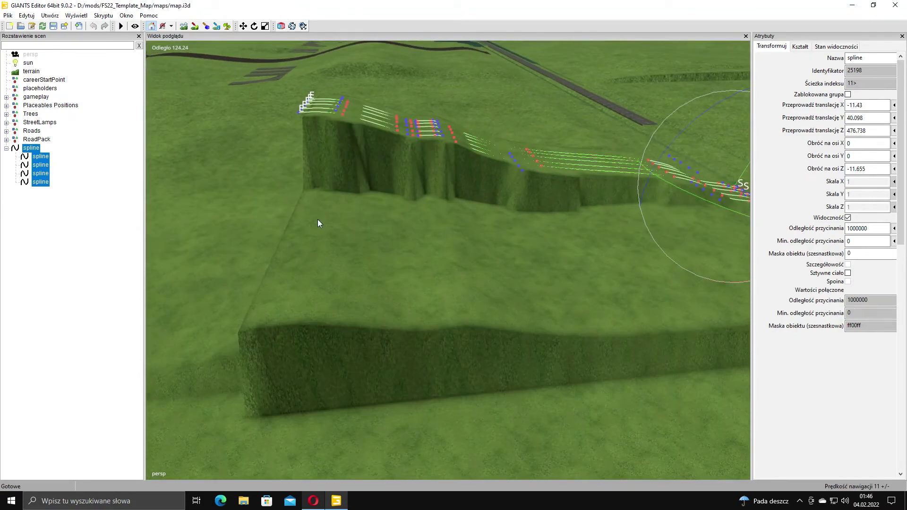
Move the spline group beyond the high end of the hill to X -129.884, Y 40.965.
{"action": "right_click_drag", "start_coordinate": [704, 183], "coordinate": [542, 200]}
{"action": "left_click_drag", "start_coordinate": [693, 197], "coordinate": [224, 226]}
{"action": "right_click_drag", "start_coordinate": [224, 226], "coordinate": [463, 120]}
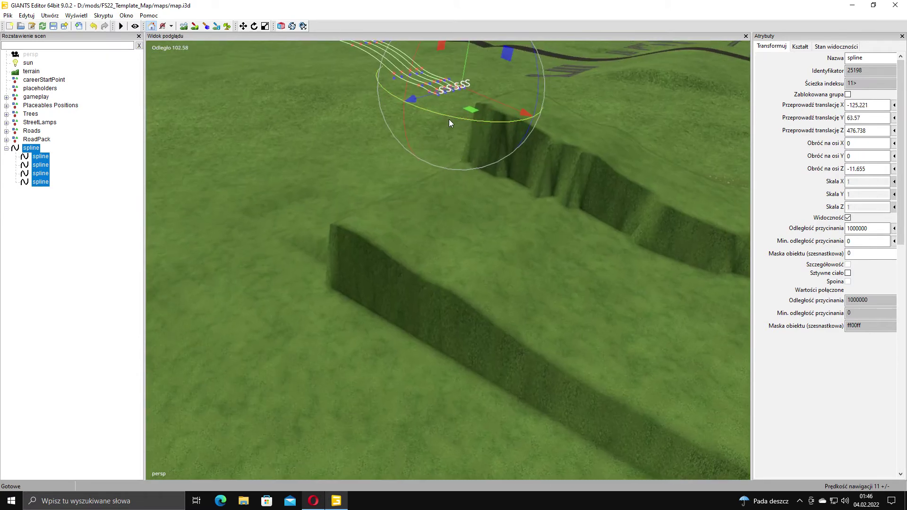
{"action": "left_click_drag", "start_coordinate": [466, 74], "coordinate": [453, 155]}
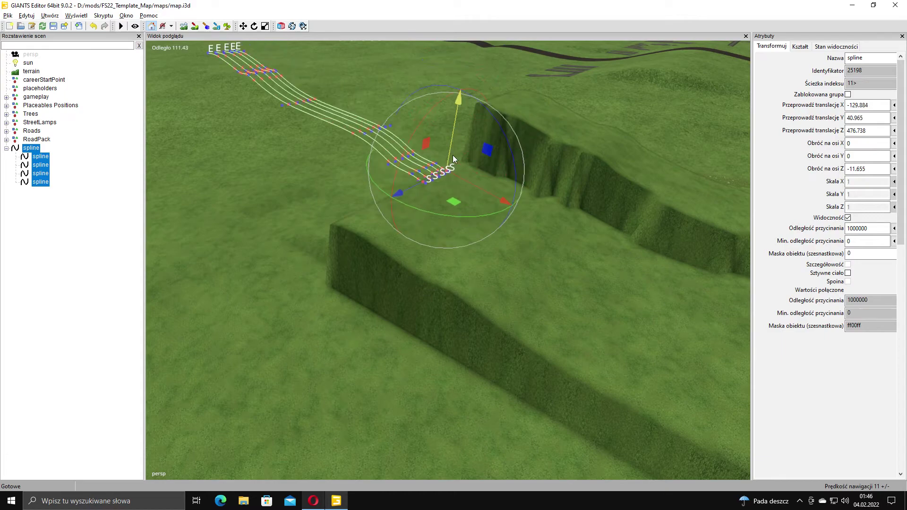
Reposition the spline group at X -102.109, Y 50.478, Z 505.376 between the two raised ridges.
{"action": "right_click_drag", "start_coordinate": [418, 183], "coordinate": [537, 193]}
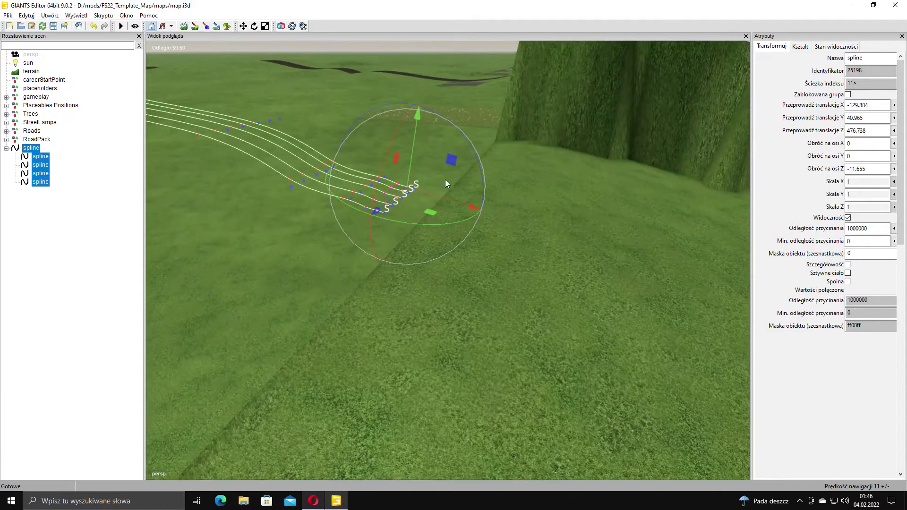
{"action": "left_click_drag", "start_coordinate": [468, 209], "coordinate": [637, 253]}
{"action": "right_click_drag", "start_coordinate": [637, 253], "coordinate": [540, 285]}
{"action": "left_click_drag", "start_coordinate": [564, 279], "coordinate": [461, 277]}
{"action": "left_click_drag", "start_coordinate": [489, 232], "coordinate": [488, 245]}
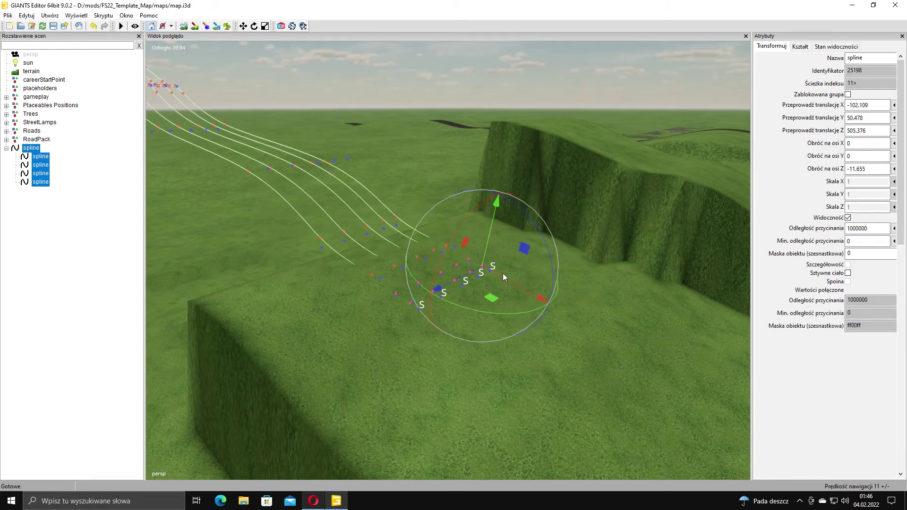
Align the splines' start points with the edge of the raised terrain at X -114.685, Y 52.117.
{"action": "left_click_drag", "start_coordinate": [504, 275], "coordinate": [389, 236]}
{"action": "middle_click_drag", "start_coordinate": [314, 260], "coordinate": [430, 241], "text": "alt"}
{"action": "scroll", "coordinate": [430, 241], "scroll_direction": "up", "scroll_amount": 6}
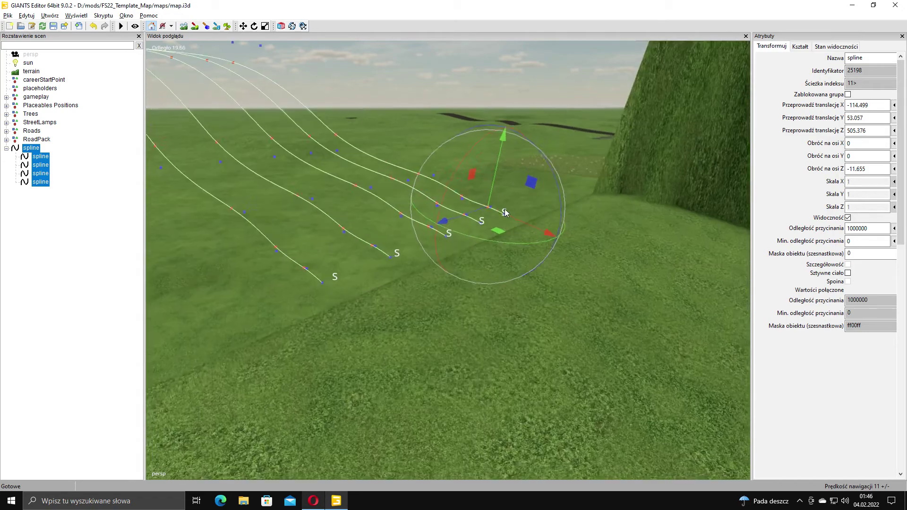
{"action": "mouse_move", "coordinate": [510, 206]}
{"action": "left_mouse_down", "text": "alt"}
{"action": "mouse_move", "coordinate": [541, 203]}
{"action": "mouse_move", "coordinate": [514, 204]}
{"action": "left_mouse_up", "text": "alt"}
{"action": "left_click_drag", "start_coordinate": [514, 204], "coordinate": [518, 222]}
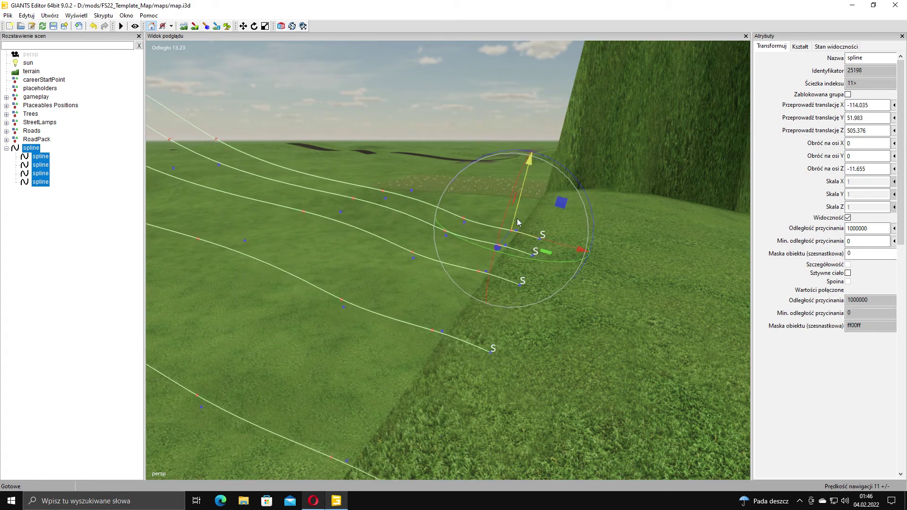
{"action": "left_click_drag", "start_coordinate": [556, 247], "coordinate": [535, 243]}
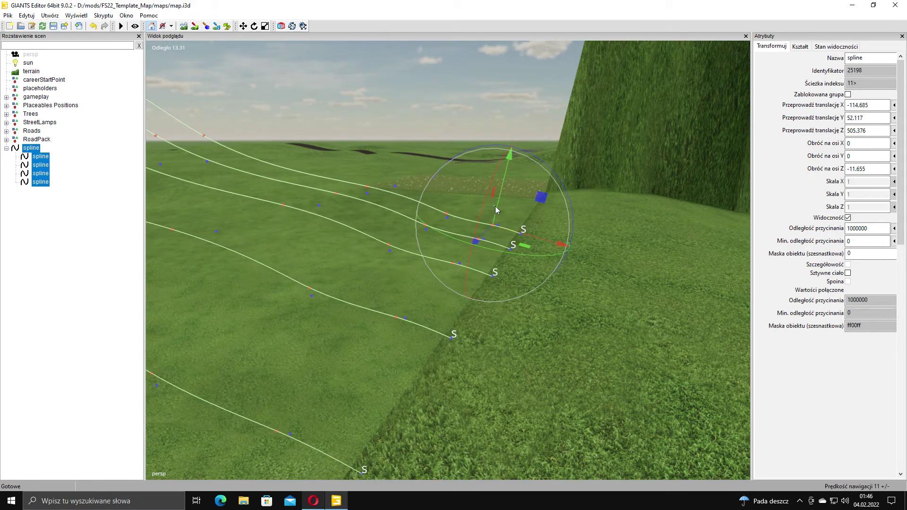
Tilt the splines at X -114.743, Y 51.835 to a Z rotation of 3.045 and set the terrain height along them.
{"action": "left_click_drag", "start_coordinate": [498, 204], "coordinate": [388, 233]}
{"action": "scroll", "coordinate": [483, 206], "scroll_direction": "down", "scroll_amount": 2}
{"action": "scroll", "coordinate": [375, 245], "scroll_direction": "down", "scroll_amount": 1}
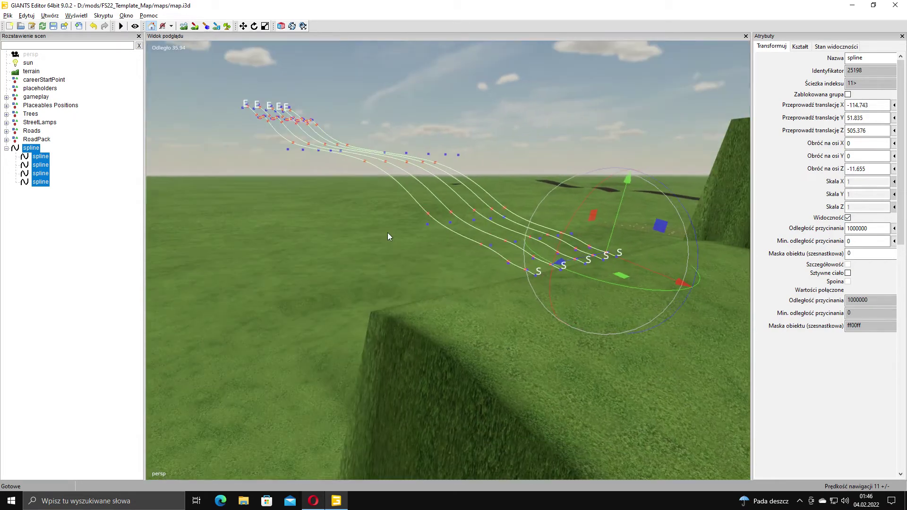
{"action": "left_click_drag", "start_coordinate": [688, 213], "coordinate": [669, 196]}
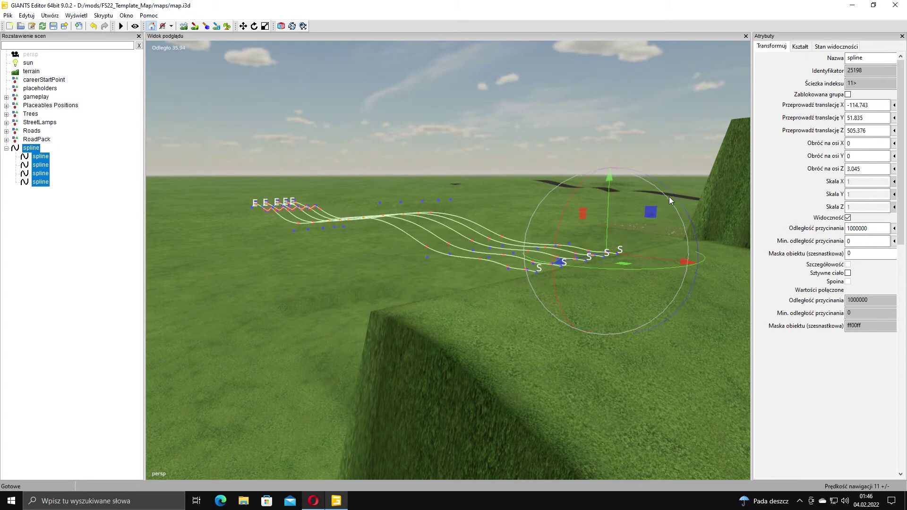
{"action": "left_click", "coordinate": [126, 15]}
{"action": "mouse_move", "coordinate": [99, 18]}
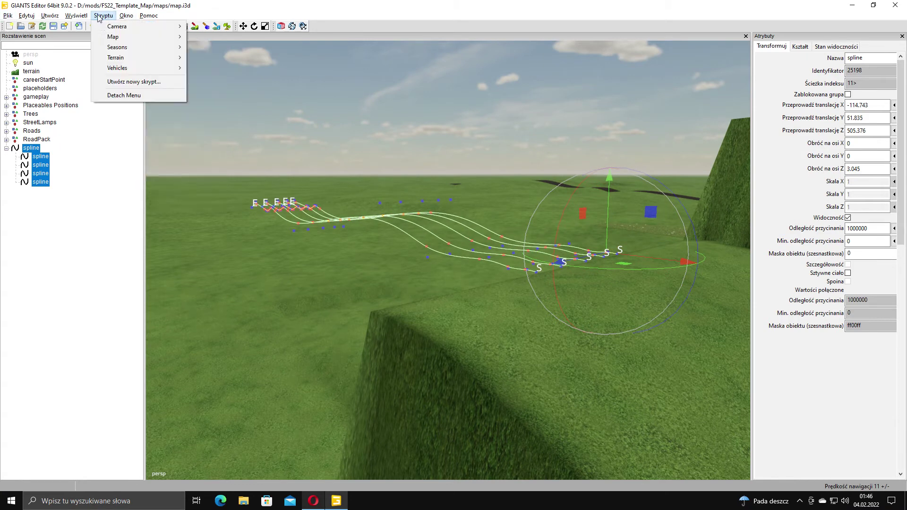
{"action": "mouse_move", "coordinate": [123, 57]}
{"action": "left_click", "coordinate": [227, 79]}
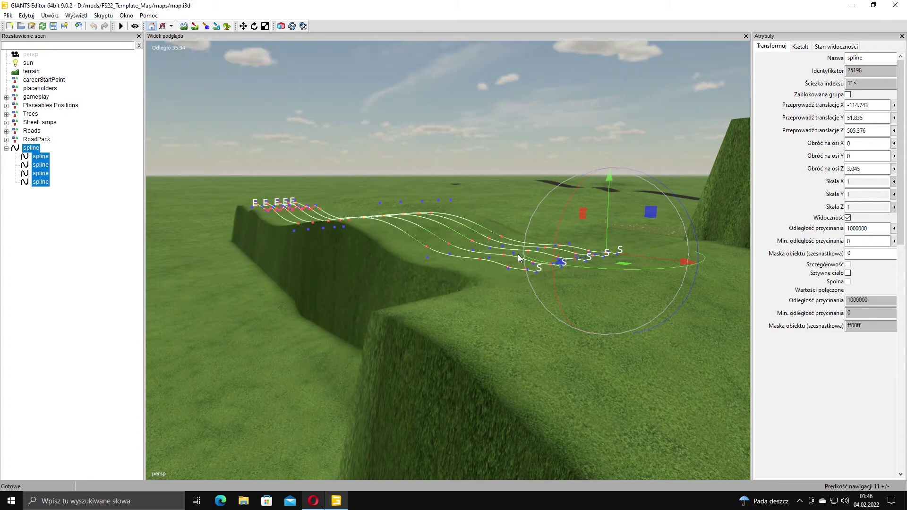
Shift the spline group along the hill edge to Z 518.929 and set the terrain height by spline there.
{"action": "scroll", "coordinate": [518, 255], "scroll_direction": "up", "scroll_amount": 2}
{"action": "middle_click_drag", "start_coordinate": [524, 242], "coordinate": [470, 225], "text": "alt"}
{"action": "left_click_drag", "start_coordinate": [471, 226], "coordinate": [366, 271], "text": "alt"}
{"action": "middle_click_drag", "start_coordinate": [366, 272], "coordinate": [549, 224]}
{"action": "left_click_drag", "start_coordinate": [549, 220], "coordinate": [367, 242]}
{"action": "left_click", "coordinate": [103, 15]}
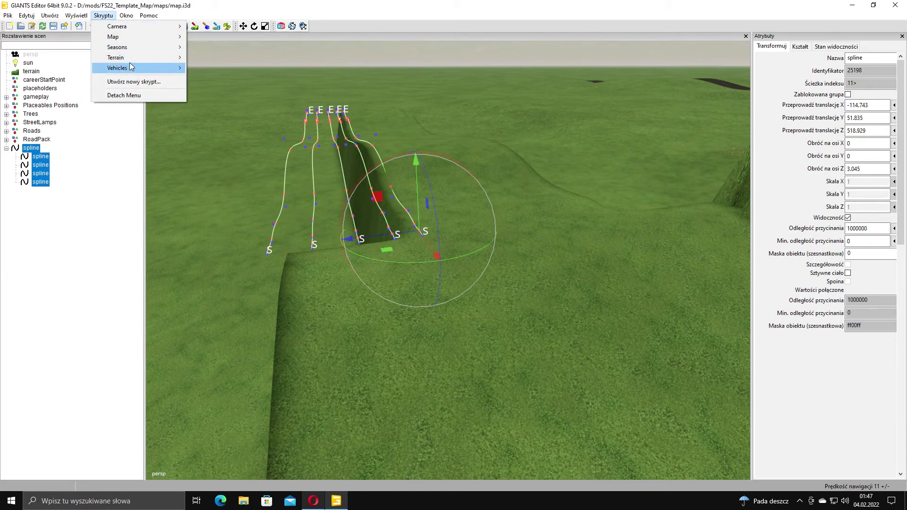
{"action": "mouse_move", "coordinate": [134, 57]}
{"action": "left_click", "coordinate": [231, 79]}
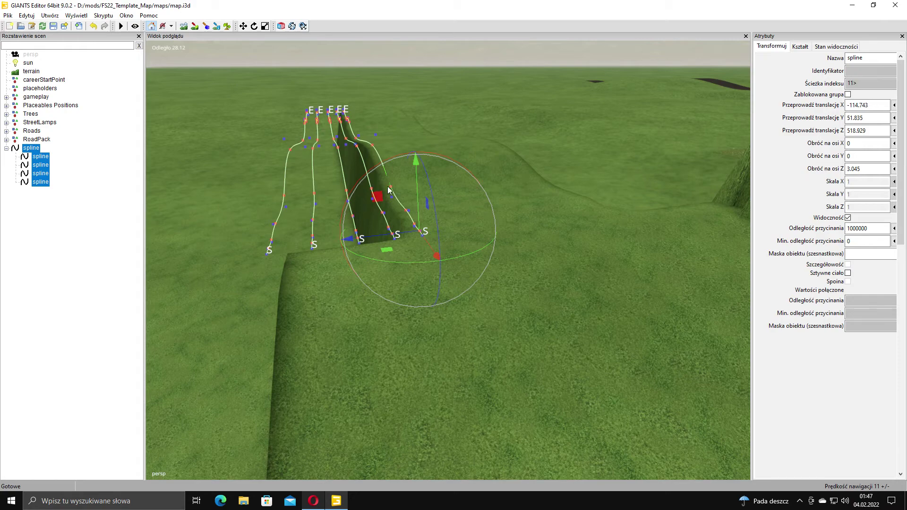
Shift the spline group to Z 493.539, beside the steep hill wall, and set the terrain height by spline.
{"action": "scroll", "coordinate": [403, 241], "scroll_direction": "down", "scroll_amount": 3}
{"action": "mouse_move", "coordinate": [403, 241]}
{"action": "left_mouse_down", "text": "alt"}
{"action": "mouse_move", "coordinate": [423, 266]}
{"action": "mouse_move", "coordinate": [407, 251]}
{"action": "left_mouse_up", "text": "alt"}
{"action": "left_click_drag", "start_coordinate": [337, 253], "coordinate": [539, 234]}
{"action": "middle_click_drag", "start_coordinate": [536, 234], "coordinate": [397, 293], "text": "alt"}
{"action": "scroll", "coordinate": [397, 293], "scroll_direction": "up", "scroll_amount": 3}
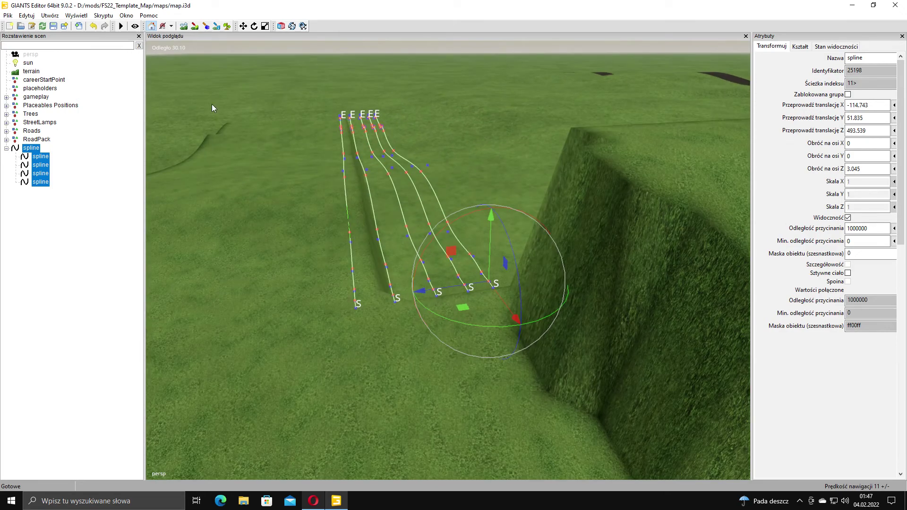
{"action": "left_click", "coordinate": [102, 15]}
{"action": "mouse_move", "coordinate": [129, 62]}
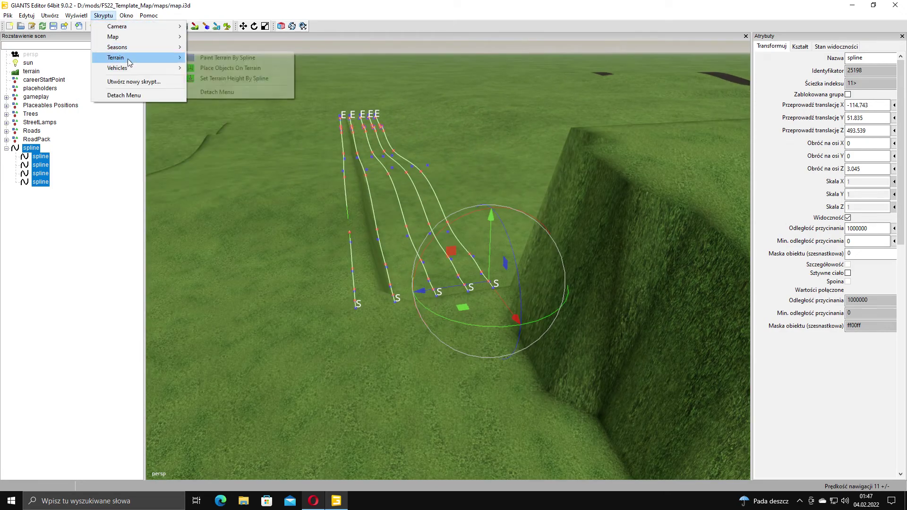
{"action": "left_click", "coordinate": [218, 78]}
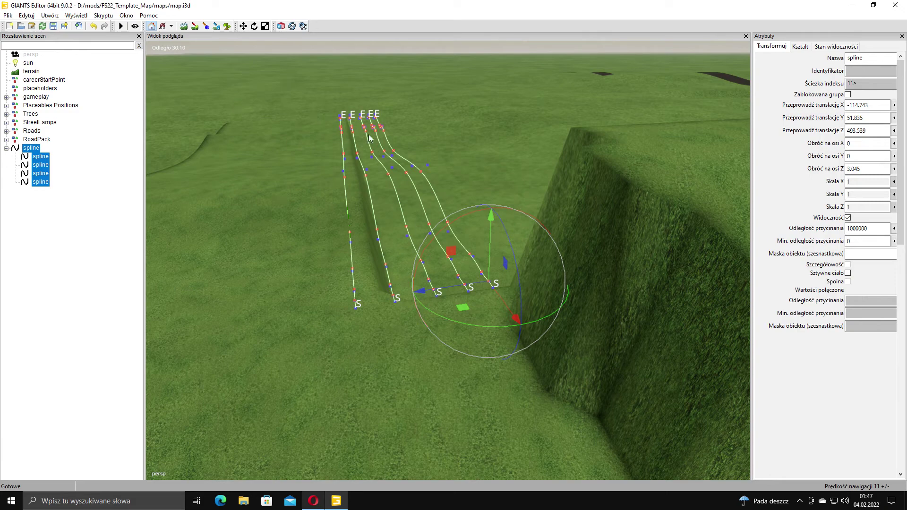
Select only the parent spline, move the group away from the newly raised terrain and clear the selection.
{"action": "left_click", "coordinate": [61, 189]}
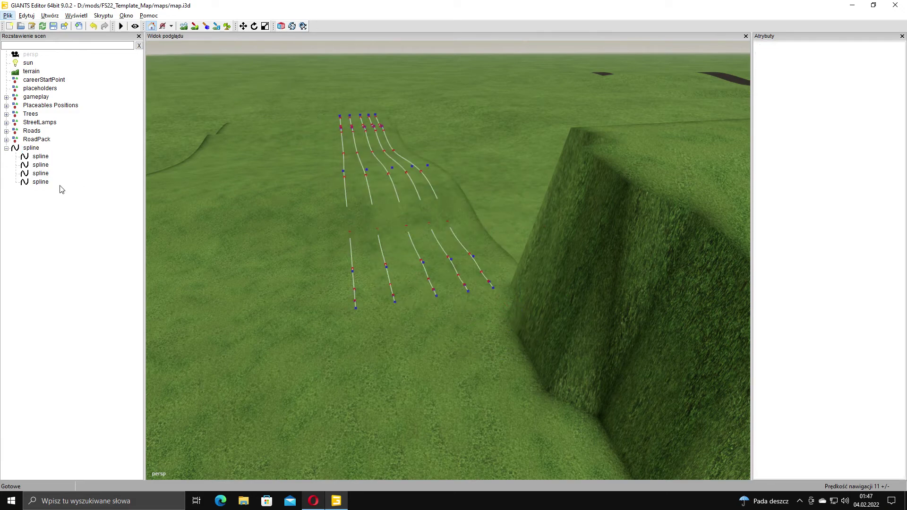
{"action": "left_click", "coordinate": [31, 148]}
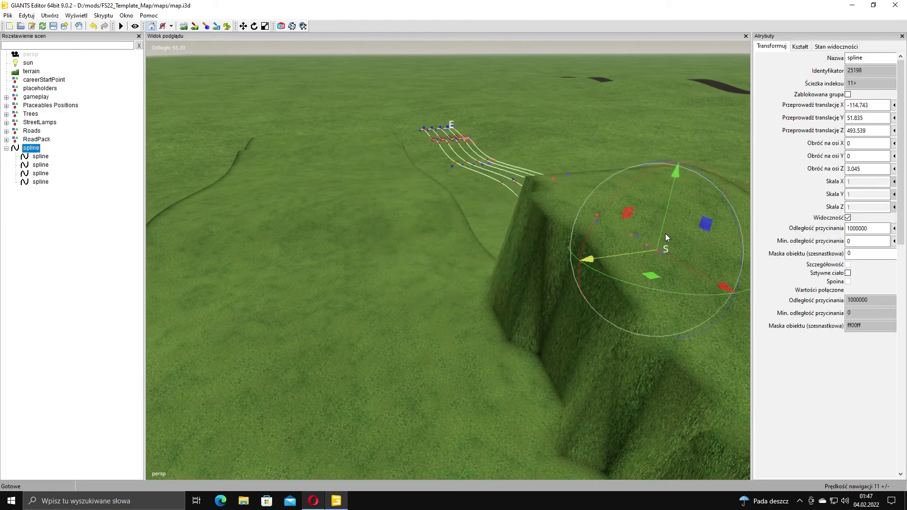
{"action": "left_click_drag", "start_coordinate": [510, 129], "coordinate": [626, 240], "text": "alt"}
{"action": "middle_click_drag", "start_coordinate": [625, 235], "coordinate": [344, 348], "text": "alt"}
{"action": "right_click_drag", "start_coordinate": [346, 352], "coordinate": [550, 202]}
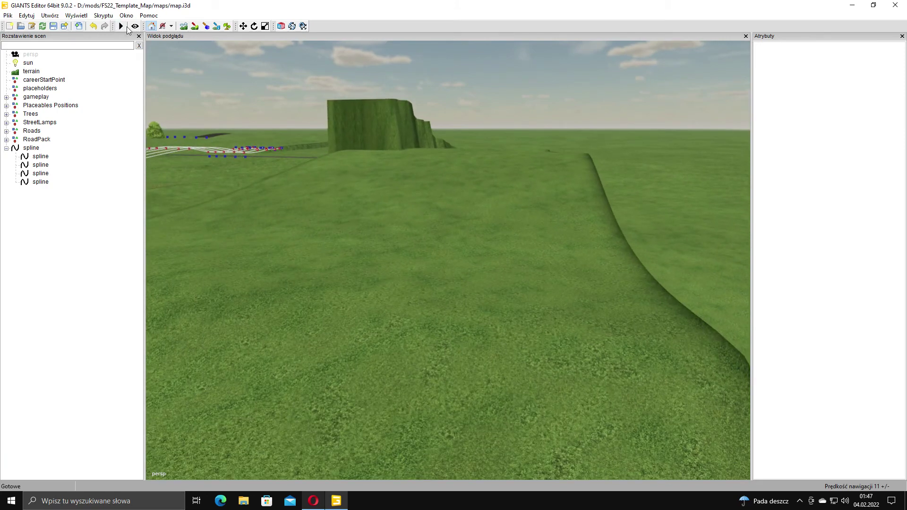
Switch to the eye-level view and walk across the raised hill to examine its slopes.
{"action": "key", "text": "shift+f"}
{"action": "key", "text": "w"}
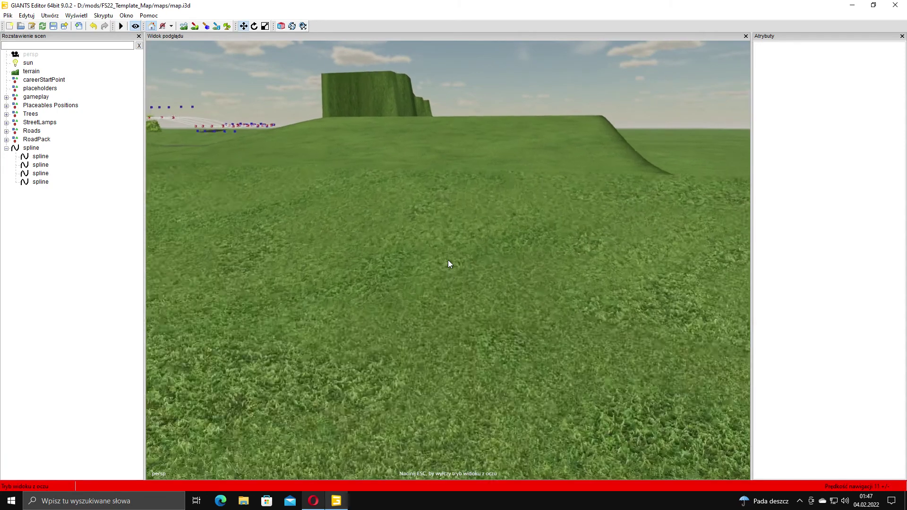
{"action": "key", "text": "w"}
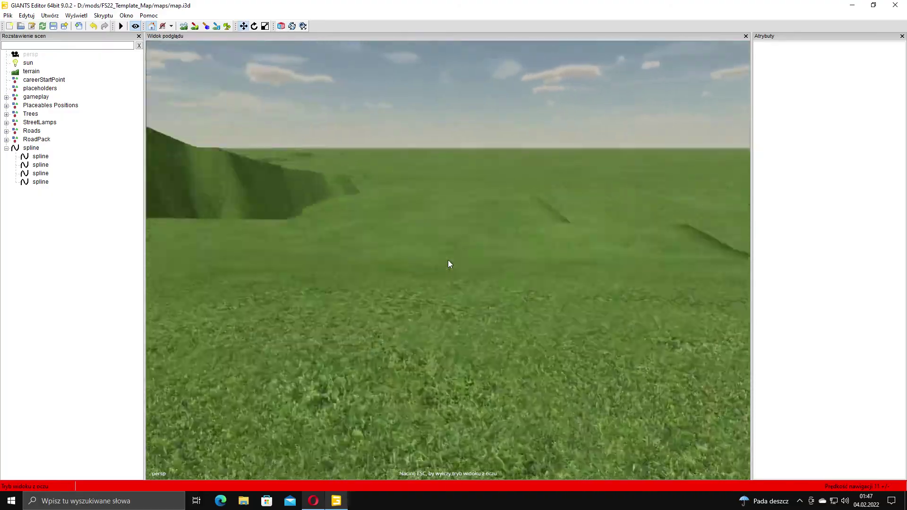
{"action": "key", "text": "w"}
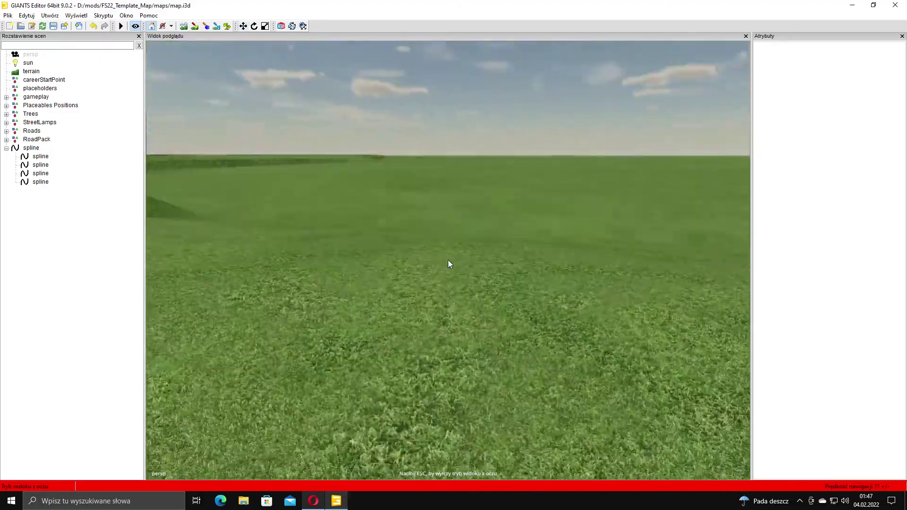
{"action": "key", "text": "w"}
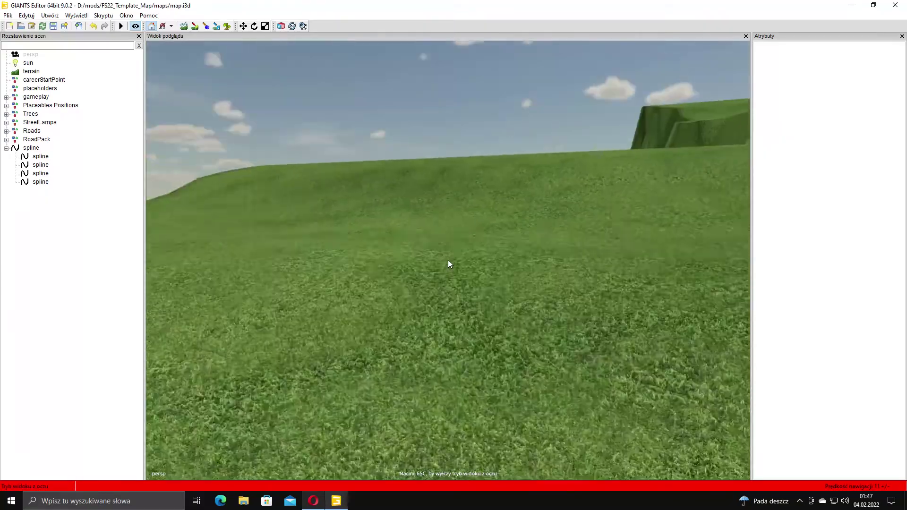
{"action": "key", "text": "w"}
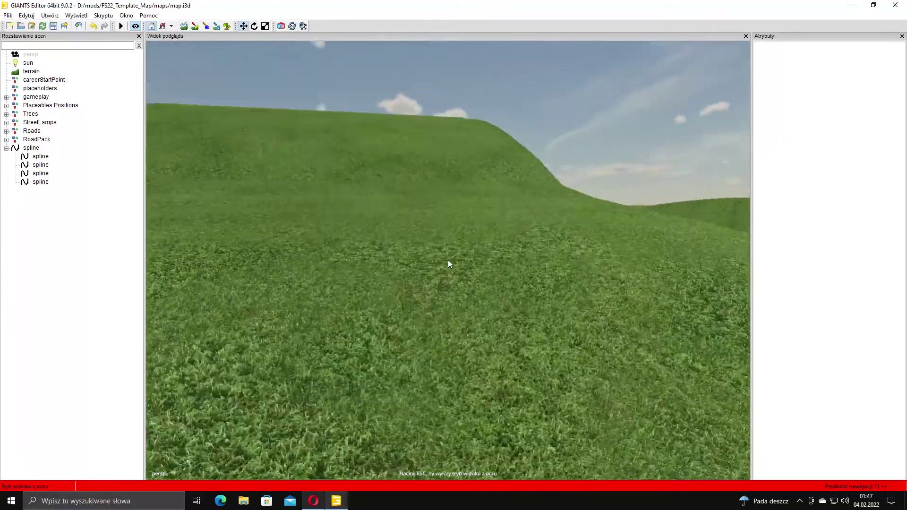
{"action": "key", "text": "w"}
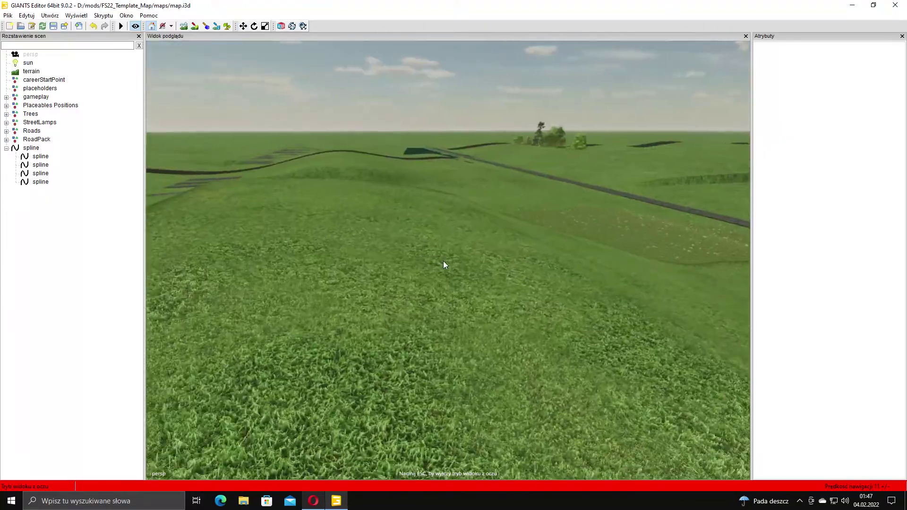
{"action": "key", "text": "w"}
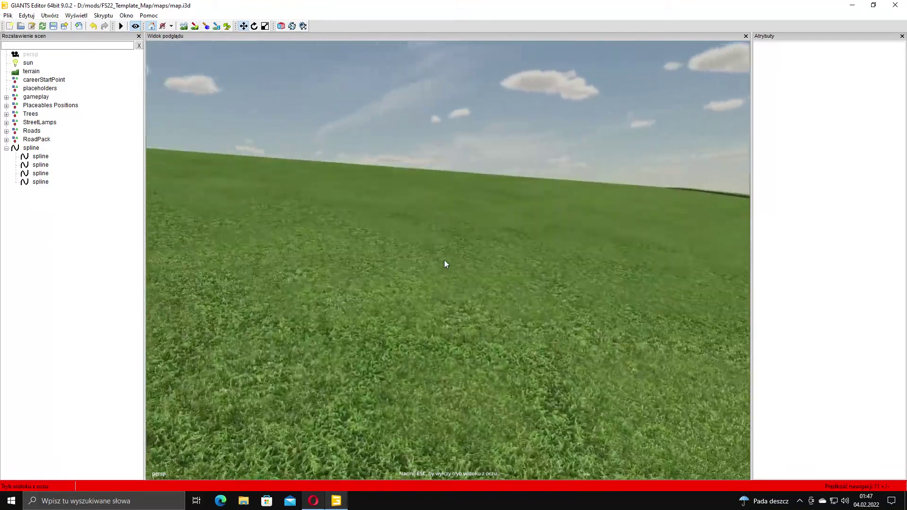
{"action": "key", "text": "w"}
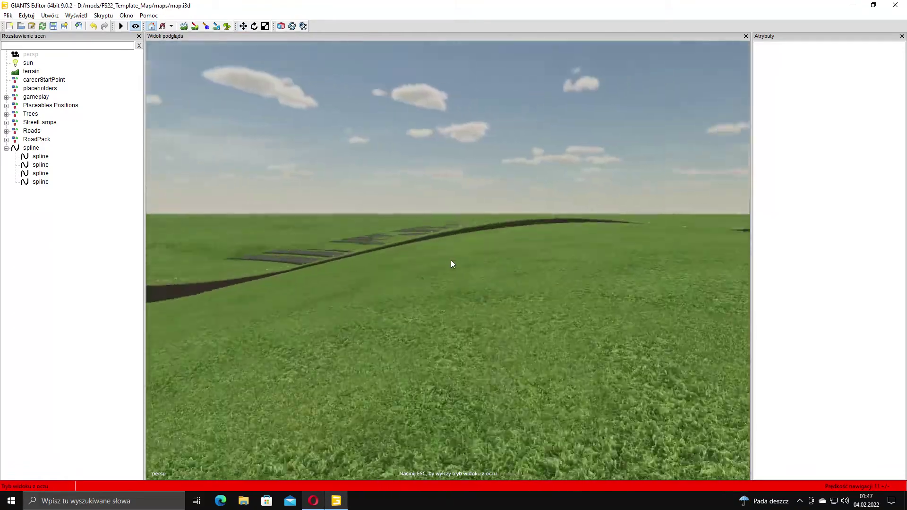
Walk past the flower strip and along the ploughed field to examine how the terrain rises and falls there.
{"action": "key", "text": "d"}
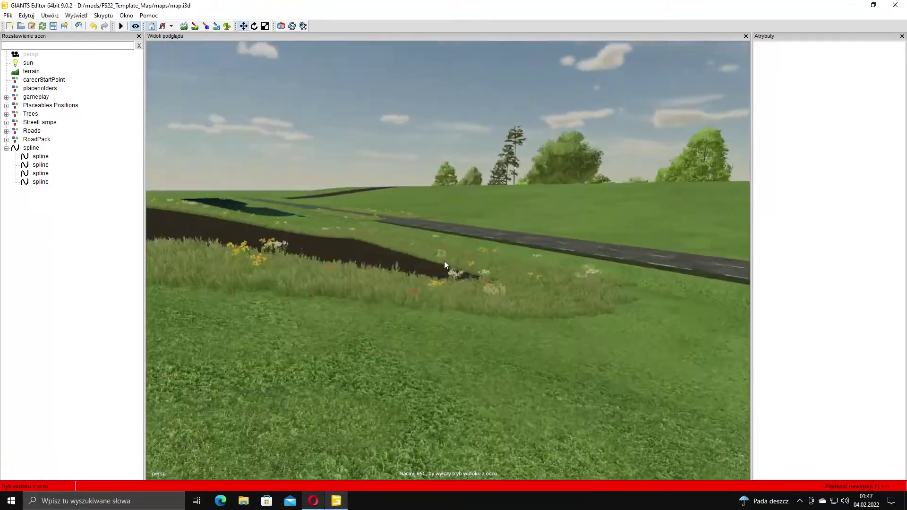
{"action": "key", "text": "w"}
{"action": "key", "text": "w"}
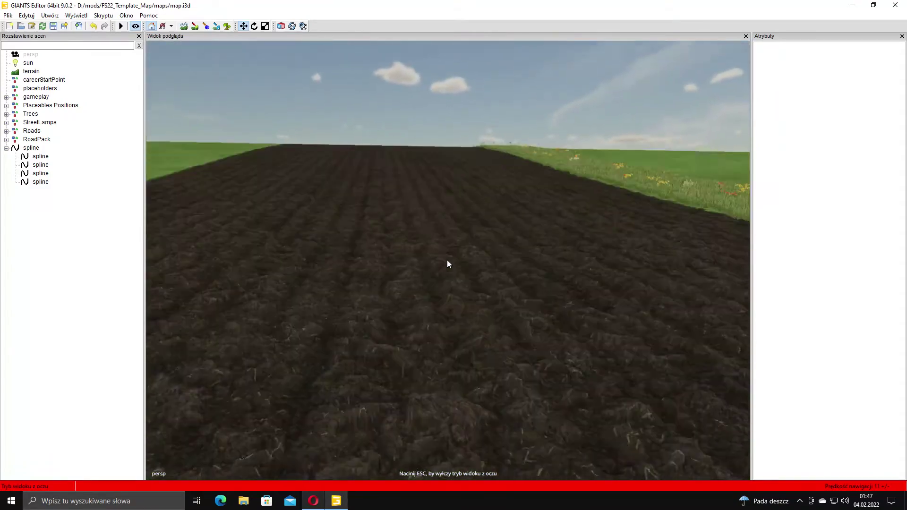
{"action": "key", "text": "w"}
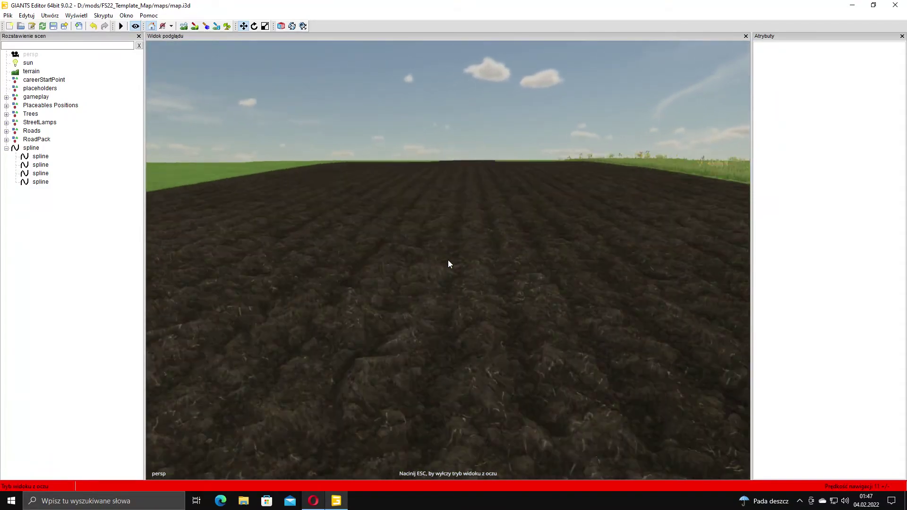
{"action": "key", "text": "w"}
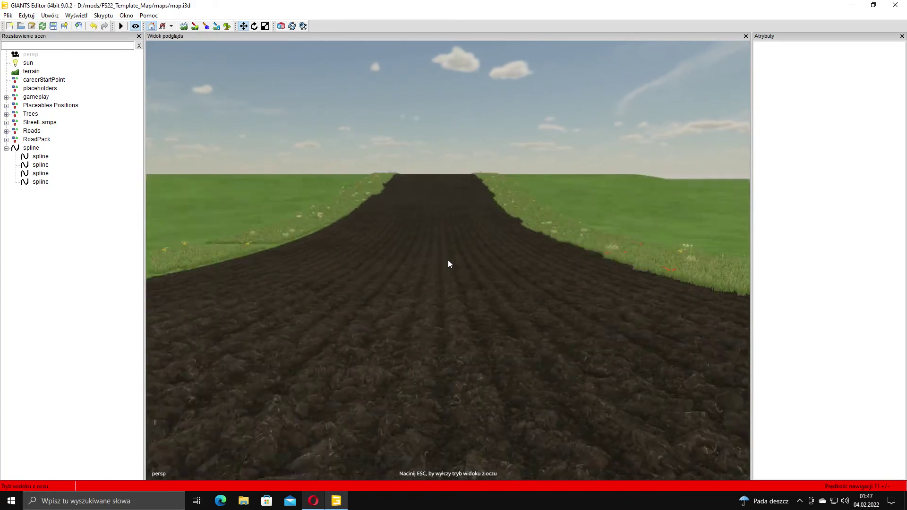
{"action": "key", "text": "w"}
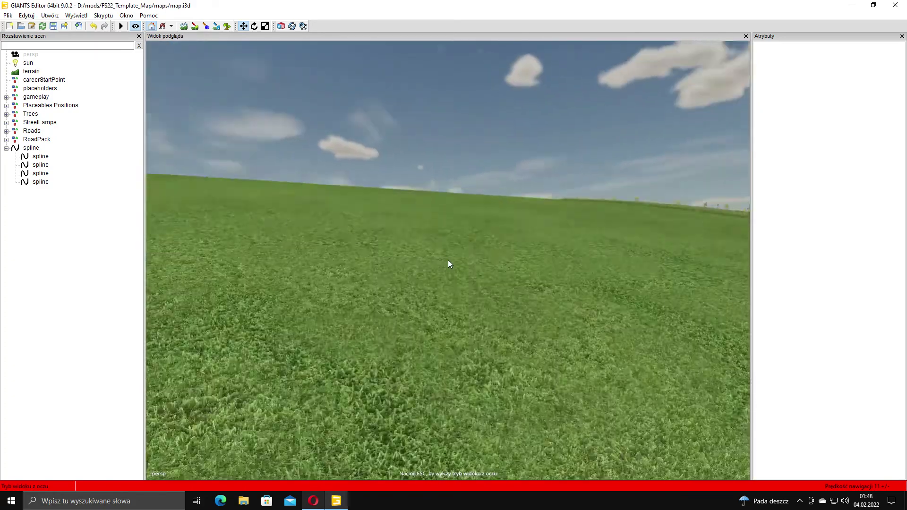
{"action": "key", "text": "w"}
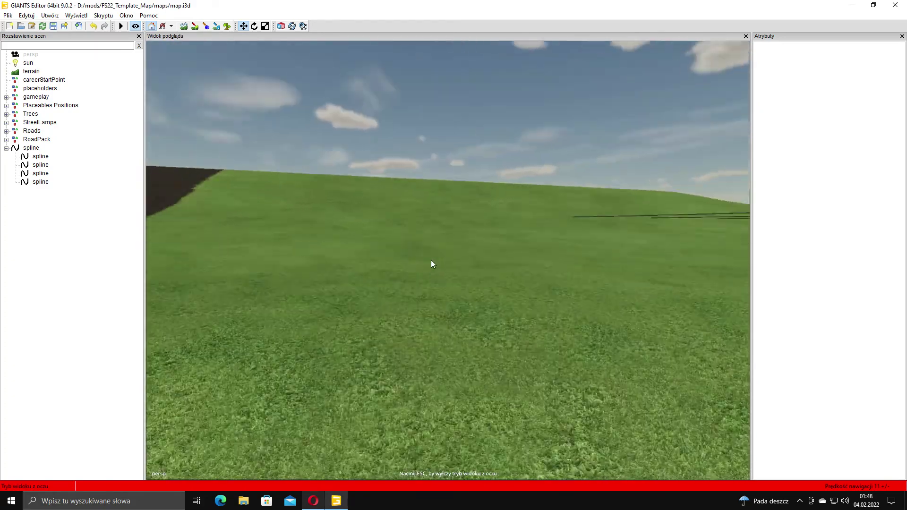
Walk along the asphalt road to examine its verges and ditches, and leave the eye-level view.
{"action": "key", "text": "w"}
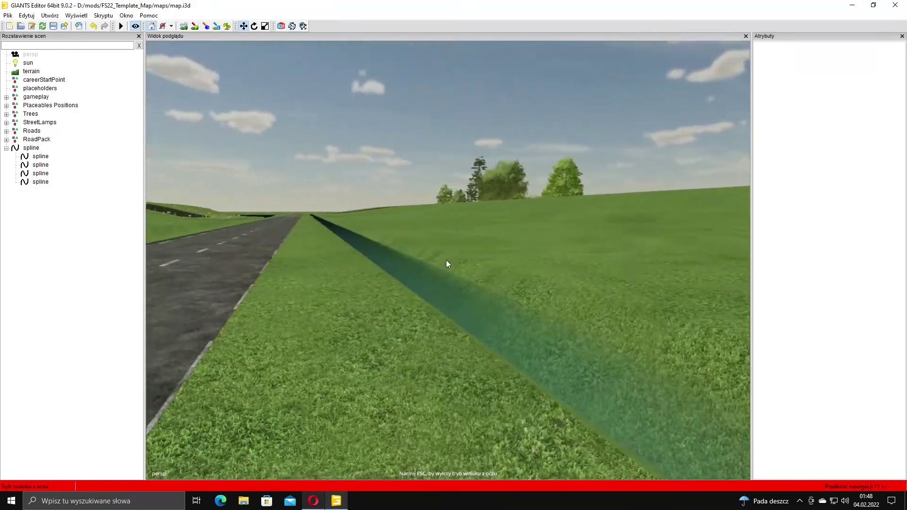
{"action": "key", "text": "w"}
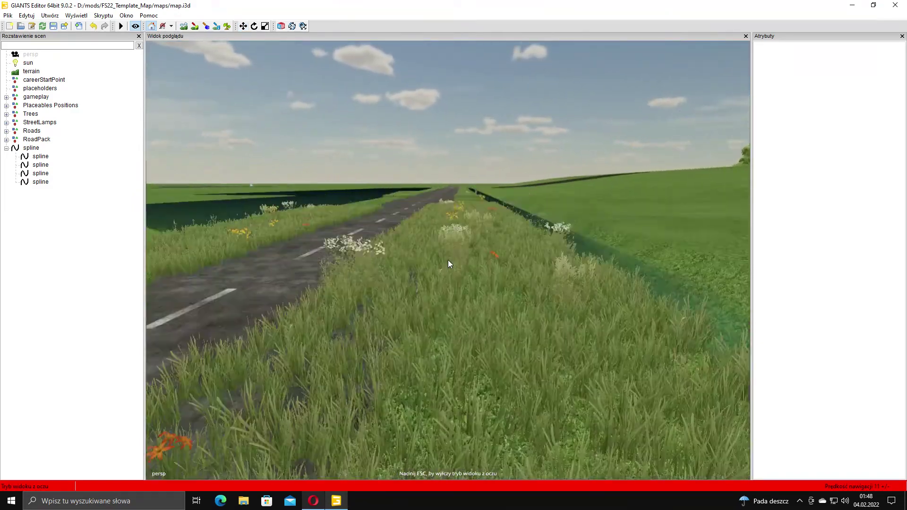
{"action": "key", "text": "w"}
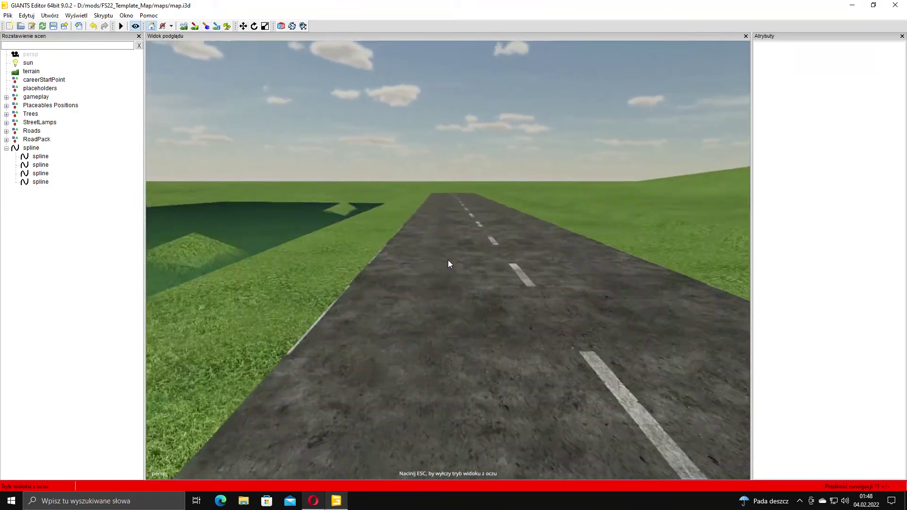
{"action": "key", "text": "a"}
{"action": "key", "text": "d"}
{"action": "key", "text": "w"}
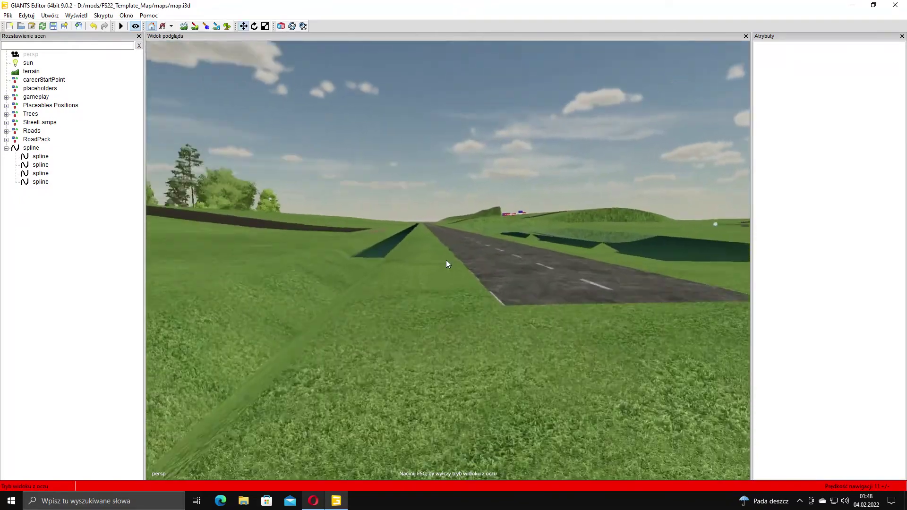
{"action": "key", "text": "w"}
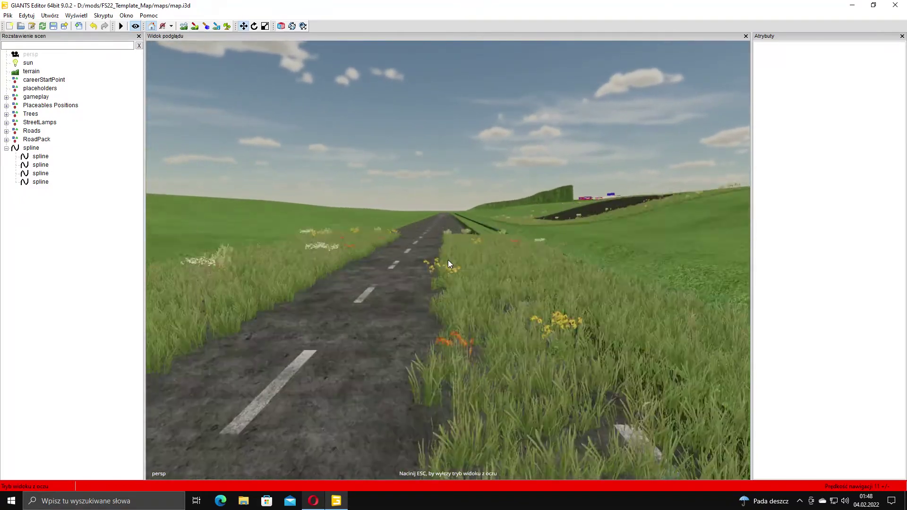
{"action": "key", "text": "a"}
{"action": "key", "text": "Escape"}
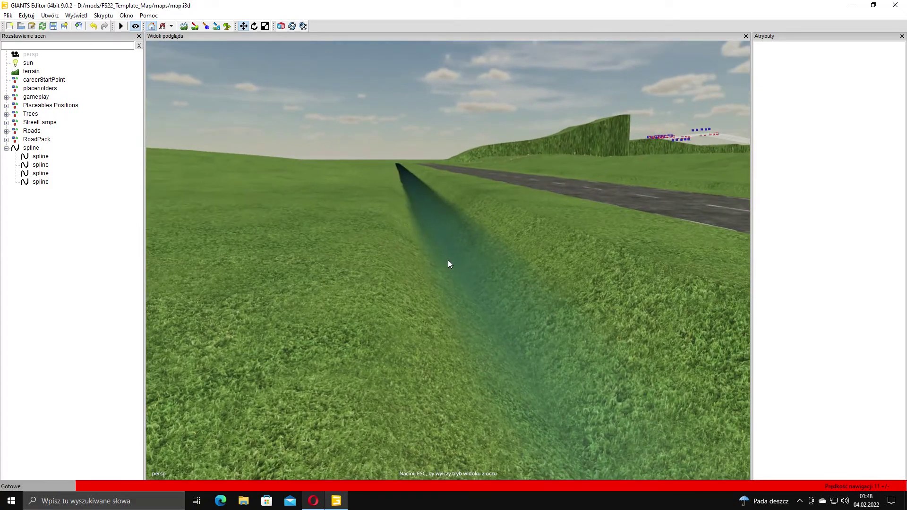
Examine the road with its two ditches and the ploughed field from a raised viewpoint.
{"action": "left_click_drag", "start_coordinate": [466, 247], "coordinate": [485, 255], "text": "alt"}
{"action": "key", "text": "d"}
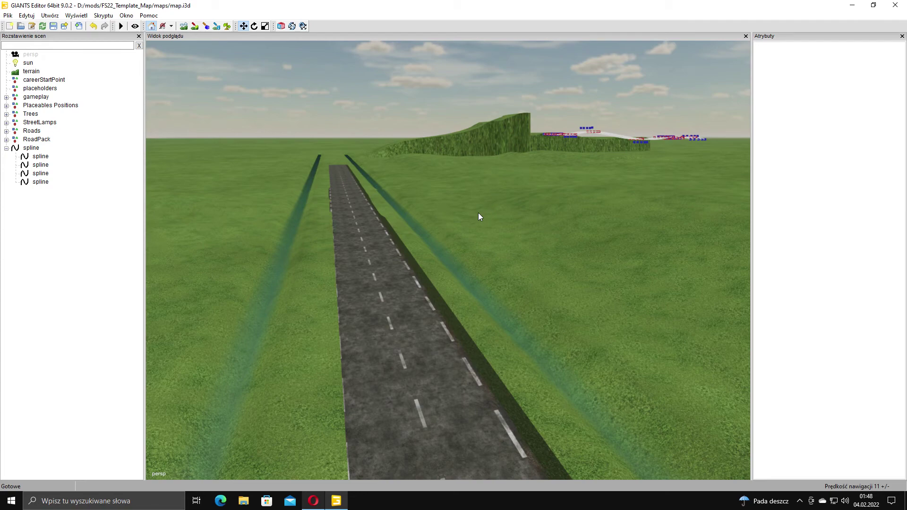
{"action": "left_click_drag", "start_coordinate": [479, 212], "coordinate": [707, 254], "text": "alt"}
{"action": "scroll", "coordinate": [453, 175], "scroll_direction": "up", "scroll_amount": 5}
{"action": "right_click_drag", "start_coordinate": [707, 254], "coordinate": [651, 210]}
{"action": "key", "text": "a"}
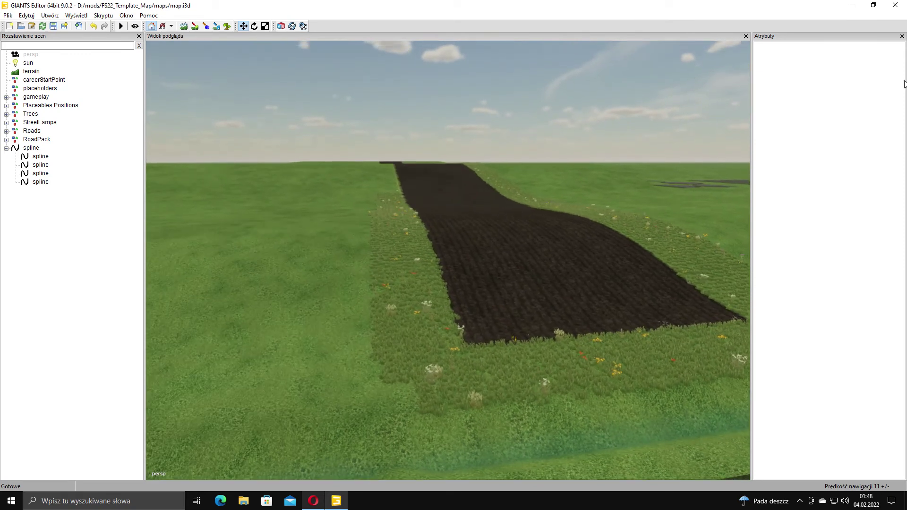
Close the attributes and scene graph panels and view the road, ditch and ploughed field in the enlarged viewport.
{"action": "left_click", "coordinate": [902, 36]}
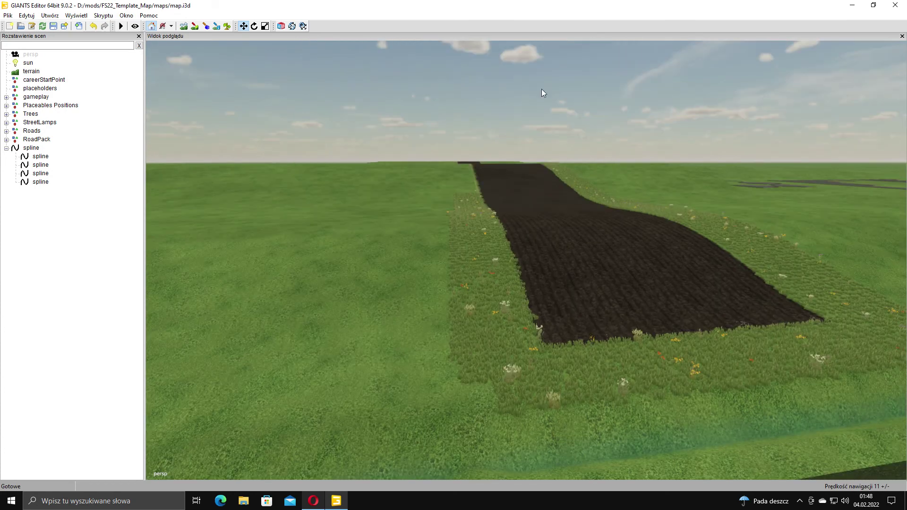
{"action": "left_click", "coordinate": [139, 37]}
{"action": "right_click_drag", "start_coordinate": [393, 177], "coordinate": [773, 181]}
{"action": "left_click_drag", "start_coordinate": [755, 165], "coordinate": [476, 185], "text": "alt"}
{"action": "right_click_drag", "start_coordinate": [477, 188], "coordinate": [676, 174]}
{"action": "scroll", "coordinate": [675, 172], "scroll_direction": "down", "scroll_amount": 3}
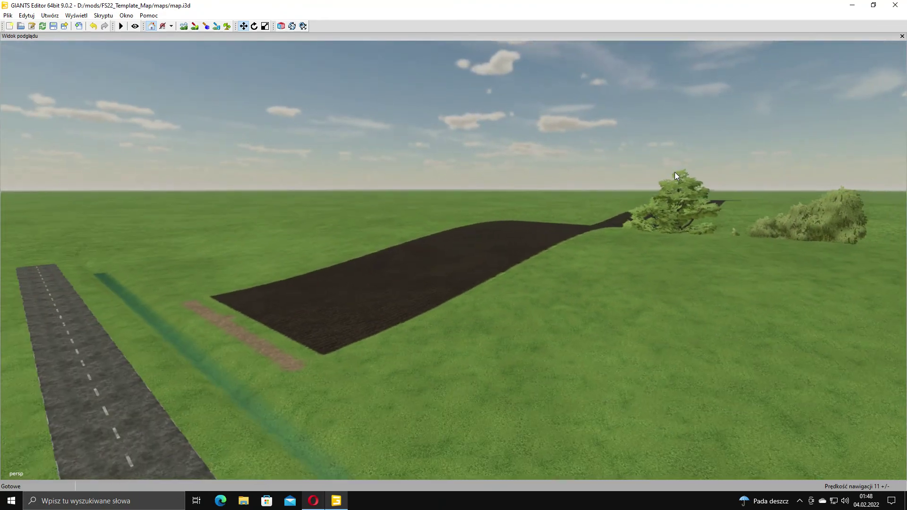
{"action": "left_click_drag", "start_coordinate": [675, 172], "coordinate": [666, 176], "text": "alt"}
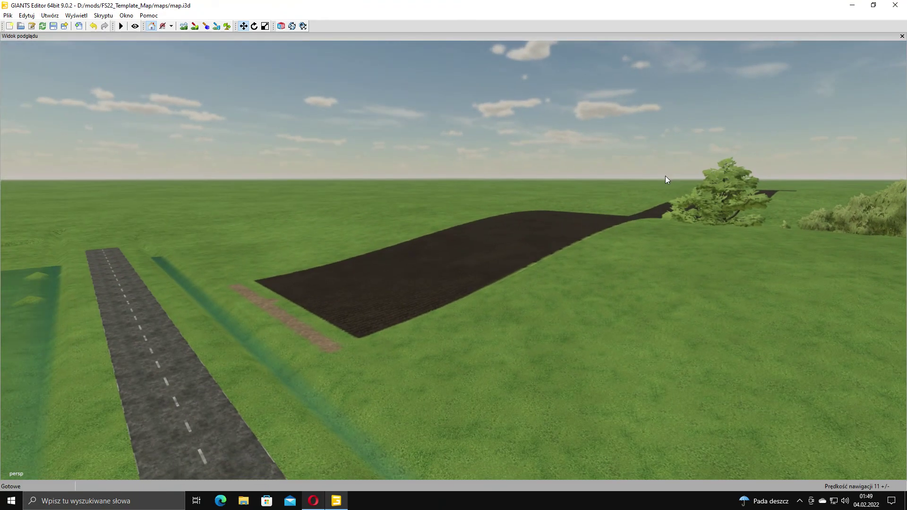